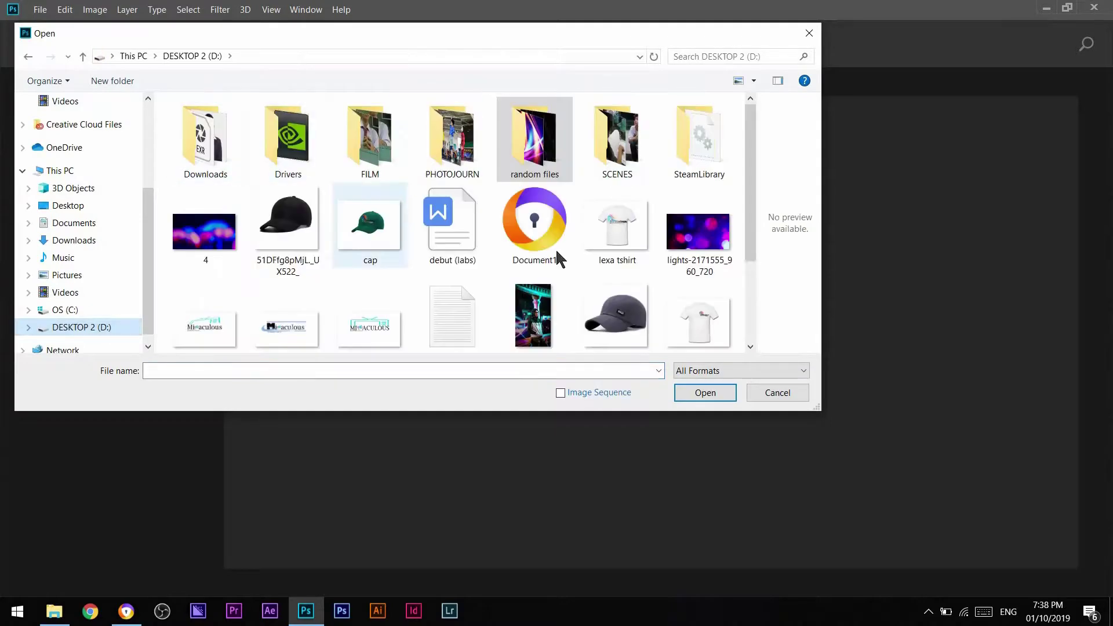
Browse to the products subfolder inside the random files folder and look through its product photos
{"action": "double_click", "coordinate": [513, 153]}
{"action": "scroll", "coordinate": [367, 263], "scroll_direction": "down", "scroll_amount": 1}
{"action": "double_click", "coordinate": [452, 290]}
{"action": "left_click_drag", "start_coordinate": [752, 149], "coordinate": [750, 303]}
{"action": "left_click", "coordinate": [654, 330]}
{"action": "scroll", "coordinate": [555, 271], "scroll_direction": "up", "scroll_amount": 10}
{"action": "scroll", "coordinate": [568, 257], "scroll_direction": "down", "scroll_amount": 3}
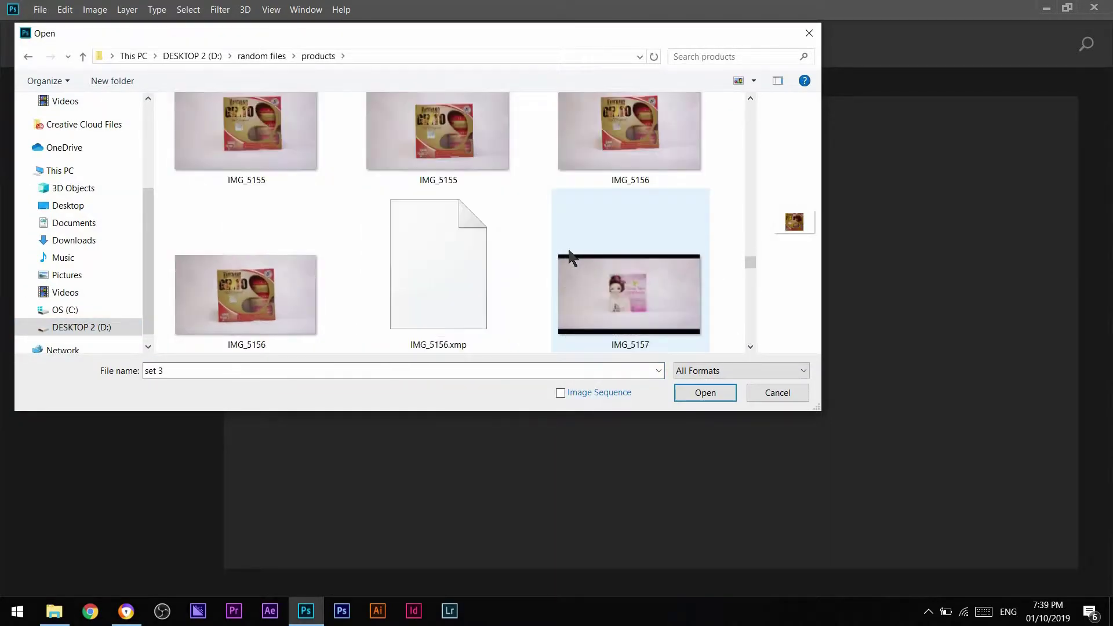
Open the boxed product photo IMG_5151.JPG and unlock its background layer
{"action": "left_click", "coordinate": [264, 311]}
{"action": "left_click", "coordinate": [671, 149], "text": "ctrl"}
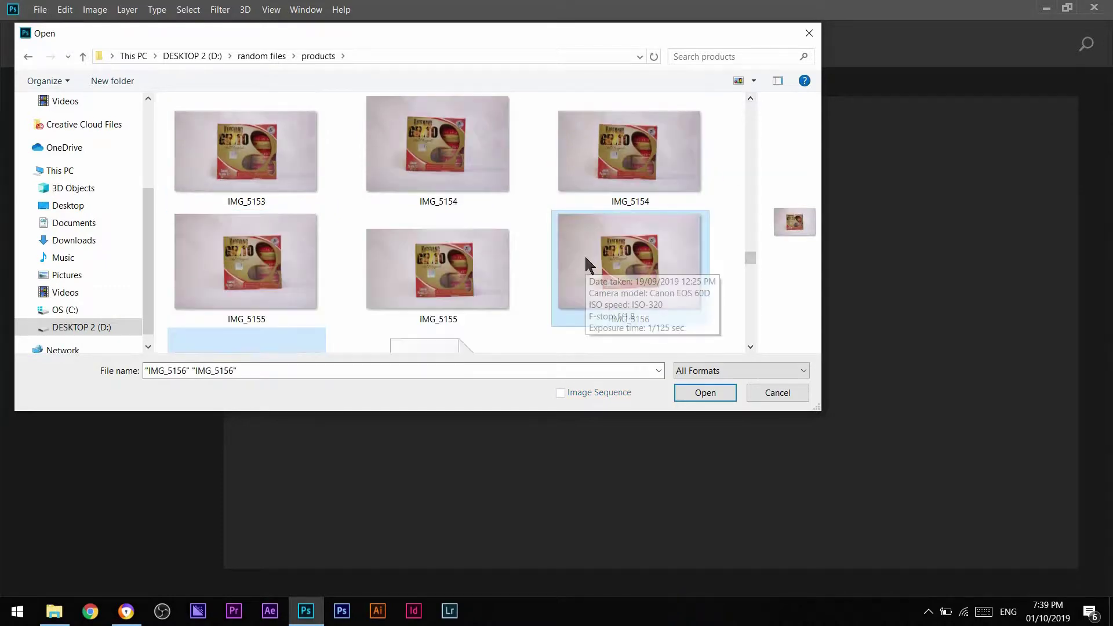
{"action": "scroll", "coordinate": [487, 243], "scroll_direction": "up", "scroll_amount": 2}
{"action": "left_click", "coordinate": [506, 206]}
{"action": "scroll", "coordinate": [507, 210], "scroll_direction": "up", "scroll_amount": 1}
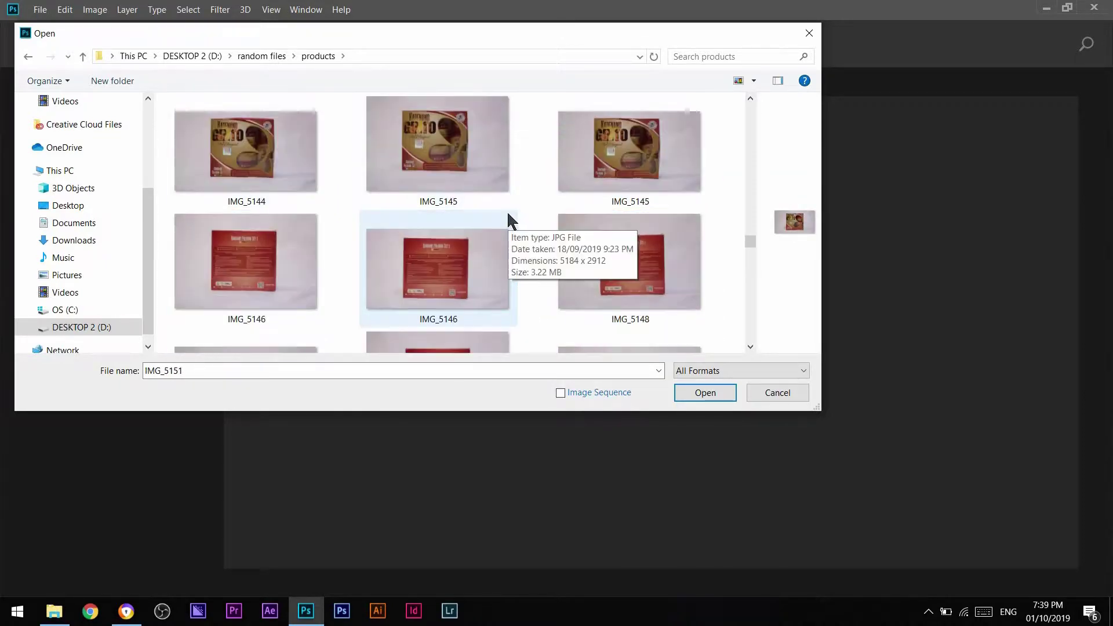
{"action": "double_click", "coordinate": [416, 287]}
{"action": "left_click", "coordinate": [1091, 408]}
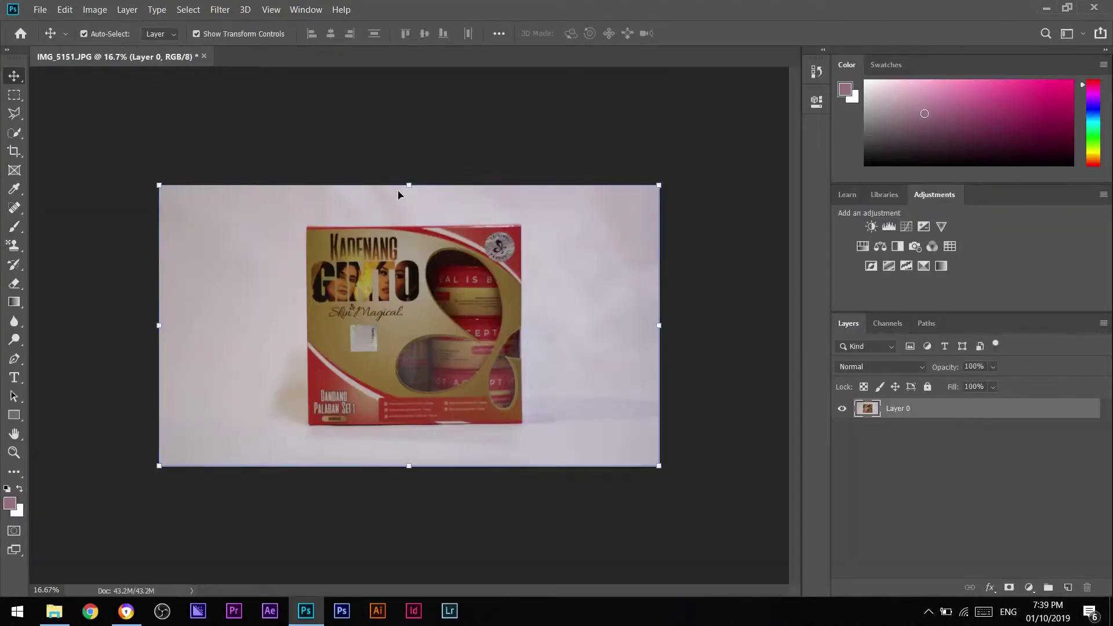
Try to remove the backdrop by deleting a Color Range selection of its sampled colour with Fuzziness 66
{"action": "scroll", "coordinate": [288, 336], "scroll_direction": "up", "scroll_amount": 1}
{"action": "left_click", "coordinate": [288, 336]}
{"action": "left_click", "coordinate": [187, 9]}
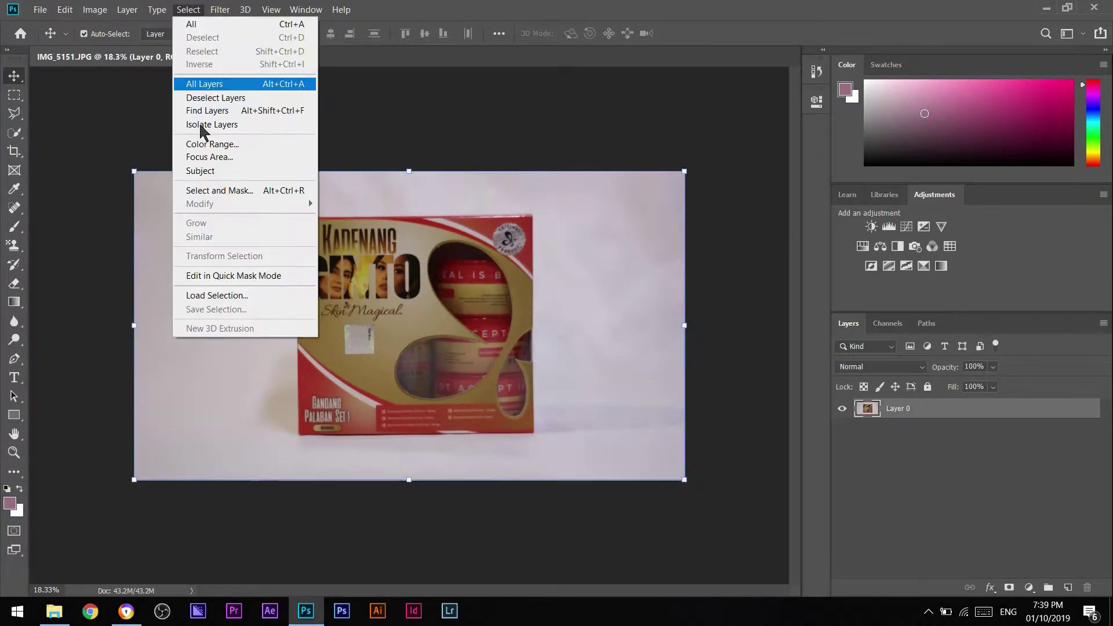
{"action": "left_click", "coordinate": [202, 145]}
{"action": "mouse_move", "coordinate": [491, 179]}
{"action": "left_mouse_down"}
{"action": "mouse_move", "coordinate": [472, 177]}
{"action": "mouse_move", "coordinate": [496, 177]}
{"action": "left_mouse_up"}
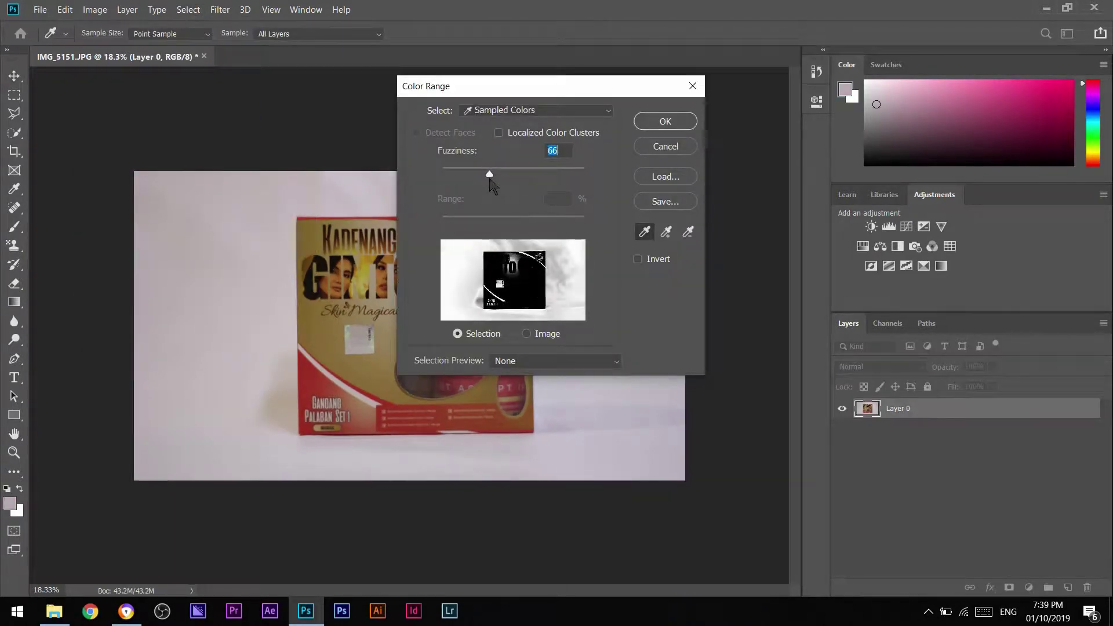
{"action": "left_click", "coordinate": [665, 121]}
{"action": "key", "text": "Delete"}
{"action": "key", "text": "ctrl+d"}
{"action": "key", "text": "ctrl+alt+z"}
Erase the backdrop around all sides of the product box roughly with a large Eraser brush
{"action": "scroll", "coordinate": [266, 318], "scroll_direction": "up", "scroll_amount": 1}
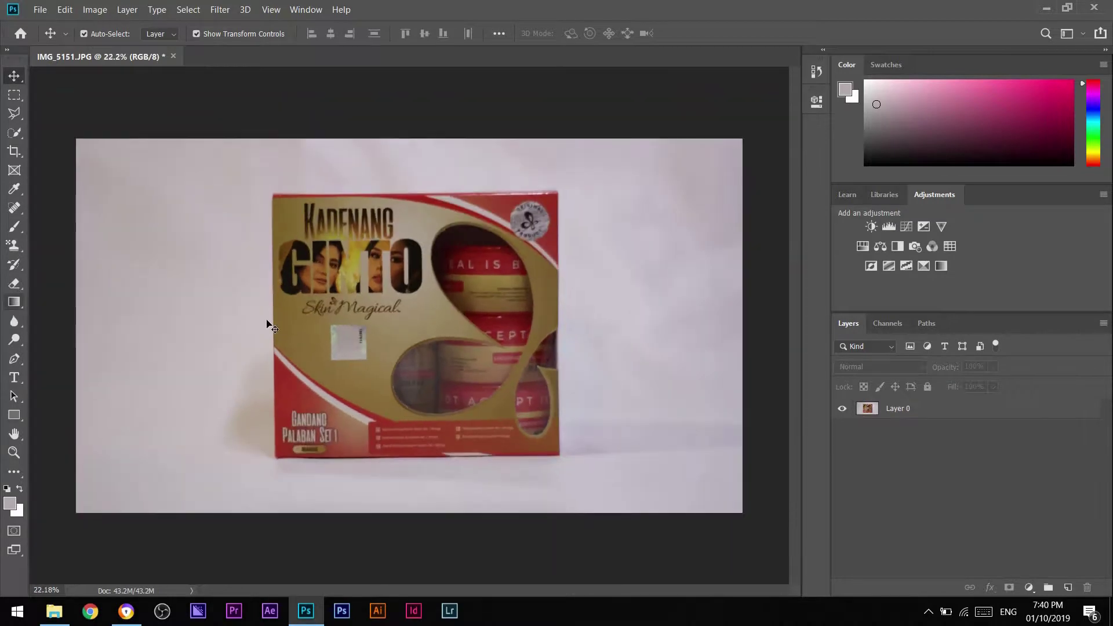
{"action": "key", "text": "e"}
{"action": "mouse_move", "coordinate": [123, 185]}
{"action": "left_mouse_down"}
{"action": "mouse_move", "coordinate": [136, 493]}
{"action": "mouse_move", "coordinate": [232, 168]}
{"action": "mouse_move", "coordinate": [707, 476]}
{"action": "mouse_move", "coordinate": [615, 348]}
{"action": "left_mouse_up"}
{"action": "scroll", "coordinate": [162, 490], "scroll_direction": "up", "scroll_amount": 2}
{"action": "mouse_move", "coordinate": [458, 490]}
{"action": "left_mouse_down"}
{"action": "mouse_move", "coordinate": [162, 490]}
{"action": "mouse_move", "coordinate": [152, 394]}
{"action": "left_mouse_up"}
{"action": "scroll", "coordinate": [168, 325], "scroll_direction": "down", "scroll_amount": 1}
Reduce the Eraser brush to 265 px and erase more of the leftover backdrop beside the box's right edge and lower right corner
{"action": "key", "text": "bracketleft"}
{"action": "key", "text": "bracketleft"}
{"action": "key", "text": "bracketleft"}
{"action": "key", "text": "bracketleft"}
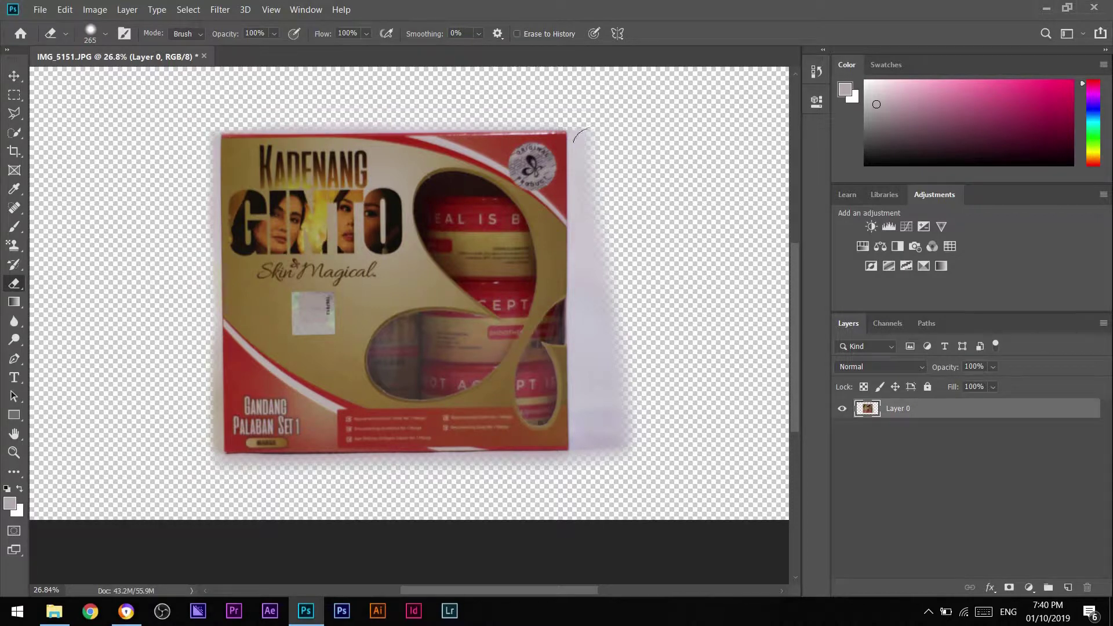
{"action": "mouse_move", "coordinate": [591, 148]}
{"action": "left_mouse_down"}
{"action": "mouse_move", "coordinate": [607, 450]}
{"action": "mouse_move", "coordinate": [585, 256]}
{"action": "left_mouse_up"}
{"action": "scroll", "coordinate": [477, 461], "scroll_direction": "up", "scroll_amount": 10}
{"action": "mouse_move", "coordinate": [609, 357]}
{"action": "left_mouse_down"}
{"action": "mouse_move", "coordinate": [707, 325]}
{"action": "mouse_move", "coordinate": [615, 316]}
{"action": "mouse_move", "coordinate": [481, 336]}
{"action": "mouse_move", "coordinate": [373, 309]}
{"action": "left_mouse_up"}
Erase the backdrop fringe under the right part of the box's bottom edge with an 83 px Eraser brush
{"action": "scroll", "coordinate": [646, 383], "scroll_direction": "up", "scroll_amount": 2}
{"action": "scroll", "coordinate": [646, 383], "scroll_direction": "up", "scroll_amount": 3}
{"action": "scroll", "coordinate": [482, 325], "scroll_direction": "down", "scroll_amount": 1}
{"action": "key", "text": "bracketleft"}
{"action": "key", "text": "bracketleft"}
{"action": "key", "text": "bracketleft"}
{"action": "scroll", "coordinate": [374, 309], "scroll_direction": "left", "scroll_amount": 1}
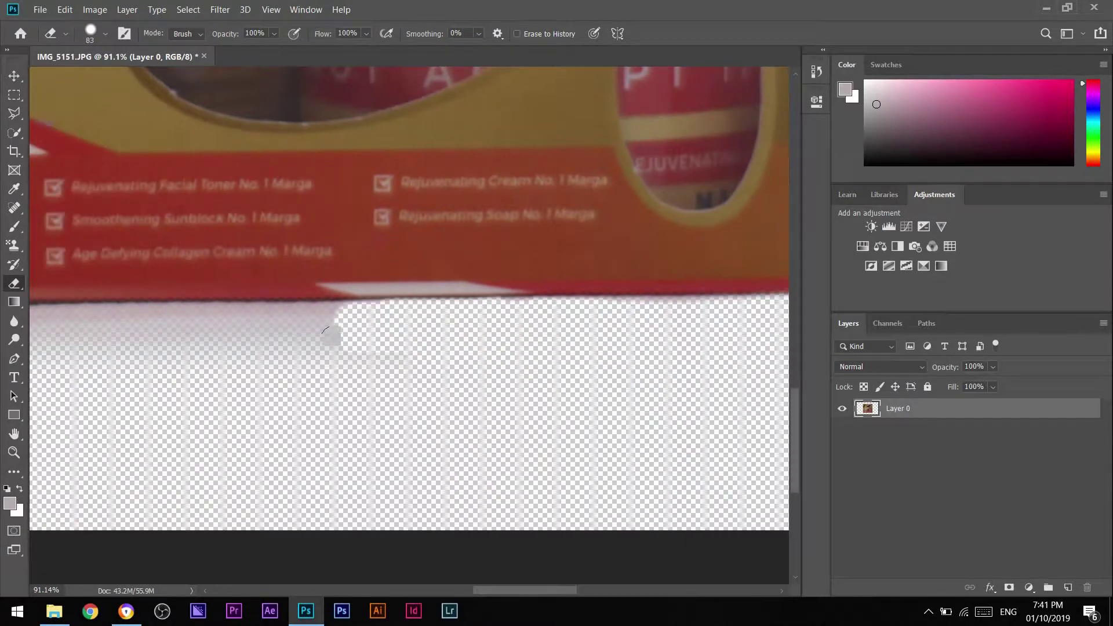
Continue erasing the fringe along the bottom edge below the checklist text with an 87 px Eraser brush
{"action": "scroll", "coordinate": [328, 333], "scroll_direction": "left", "scroll_amount": 2}
{"action": "key", "text": "bracketright"}
{"action": "key", "text": "bracketright"}
{"action": "key", "text": "bracketright"}
{"action": "key", "text": "bracketright"}
{"action": "key", "text": "bracketright"}
{"action": "key", "text": "bracketright"}
{"action": "left_click_drag", "start_coordinate": [463, 325], "coordinate": [385, 390]}
{"action": "scroll", "coordinate": [385, 390], "scroll_direction": "left", "scroll_amount": 3}
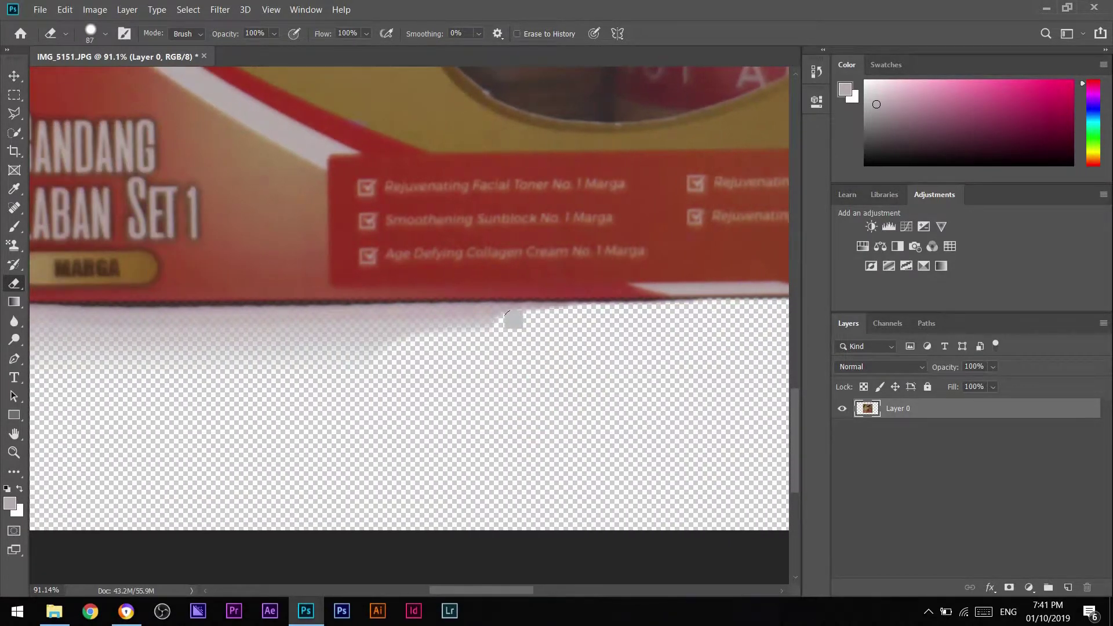
Enlarge the Eraser brush to 110 px and erase the fringe along the bottom edge up to the MARGA label
{"action": "scroll", "coordinate": [514, 319], "scroll_direction": "up", "scroll_amount": 2}
{"action": "left_click_drag", "start_coordinate": [423, 307], "coordinate": [381, 380]}
{"action": "scroll", "coordinate": [380, 380], "scroll_direction": "left", "scroll_amount": 3}
{"action": "key", "text": "bracketright"}
{"action": "key", "text": "bracketright"}
{"action": "scroll", "coordinate": [380, 381], "scroll_direction": "left", "scroll_amount": 1}
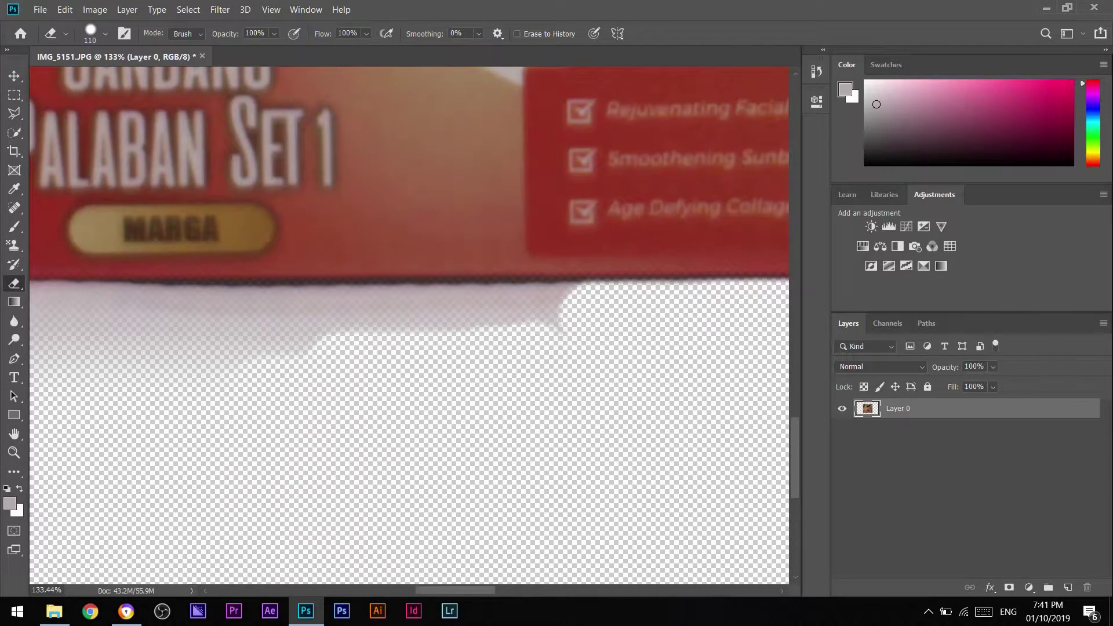
{"action": "left_click_drag", "start_coordinate": [487, 306], "coordinate": [407, 391]}
{"action": "scroll", "coordinate": [407, 392], "scroll_direction": "left", "scroll_amount": 3}
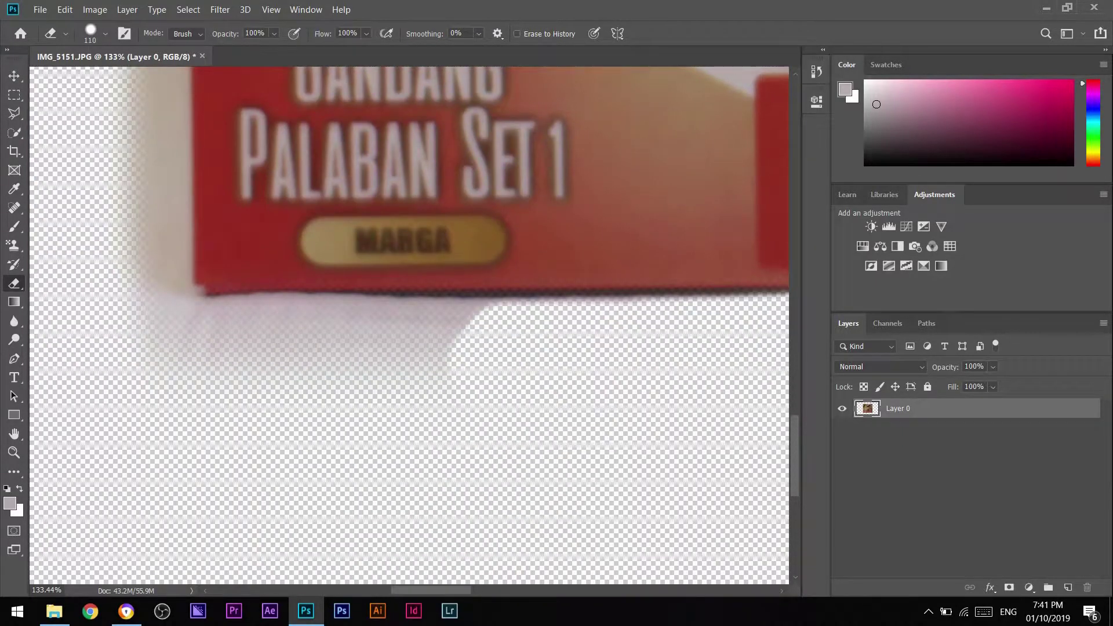
Enlarge the Eraser brush further and erase the fringe below the MARGA label towards the box's lower left corner
{"action": "key", "text": "bracketright"}
{"action": "key", "text": "bracketright"}
{"action": "key", "text": "bracketright"}
{"action": "scroll", "coordinate": [522, 313], "scroll_direction": "right", "scroll_amount": 2}
{"action": "mouse_move", "coordinate": [497, 311]}
{"action": "left_mouse_down"}
{"action": "mouse_move", "coordinate": [450, 385]}
{"action": "mouse_move", "coordinate": [278, 365]}
{"action": "left_mouse_up"}
{"action": "scroll", "coordinate": [450, 385], "scroll_direction": "left", "scroll_amount": 3}
Reduce the Eraser brush to 76 px and begin erasing the pale strip beside the lower part of the box's right edge
{"action": "key", "text": "bracketleft"}
{"action": "key", "text": "bracketleft"}
{"action": "key", "text": "bracketleft"}
{"action": "key", "text": "bracketleft"}
{"action": "key", "text": "bracketleft"}
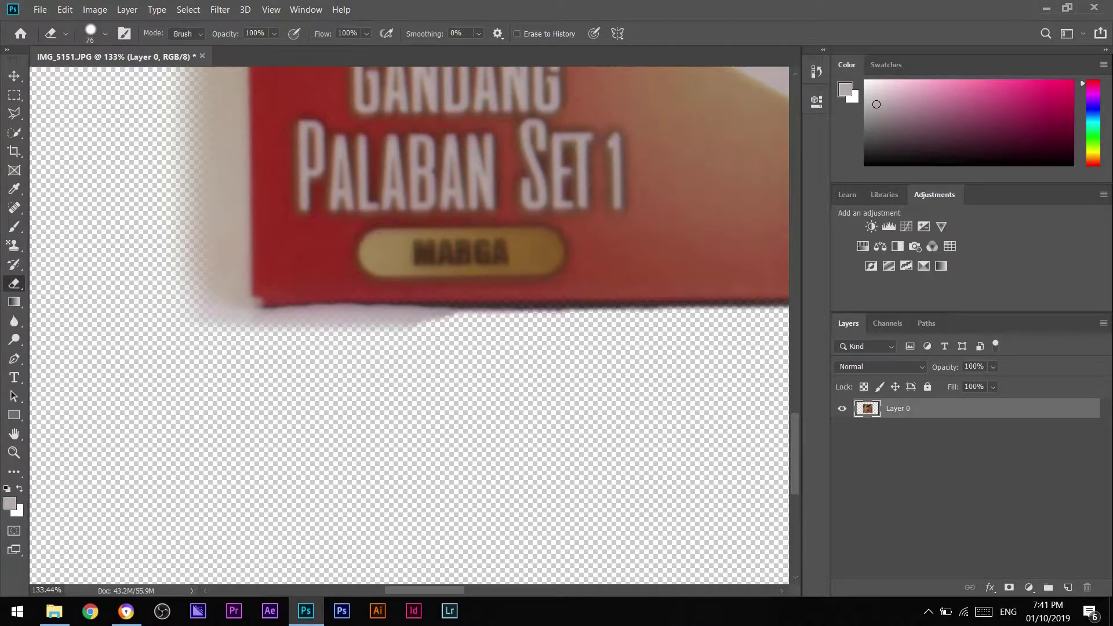
{"action": "scroll", "coordinate": [472, 362], "scroll_direction": "down", "scroll_amount": 5}
{"action": "scroll", "coordinate": [522, 410], "scroll_direction": "up", "scroll_amount": 3}
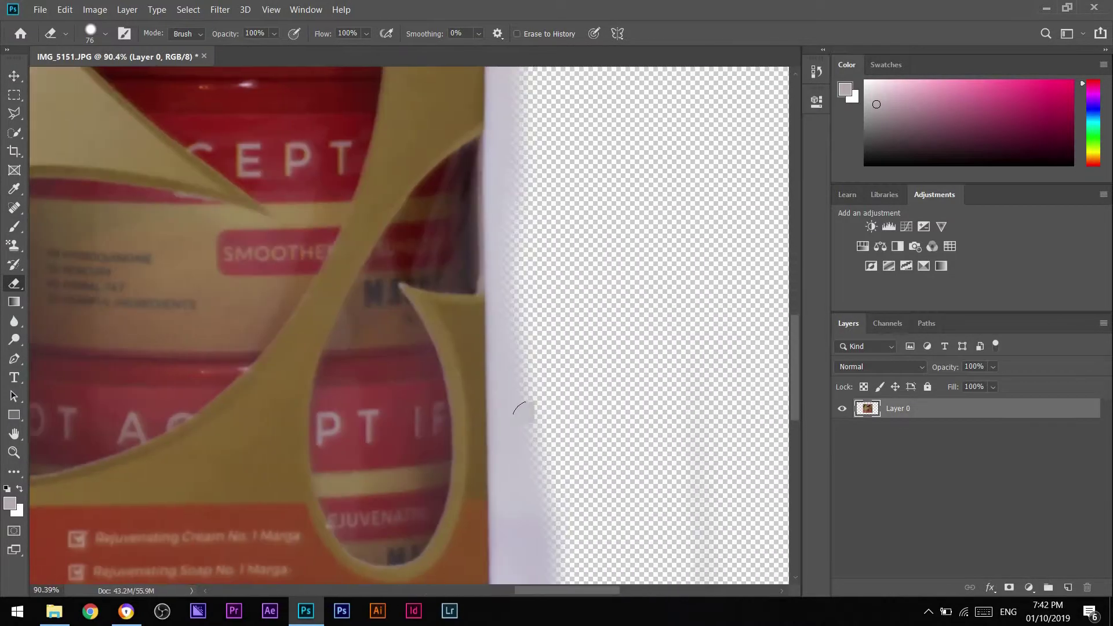
{"action": "scroll", "coordinate": [525, 406], "scroll_direction": "left", "scroll_amount": 1}
{"action": "right_click", "coordinate": [549, 418]}
{"action": "scroll", "coordinate": [549, 418], "scroll_direction": "up", "scroll_amount": 2}
{"action": "mouse_move", "coordinate": [510, 432]}
{"action": "left_mouse_down"}
{"action": "mouse_move", "coordinate": [528, 279]}
{"action": "mouse_move", "coordinate": [510, 441]}
{"action": "left_mouse_up"}
Try to erase the pale strip beside the lower end of the right edge with a 90 px Eraser brush
{"action": "scroll", "coordinate": [510, 441], "scroll_direction": "up", "scroll_amount": 2}
{"action": "scroll", "coordinate": [510, 347], "scroll_direction": "up", "scroll_amount": 2}
{"action": "key", "text": "bracketleft"}
{"action": "key", "text": "bracketleft"}
{"action": "key", "text": "bracketleft"}
{"action": "key", "text": "bracketleft"}
{"action": "left_click_drag", "start_coordinate": [522, 284], "coordinate": [510, 417]}
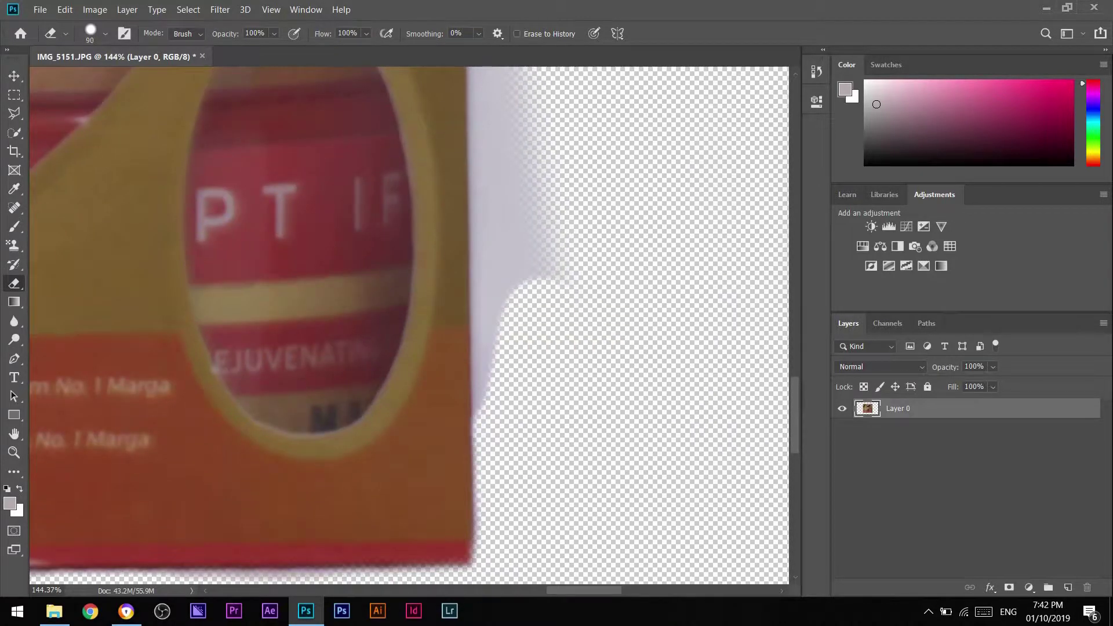
{"action": "key", "text": "ctrl+z"}
Set the Eraser brush to 64 px and erase the pale strip beside the right edge near the small oval window
{"action": "key", "text": "bracketleft"}
{"action": "key", "text": "bracketleft"}
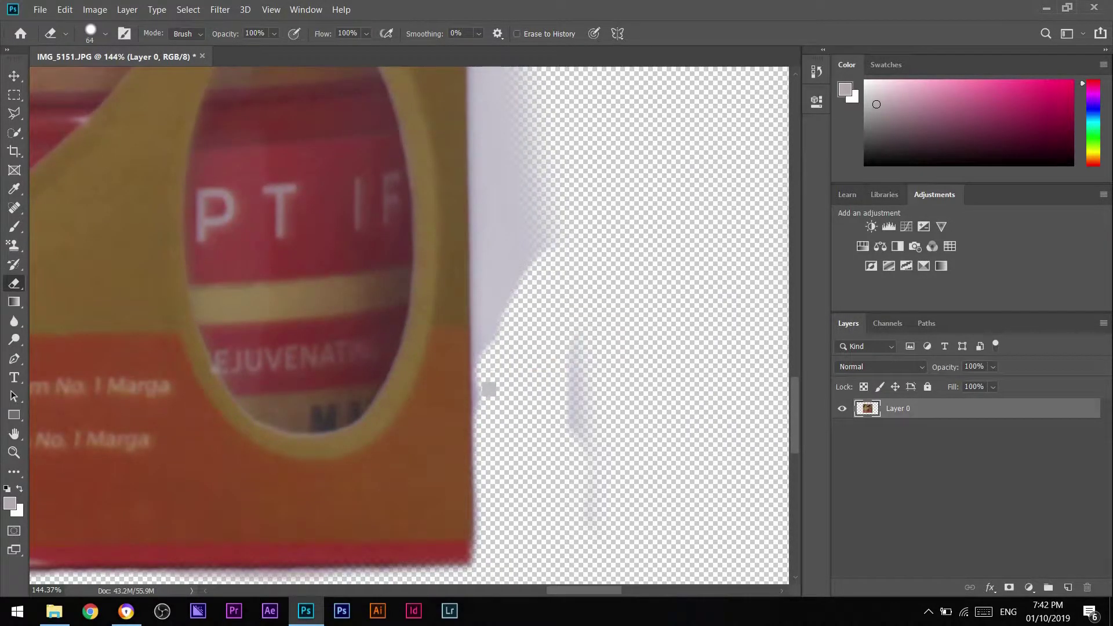
{"action": "scroll", "coordinate": [525, 377], "scroll_direction": "up", "scroll_amount": 2}
{"action": "left_click_drag", "start_coordinate": [526, 377], "coordinate": [489, 370]}
{"action": "scroll", "coordinate": [513, 449], "scroll_direction": "down", "scroll_amount": 2}
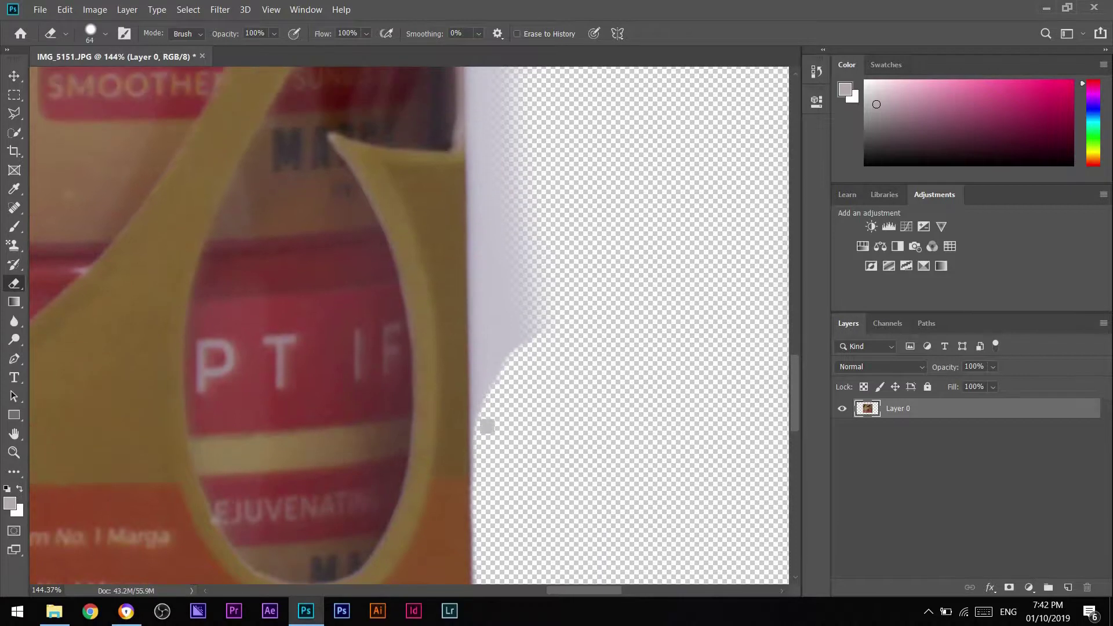
Clean the fringe close to the right edge beside the oval window with a 23 px Eraser brush
{"action": "scroll", "coordinate": [513, 449], "scroll_direction": "up", "scroll_amount": 5}
{"action": "key", "text": "bracketleft"}
{"action": "key", "text": "bracketleft"}
{"action": "key", "text": "bracketleft"}
{"action": "key", "text": "bracketleft"}
{"action": "scroll", "coordinate": [443, 340], "scroll_direction": "down", "scroll_amount": 5}
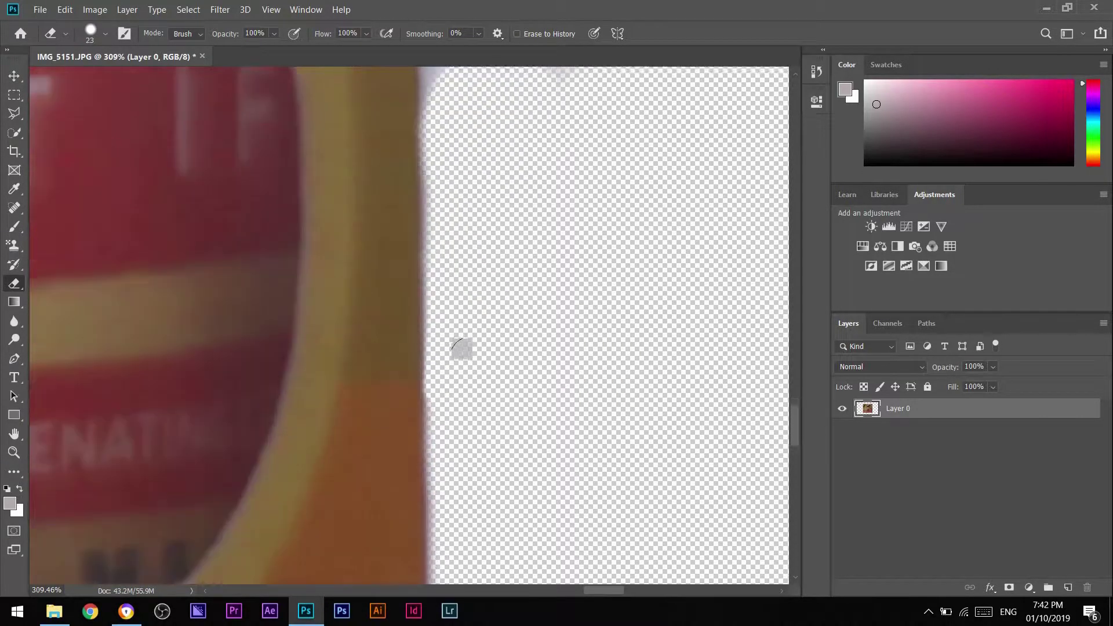
{"action": "scroll", "coordinate": [442, 447], "scroll_direction": "up", "scroll_amount": 2}
Set the Eraser brush to 39 px and erase the strip and leftover traces up to the oval window's pointed tip
{"action": "scroll", "coordinate": [466, 320], "scroll_direction": "up", "scroll_amount": 7}
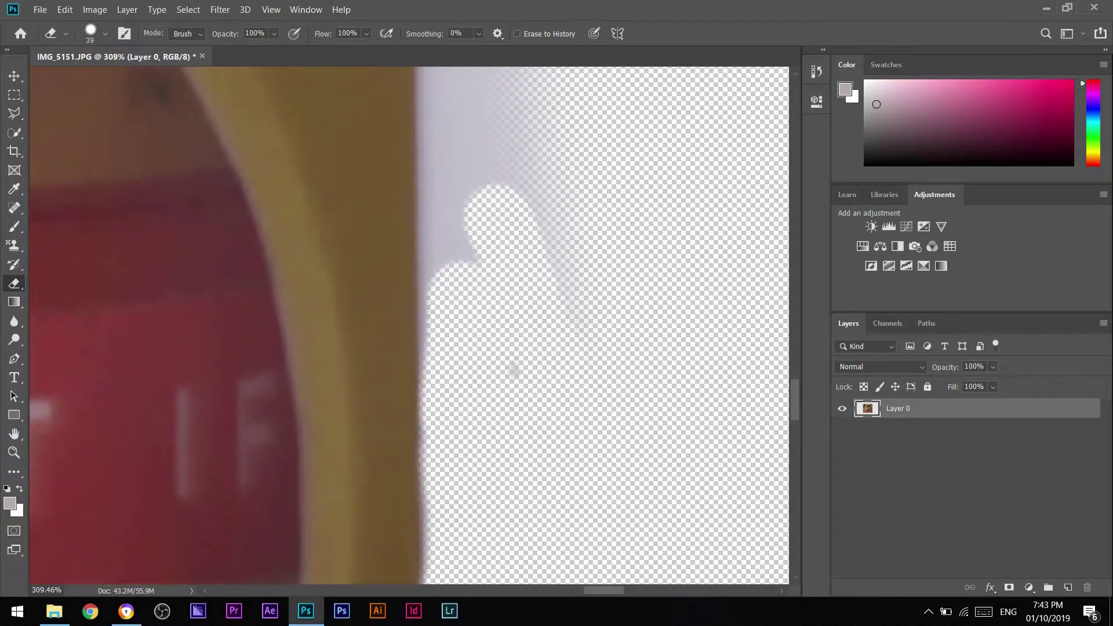
{"action": "key", "text": "bracketright"}
{"action": "key", "text": "bracketright"}
{"action": "scroll", "coordinate": [493, 319], "scroll_direction": "up", "scroll_amount": 3}
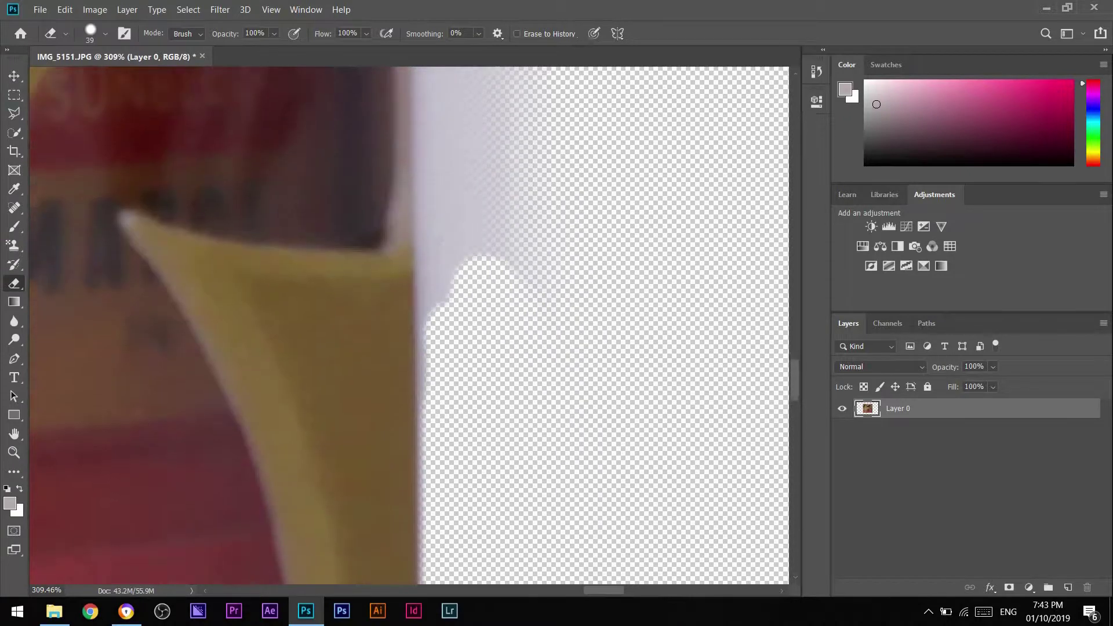
{"action": "scroll", "coordinate": [493, 319], "scroll_direction": "down", "scroll_amount": 4}
{"action": "left_click_drag", "start_coordinate": [493, 145], "coordinate": [464, 348]}
{"action": "scroll", "coordinate": [493, 318], "scroll_direction": "down", "scroll_amount": 2}
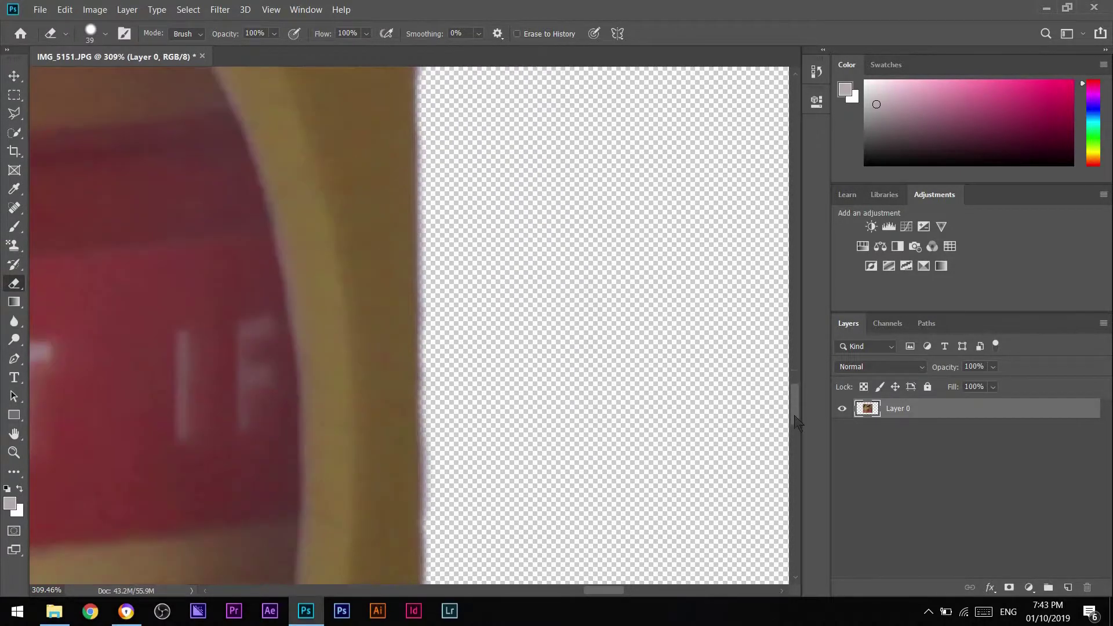
Resize the Eraser brush to 46 px and erase the strip along the dark window section of the right edge
{"action": "scroll", "coordinate": [493, 319], "scroll_direction": "up", "scroll_amount": 5}
{"action": "key", "text": "bracketright"}
{"action": "key", "text": "bracketright"}
{"action": "scroll", "coordinate": [493, 319], "scroll_direction": "up", "scroll_amount": 2}
{"action": "right_click", "coordinate": [551, 338], "text": "alt"}
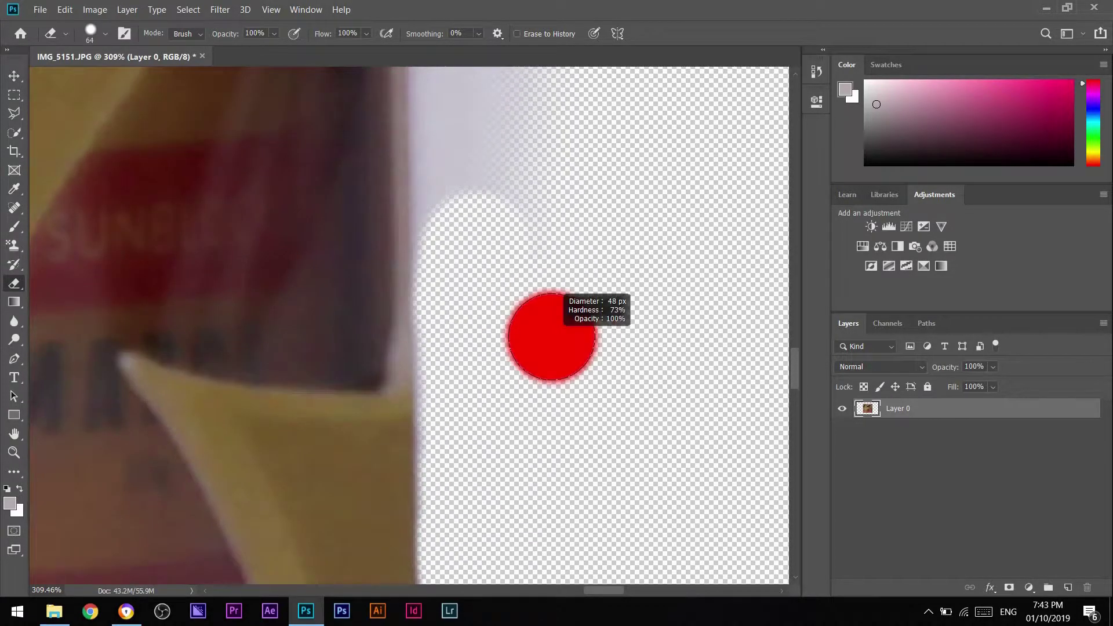
{"action": "scroll", "coordinate": [552, 338], "scroll_direction": "up", "scroll_amount": 5}
{"action": "left_click_drag", "start_coordinate": [522, 174], "coordinate": [441, 308]}
{"action": "scroll", "coordinate": [493, 319], "scroll_direction": "up", "scroll_amount": 5}
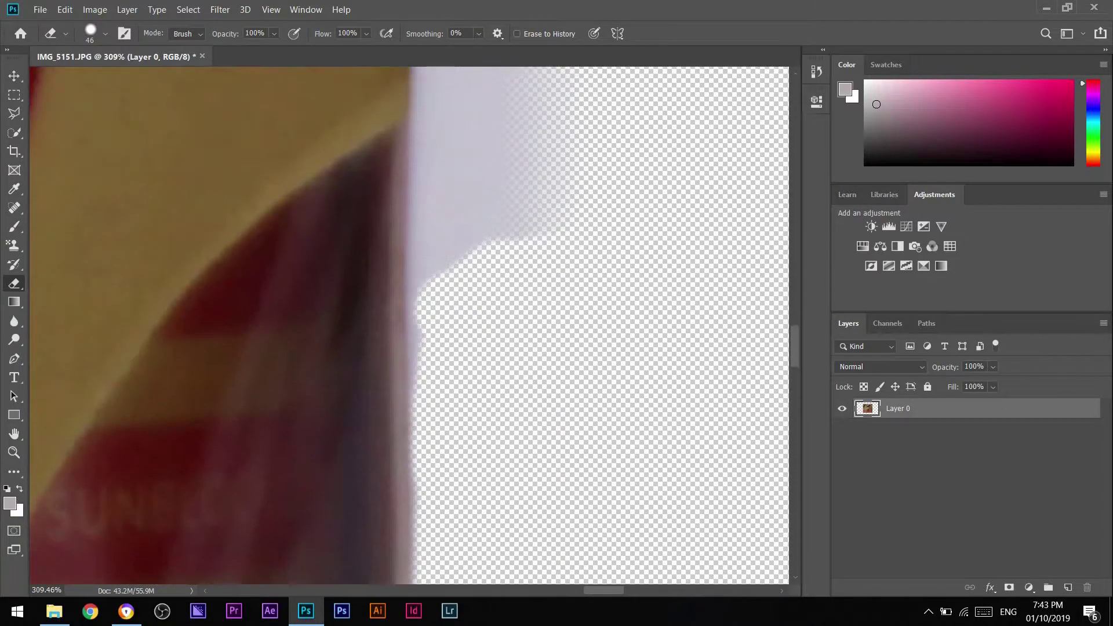
{"action": "left_click_drag", "start_coordinate": [451, 464], "coordinate": [459, 241]}
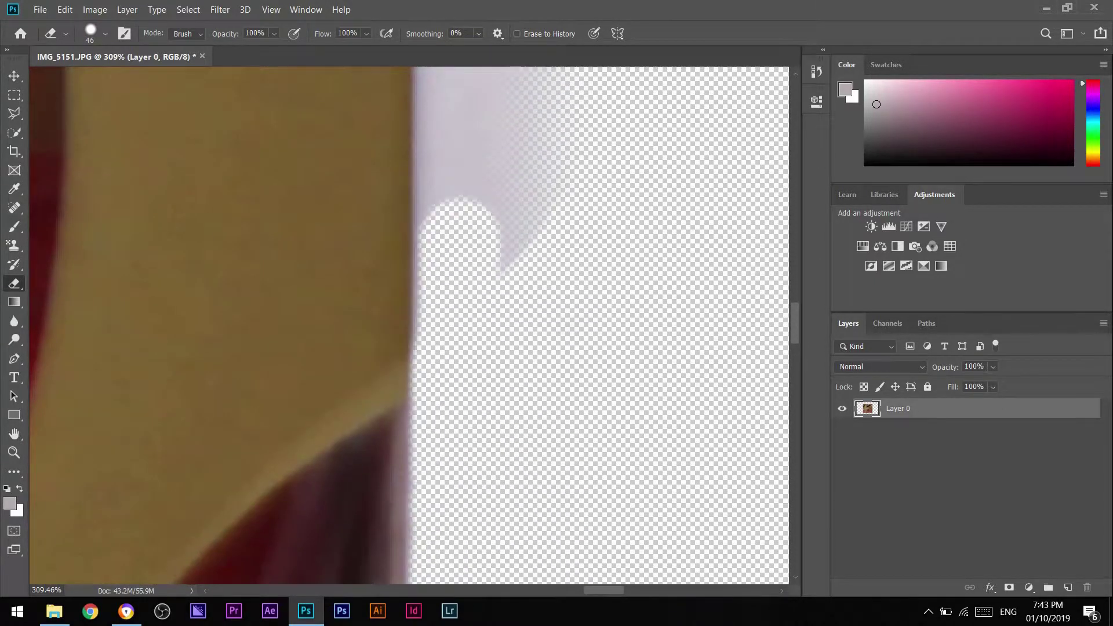
Set the Eraser brush to 64 px and erase the strip beside the gold panel further up the right edge
{"action": "scroll", "coordinate": [493, 318], "scroll_direction": "up", "scroll_amount": 5}
{"action": "right_click", "coordinate": [464, 261], "text": "alt"}
{"action": "left_click_drag", "start_coordinate": [447, 348], "coordinate": [452, 244]}
{"action": "scroll", "coordinate": [464, 261], "scroll_direction": "down", "scroll_amount": 3}
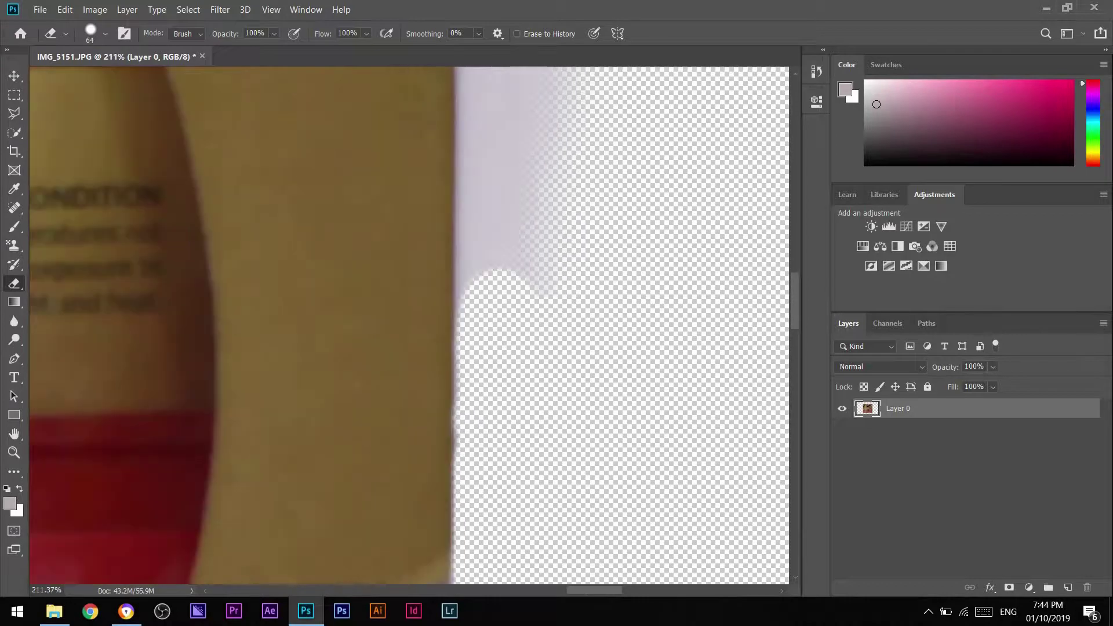
{"action": "left_click_drag", "start_coordinate": [481, 325], "coordinate": [510, 174]}
{"action": "scroll", "coordinate": [464, 318], "scroll_direction": "up", "scroll_amount": 4}
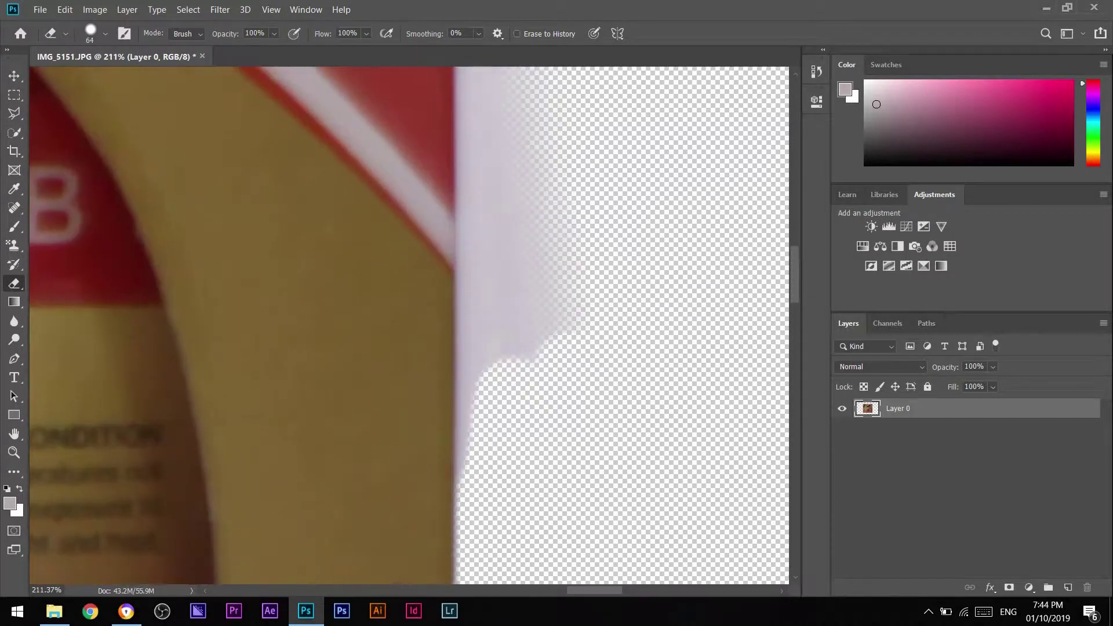
Undo the last eraser stroke and erase the strip up to the white curved stripe with a 30 px Eraser brush
{"action": "left_click_drag", "start_coordinate": [458, 452], "coordinate": [510, 267]}
{"action": "key", "text": "ctrl+z"}
{"action": "scroll", "coordinate": [553, 404], "scroll_direction": "up", "scroll_amount": 2}
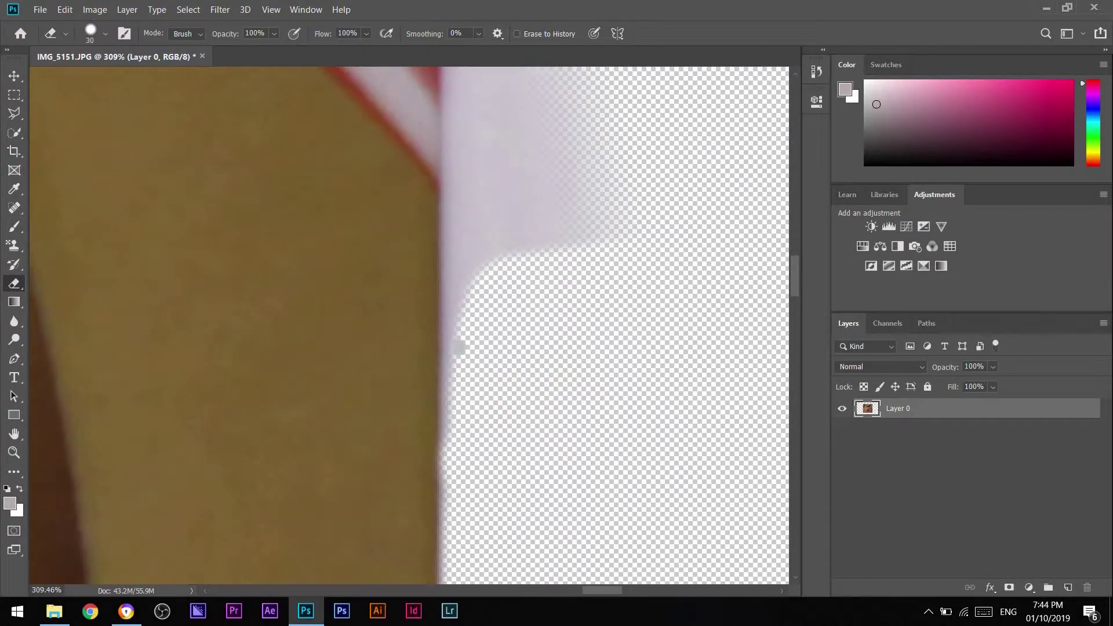
{"action": "scroll", "coordinate": [463, 325], "scroll_direction": "up", "scroll_amount": 2}
{"action": "right_click", "coordinate": [462, 334], "text": "alt"}
{"action": "scroll", "coordinate": [522, 290], "scroll_direction": "down", "scroll_amount": 1}
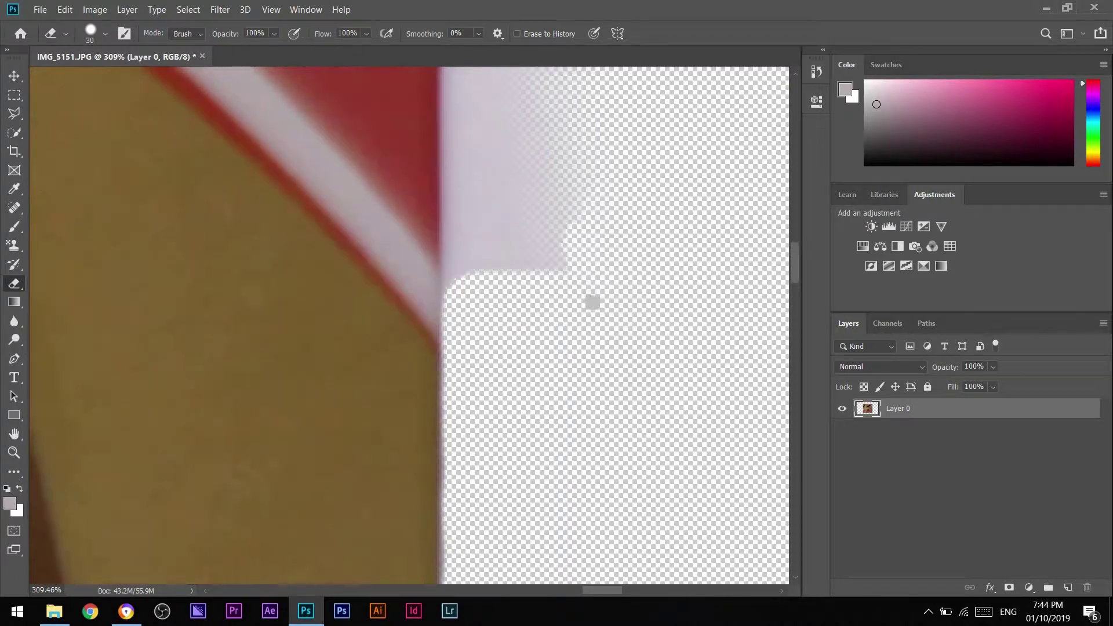
Erase the strip beside the red area below the round seal with a 53 px Eraser brush
{"action": "scroll", "coordinate": [409, 325], "scroll_direction": "up", "scroll_amount": 5}
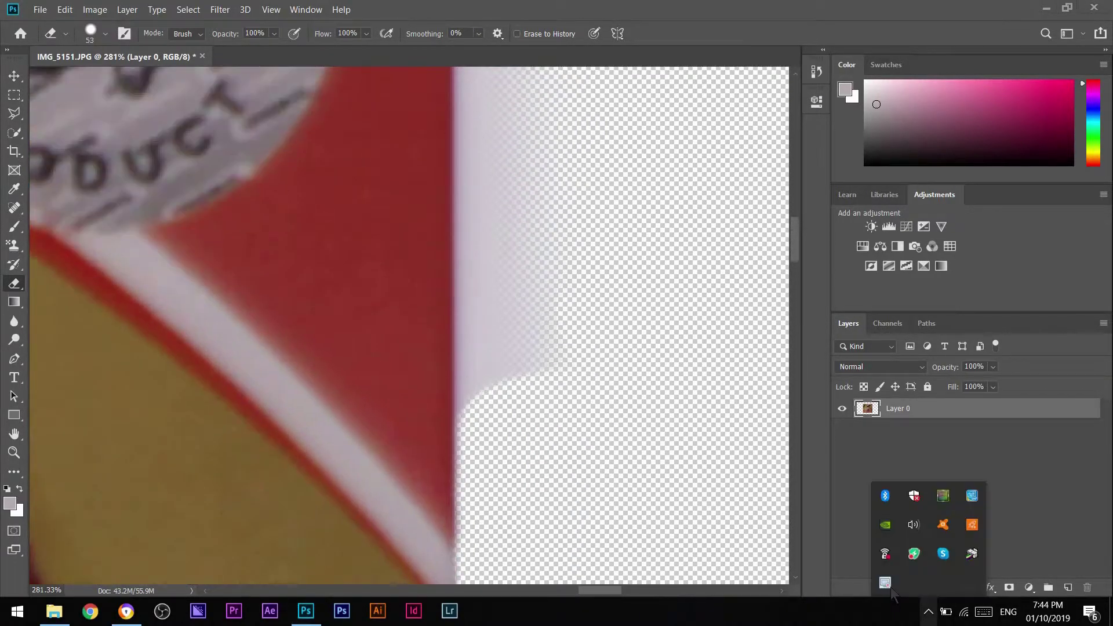
{"action": "scroll", "coordinate": [522, 305], "scroll_direction": "down", "scroll_amount": 3}
{"action": "scroll", "coordinate": [522, 304], "scroll_direction": "up", "scroll_amount": 6}
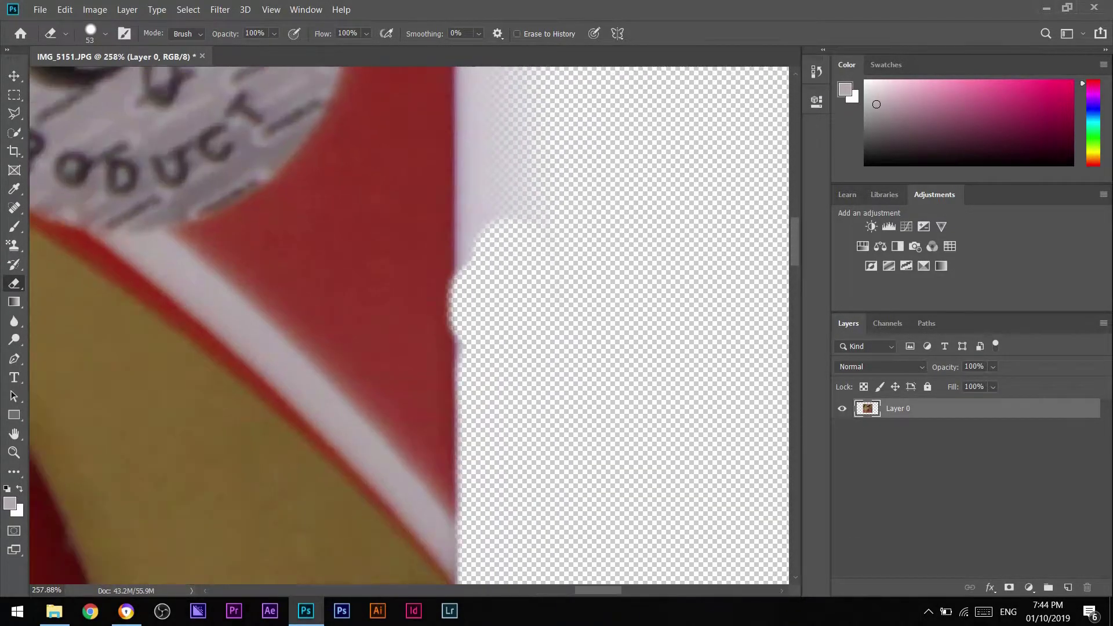
{"action": "scroll", "coordinate": [432, 292], "scroll_direction": "up", "scroll_amount": 3}
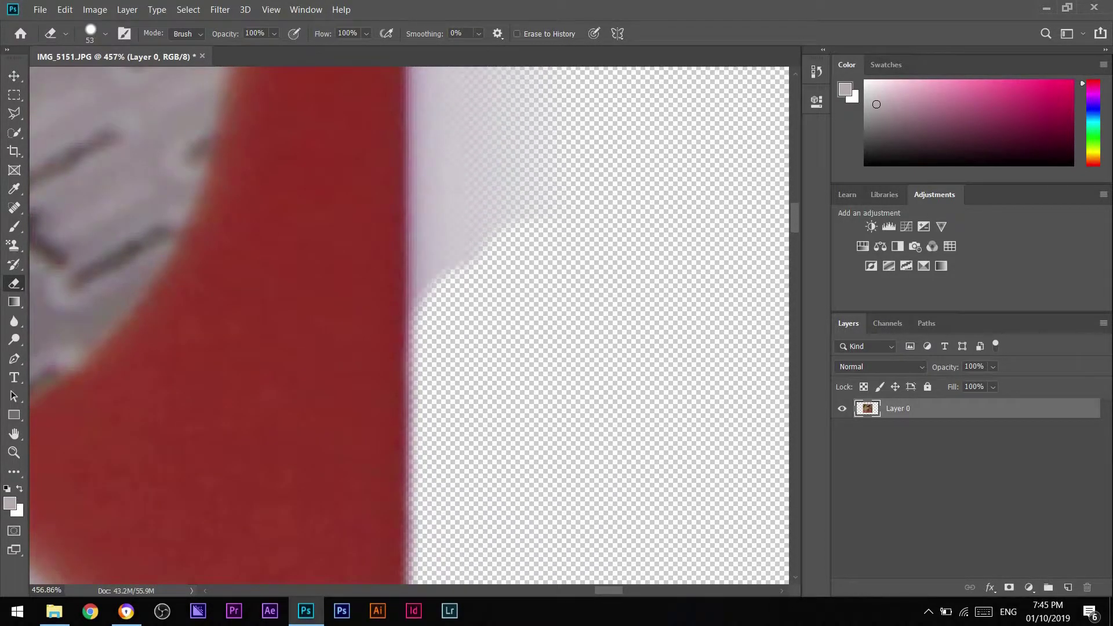
Set the Eraser brush to 31 px and erase the remaining strip past the round seal to the box's upper right corner
{"action": "scroll", "coordinate": [460, 265], "scroll_direction": "up", "scroll_amount": 2}
{"action": "right_click", "coordinate": [568, 293], "text": "alt"}
{"action": "mouse_move", "coordinate": [487, 440]}
{"action": "left_mouse_down"}
{"action": "mouse_move", "coordinate": [482, 325]}
{"action": "mouse_move", "coordinate": [458, 243]}
{"action": "left_mouse_up"}
{"action": "scroll", "coordinate": [452, 290], "scroll_direction": "up", "scroll_amount": 2}
{"action": "mouse_move", "coordinate": [435, 418]}
{"action": "left_mouse_down"}
{"action": "mouse_move", "coordinate": [429, 278]}
{"action": "mouse_move", "coordinate": [492, 186]}
{"action": "mouse_move", "coordinate": [411, 348]}
{"action": "mouse_move", "coordinate": [440, 308]}
{"action": "left_mouse_up"}
{"action": "scroll", "coordinate": [452, 290], "scroll_direction": "up", "scroll_amount": 3}
{"action": "left_click_drag", "start_coordinate": [417, 382], "coordinate": [458, 209]}
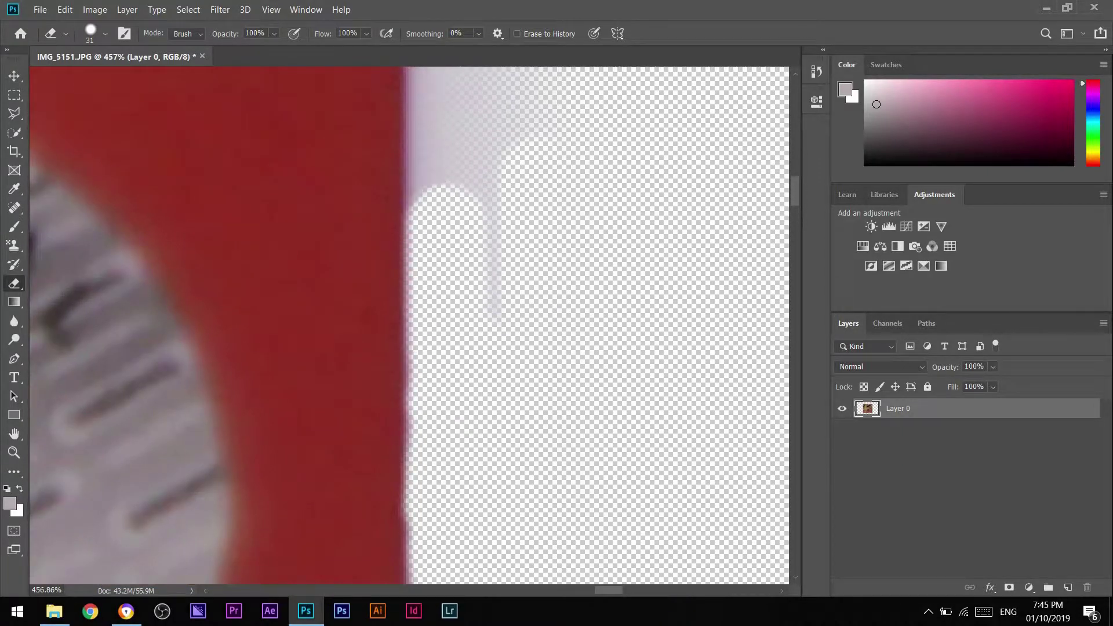
{"action": "scroll", "coordinate": [452, 290], "scroll_direction": "up", "scroll_amount": 3}
{"action": "left_click_drag", "start_coordinate": [447, 353], "coordinate": [452, 231]}
{"action": "left_click_drag", "start_coordinate": [440, 417], "coordinate": [493, 92]}
{"action": "scroll", "coordinate": [544, 368], "scroll_direction": "down", "scroll_amount": 5}
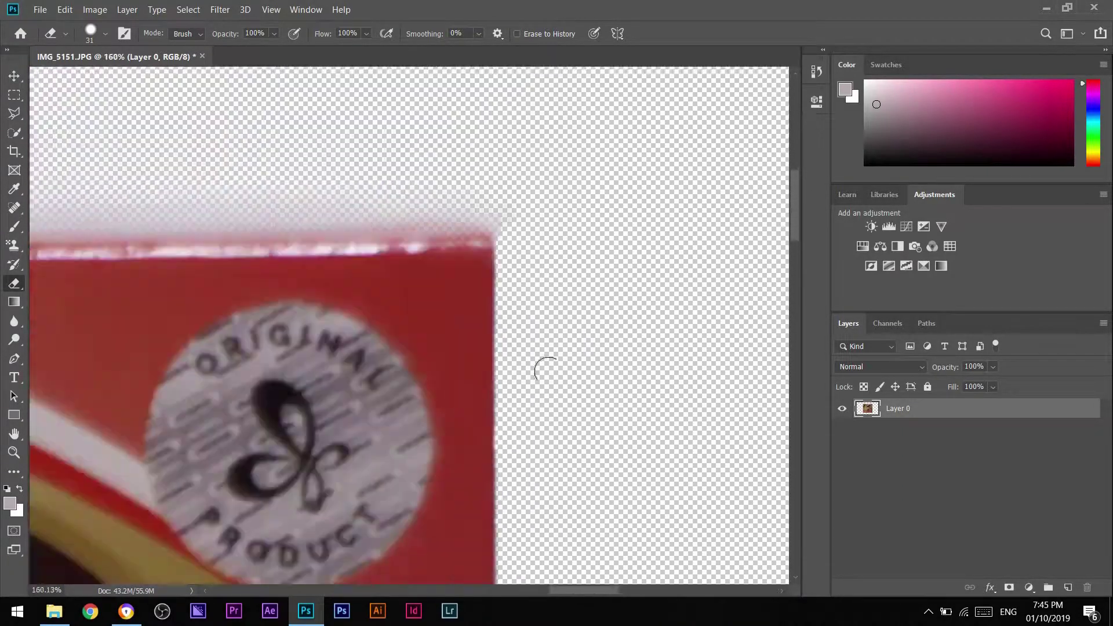
Erase the backdrop around the box's lower left corner, finishing the corner's underside with a 14 px Eraser brush
{"action": "scroll", "coordinate": [282, 466], "scroll_direction": "up", "scroll_amount": 4}
{"action": "scroll", "coordinate": [283, 466], "scroll_direction": "up", "scroll_amount": 3}
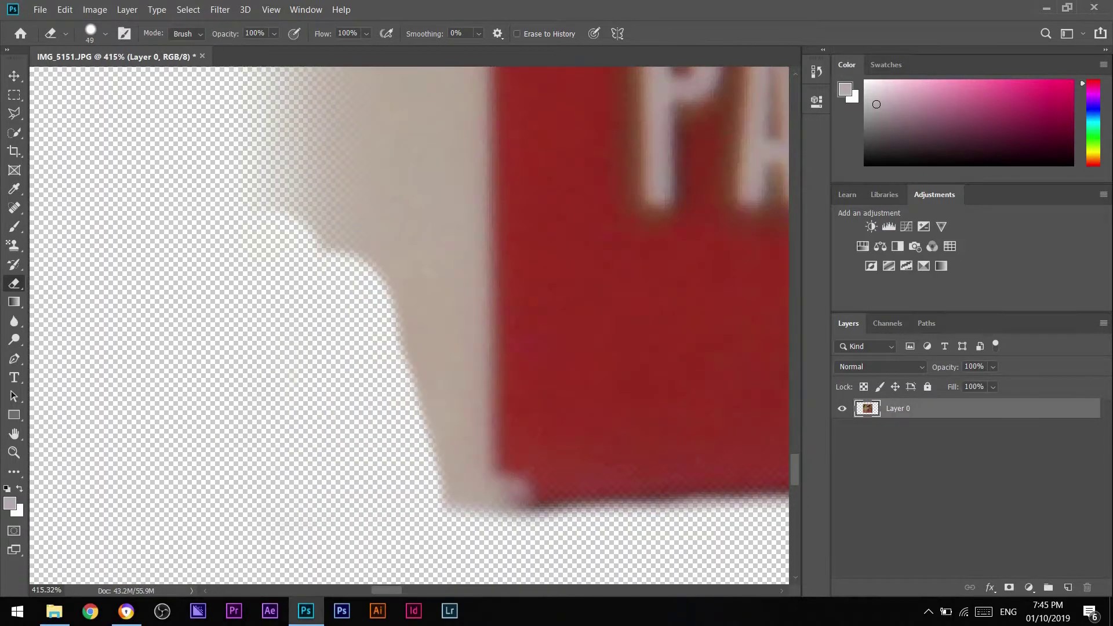
{"action": "left_click_drag", "start_coordinate": [371, 290], "coordinate": [493, 400]}
{"action": "key", "text": "bracketleft"}
{"action": "key", "text": "bracketleft"}
{"action": "scroll", "coordinate": [562, 542], "scroll_direction": "down", "scroll_amount": 1}
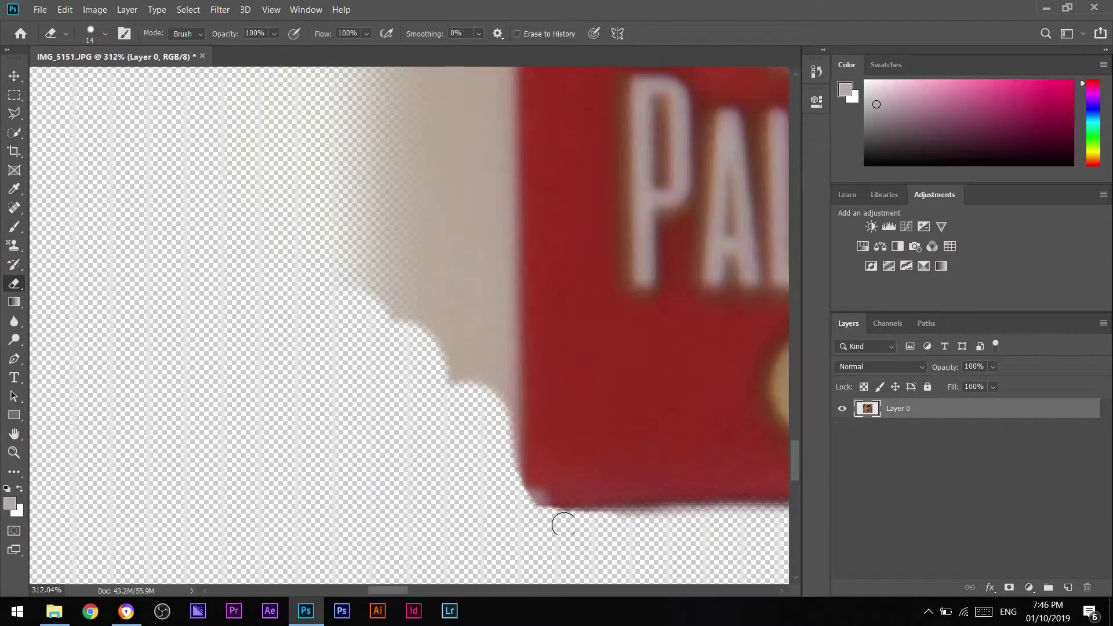
{"action": "left_click_drag", "start_coordinate": [551, 522], "coordinate": [609, 513]}
{"action": "scroll", "coordinate": [580, 427], "scroll_direction": "down", "scroll_amount": 2}
{"action": "scroll", "coordinate": [512, 373], "scroll_direction": "up", "scroll_amount": 2}
Set the Eraser brush to 44 px, undo one stroke and erase the backdrop beside the red area above the lower left corner
{"action": "key", "text": "bracketright"}
{"action": "key", "text": "bracketright"}
{"action": "key", "text": "bracketright"}
{"action": "left_click_drag", "start_coordinate": [474, 367], "coordinate": [525, 383]}
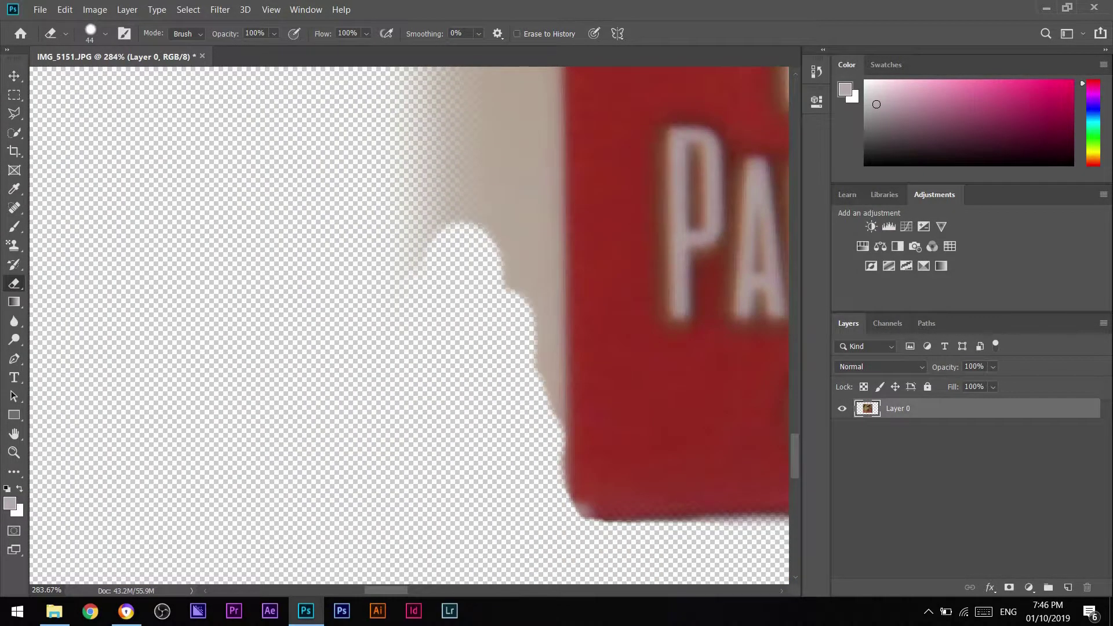
{"action": "scroll", "coordinate": [529, 301], "scroll_direction": "up", "scroll_amount": 1}
{"action": "key", "text": "ctrl+z"}
{"action": "left_click_drag", "start_coordinate": [464, 264], "coordinate": [493, 452]}
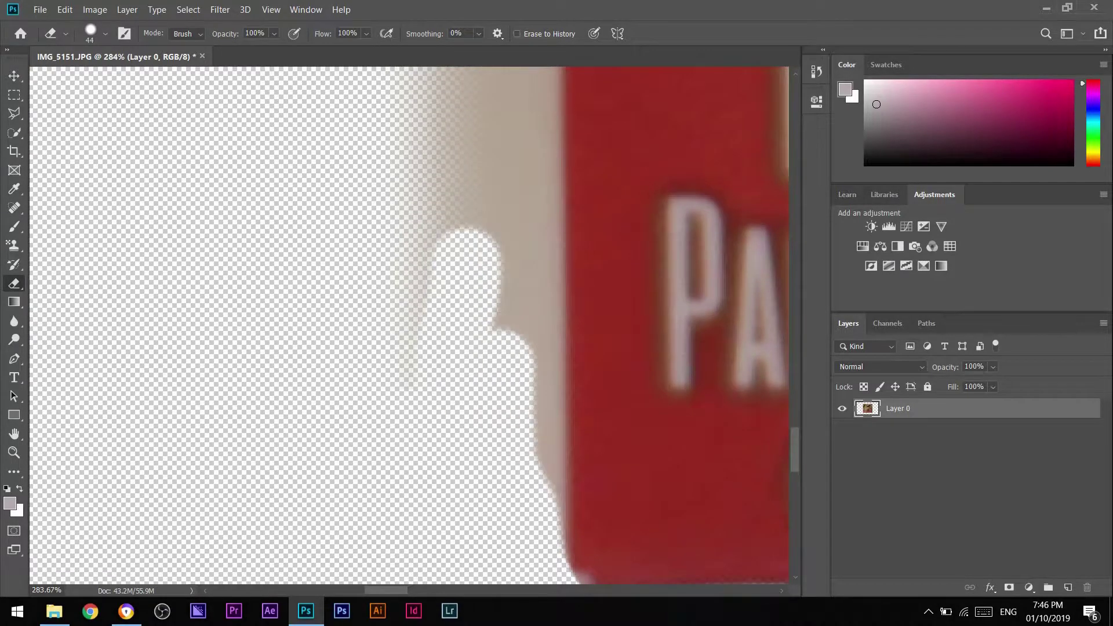
{"action": "left_click_drag", "start_coordinate": [493, 325], "coordinate": [446, 244]}
Set the Eraser brush to 28 px and erase a strip along the box's left edge up to the white stripe
{"action": "left_click_drag", "start_coordinate": [528, 472], "coordinate": [519, 473]}
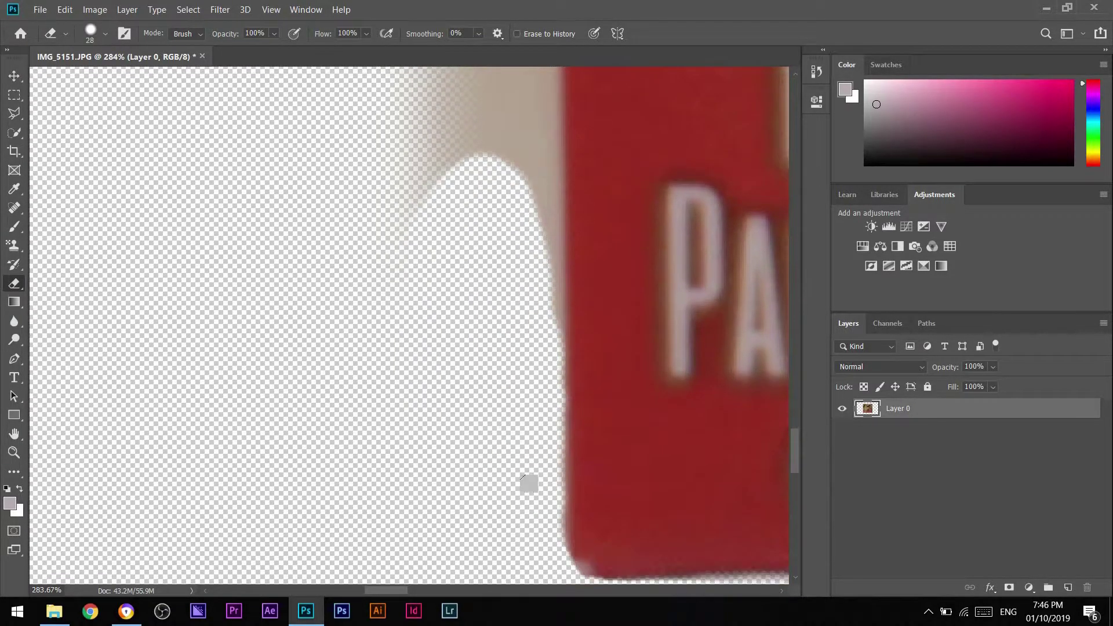
{"action": "scroll", "coordinate": [525, 325], "scroll_direction": "up", "scroll_amount": 2}
{"action": "scroll", "coordinate": [519, 348], "scroll_direction": "up", "scroll_amount": 1}
{"action": "left_click", "coordinate": [538, 259]}
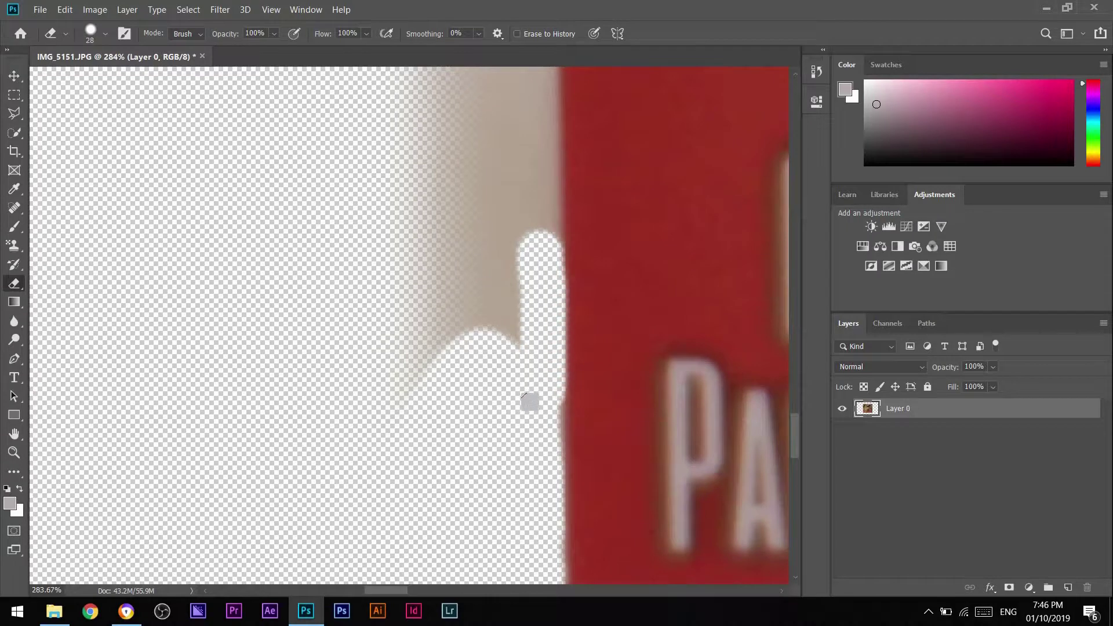
{"action": "scroll", "coordinate": [523, 395], "scroll_direction": "up", "scroll_amount": 4}
{"action": "mouse_move", "coordinate": [521, 223]}
{"action": "left_mouse_down"}
{"action": "mouse_move", "coordinate": [517, 192]}
{"action": "mouse_move", "coordinate": [513, 234]}
{"action": "left_mouse_up"}
{"action": "scroll", "coordinate": [522, 381], "scroll_direction": "up", "scroll_amount": 4}
{"action": "scroll", "coordinate": [505, 209], "scroll_direction": "up", "scroll_amount": 4}
{"action": "left_click", "coordinate": [526, 165]}
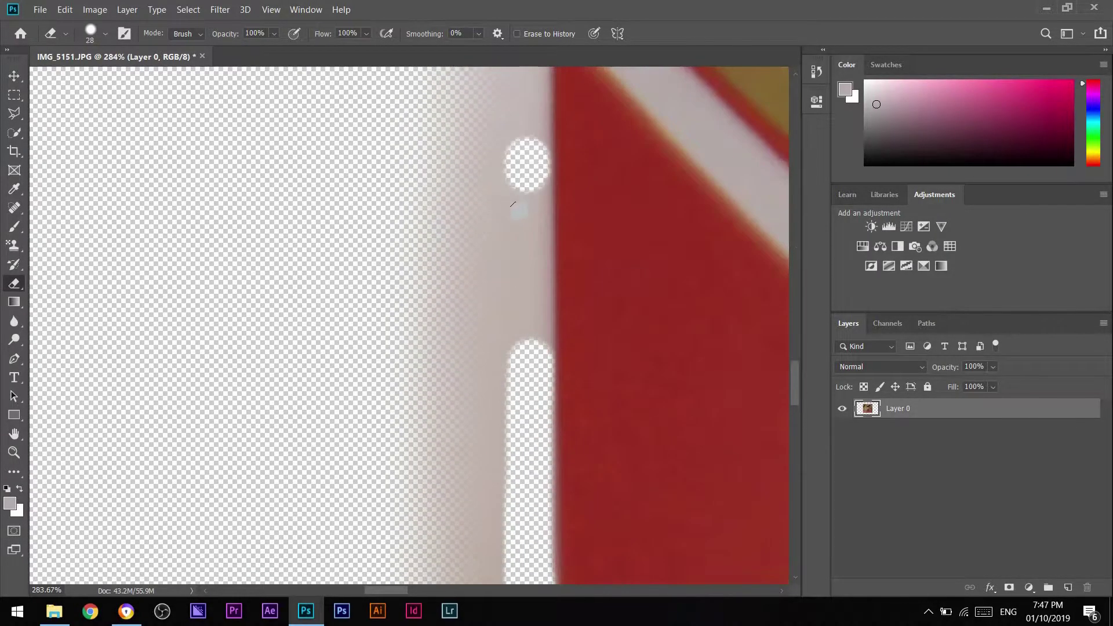
Erase the strip along the left edge past the white stripe and beside the lower gold panel
{"action": "scroll", "coordinate": [510, 174], "scroll_direction": "up", "scroll_amount": 4}
{"action": "left_click", "coordinate": [523, 159]}
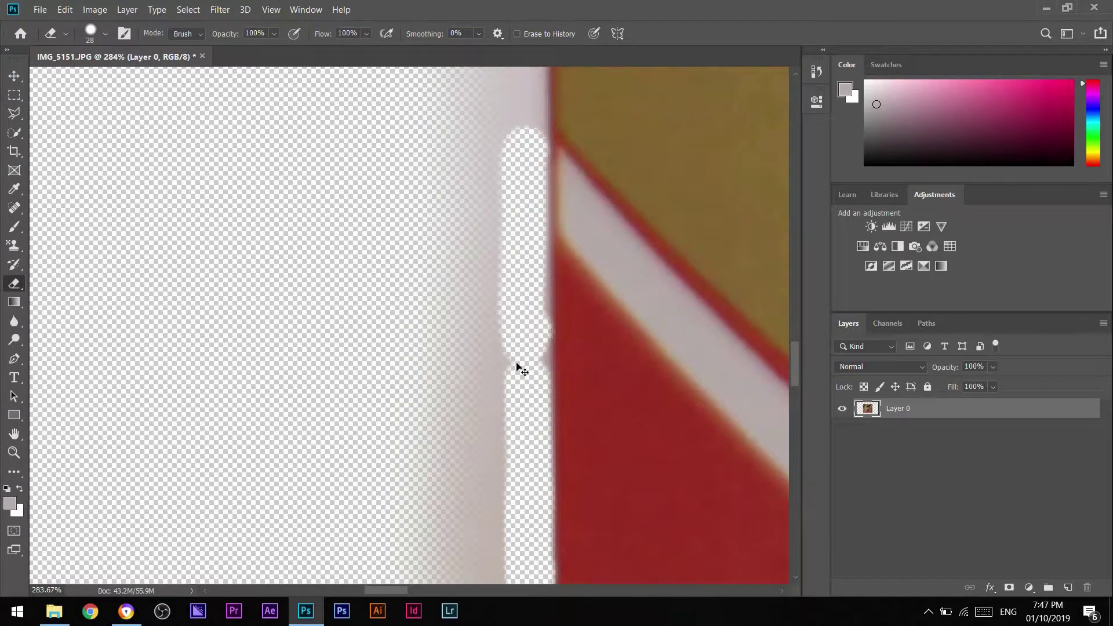
{"action": "scroll", "coordinate": [510, 278], "scroll_direction": "up", "scroll_amount": 3}
{"action": "mouse_move", "coordinate": [524, 185]}
{"action": "left_mouse_down"}
{"action": "mouse_move", "coordinate": [524, 224]}
{"action": "mouse_move", "coordinate": [490, 282]}
{"action": "mouse_move", "coordinate": [504, 323]}
{"action": "left_mouse_up"}
{"action": "left_click", "coordinate": [510, 229]}
{"action": "scroll", "coordinate": [506, 174], "scroll_direction": "up", "scroll_amount": 3}
{"action": "scroll", "coordinate": [498, 174], "scroll_direction": "up", "scroll_amount": 3}
{"action": "left_click", "coordinate": [504, 323]}
{"action": "scroll", "coordinate": [503, 222], "scroll_direction": "up", "scroll_amount": 2}
{"action": "scroll", "coordinate": [473, 242], "scroll_direction": "up", "scroll_amount": 3}
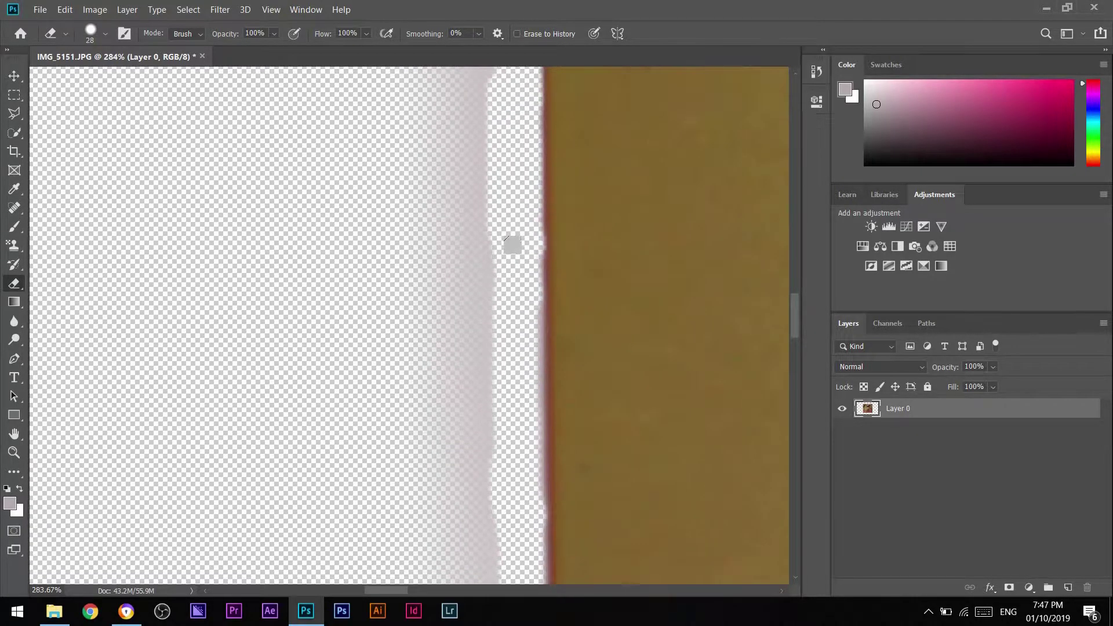
Clean the residue off the left edge beside the lower gold panel with an 11 px Eraser brush
{"action": "scroll", "coordinate": [505, 248], "scroll_direction": "down", "scroll_amount": 3}
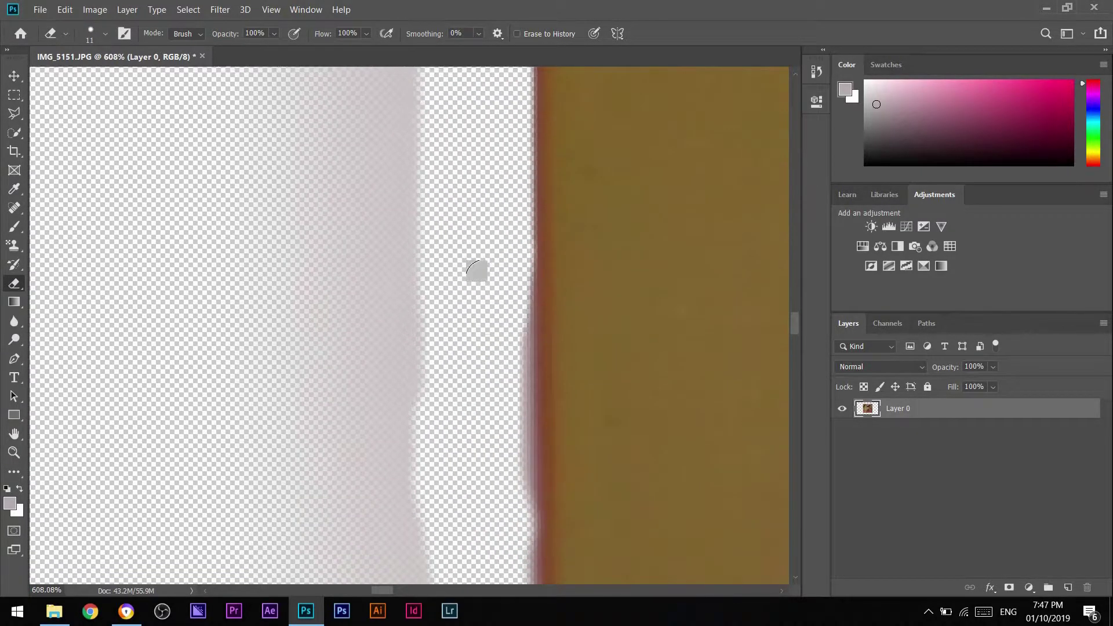
{"action": "scroll", "coordinate": [513, 354], "scroll_direction": "up", "scroll_amount": 3}
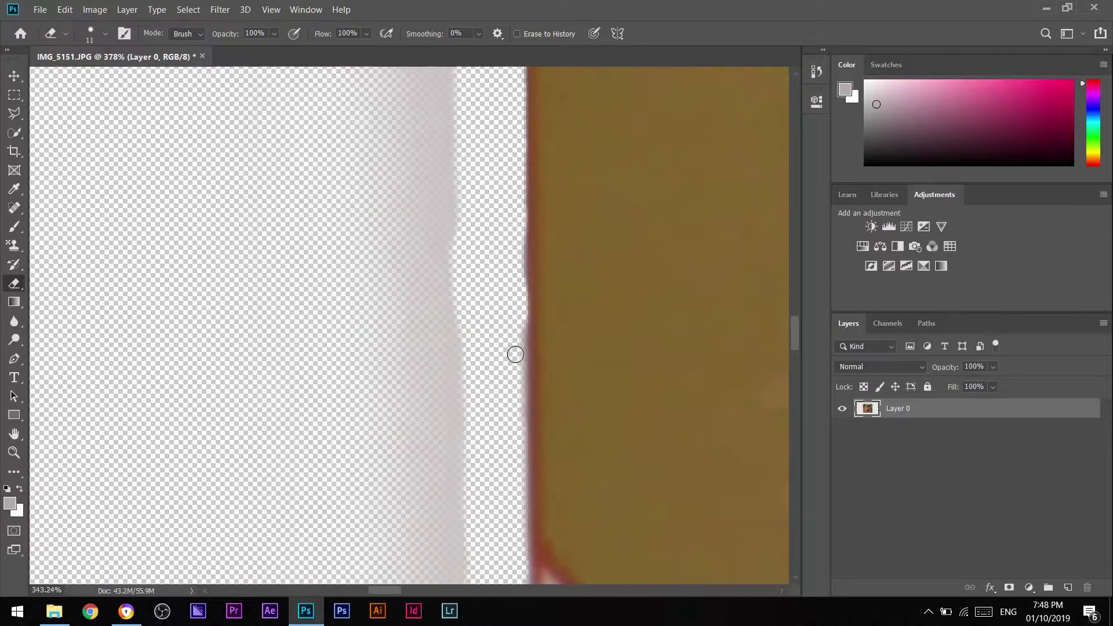
{"action": "scroll", "coordinate": [505, 249], "scroll_direction": "down", "scroll_amount": 2}
Set the Eraser brush to 16 px and erase a strip along the gold panel's left edge up to the upper left corner
{"action": "key", "text": "bracketright"}
{"action": "scroll", "coordinate": [464, 196], "scroll_direction": "up", "scroll_amount": 3}
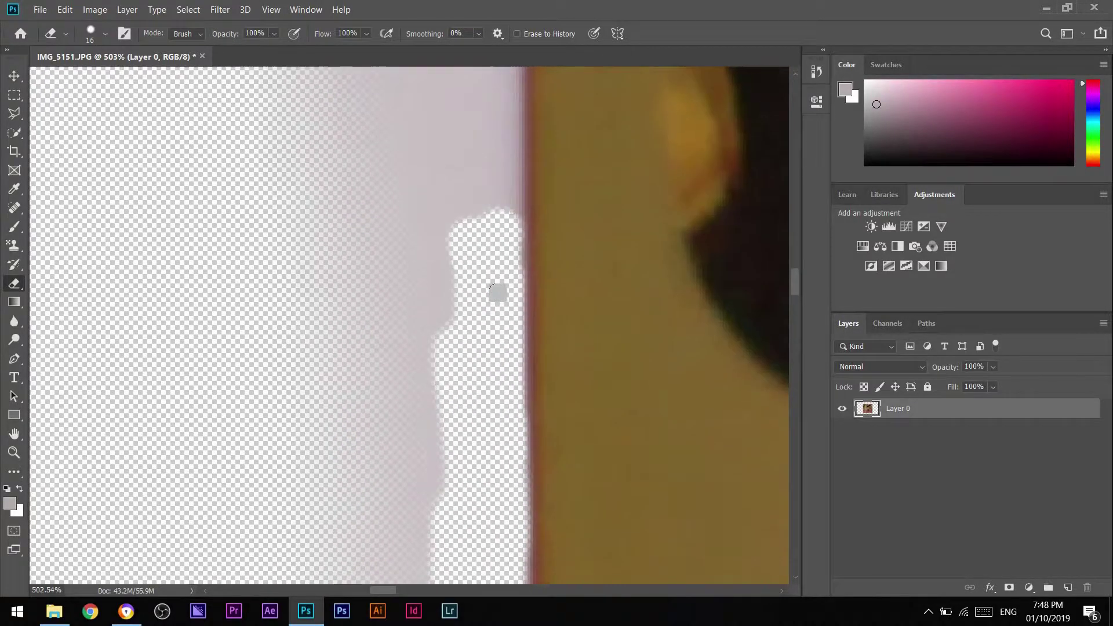
{"action": "scroll", "coordinate": [474, 265], "scroll_direction": "up", "scroll_amount": 3}
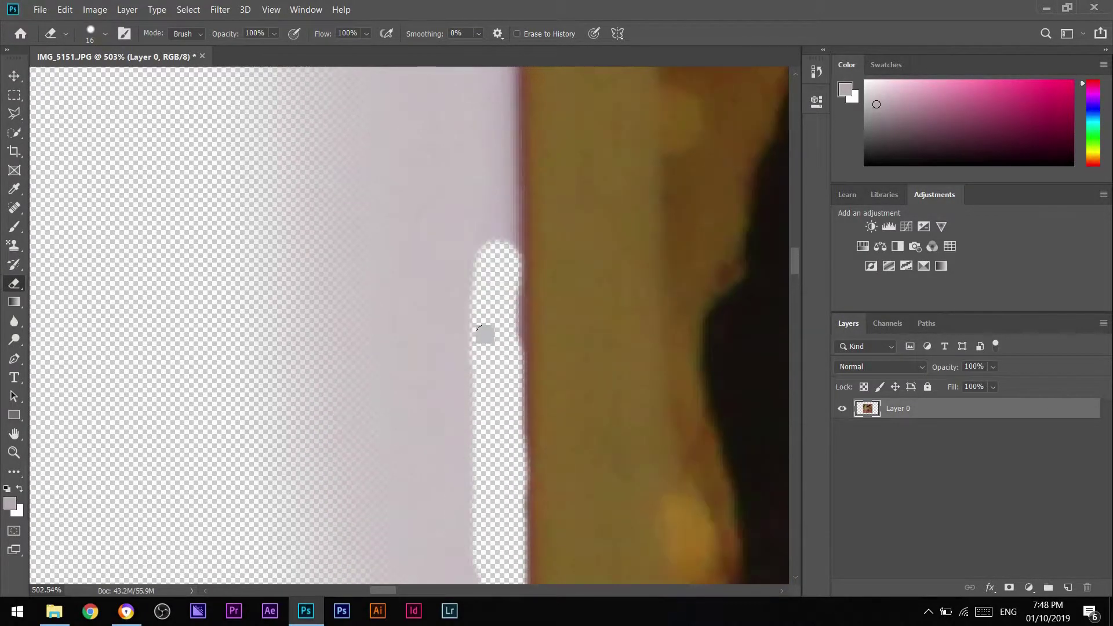
{"action": "scroll", "coordinate": [493, 304], "scroll_direction": "up", "scroll_amount": 2}
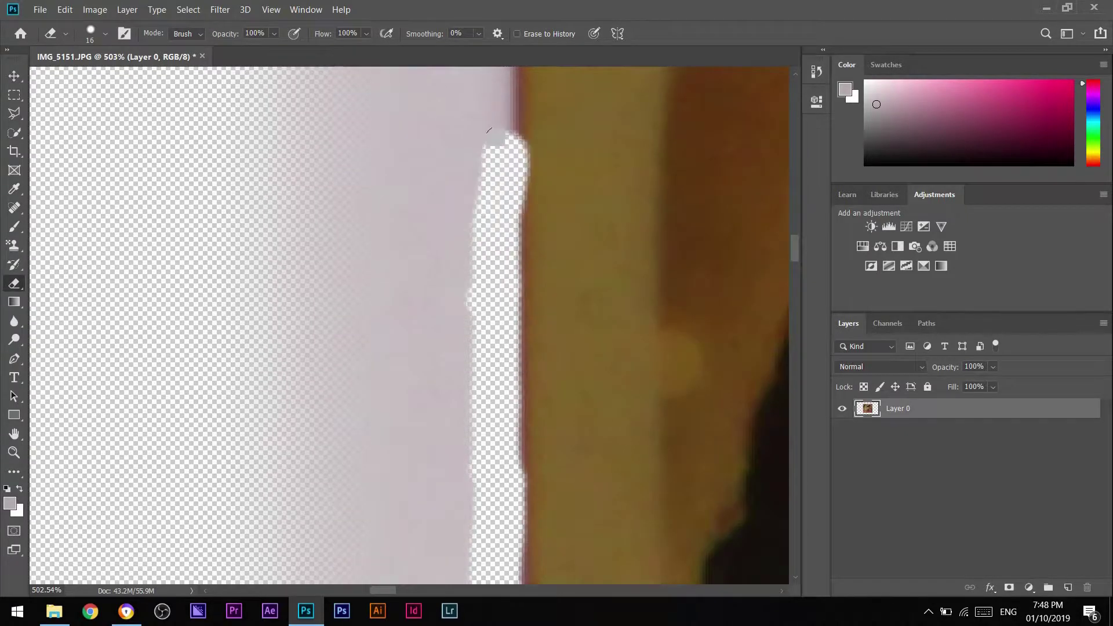
{"action": "scroll", "coordinate": [469, 285], "scroll_direction": "up", "scroll_amount": 2}
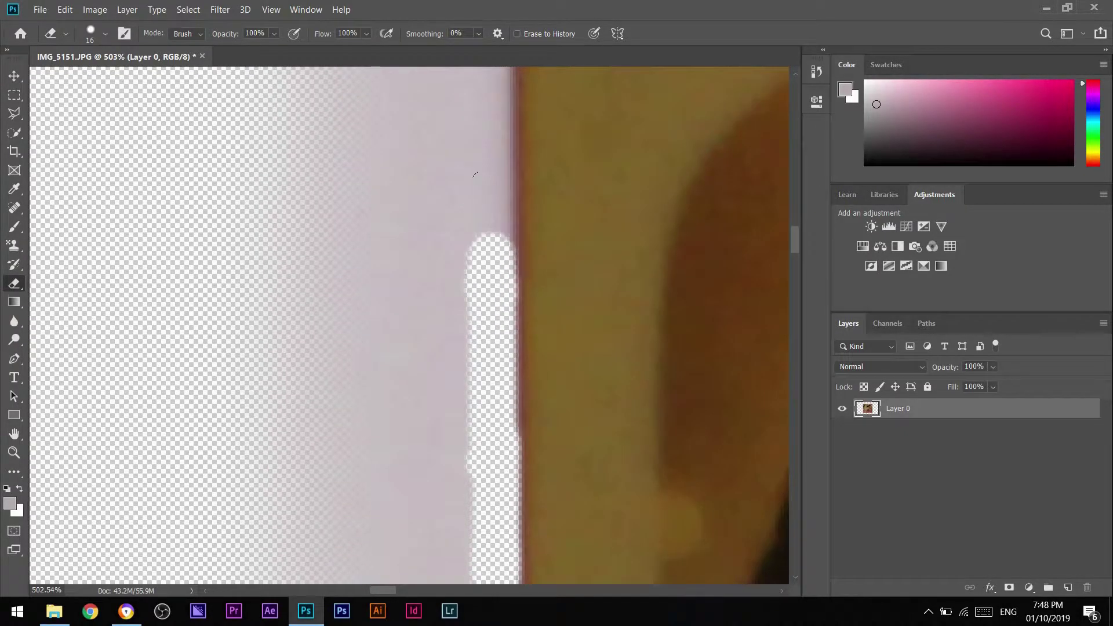
{"action": "scroll", "coordinate": [475, 174], "scroll_direction": "up", "scroll_amount": 4}
{"action": "mouse_move", "coordinate": [481, 298]}
{"action": "left_mouse_down"}
{"action": "mouse_move", "coordinate": [461, 200]}
{"action": "mouse_move", "coordinate": [474, 313]}
{"action": "mouse_move", "coordinate": [474, 161]}
{"action": "mouse_move", "coordinate": [469, 444]}
{"action": "left_mouse_up"}
{"action": "scroll", "coordinate": [471, 285], "scroll_direction": "up", "scroll_amount": 5}
{"action": "scroll", "coordinate": [473, 251], "scroll_direction": "up", "scroll_amount": 7}
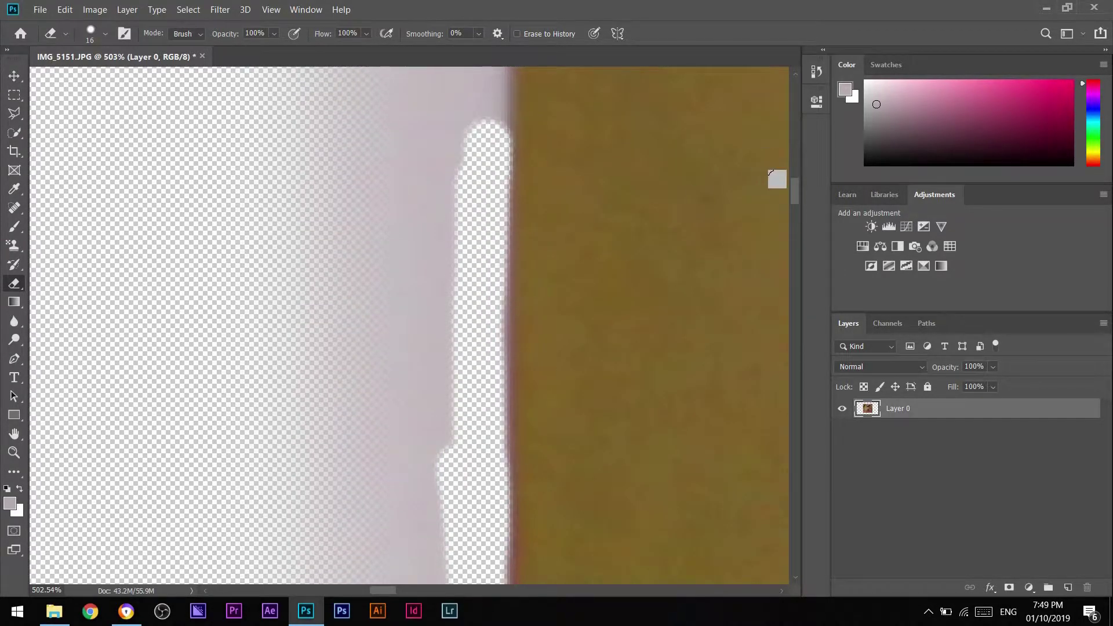
{"action": "scroll", "coordinate": [476, 184], "scroll_direction": "up", "scroll_amount": 6}
Enlarge the Eraser brush to 90 px and erase the leftover backdrop band running down beside the box's left edge
{"action": "scroll", "coordinate": [470, 316], "scroll_direction": "down", "scroll_amount": 8}
{"action": "key", "text": "bracketright"}
{"action": "key", "text": "bracketright"}
{"action": "key", "text": "bracketright"}
{"action": "key", "text": "bracketright"}
{"action": "key", "text": "bracketright"}
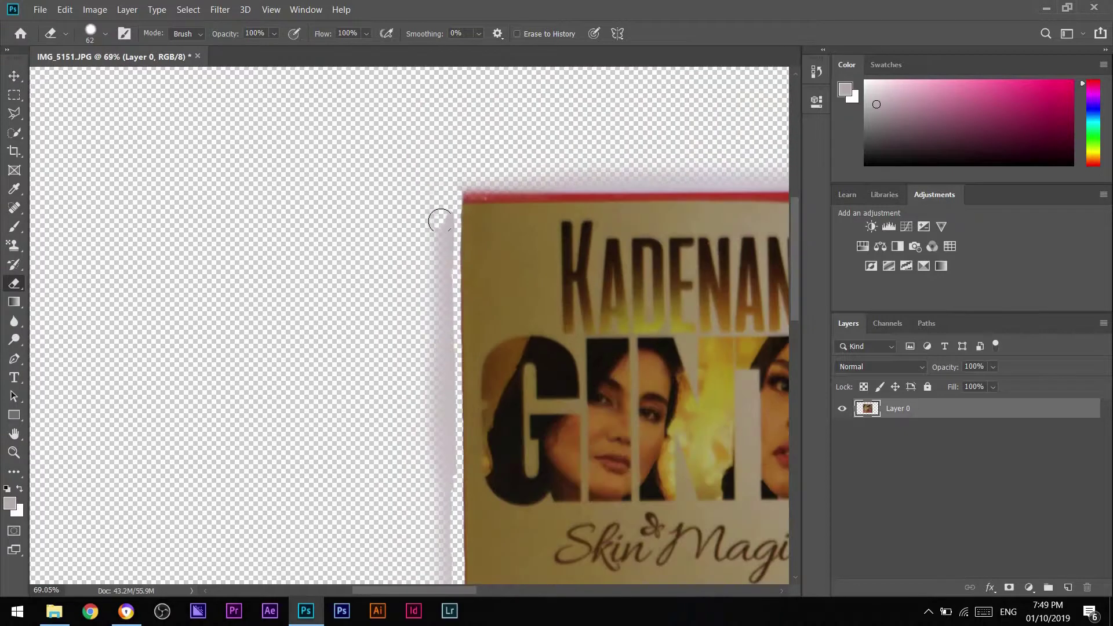
{"action": "scroll", "coordinate": [429, 238], "scroll_direction": "up", "scroll_amount": 2}
{"action": "scroll", "coordinate": [422, 229], "scroll_direction": "down", "scroll_amount": 6}
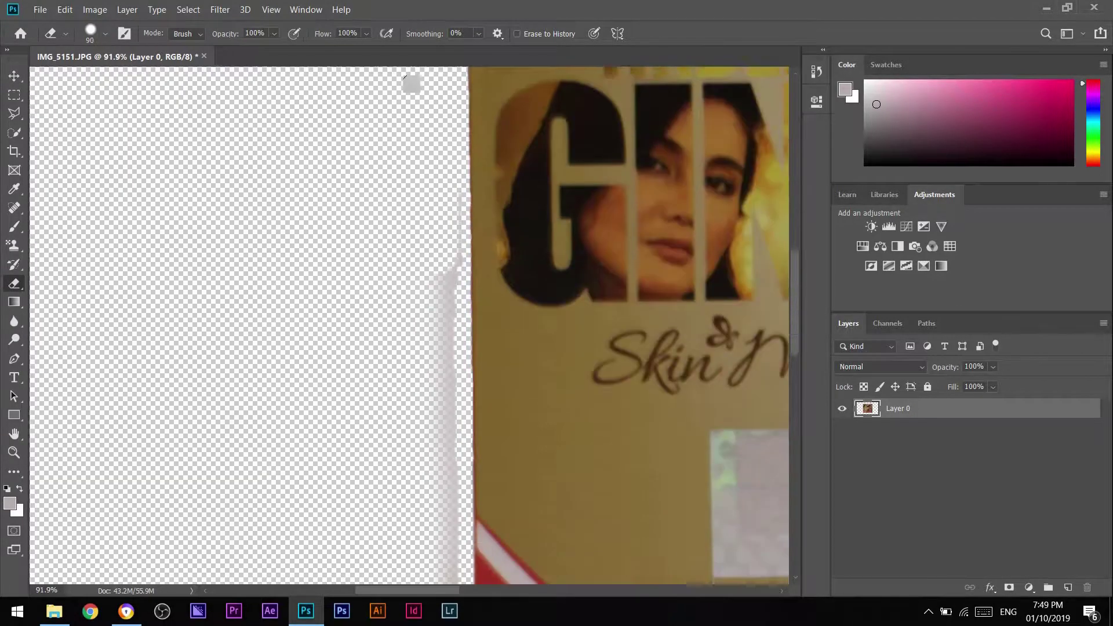
{"action": "scroll", "coordinate": [432, 221], "scroll_direction": "down", "scroll_amount": 8}
{"action": "scroll", "coordinate": [232, 197], "scroll_direction": "down", "scroll_amount": 5}
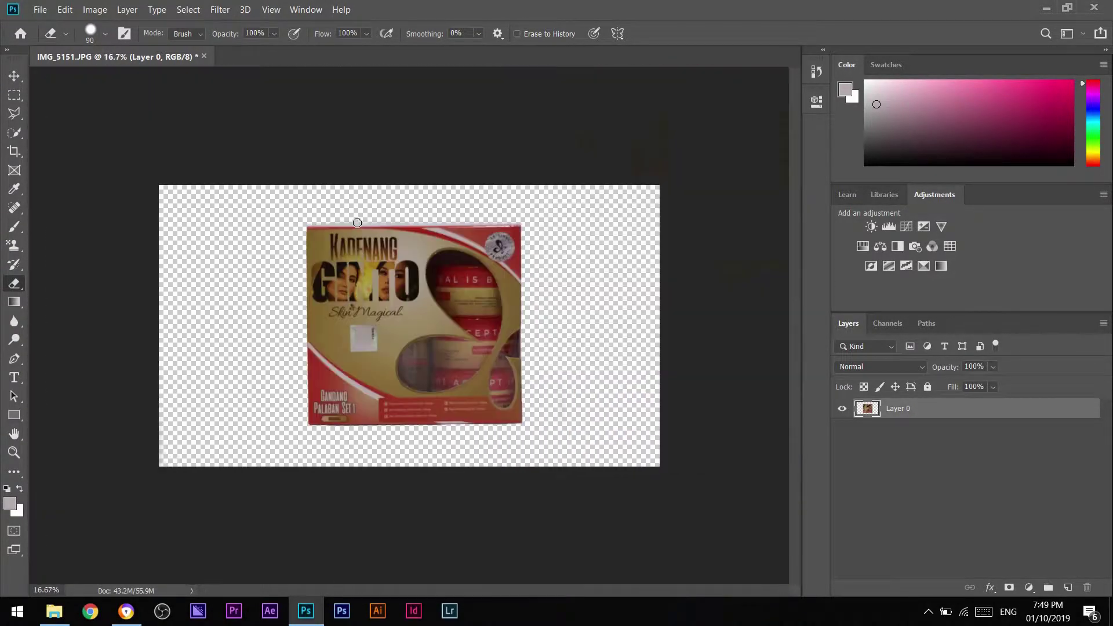
Set the Eraser brush to 24 px and erase a strip above the box's top edge, starting from the upper left corner
{"action": "scroll", "coordinate": [123, 204], "scroll_direction": "up", "scroll_amount": 5}
{"action": "scroll", "coordinate": [197, 219], "scroll_direction": "up", "scroll_amount": 3}
{"action": "key", "text": "bracketleft"}
{"action": "key", "text": "bracketleft"}
{"action": "key", "text": "bracketleft"}
{"action": "key", "text": "bracketleft"}
{"action": "key", "text": "bracketleft"}
{"action": "key", "text": "bracketleft"}
{"action": "key", "text": "bracketleft"}
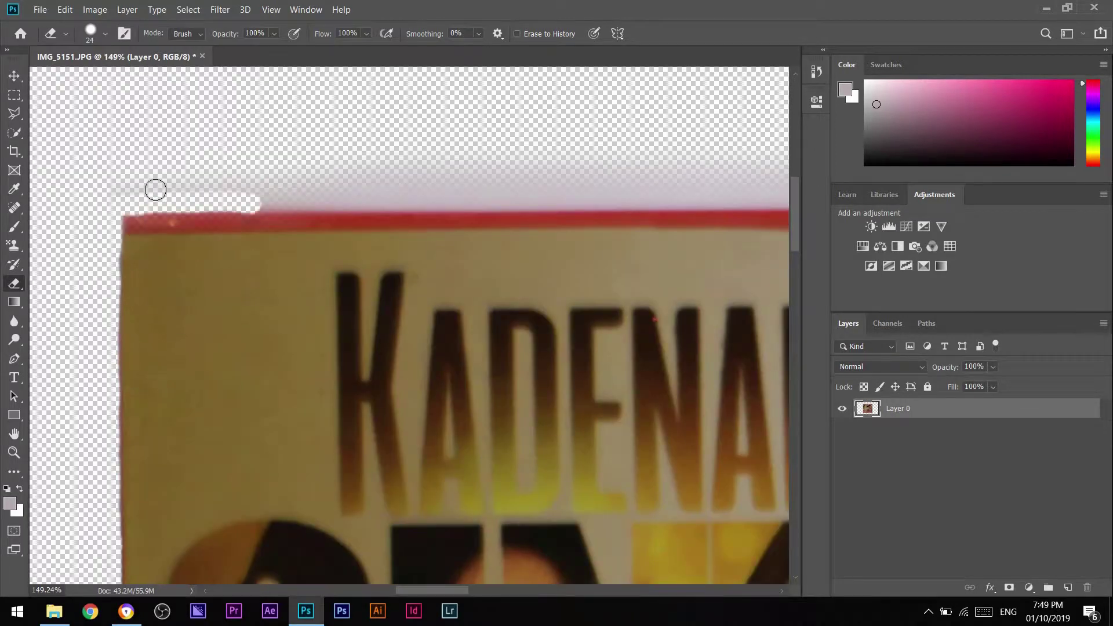
{"action": "scroll", "coordinate": [395, 196], "scroll_direction": "right", "scroll_amount": 3}
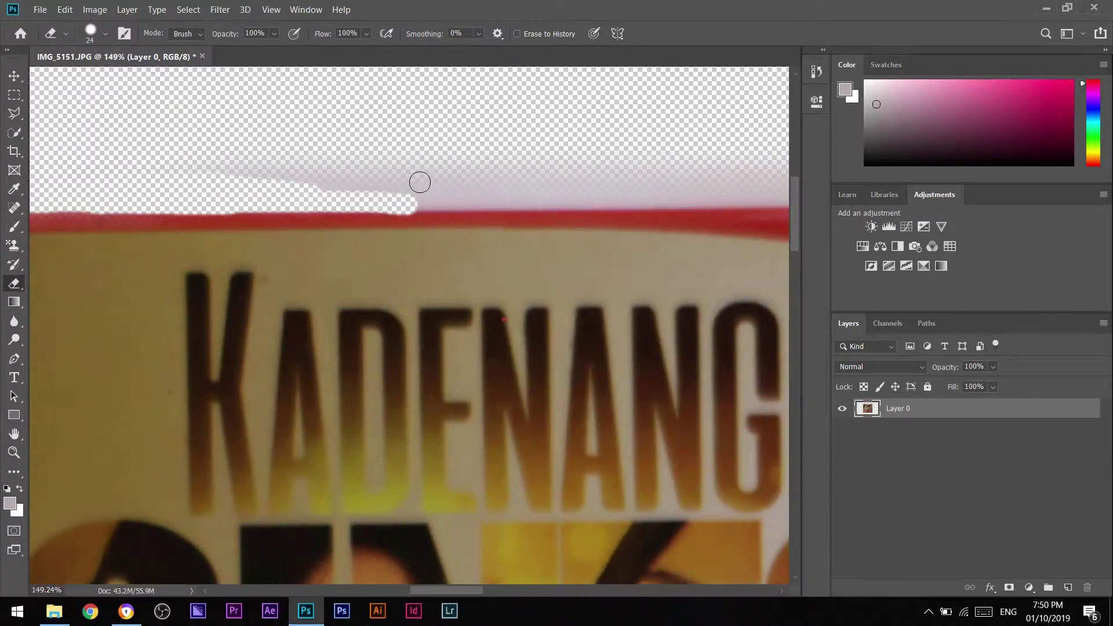
Erase the strip above the top edge over the KADENANG title and on to the white curved stripe
{"action": "left_click_drag", "start_coordinate": [478, 201], "coordinate": [561, 202]}
{"action": "scroll", "coordinate": [253, 194], "scroll_direction": "right", "scroll_amount": 5}
{"action": "left_click_drag", "start_coordinate": [278, 202], "coordinate": [401, 203]}
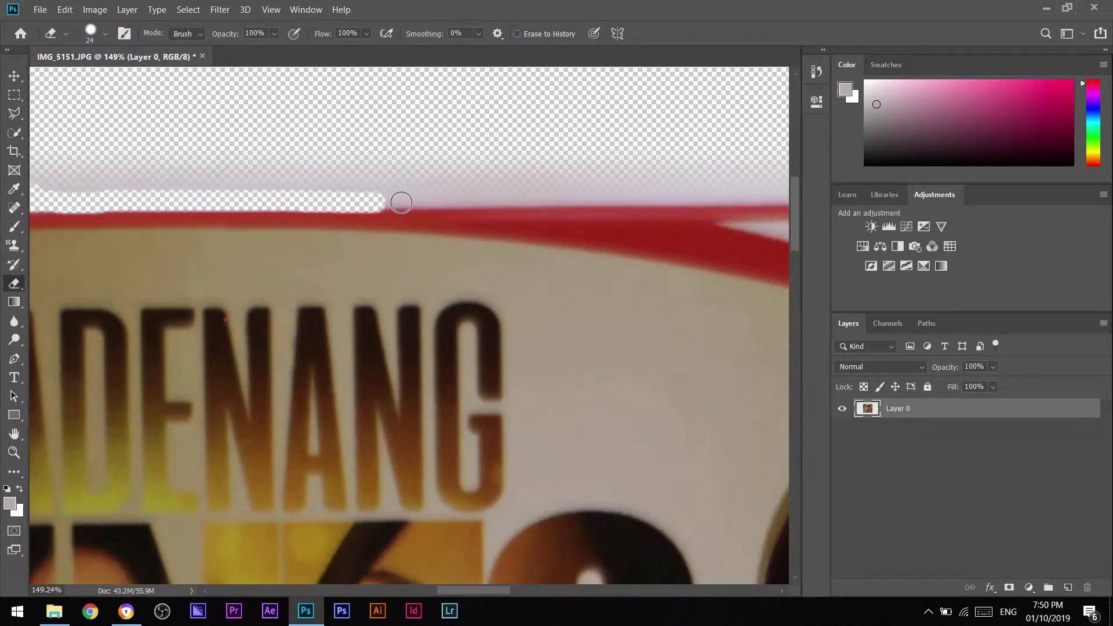
{"action": "scroll", "coordinate": [495, 200], "scroll_direction": "right", "scroll_amount": 4}
{"action": "left_click_drag", "start_coordinate": [249, 201], "coordinate": [308, 200]}
{"action": "left_click_drag", "start_coordinate": [469, 199], "coordinate": [629, 191]}
Erase the backdrop above the round seal up to the box's upper right corner with a 47 px Eraser brush
{"action": "scroll", "coordinate": [628, 192], "scroll_direction": "right", "scroll_amount": 8}
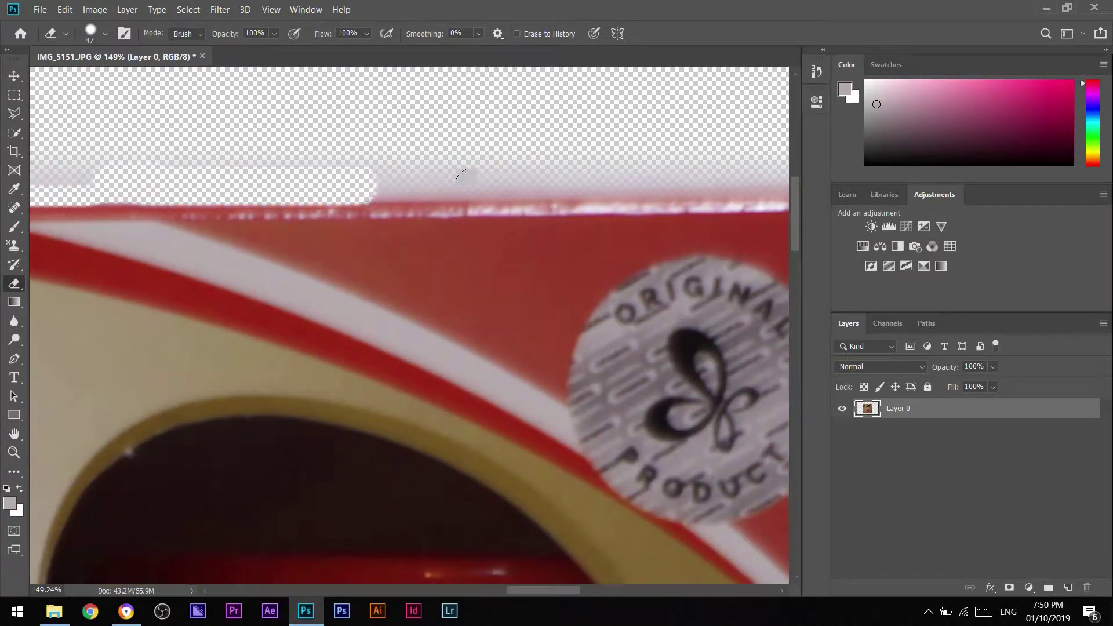
{"action": "left_click_drag", "start_coordinate": [464, 174], "coordinate": [531, 174]}
{"action": "scroll", "coordinate": [531, 174], "scroll_direction": "right", "scroll_amount": 5}
{"action": "left_click_drag", "start_coordinate": [255, 167], "coordinate": [379, 173]}
{"action": "scroll", "coordinate": [385, 248], "scroll_direction": "down", "scroll_amount": 3}
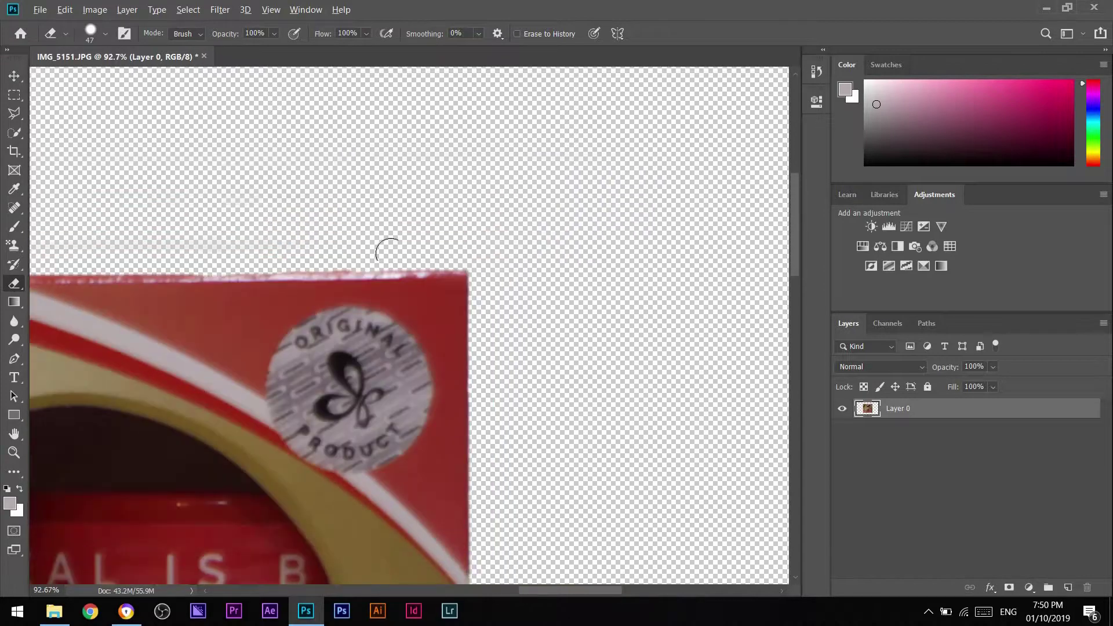
Erase the leftover haze band above the box's top edge with a 76 px Eraser brush
{"action": "scroll", "coordinate": [241, 251], "scroll_direction": "left", "scroll_amount": 8}
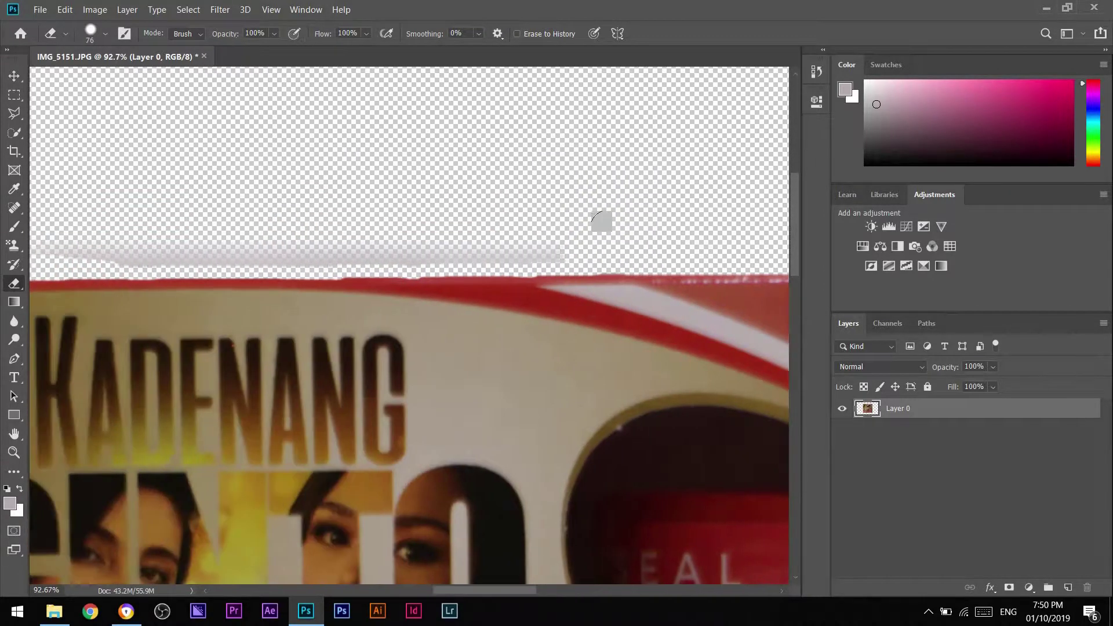
{"action": "mouse_move", "coordinate": [602, 221]}
{"action": "left_mouse_down"}
{"action": "mouse_move", "coordinate": [460, 247]}
{"action": "mouse_move", "coordinate": [131, 247]}
{"action": "mouse_move", "coordinate": [249, 224]}
{"action": "left_mouse_up"}
{"action": "scroll", "coordinate": [249, 224], "scroll_direction": "left", "scroll_amount": 3}
Draw a 5761 x 3341 px rectangle covering the canvas, place it beneath Layer 0 and fill it with white
{"action": "scroll", "coordinate": [248, 224], "scroll_direction": "down", "scroll_amount": 5}
{"action": "key", "text": "u"}
{"action": "left_click_drag", "start_coordinate": [753, 527], "coordinate": [124, 157]}
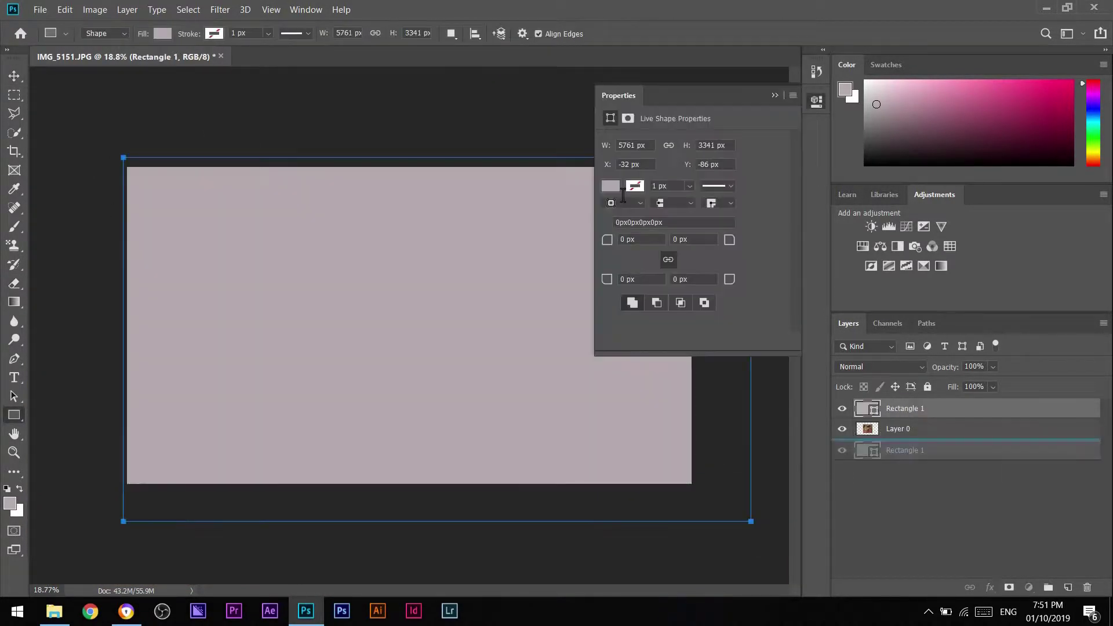
{"action": "key", "text": "ctrl+["}
{"action": "left_click", "coordinate": [619, 246]}
Select Layer 0 and erase the stray smudges around the box with a 613 px Eraser brush
{"action": "key", "text": "v"}
{"action": "key", "text": "e"}
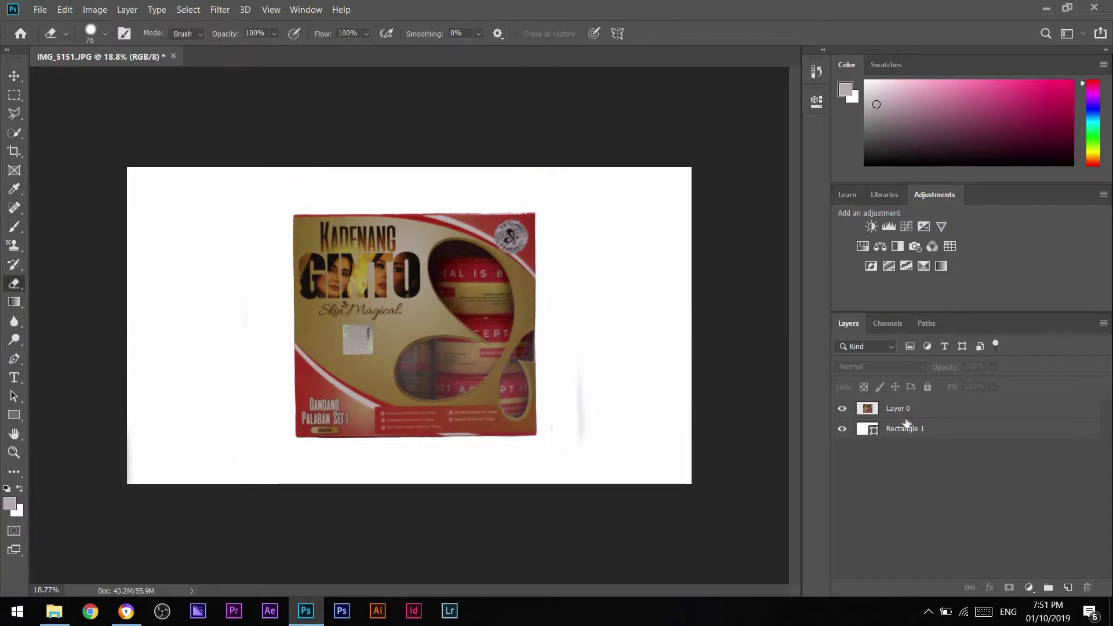
{"action": "left_click", "coordinate": [904, 408]}
{"action": "key", "text": "ctrl+plus"}
Select the thin strip along the box's uneven top edge with the Rectangular Marquee
{"action": "key", "text": "m"}
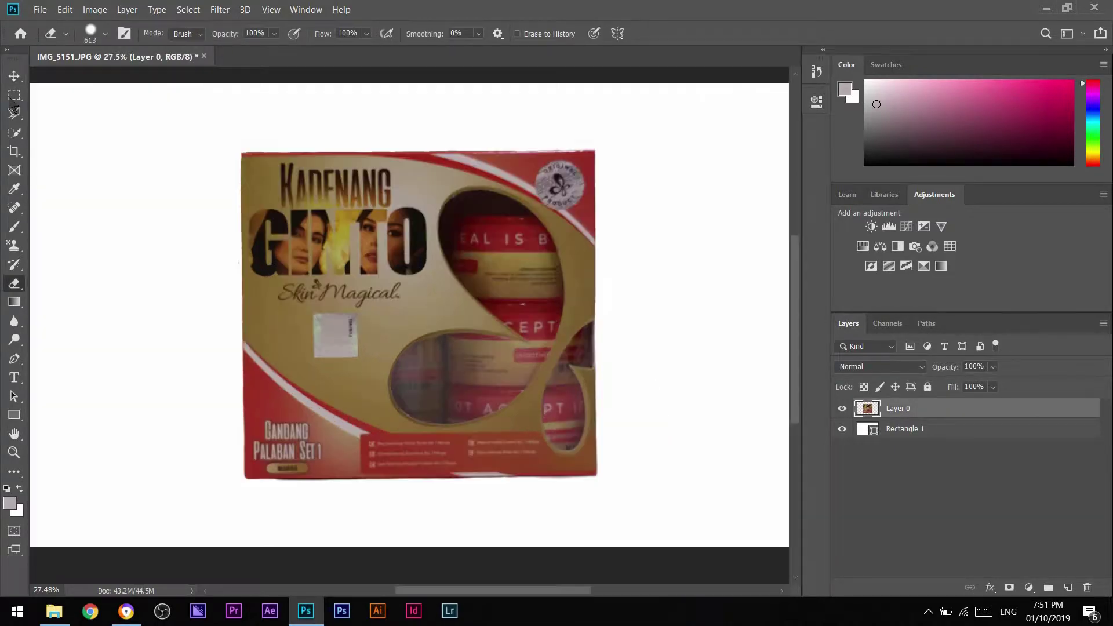
{"action": "key", "text": "ctrl+plus"}
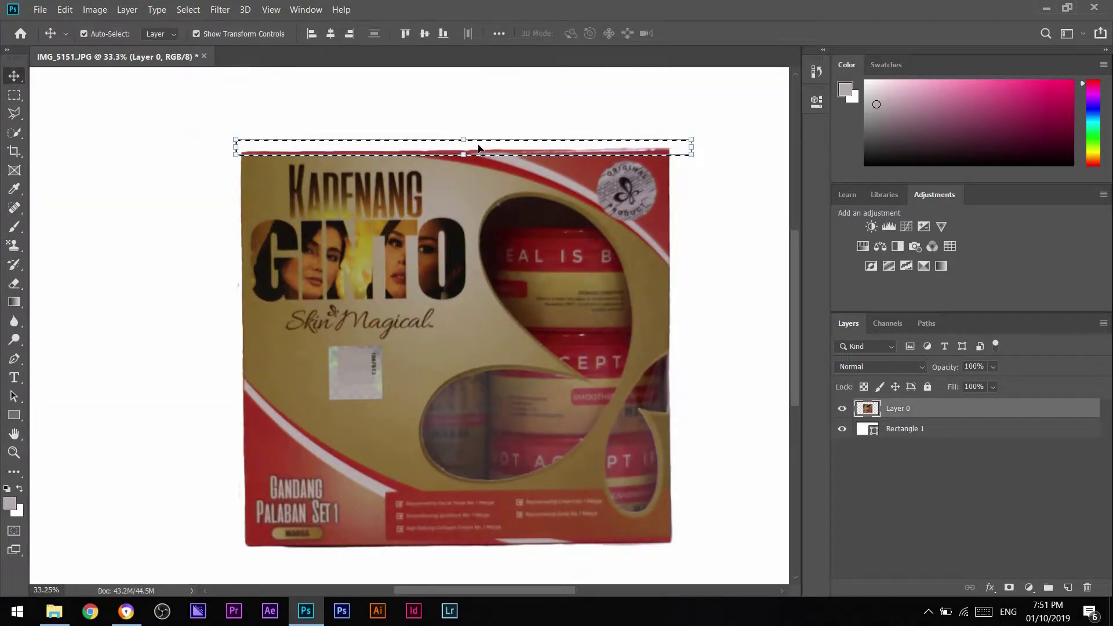
{"action": "left_click_drag", "start_coordinate": [239, 155], "coordinate": [693, 138]}
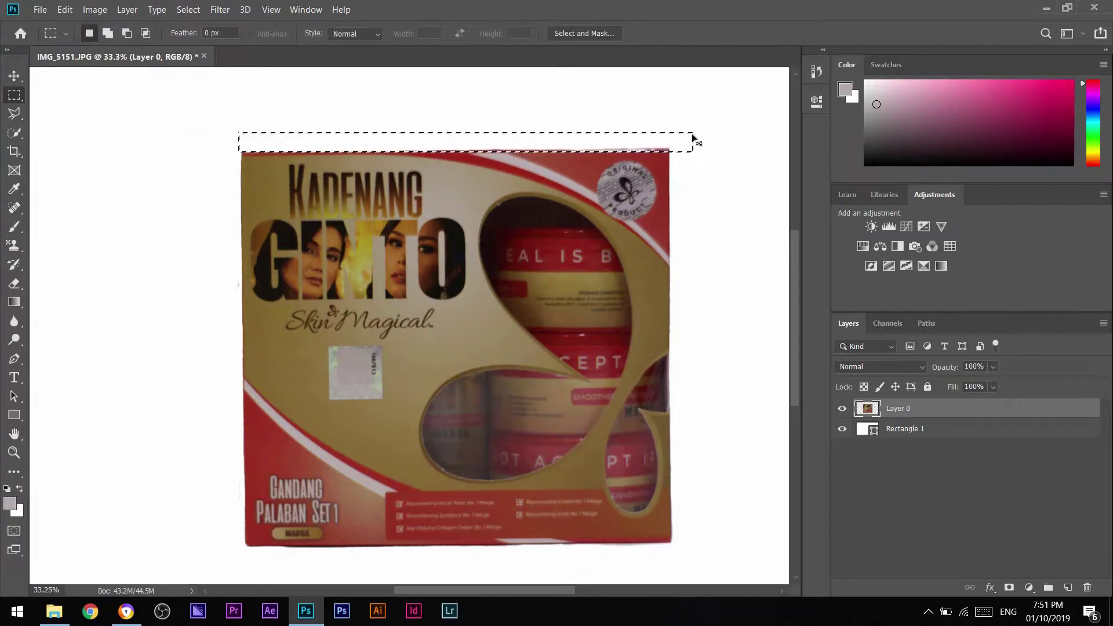
Try to trim the box's bottom edge using a rectangular selection below it, and undo the last change
{"action": "key", "text": "alt+bracketleft"}
{"action": "scroll", "coordinate": [299, 259], "scroll_direction": "down", "scroll_amount": 2}
{"action": "scroll", "coordinate": [311, 479], "scroll_direction": "up", "scroll_amount": 3}
{"action": "left_click_drag", "start_coordinate": [232, 469], "coordinate": [750, 498]}
{"action": "left_click", "coordinate": [14, 76]}
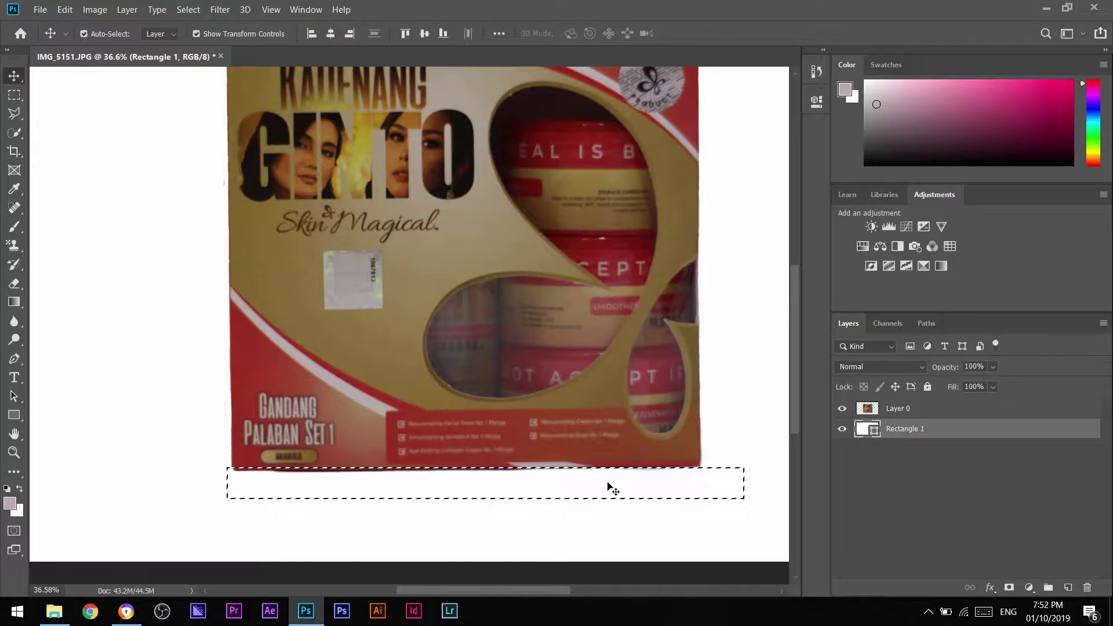
{"action": "left_click_drag", "start_coordinate": [609, 488], "coordinate": [551, 508]}
{"action": "key", "text": "ctrl+z"}
{"action": "key", "text": "ctrl+0"}
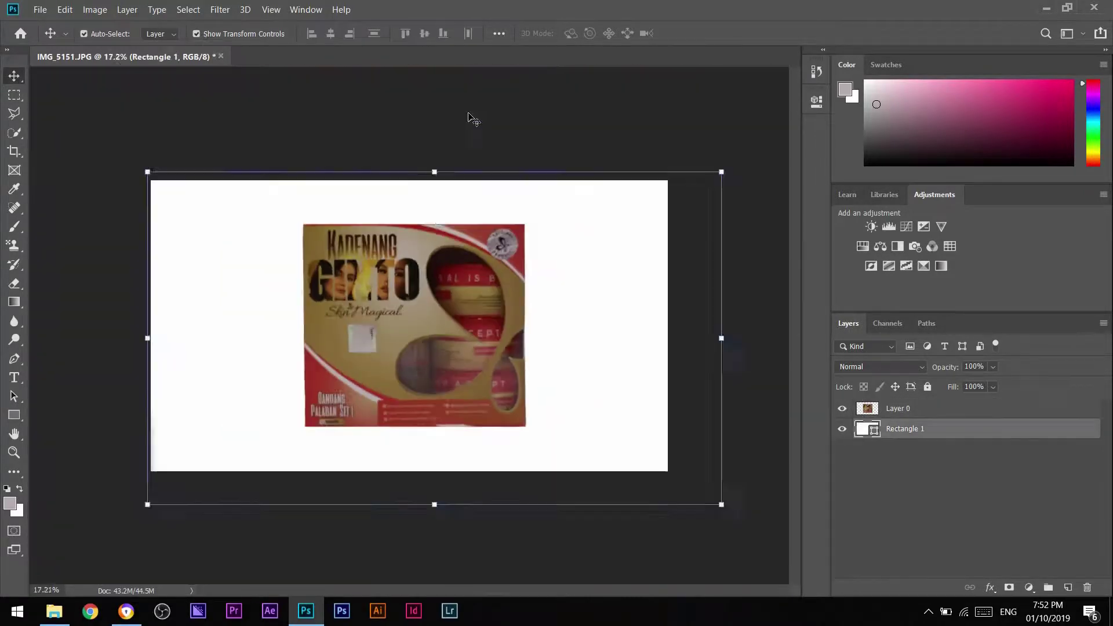
Hide the white rectangle layer and save the document as a Photoshop PSD file with Maximize Compatibility on
{"action": "left_click", "coordinate": [838, 430]}
{"action": "left_click", "coordinate": [40, 10]}
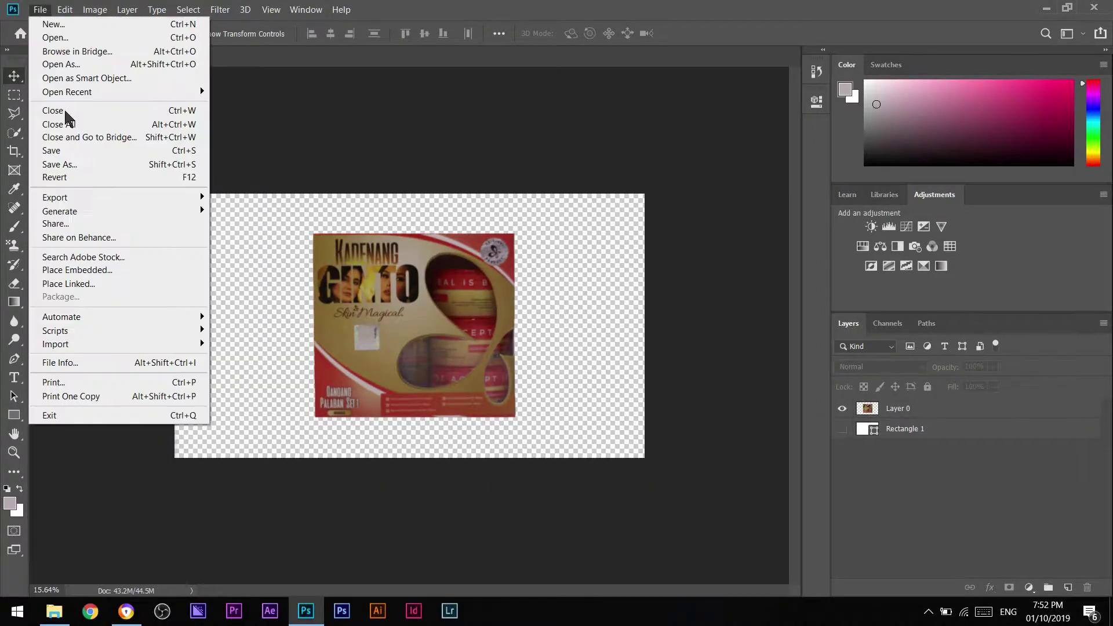
{"action": "left_click", "coordinate": [61, 165]}
{"action": "left_click", "coordinate": [68, 165]}
{"action": "left_click", "coordinate": [705, 477]}
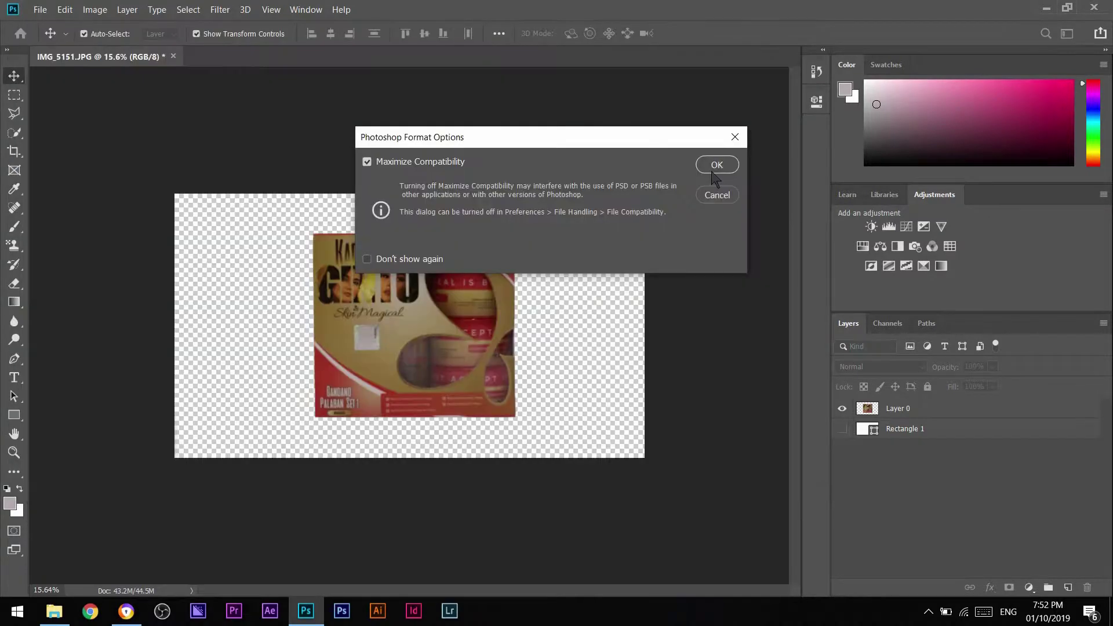
{"action": "left_click", "coordinate": [718, 167]}
Save a PNG copy of the transparent cutout to the Desktop under the name ginto
{"action": "left_click", "coordinate": [40, 10]}
{"action": "left_click", "coordinate": [61, 168]}
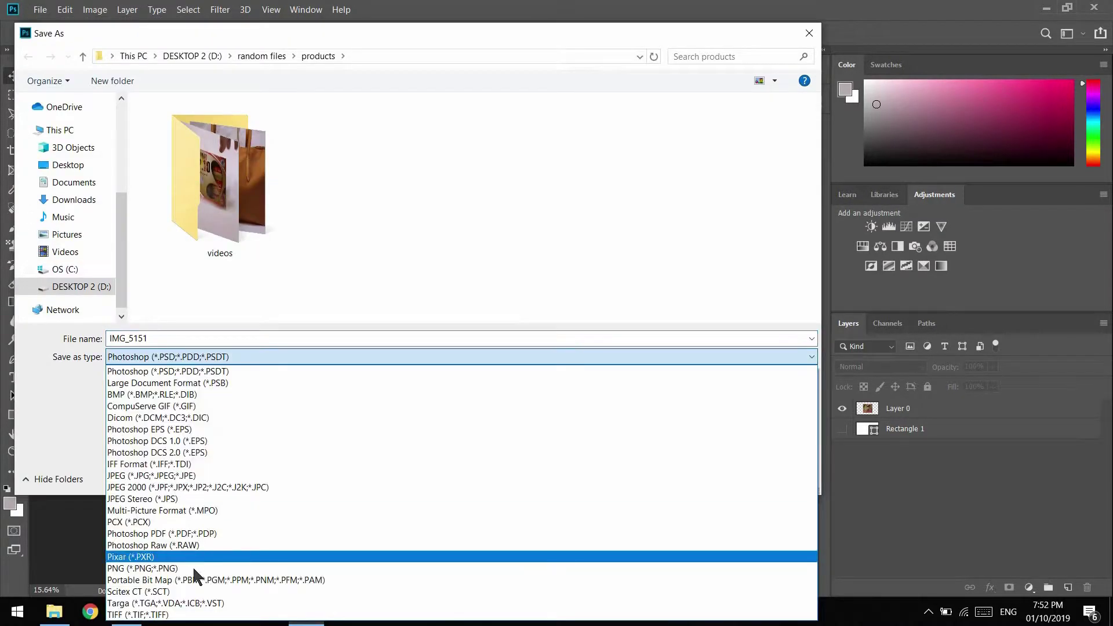
{"action": "left_click", "coordinate": [191, 565]}
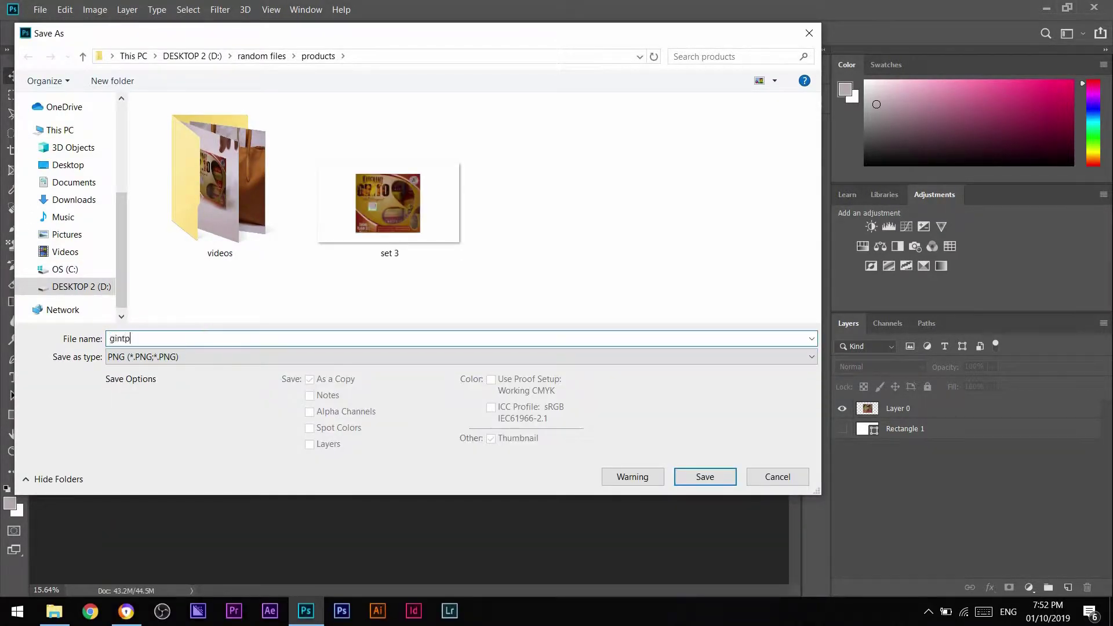
{"action": "left_click", "coordinate": [68, 165]}
{"action": "left_click", "coordinate": [705, 477]}
{"action": "left_click", "coordinate": [640, 174]}
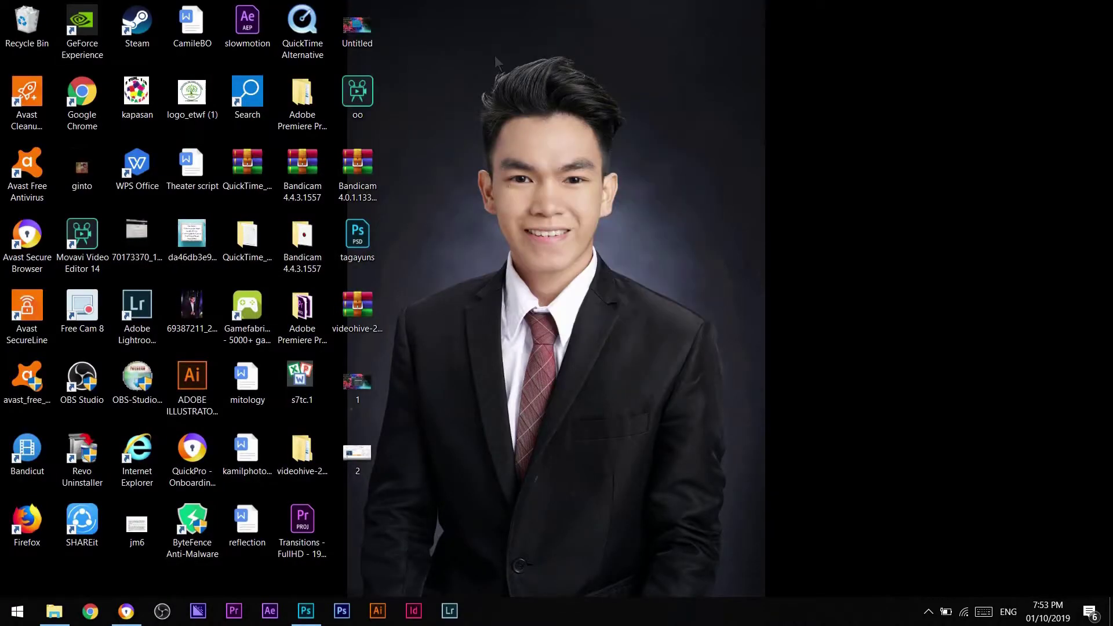
Open the exported ginto image from the desktop to inspect the cutout's edges, and return to Photoshop
{"action": "double_click", "coordinate": [82, 169]}
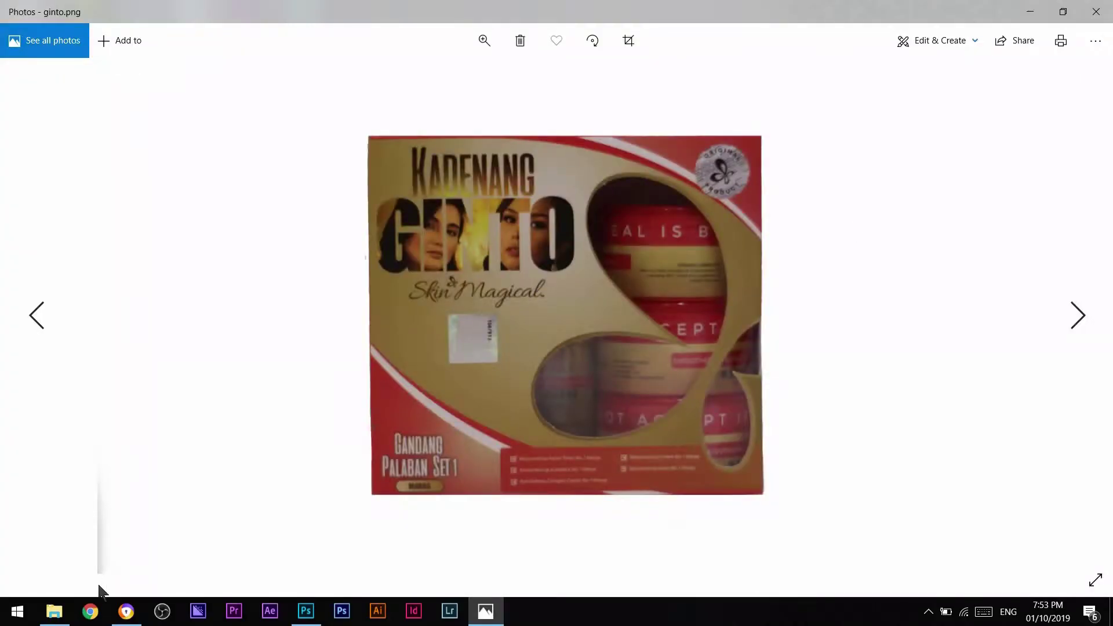
{"action": "left_click", "coordinate": [1108, 8]}
{"action": "left_click", "coordinate": [305, 611]}
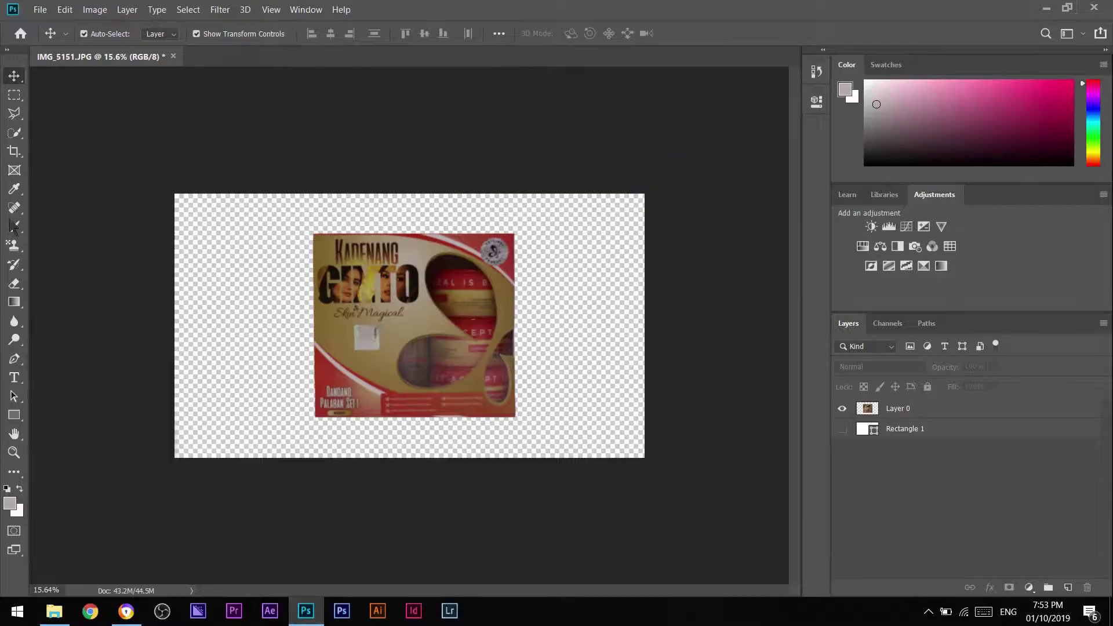
Show the white rectangle layer and trim the box's uneven left and right edges on Layer 0 using rectangular selections
{"action": "key", "text": "e"}
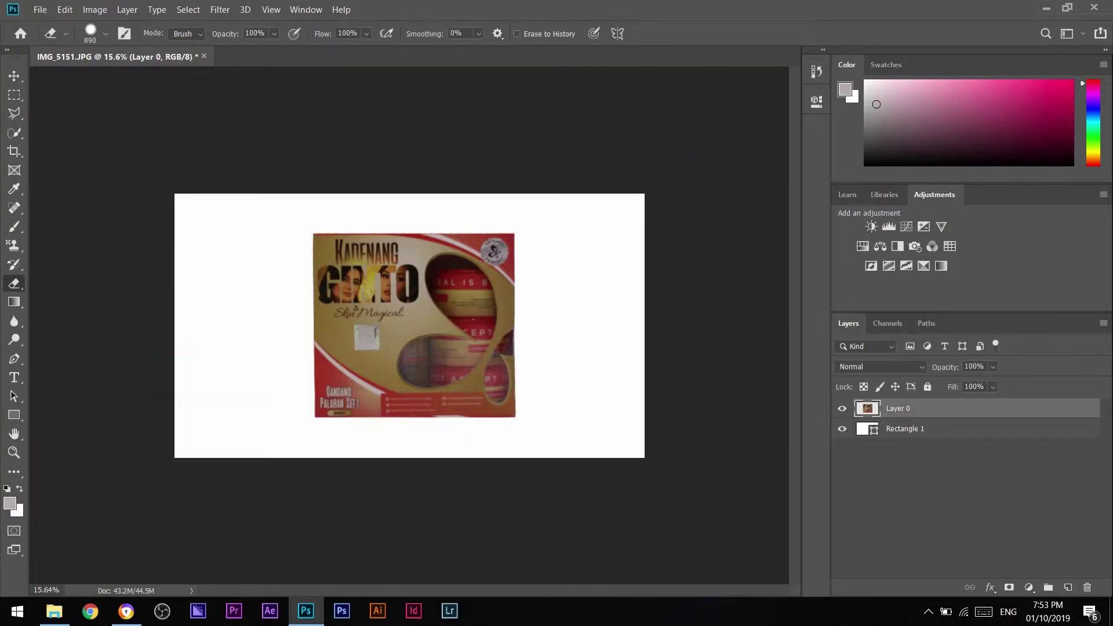
{"action": "key", "text": "m"}
{"action": "key", "text": "ctrl+plus"}
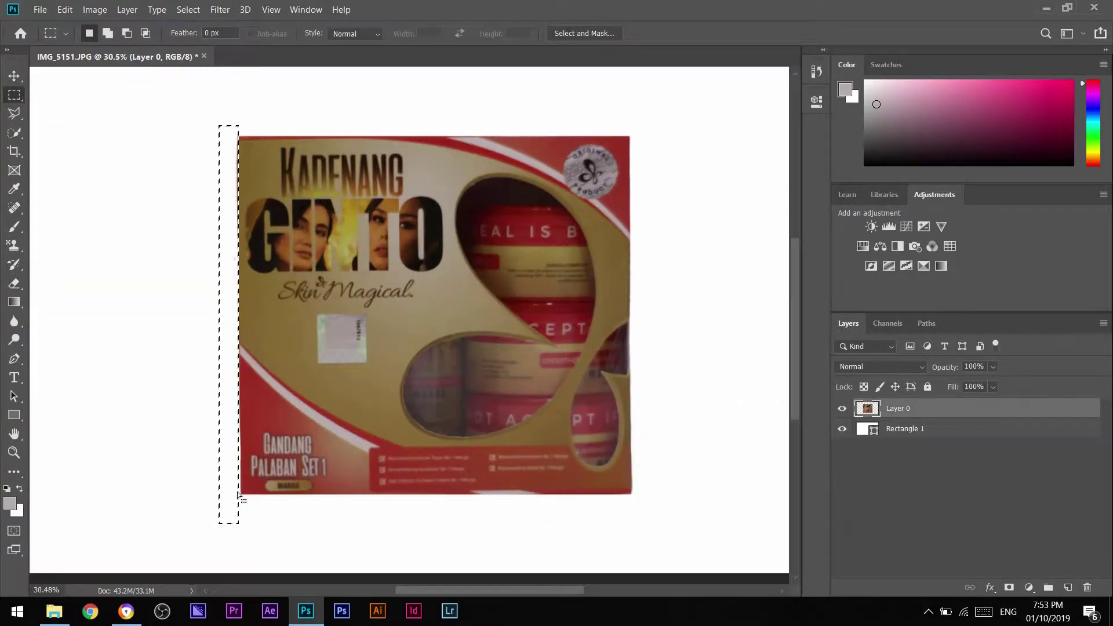
{"action": "key", "text": "Delete"}
{"action": "key", "text": "ctrl+d"}
{"action": "left_click_drag", "start_coordinate": [641, 511], "coordinate": [642, 511]}
{"action": "key", "text": "Delete"}
{"action": "key", "text": "ctrl+d"}
{"action": "key", "text": "v"}
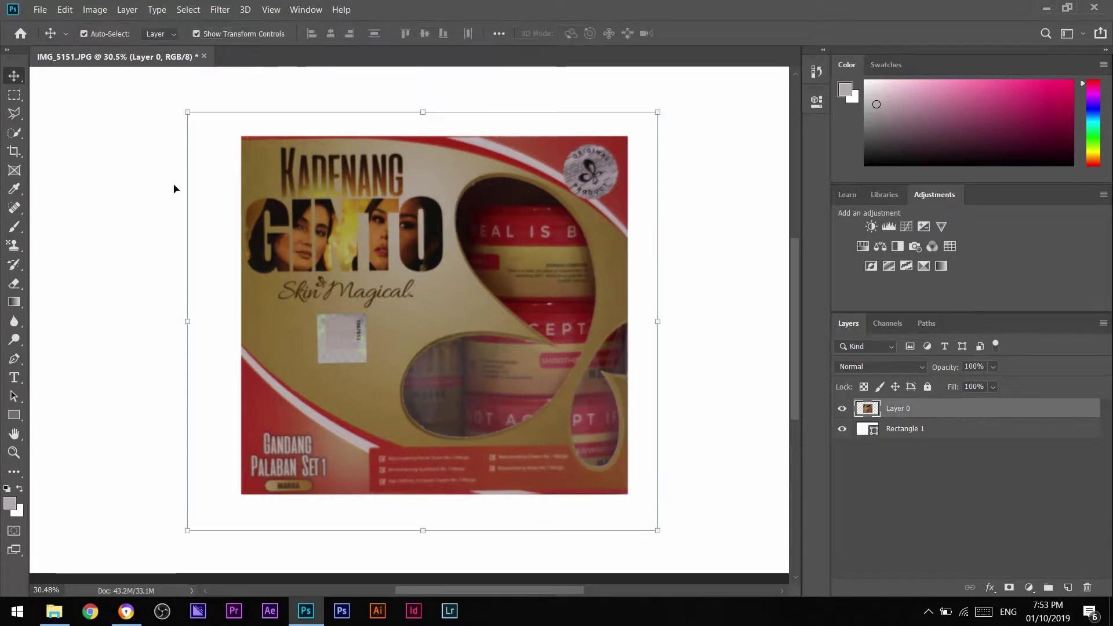
Apply the Camera Raw Filter to Layer 0 with Exposure +0.45 and Saturation +8
{"action": "key", "text": "ctrl+minus"}
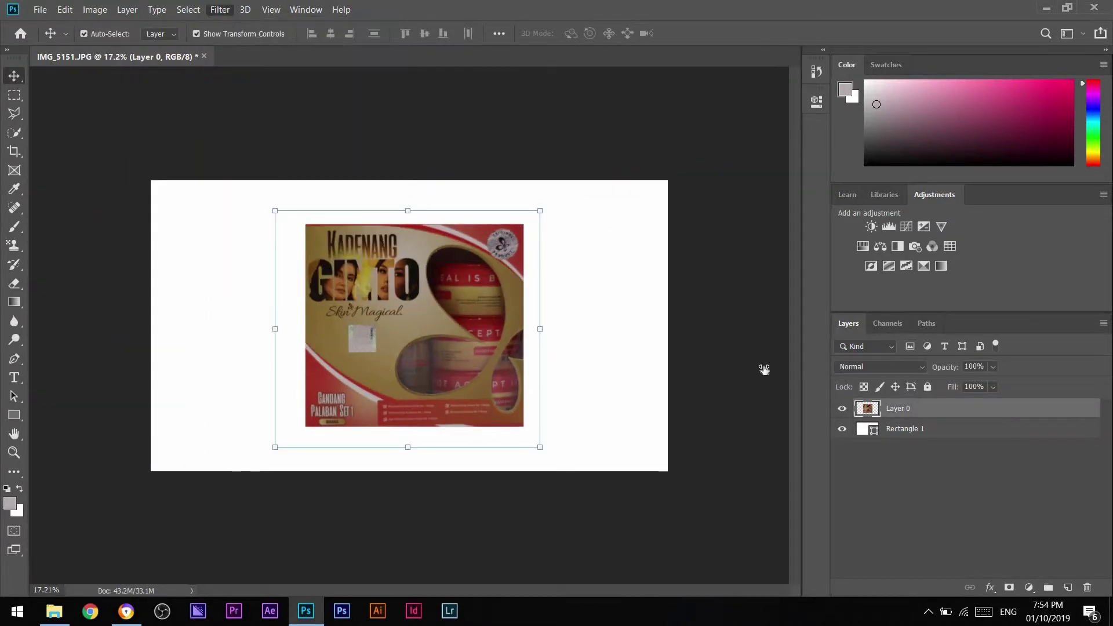
{"action": "key", "text": "ctrl+shift+a"}
{"action": "left_click_drag", "start_coordinate": [773, 282], "coordinate": [779, 283]}
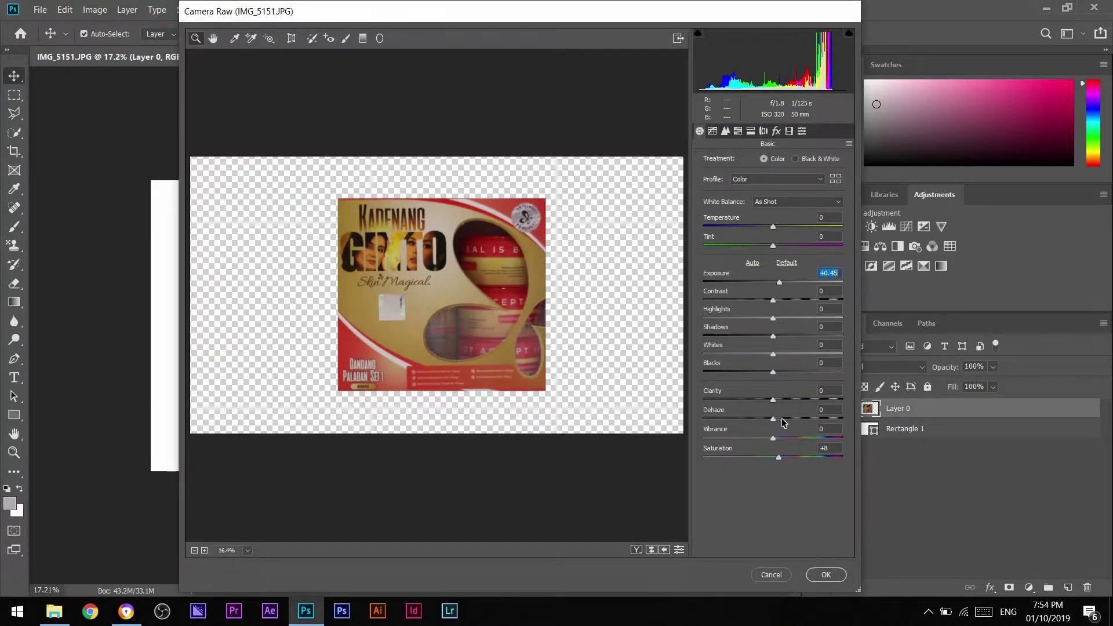
{"action": "key", "text": "Return"}
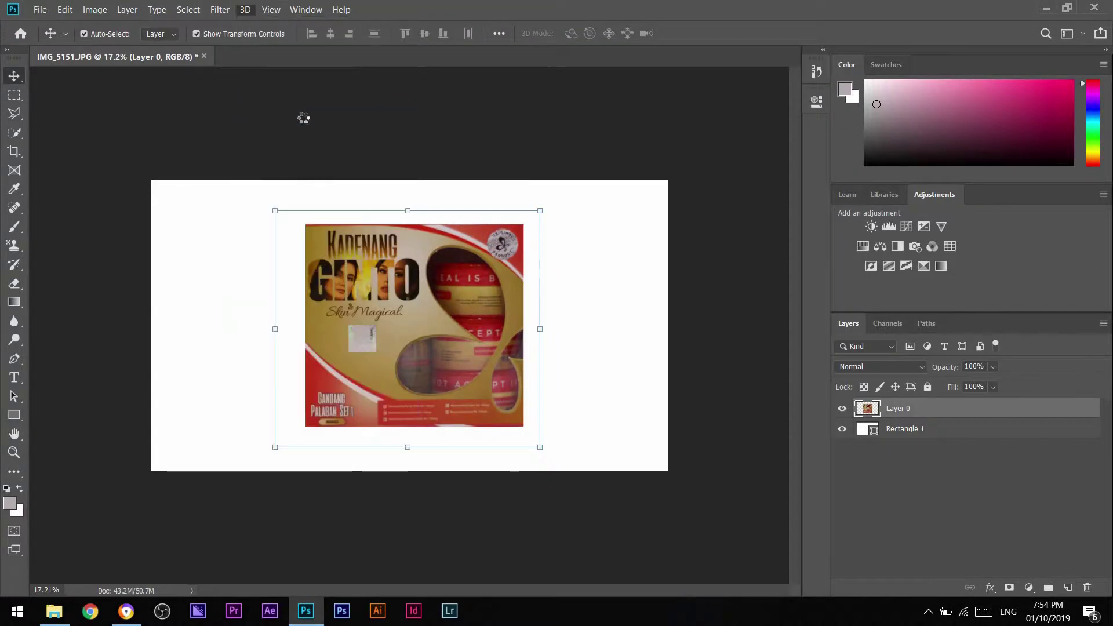
Turn Layer 0 into a 3D extrusion and give its side material a golden-brown colour
{"action": "left_click", "coordinate": [539, 240]}
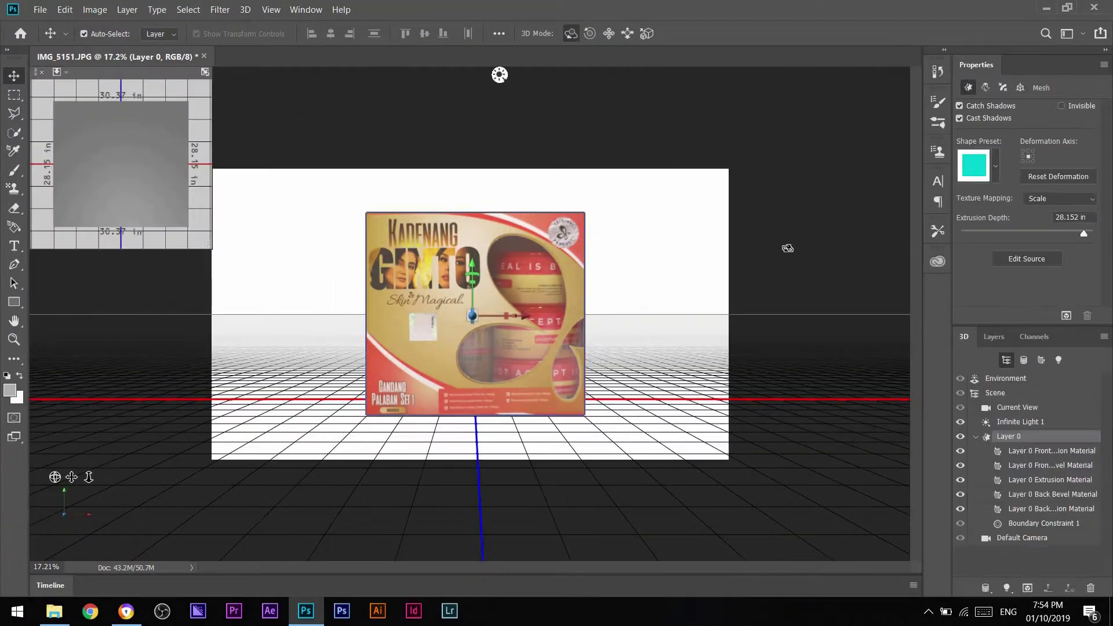
{"action": "left_click", "coordinate": [1027, 453]}
{"action": "left_click", "coordinate": [1037, 465]}
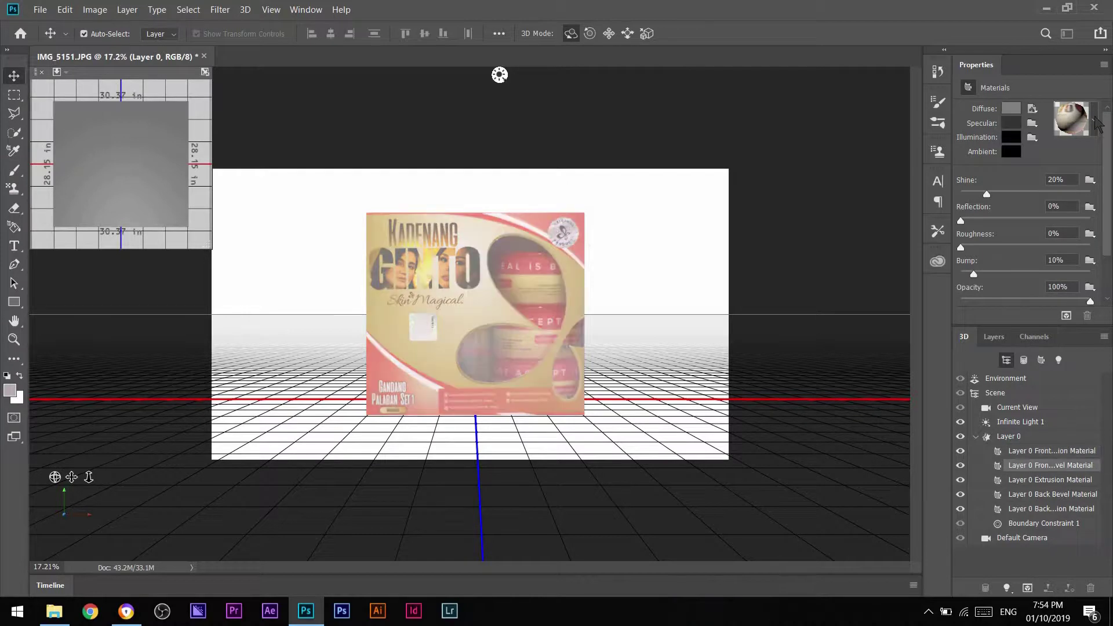
{"action": "left_click", "coordinate": [1049, 481]}
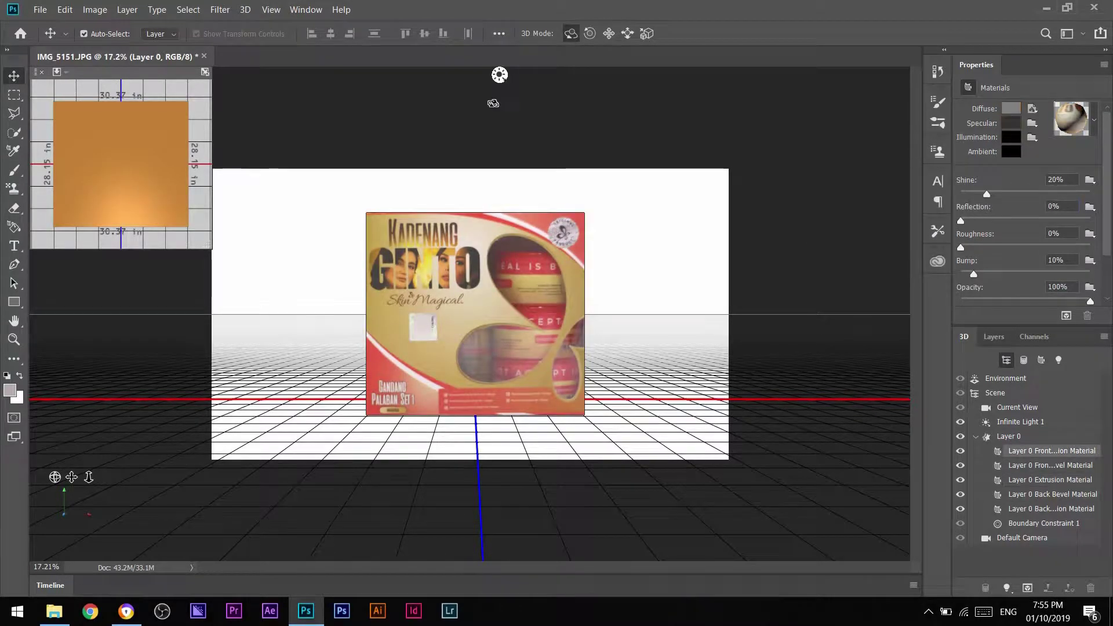
Rotate the extruded box so that its brown left side faces the viewer in perspective
{"action": "left_click", "coordinate": [499, 75]}
{"action": "left_click", "coordinate": [551, 241]}
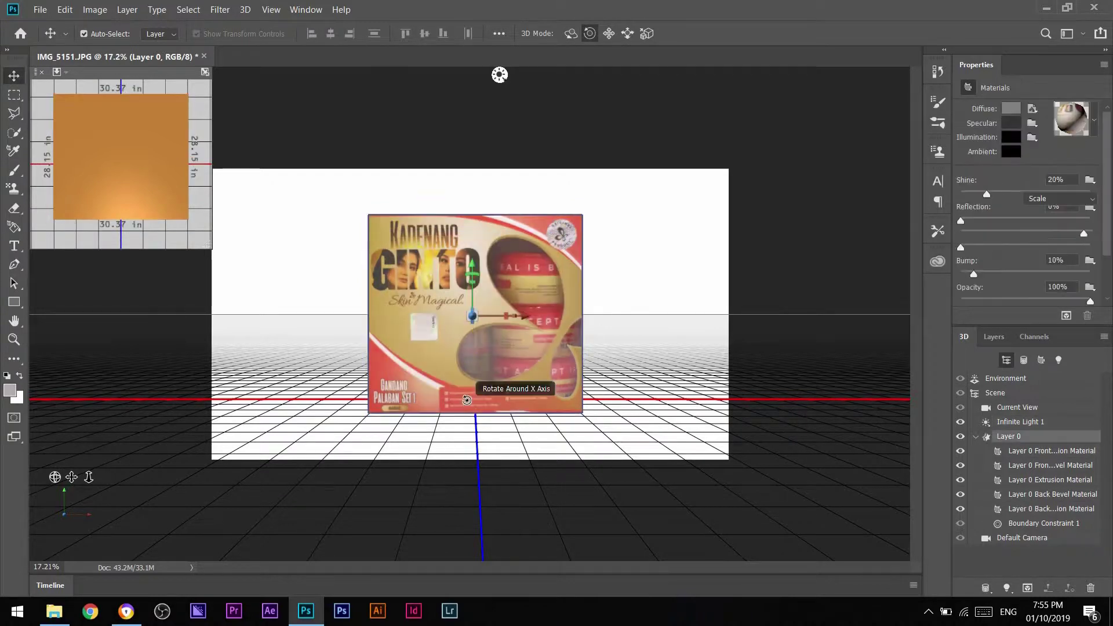
{"action": "left_click_drag", "start_coordinate": [377, 312], "coordinate": [517, 138]}
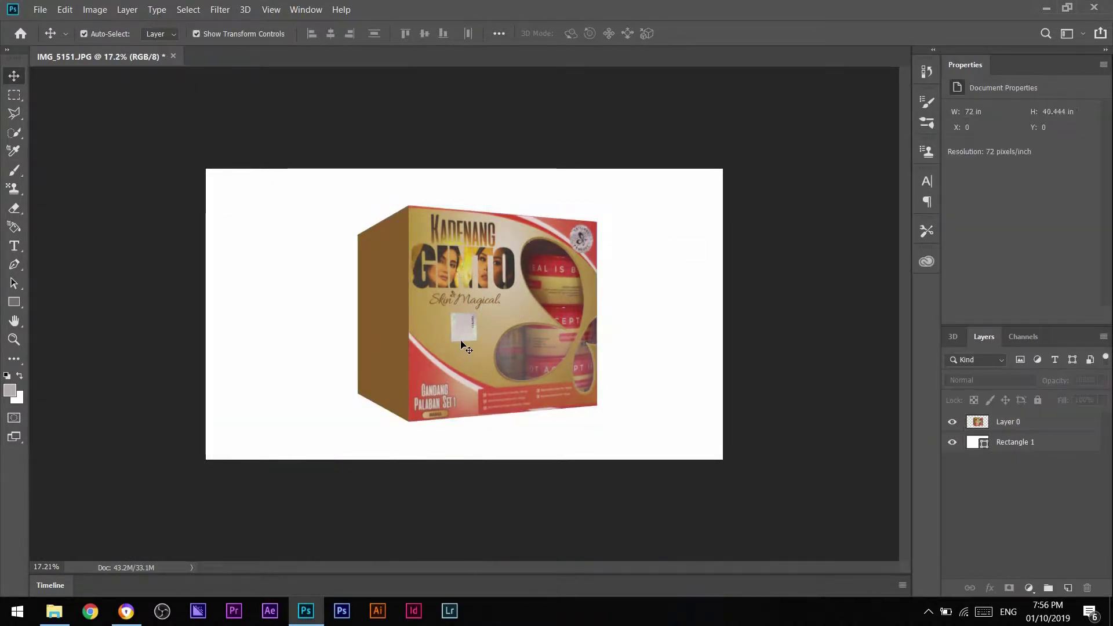
Hide the white Rectangle 1 layer behind the 3D box
{"action": "scroll", "coordinate": [461, 340], "scroll_direction": "up", "scroll_amount": 3}
{"action": "scroll", "coordinate": [461, 340], "scroll_direction": "down", "scroll_amount": 2}
{"action": "left_click", "coordinate": [952, 442]}
Save the 3D box as a PNG on the Desktop named ginto 2, with the large file size option
{"action": "left_click", "coordinate": [40, 9]}
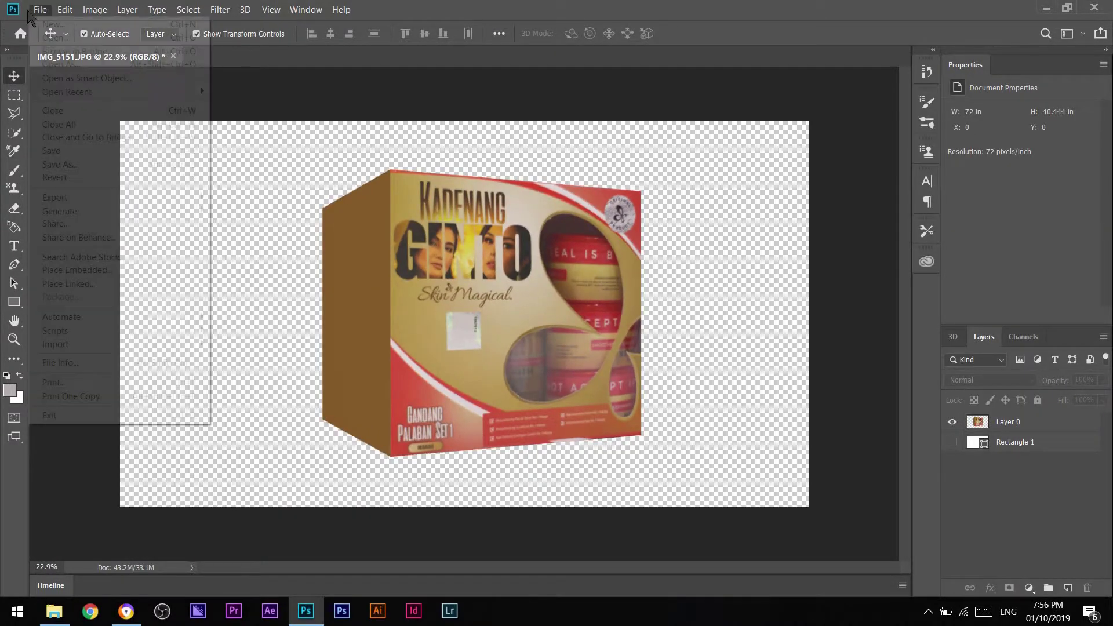
{"action": "left_click", "coordinate": [64, 164]}
{"action": "left_click", "coordinate": [261, 356]}
{"action": "left_click", "coordinate": [185, 507]}
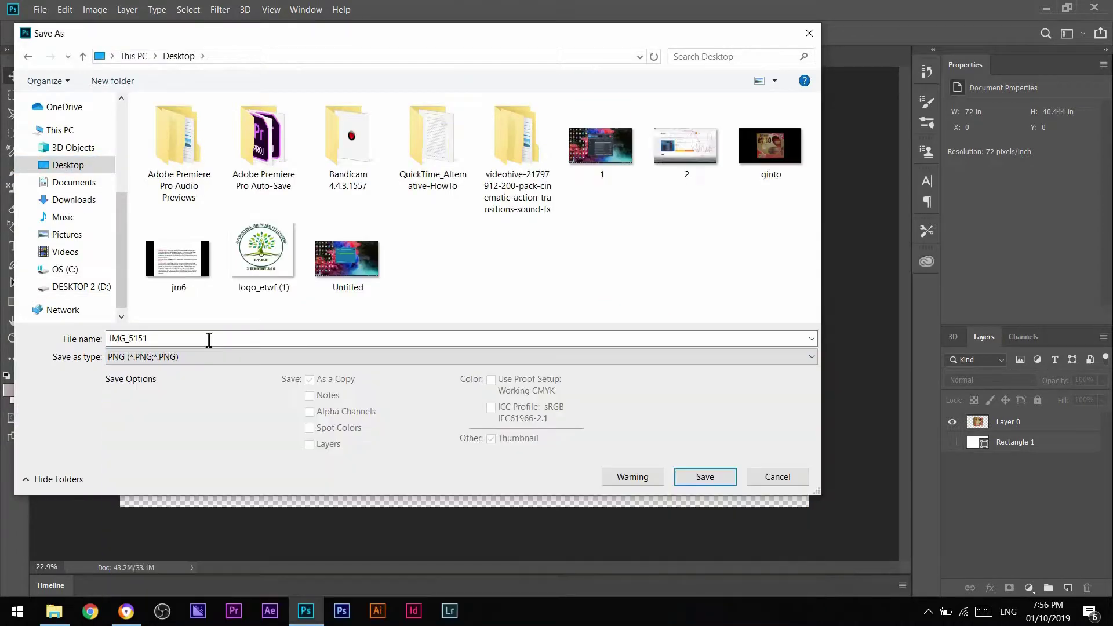
{"action": "double_click", "coordinate": [207, 338]}
{"action": "type", "text": "logo ads"}
{"action": "key", "text": "ctrl+a"}
{"action": "type", "text": "KD "}
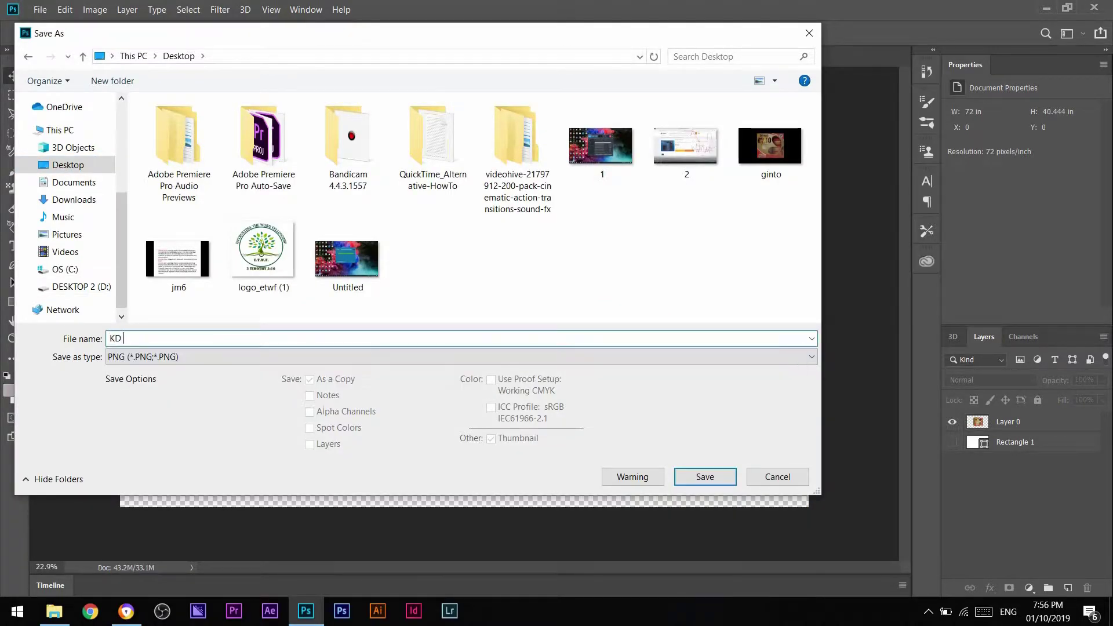
{"action": "type", "text": "into 2"}
{"action": "left_click", "coordinate": [705, 476]}
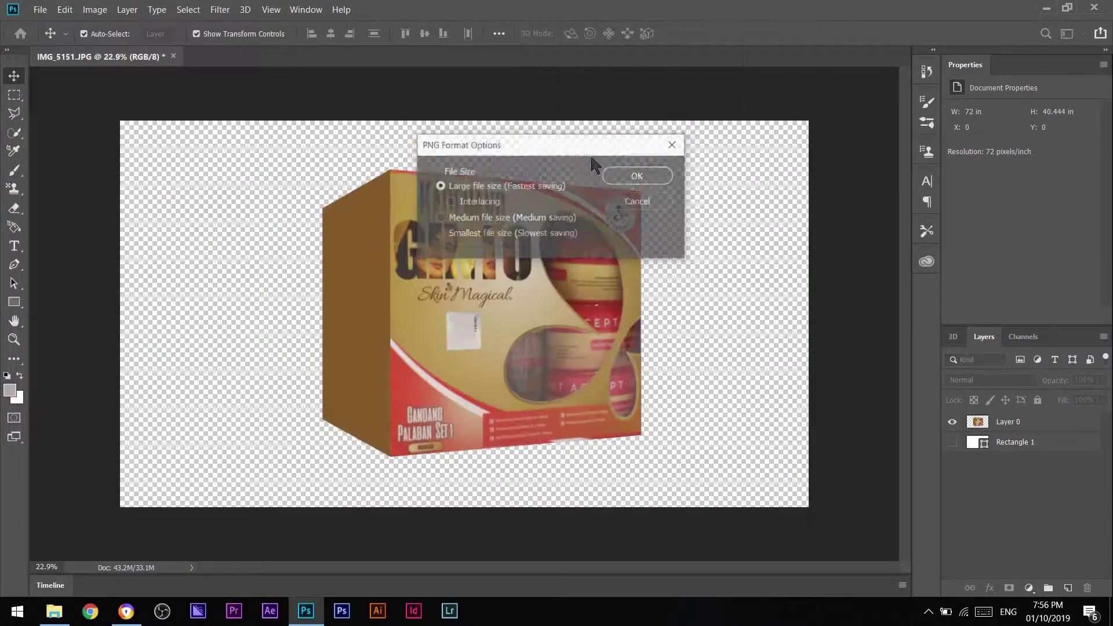
{"action": "left_click", "coordinate": [637, 169]}
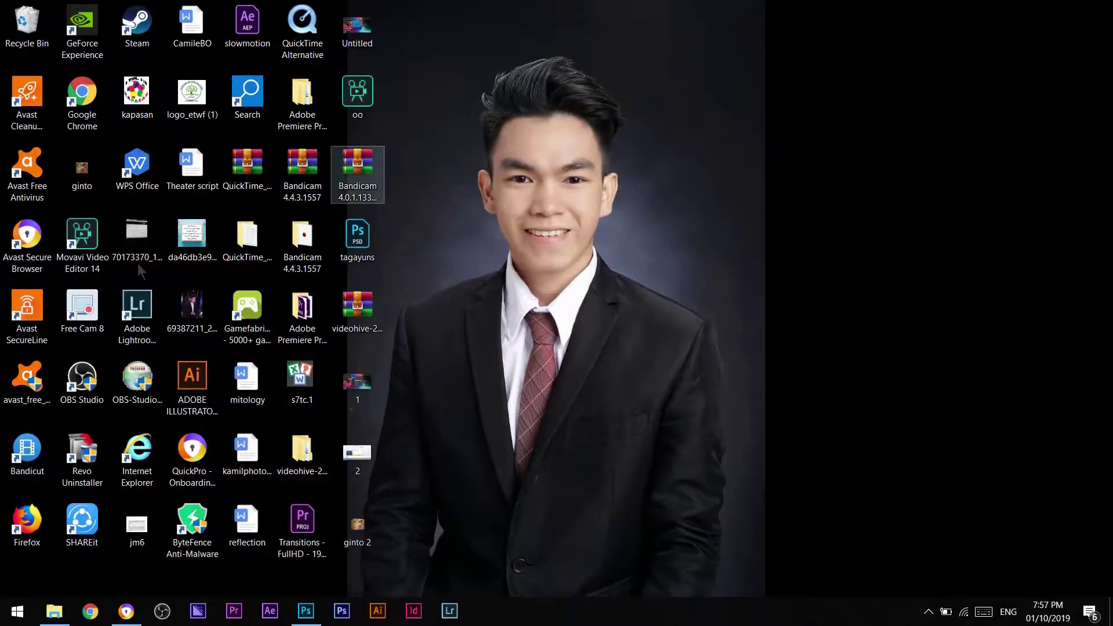
Open the saved ginto 2 image from the desktop to check the 3D box
{"action": "left_click", "coordinate": [928, 612]}
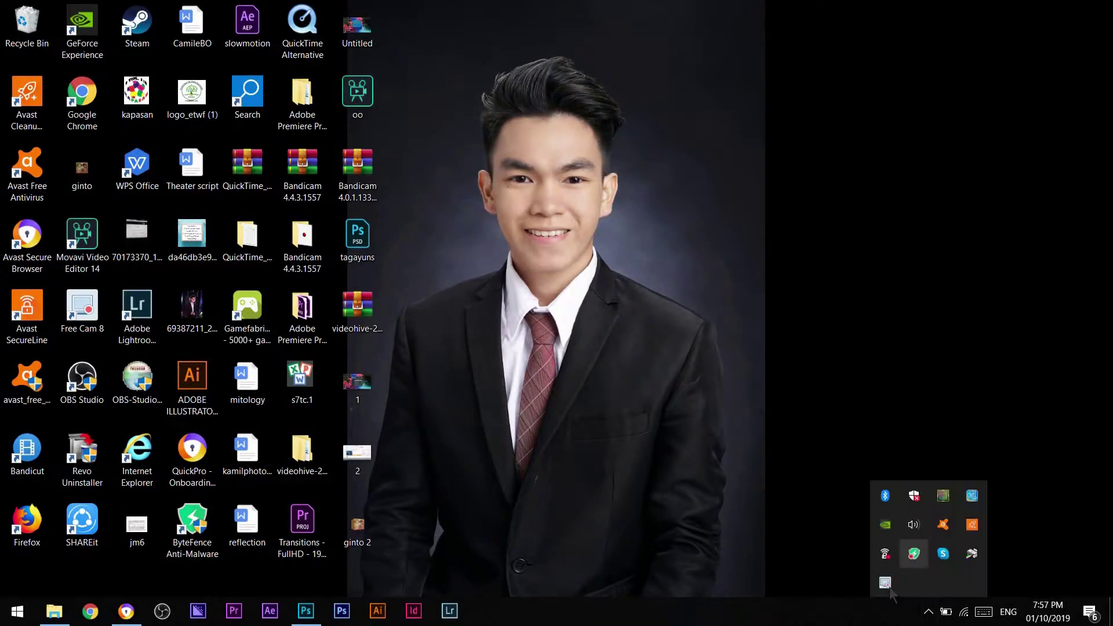
{"action": "double_click", "coordinate": [357, 525]}
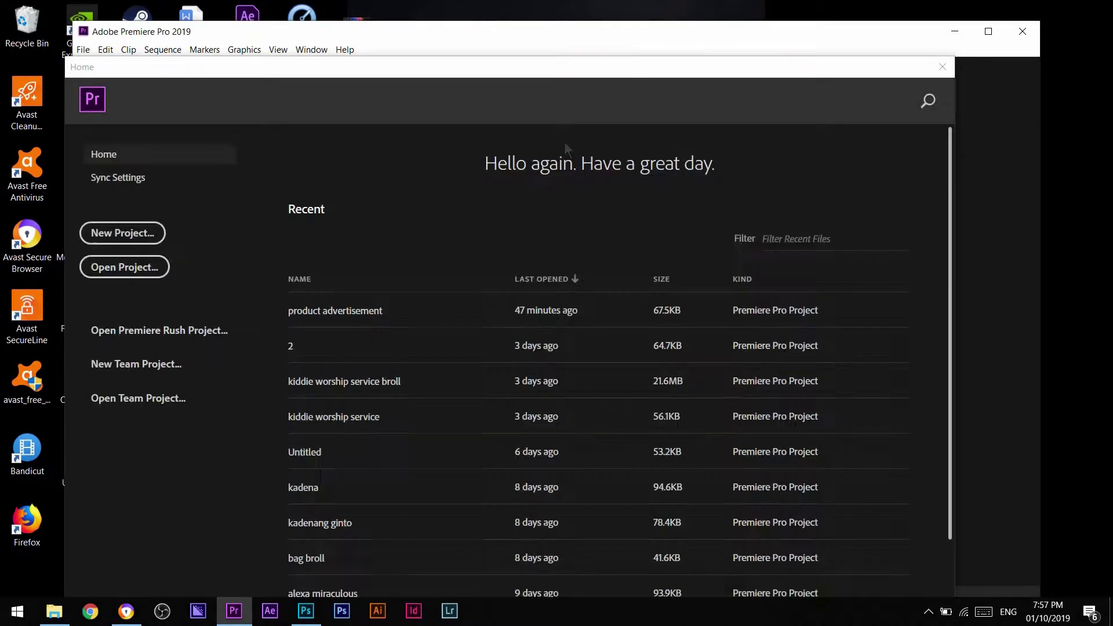
Create a Premiere Pro project named kadenang ginto with the default settings
{"action": "left_click", "coordinate": [114, 235]}
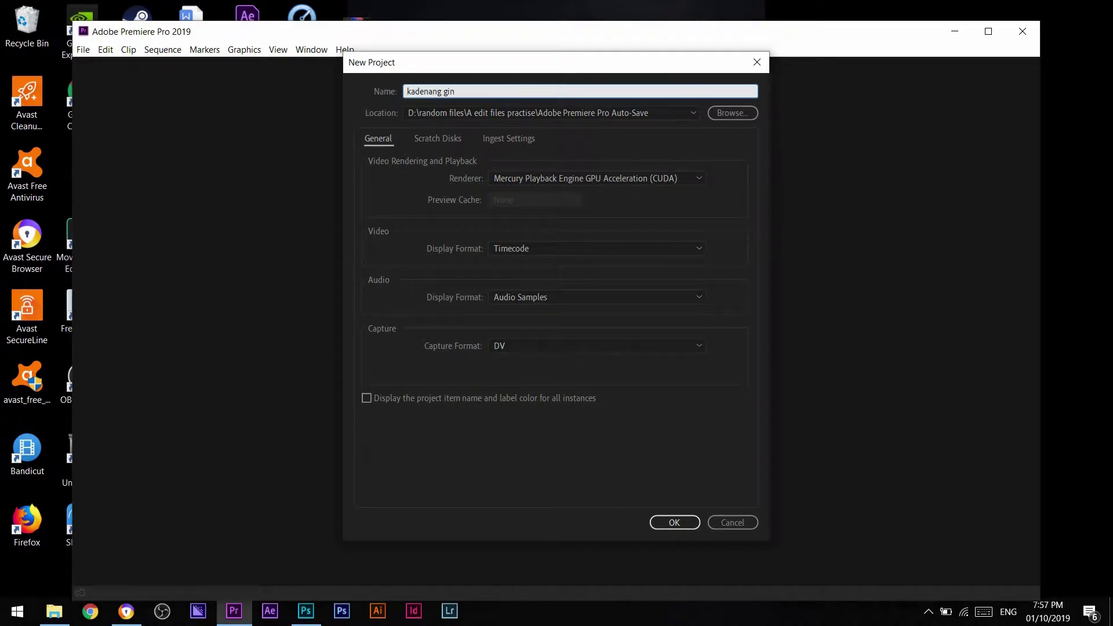
{"action": "left_click", "coordinate": [675, 522]}
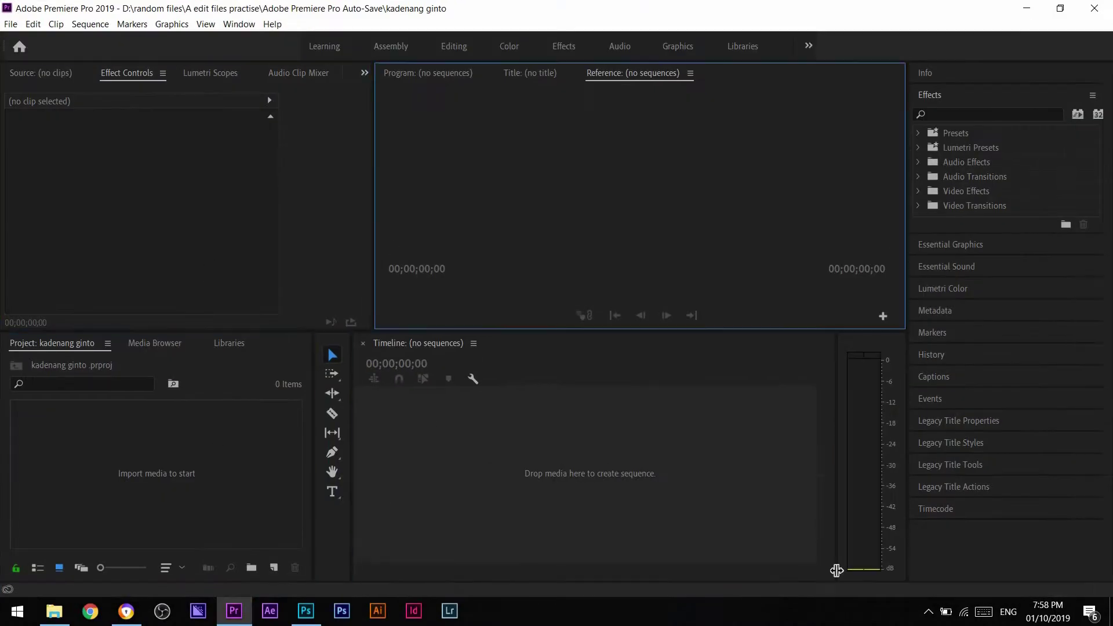
{"action": "left_click", "coordinate": [928, 611]}
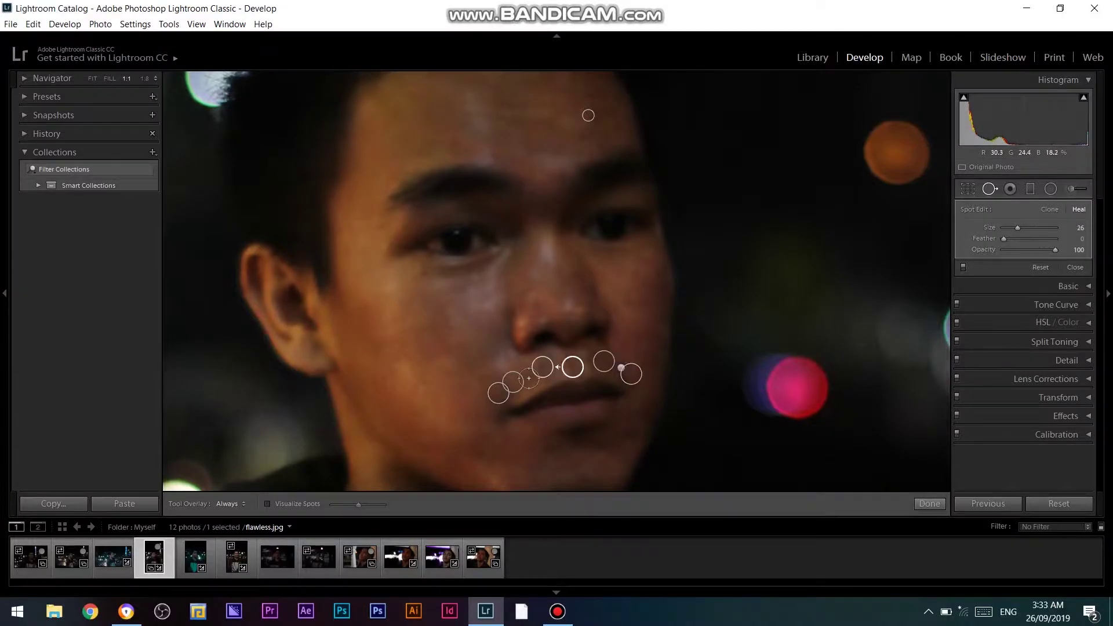
Leave spot healing in Lightroom, try to brighten the face with the Adjustment Brush at exposure 4.00, and undo it
{"action": "key", "text": "q"}
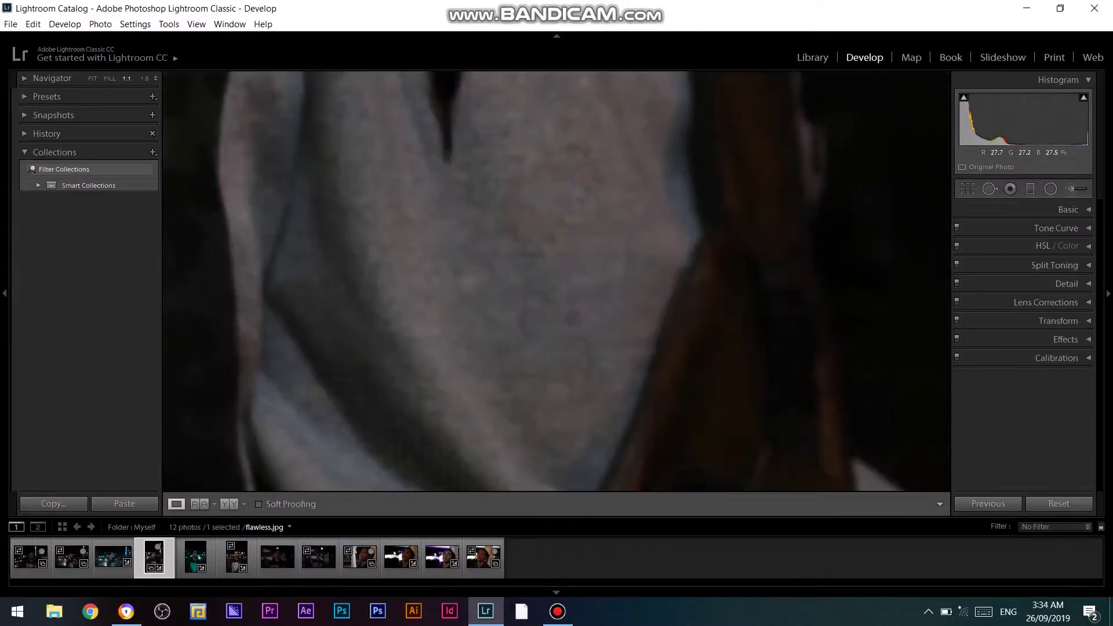
{"action": "key", "text": "z"}
{"action": "left_click", "coordinate": [1073, 189]}
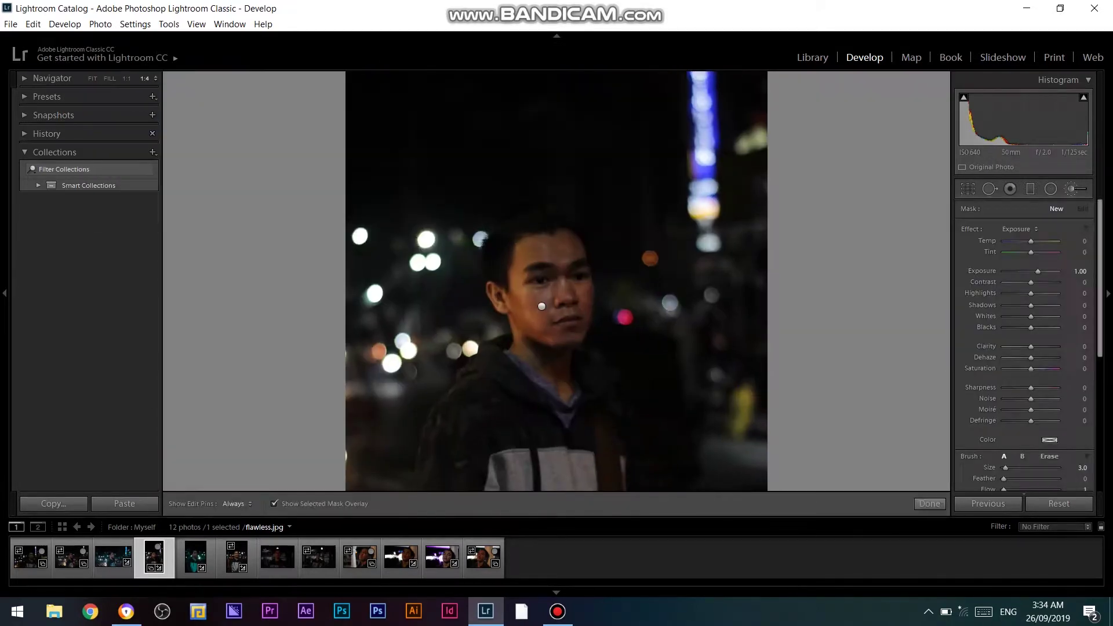
{"action": "left_click", "coordinate": [542, 306]}
{"action": "key", "text": "h"}
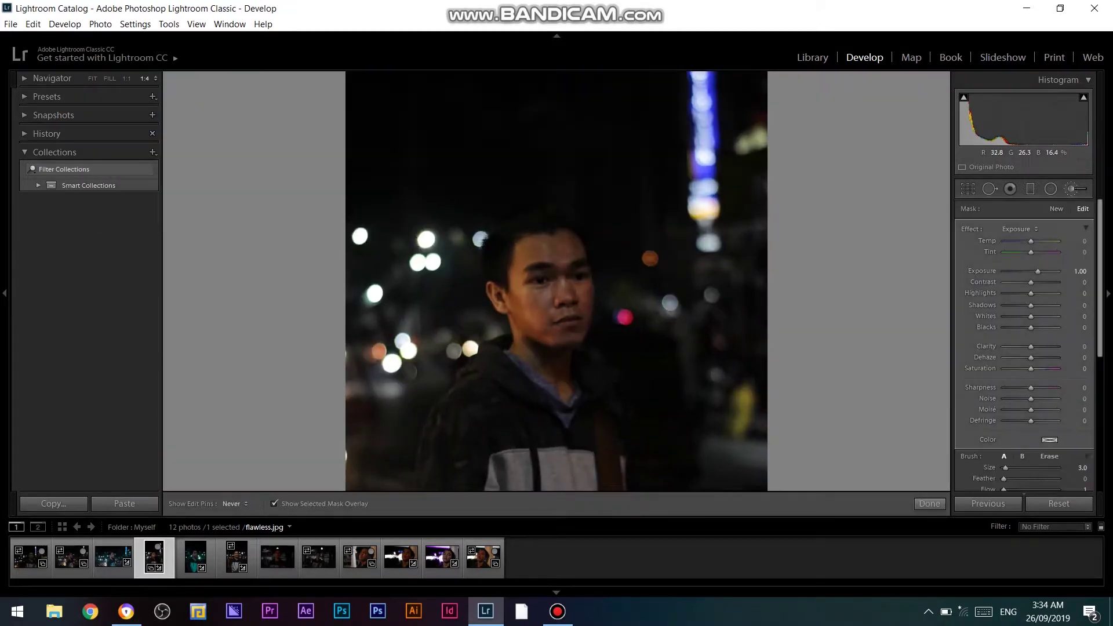
{"action": "key", "text": "h"}
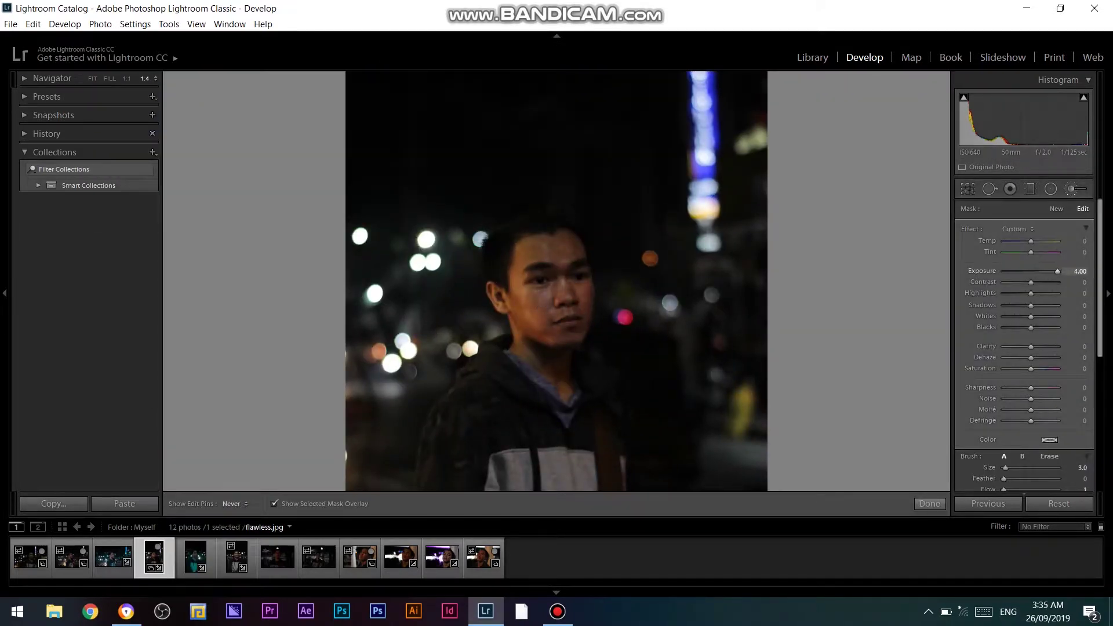
{"action": "key", "text": "ctrl+z"}
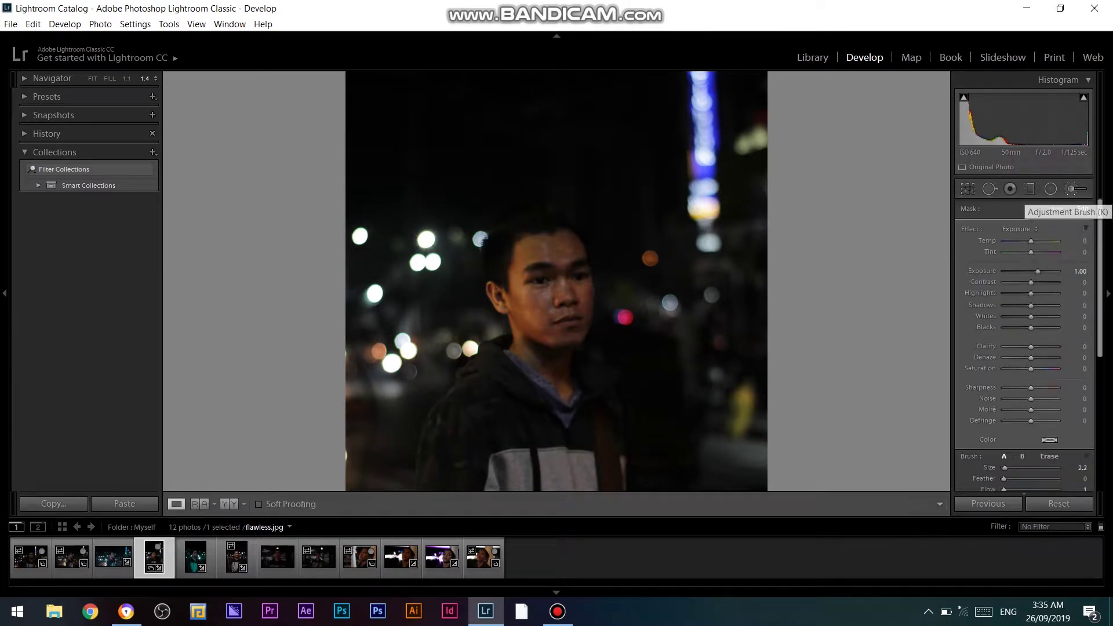
Add an inverted Radial Filter over the man's face with exposure 1.00 and feather 50, and hide its mask overlay
{"action": "left_click", "coordinate": [1050, 189]}
{"action": "key", "text": "apostrophe"}
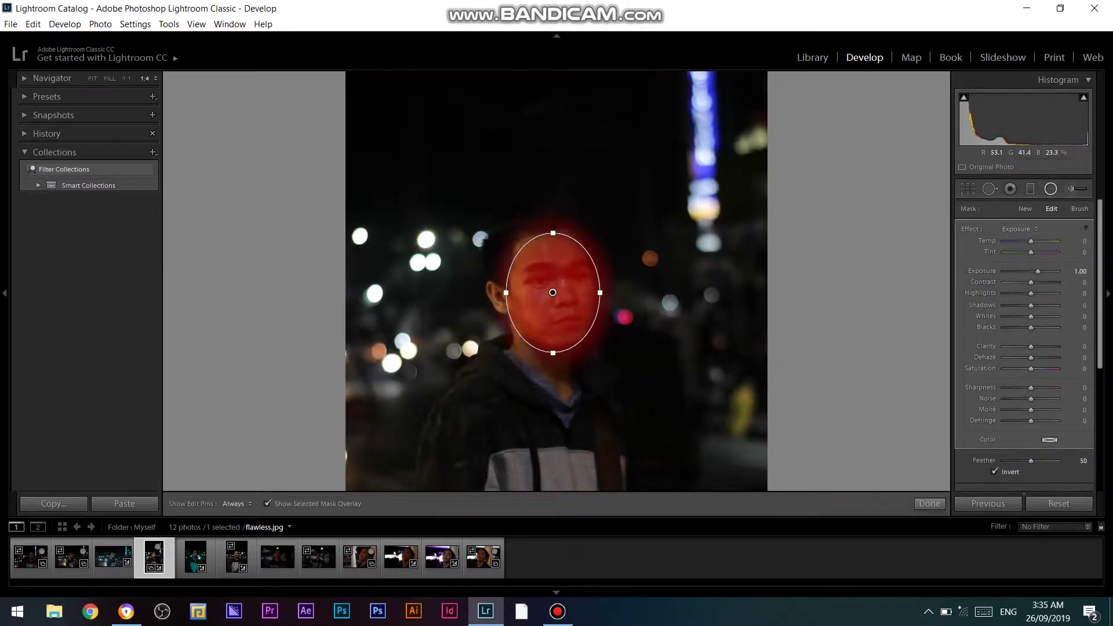
{"action": "key", "text": "o"}
Duplicate the face's radial filter and place the copy as a circle over the forehead
{"action": "right_click", "coordinate": [547, 290]}
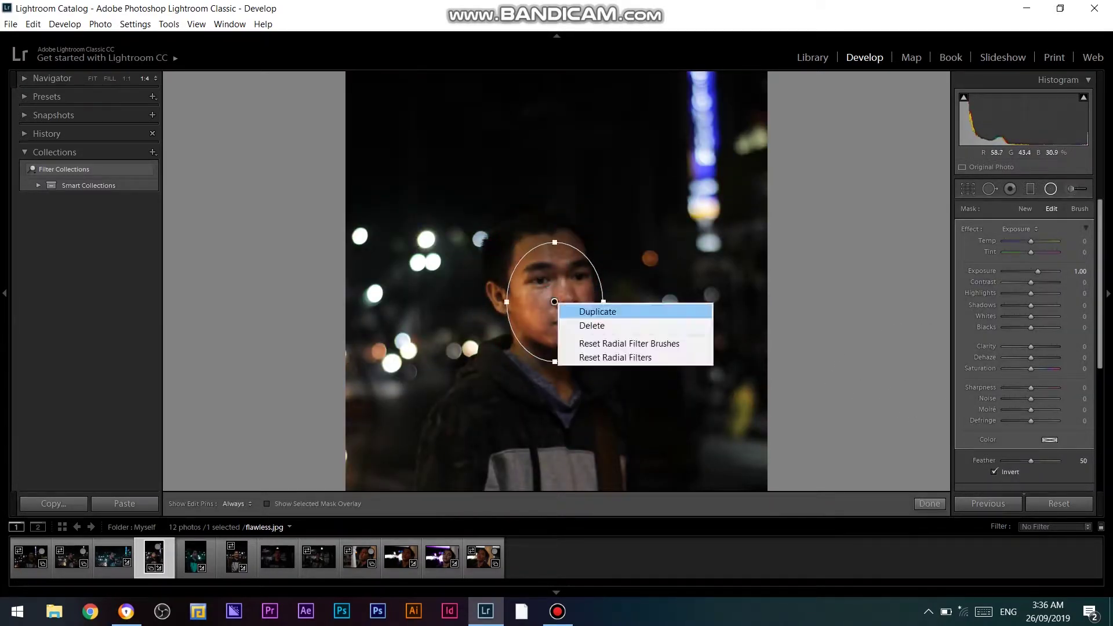
{"action": "left_click", "coordinate": [597, 310]}
{"action": "left_click_drag", "start_coordinate": [548, 290], "coordinate": [571, 218]}
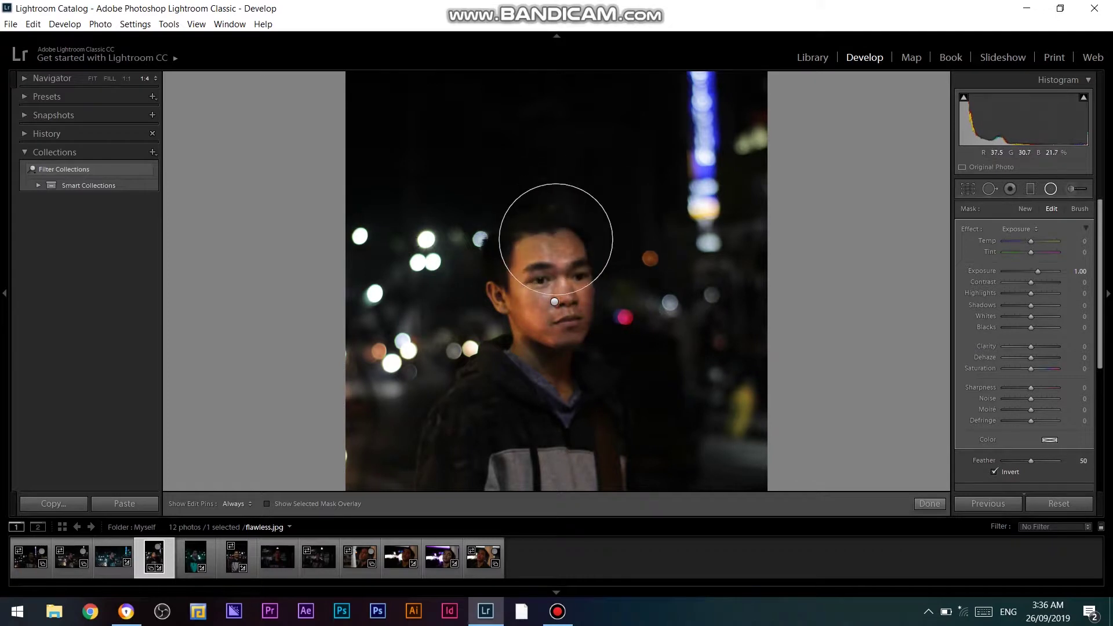
Duplicate the face's radial filter again and place the copy as a small flat ellipse over the neck
{"action": "right_click", "coordinate": [554, 302]}
{"action": "left_click", "coordinate": [591, 311]}
{"action": "left_click_drag", "start_coordinate": [554, 302], "coordinate": [562, 401]}
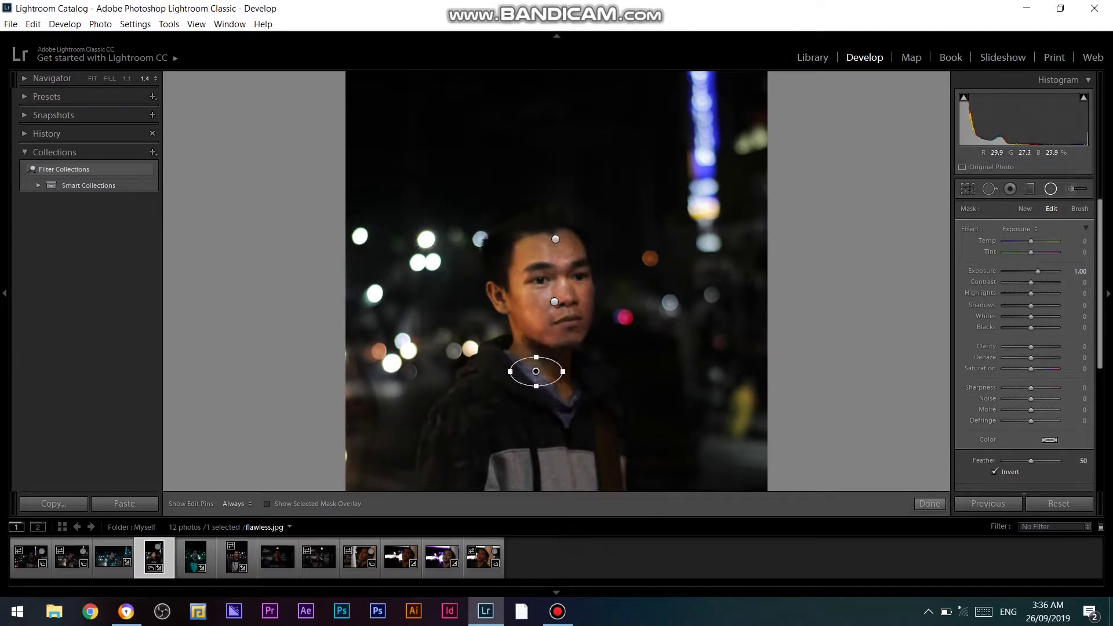
Fine-tune the positions of the radial filters over the forehead, face and neck, and leave the Radial Filter
{"action": "left_click", "coordinate": [555, 239]}
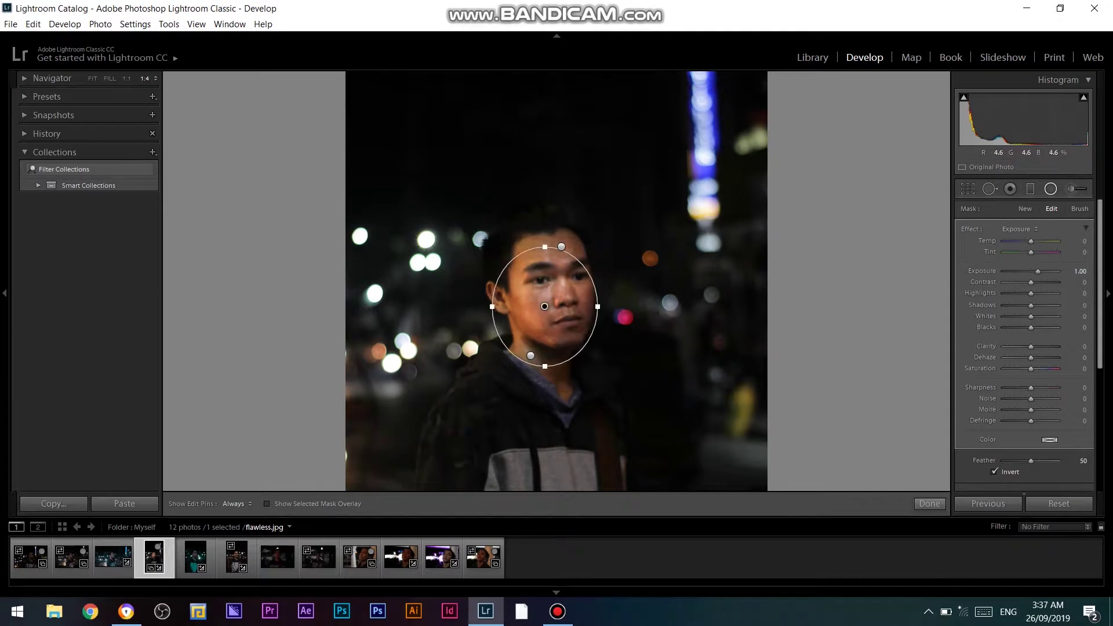
{"action": "key", "text": "shift+m"}
{"action": "key", "text": "z"}
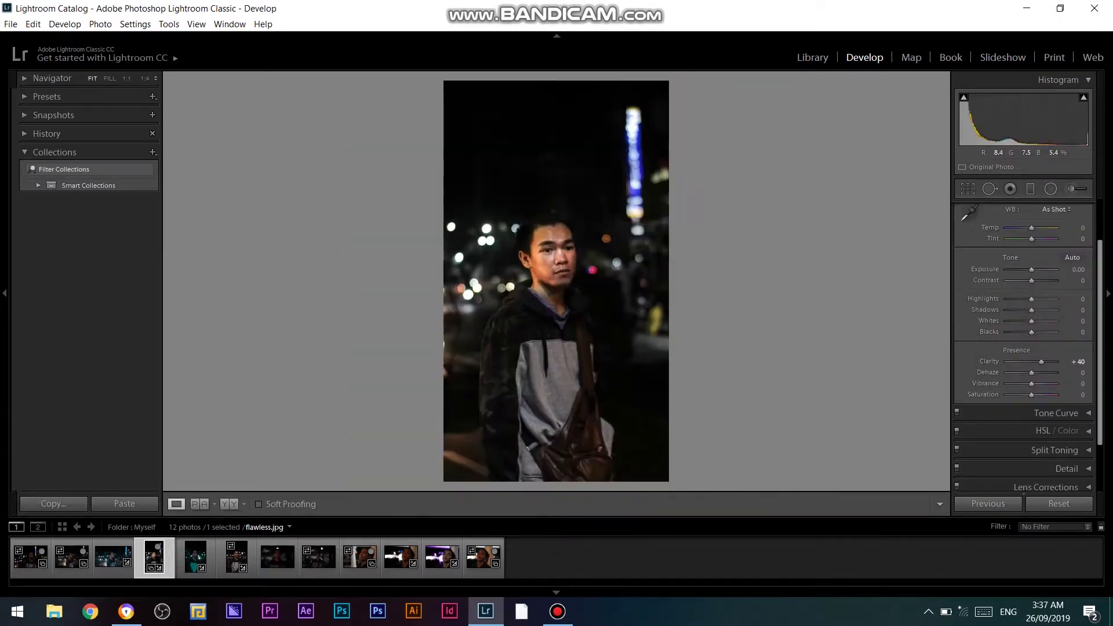
Add a radial filter with exposure 1.00 on the man's cheek, and set the photo's Clarity to +48 and Dehaze to +14
{"action": "key", "text": "shift+m"}
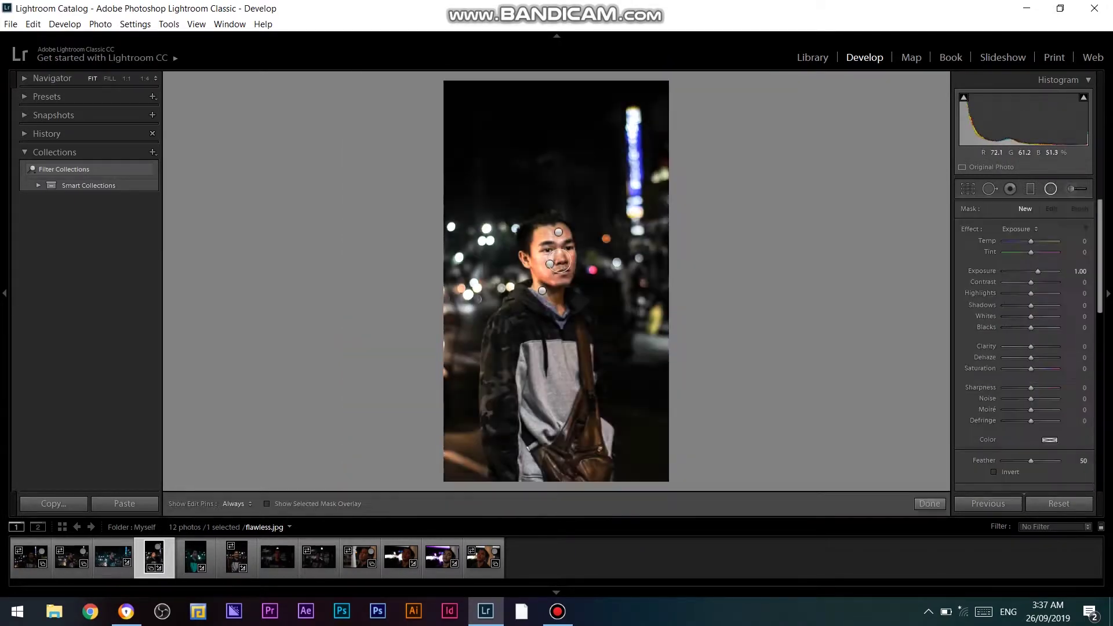
{"action": "key", "text": "o"}
{"action": "key", "text": "shift+m"}
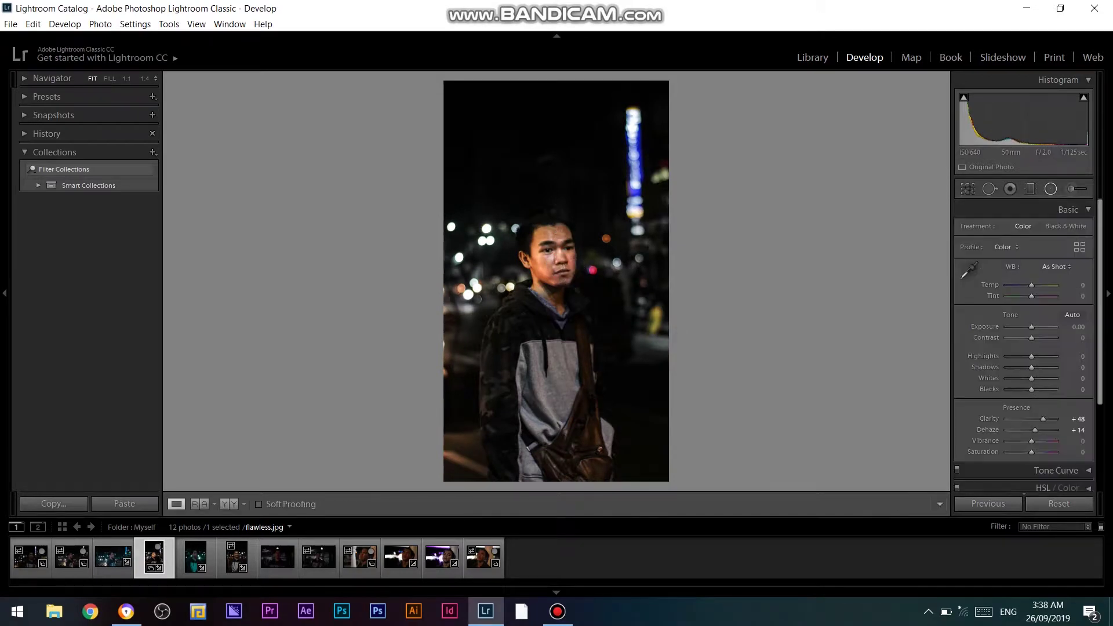
{"action": "key", "text": "z"}
{"action": "key", "text": "z"}
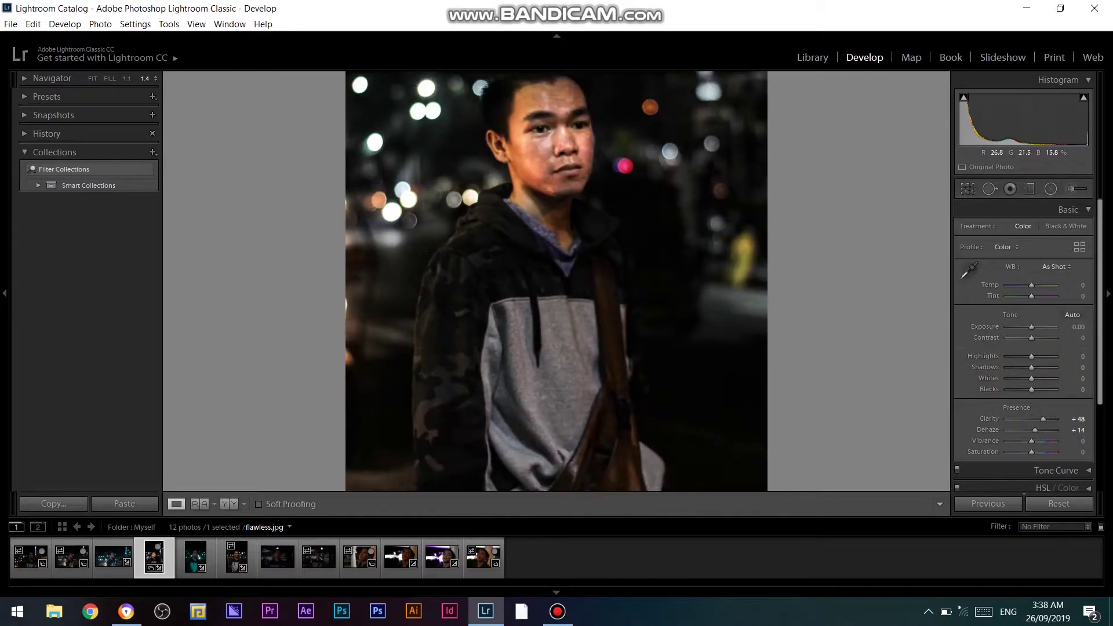
Add inverted radial filters over the brown bag and its strap, with exposure 1.91 and highlights 39
{"action": "key", "text": "k"}
{"action": "key", "text": "shift+m"}
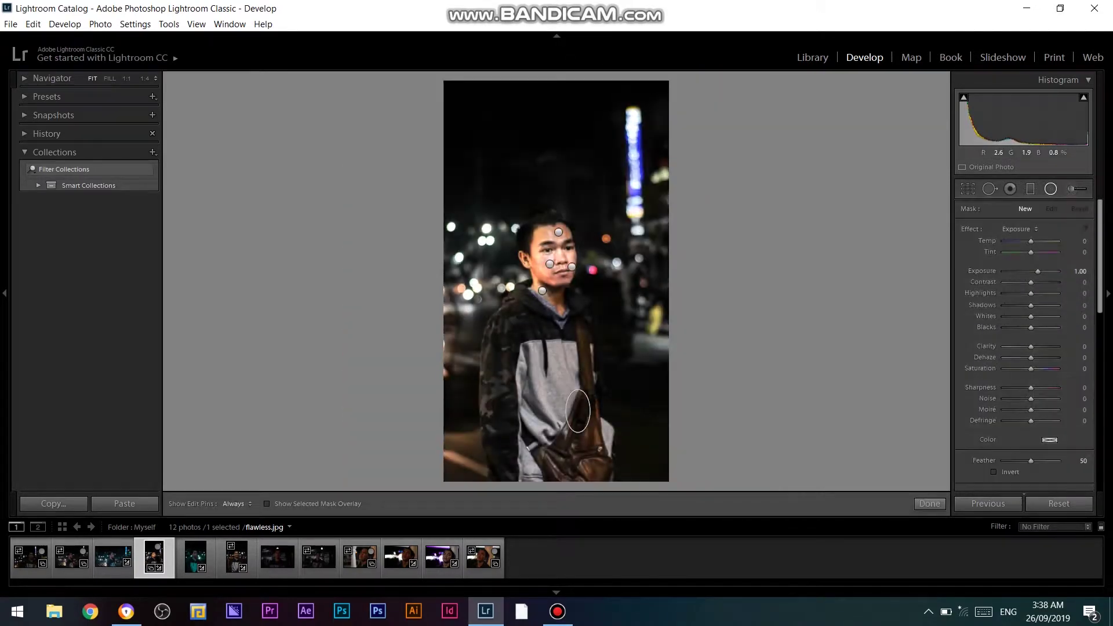
{"action": "left_click_drag", "start_coordinate": [578, 450], "coordinate": [603, 449]}
{"action": "key", "text": "apostrophe"}
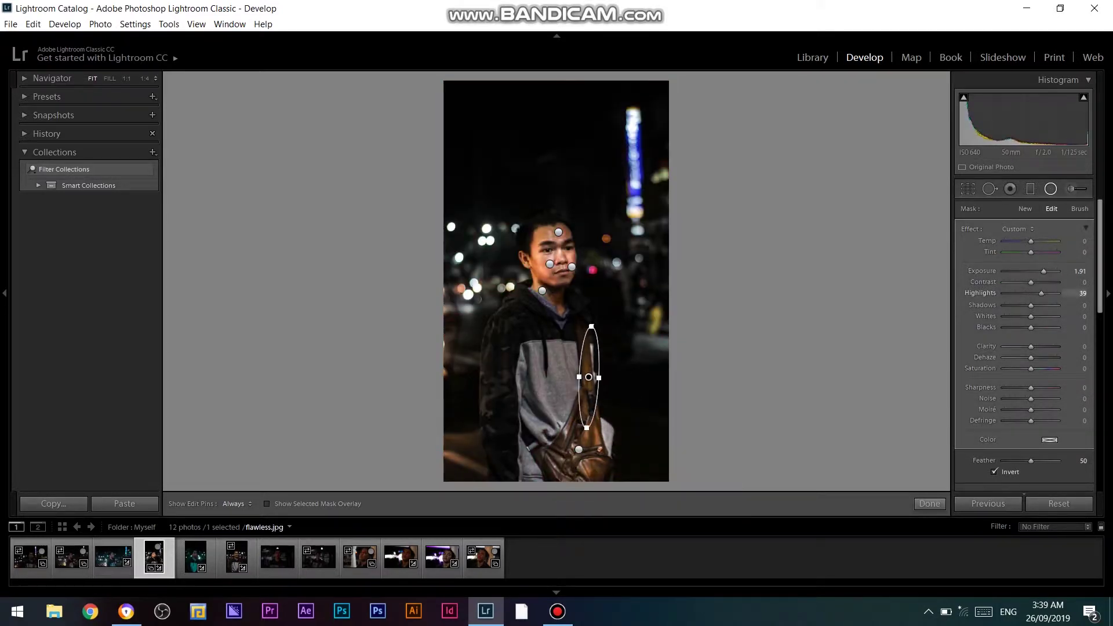
{"action": "key", "text": "shift+m"}
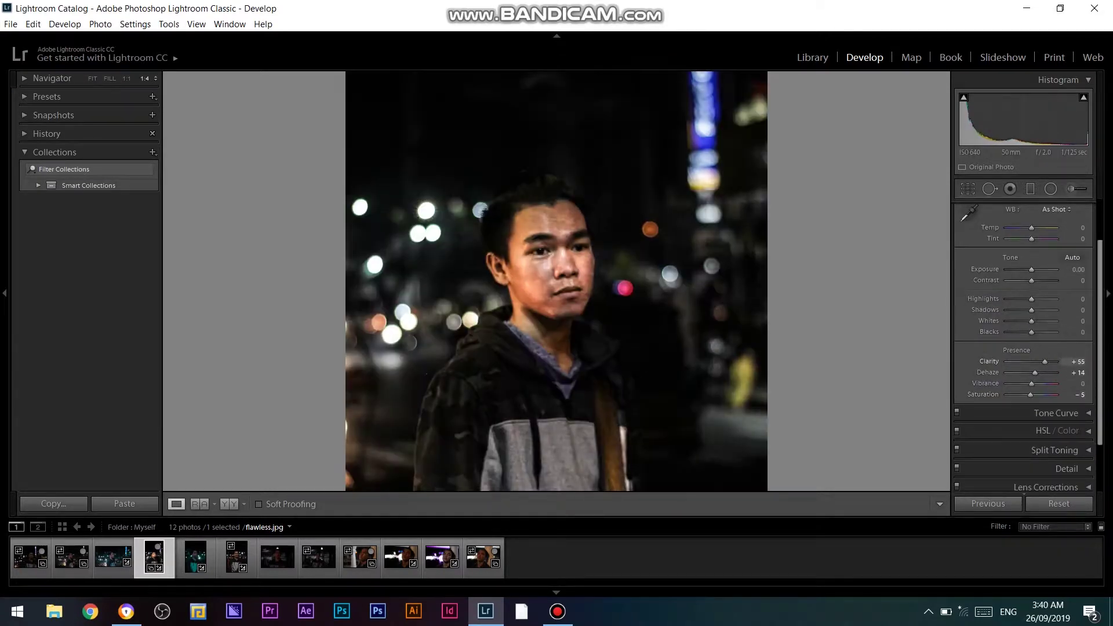
Undo the last three adjustments to the portrait
{"action": "key", "text": "ctrl+z"}
{"action": "key", "text": "ctrl+z"}
{"action": "key", "text": "ctrl+z"}
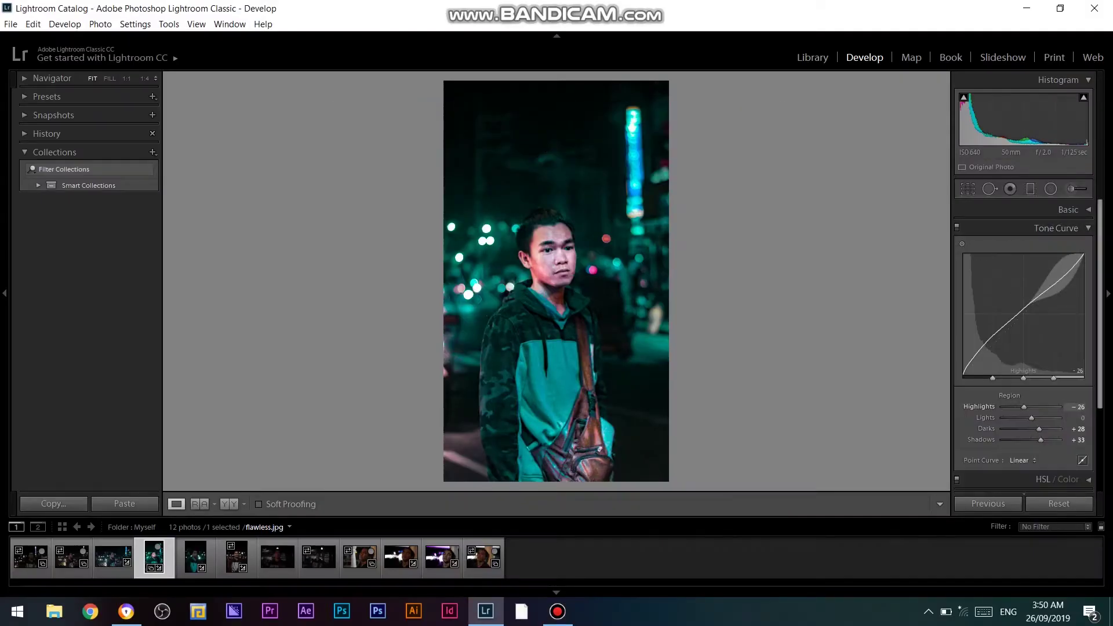
In the HSL adjustments, set the purple hue to +100, the blue saturation to +93 and the aqua saturation to +38
{"action": "left_click", "coordinate": [548, 237]}
{"action": "key", "text": "z"}
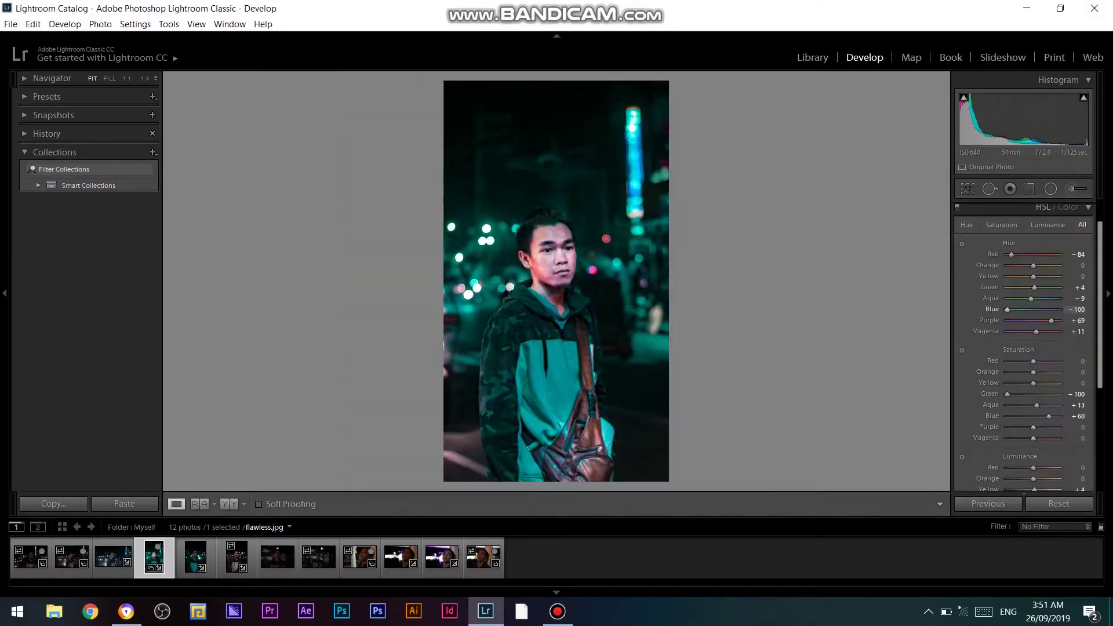
{"action": "key", "text": "ctrl+3"}
{"action": "left_click_drag", "start_coordinate": [1019, 320], "coordinate": [1061, 320]}
{"action": "scroll", "coordinate": [1044, 375], "scroll_direction": "down", "scroll_amount": 1}
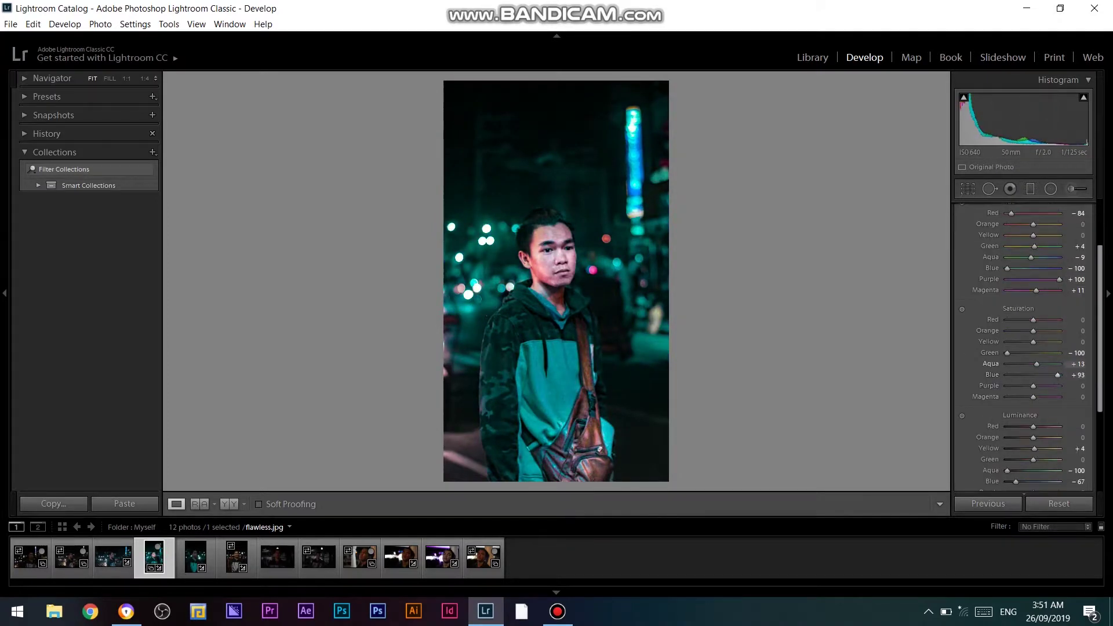
{"action": "left_click_drag", "start_coordinate": [1036, 363], "coordinate": [1043, 364]}
{"action": "scroll", "coordinate": [1036, 363], "scroll_direction": "down", "scroll_amount": 1}
{"action": "key", "text": "z"}
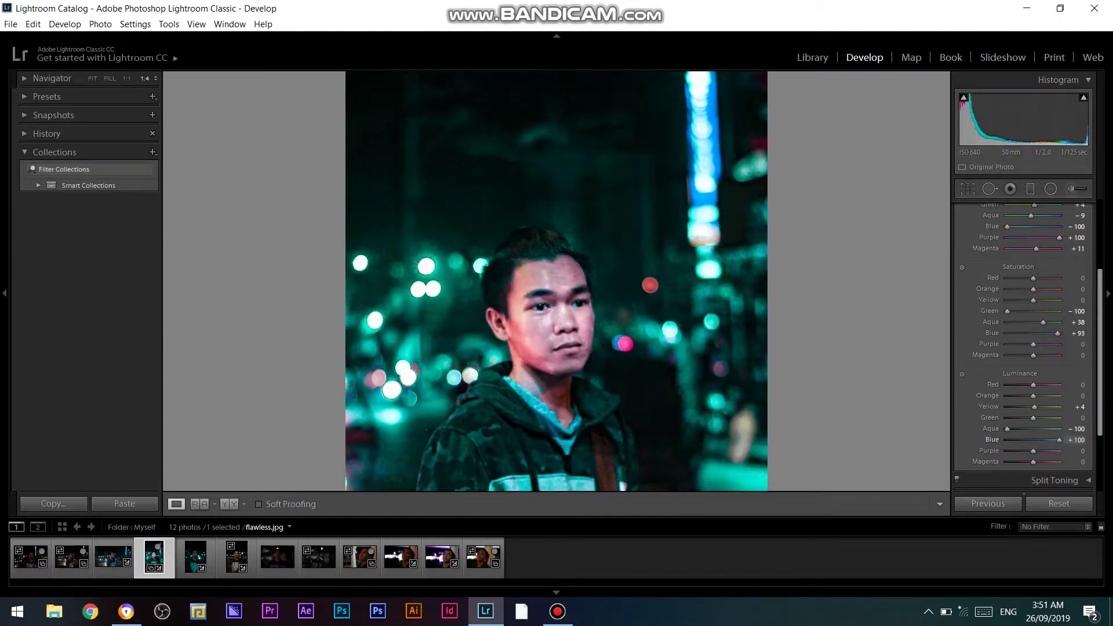
Set the HSL luminance of blue to -100 and of aqua to +18
{"action": "key", "text": "z"}
{"action": "left_click_drag", "start_coordinate": [486, 250], "coordinate": [485, 226]}
{"action": "key", "text": "z"}
{"action": "left_click_drag", "start_coordinate": [1036, 439], "coordinate": [1007, 439]}
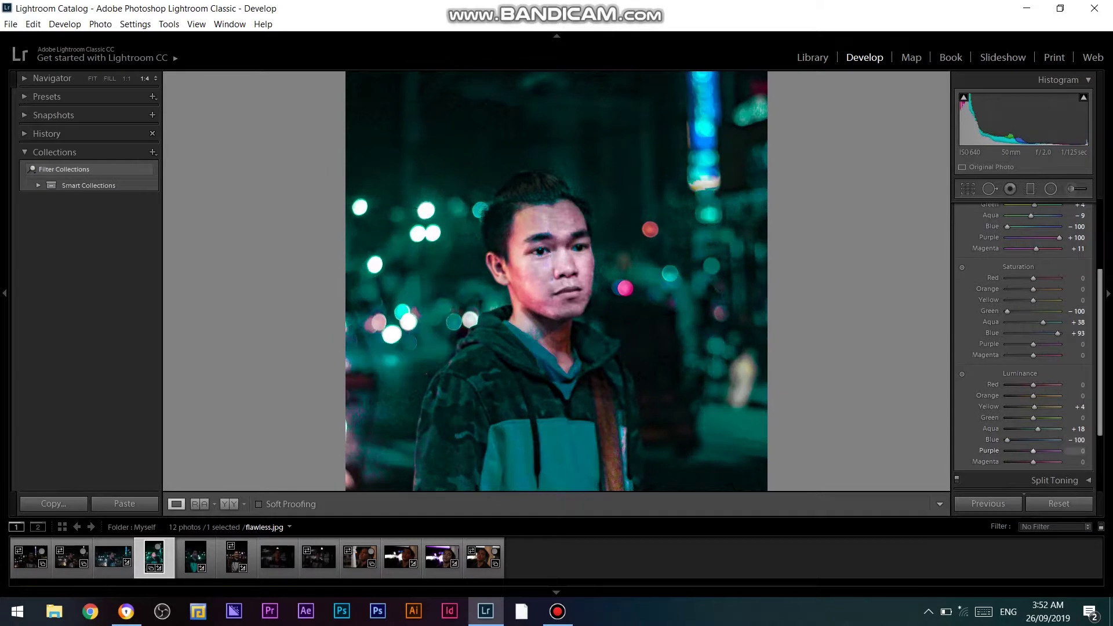
Set the aqua saturation to -24 and hue to -89, and the blue saturation to -16 and hue to -96
{"action": "left_click_drag", "start_coordinate": [1043, 322], "coordinate": [1027, 322]}
{"action": "key", "text": "z"}
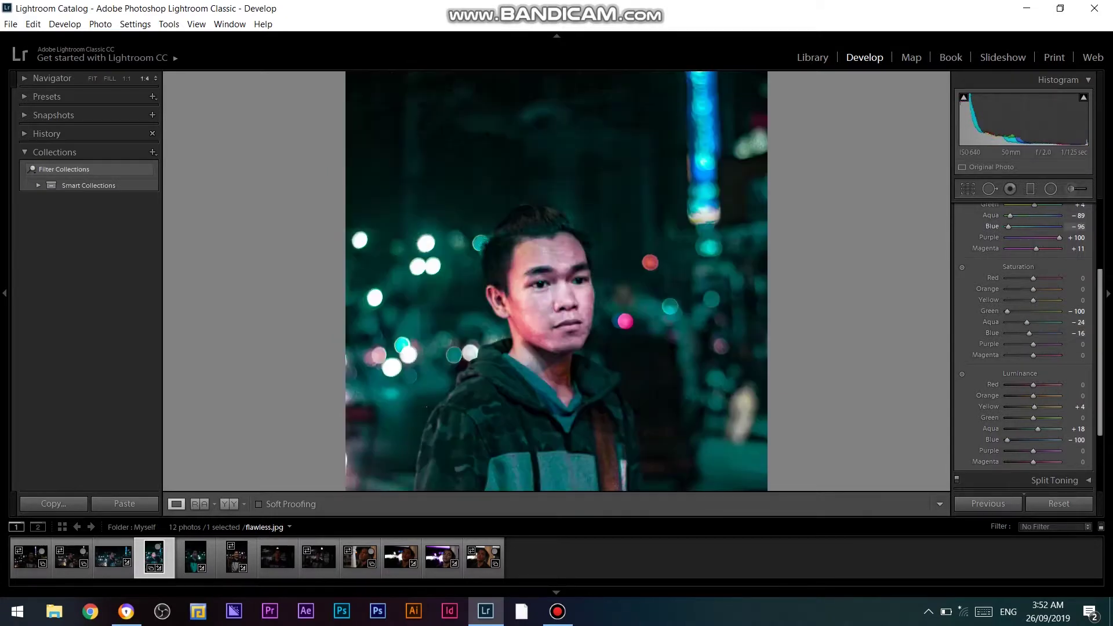
{"action": "key", "text": "z"}
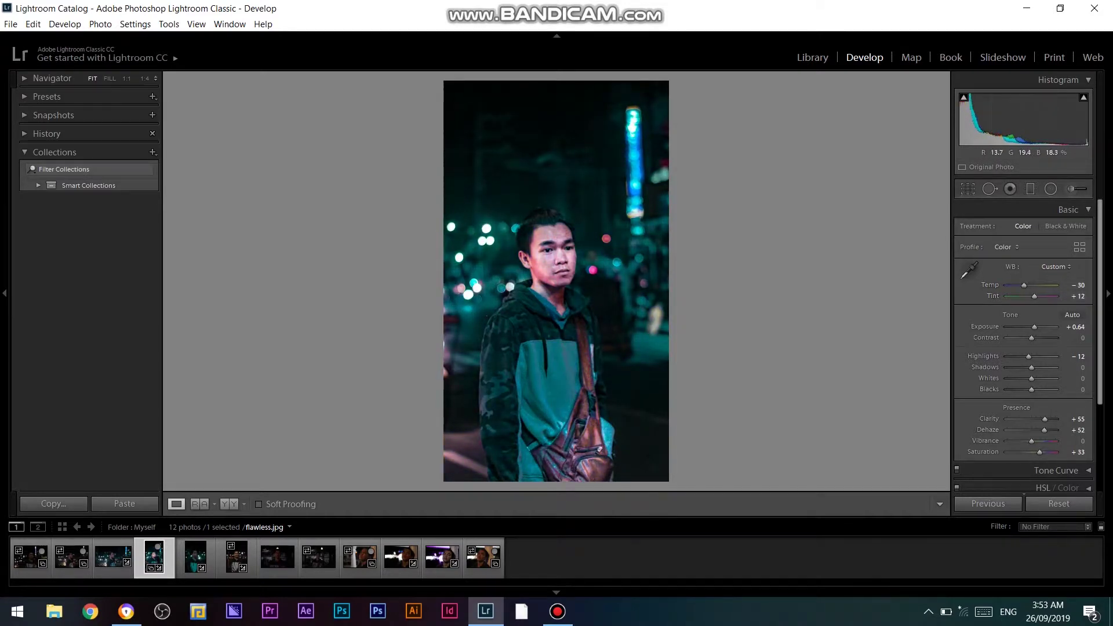
Add an inverted, purple-tinted circular radial filter beside the man with exposure 2.09 and clarity 85, and place it over the dark street behind his sleeve
{"action": "key", "text": "shift+m"}
{"action": "key", "text": "o"}
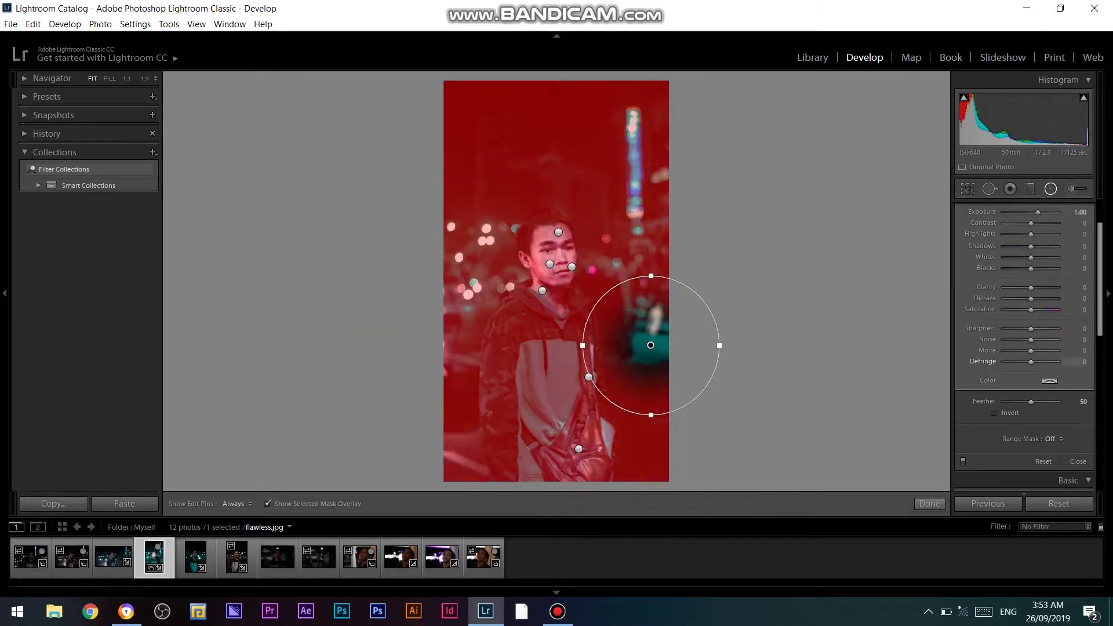
{"action": "key", "text": "o"}
{"action": "left_click", "coordinate": [1050, 381]}
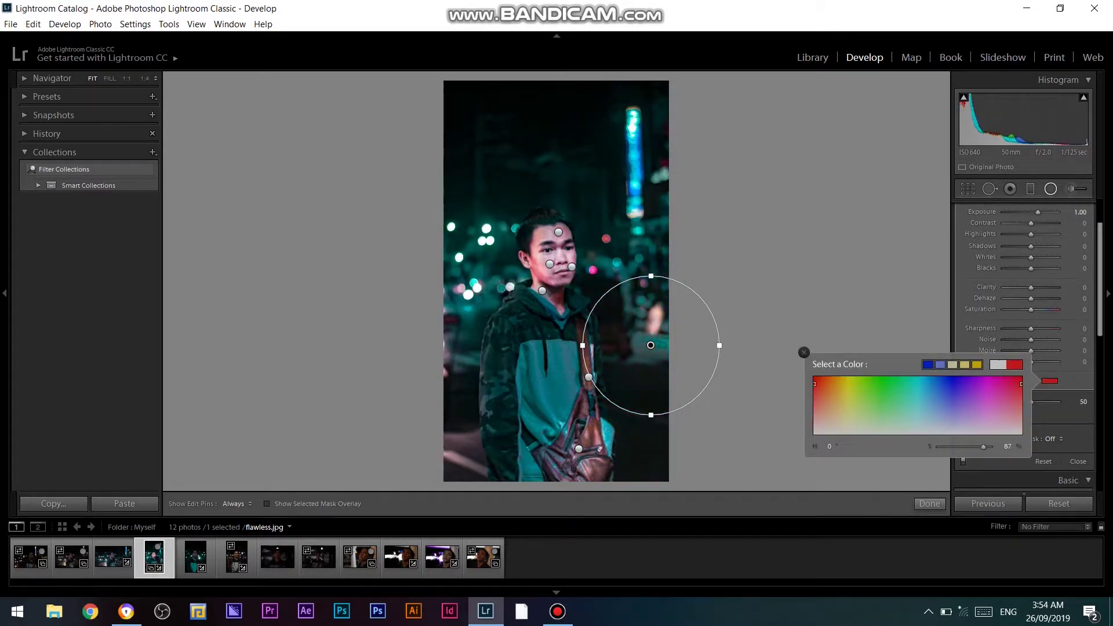
{"action": "left_click_drag", "start_coordinate": [1038, 212], "coordinate": [1049, 212]}
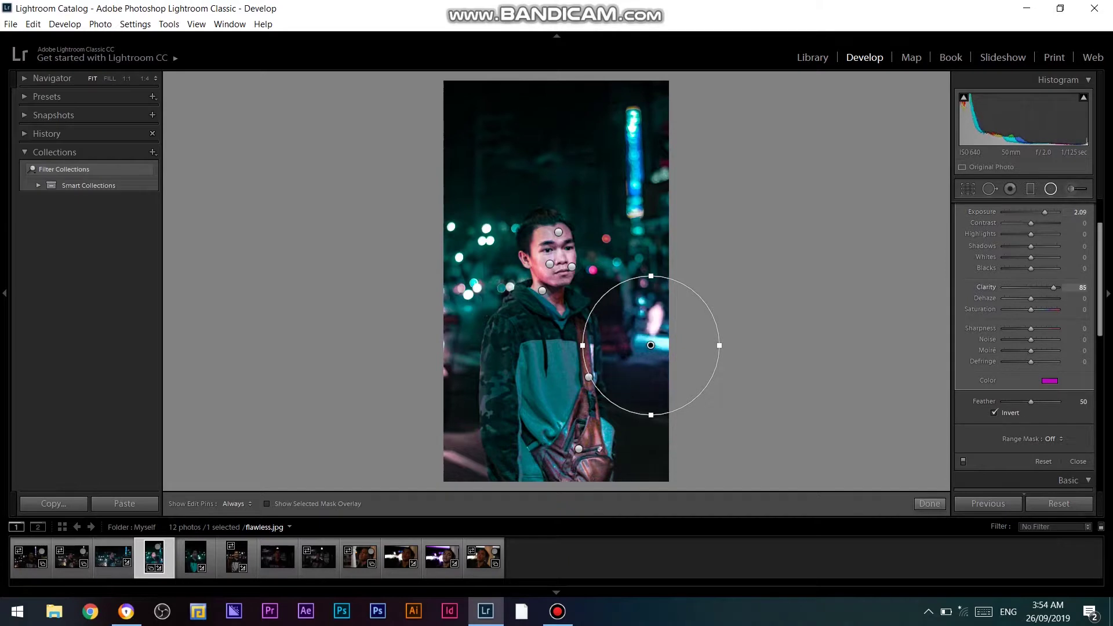
{"action": "left_click_drag", "start_coordinate": [651, 345], "coordinate": [488, 445]}
{"action": "key", "text": "shift+m"}
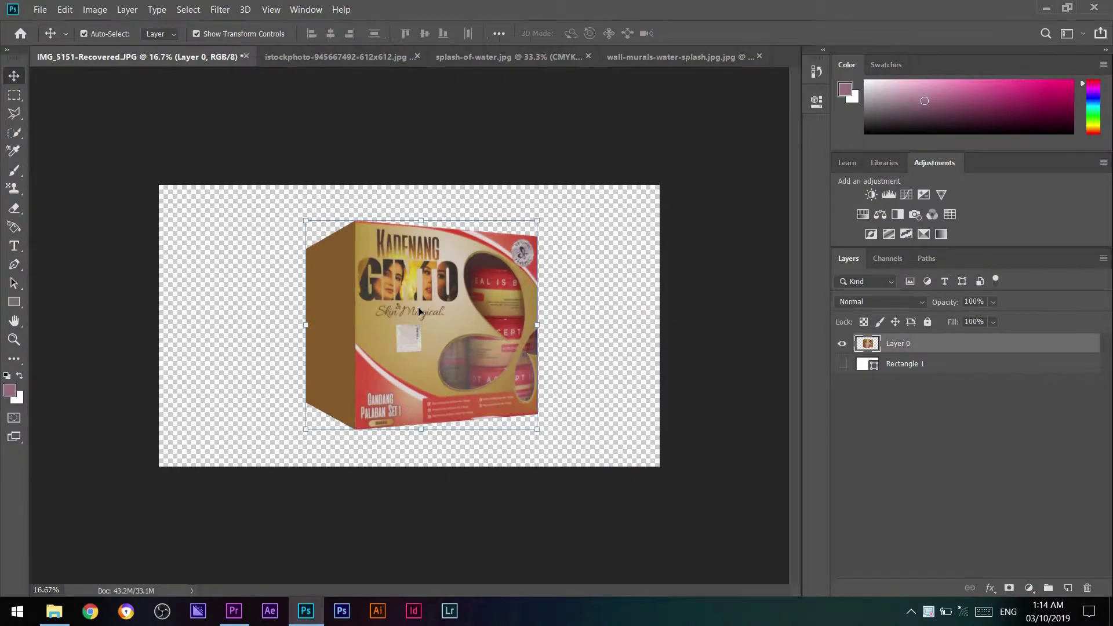
In Photoshop, create a 14 × 18 inch document at 650 pixels/inch and enlarge the product box in it to about 232%, centred horizontally
{"action": "right_click", "coordinate": [776, 59]}
{"action": "left_click", "coordinate": [835, 114]}
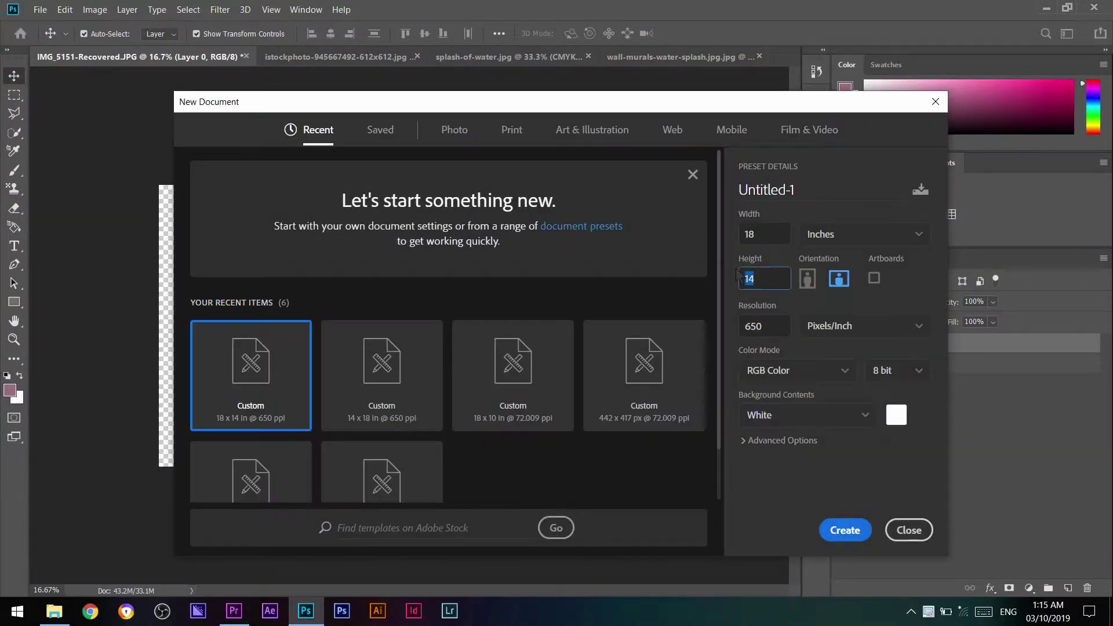
{"action": "key", "text": "Return"}
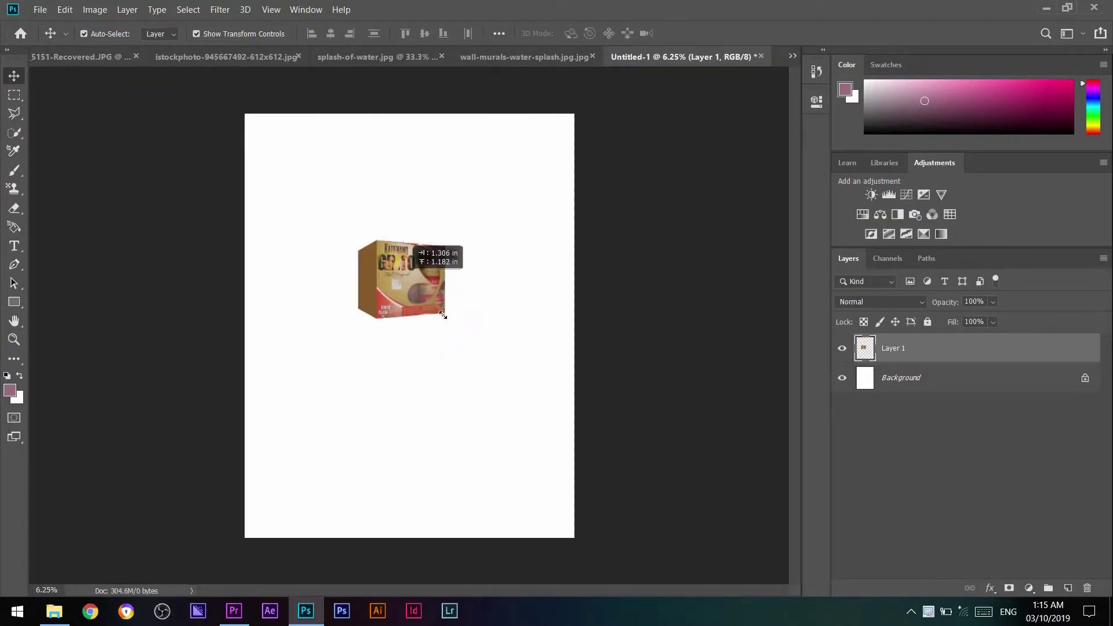
{"action": "left_click_drag", "start_coordinate": [442, 313], "coordinate": [516, 331]}
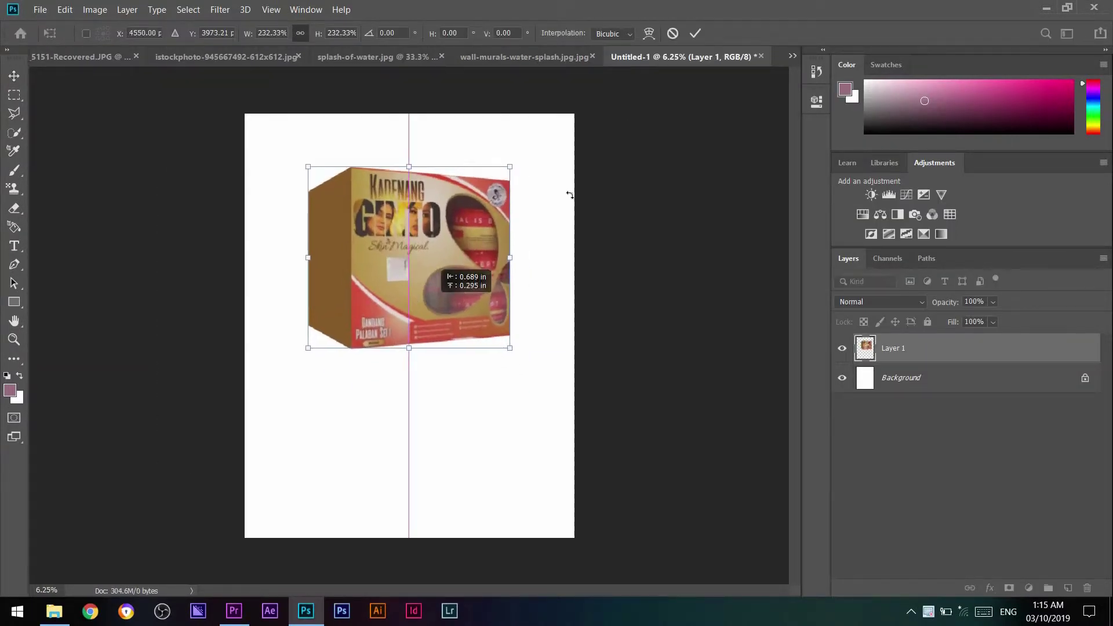
{"action": "key", "text": "Return"}
Switch to Sticky Notes and start a new note with the text "this i"
{"action": "key", "text": "super"}
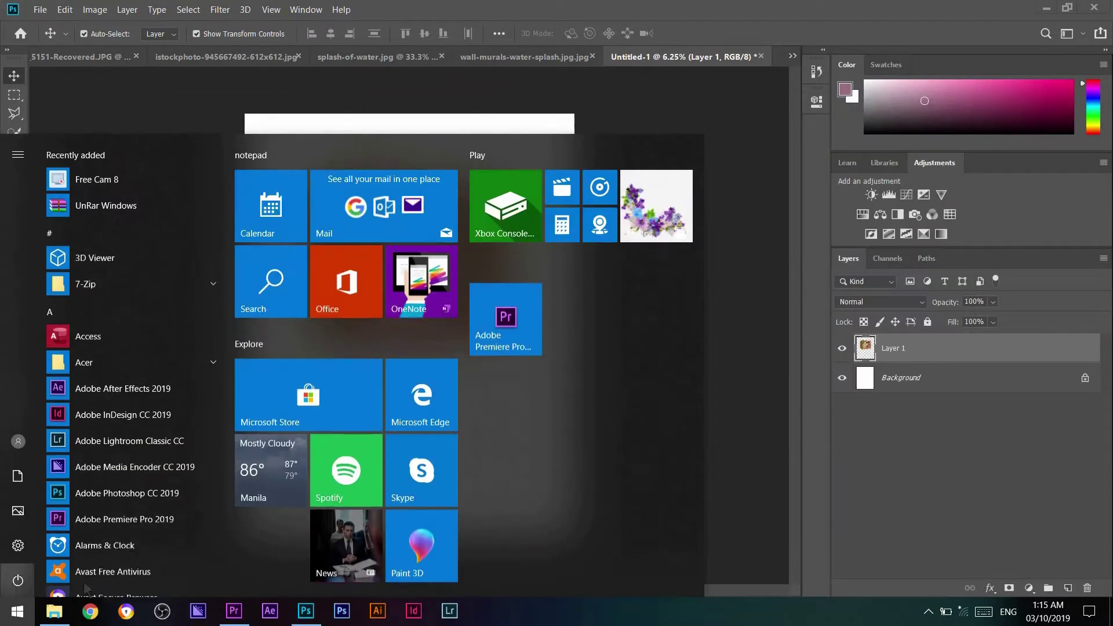
{"action": "type", "text": "st"}
{"action": "key", "text": "Return"}
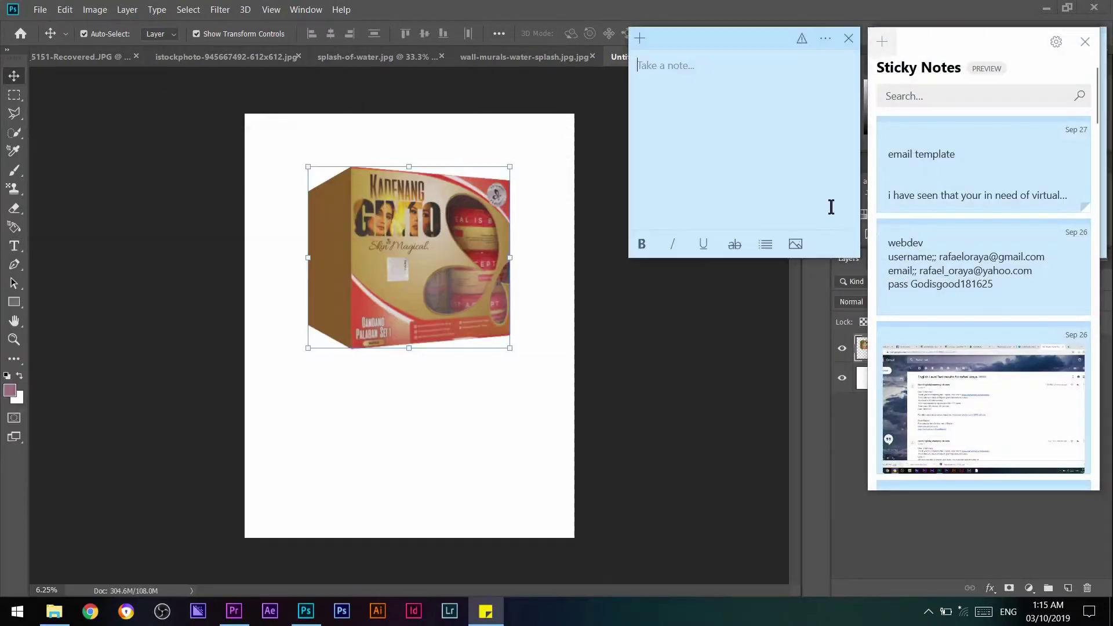
{"action": "type", "text": "this i"}
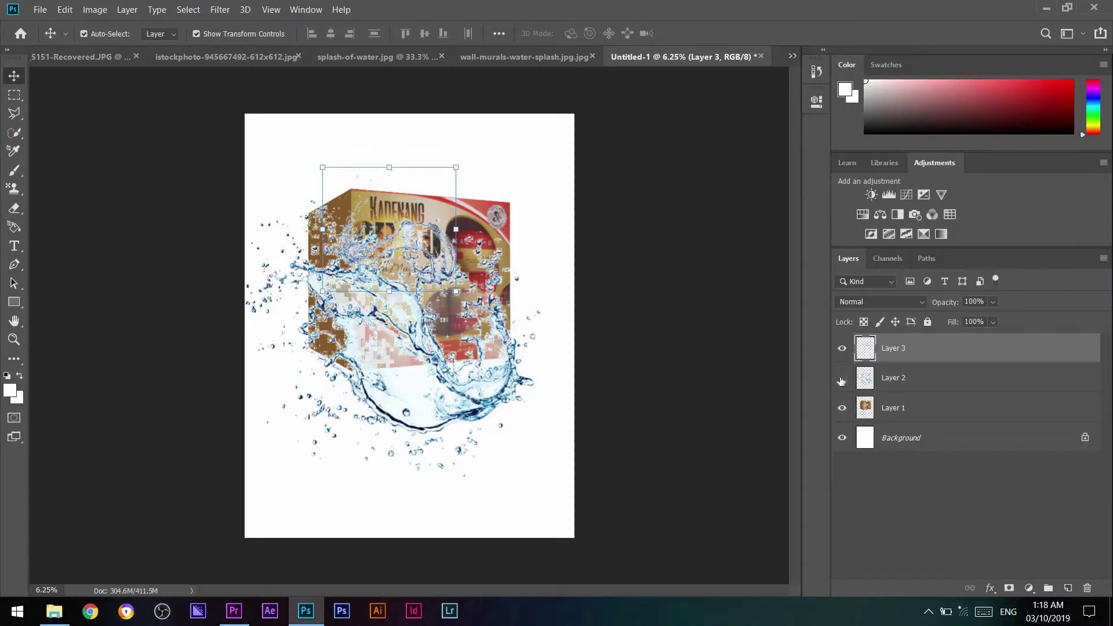
Enlarge the water splash on Layer 3 and position it across the lower part of the product box
{"action": "left_click_drag", "start_coordinate": [603, 405], "coordinate": [681, 450]}
{"action": "left_click_drag", "start_coordinate": [406, 324], "coordinate": [445, 342]}
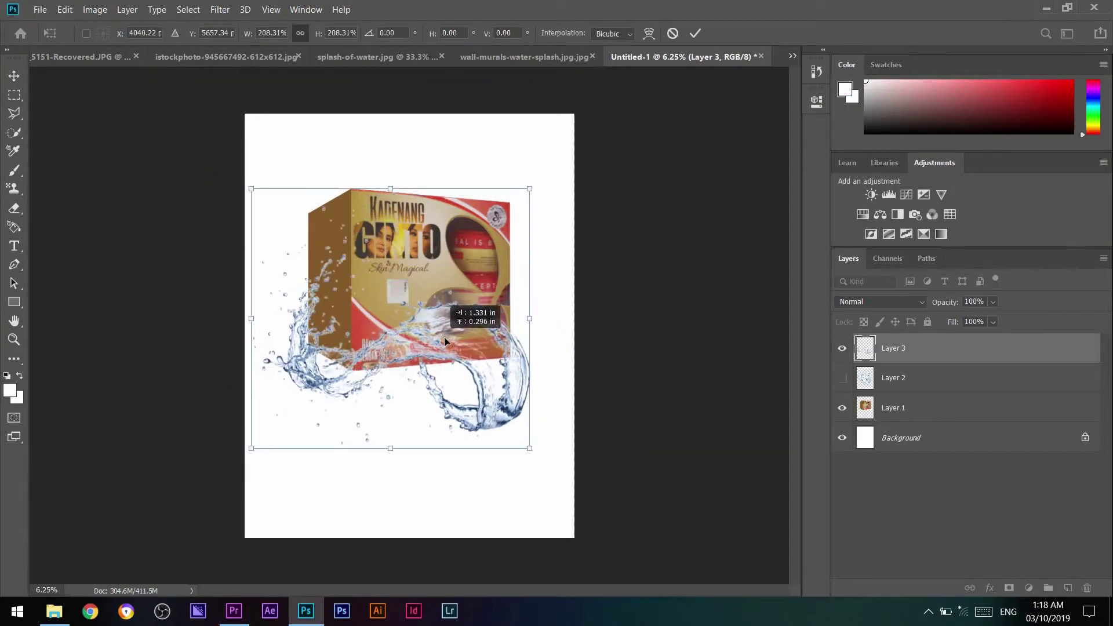
{"action": "scroll", "coordinate": [445, 342], "scroll_direction": "up", "scroll_amount": 1}
{"action": "left_click_drag", "start_coordinate": [386, 474], "coordinate": [392, 529]}
{"action": "left_click_drag", "start_coordinate": [409, 406], "coordinate": [414, 348]}
Compare the composition with and without the Layer 2 splash, leave it hidden, and add a layer mask to the box on Layer 1
{"action": "left_click", "coordinate": [904, 377]}
{"action": "left_click", "coordinate": [843, 377]}
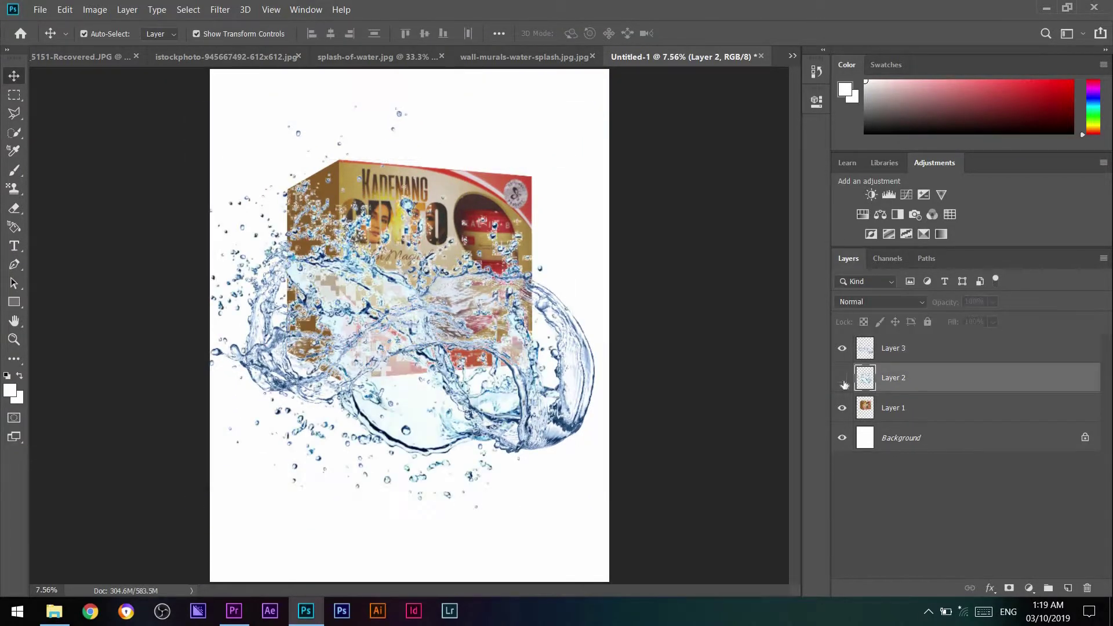
{"action": "left_click", "coordinate": [843, 377]}
{"action": "left_click", "coordinate": [916, 409]}
{"action": "left_click", "coordinate": [1010, 588]}
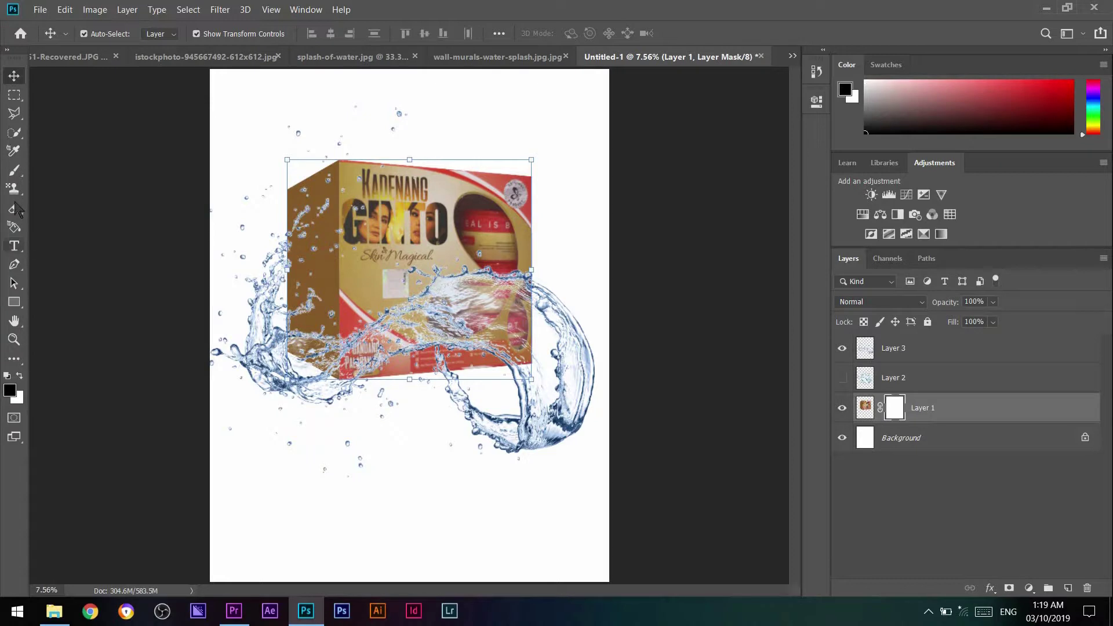
Paint black on the box's mask along its lower edge with a 1663 px brush, and undo a stroke
{"action": "key", "text": "b"}
{"action": "left_click_drag", "start_coordinate": [343, 363], "coordinate": [383, 357]}
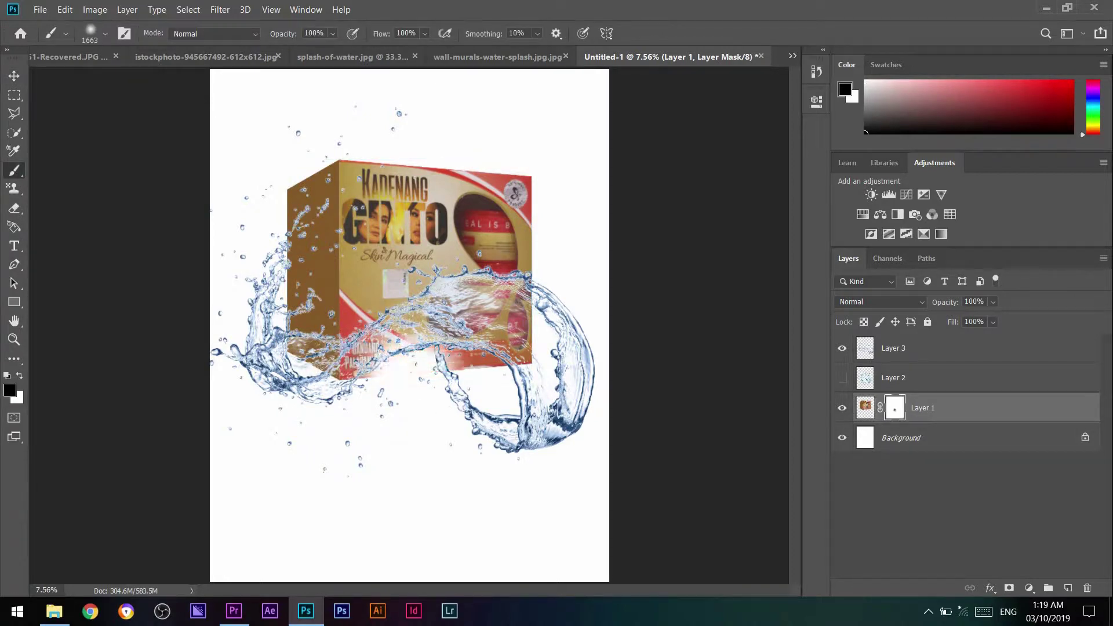
{"action": "key", "text": "ctrl+z"}
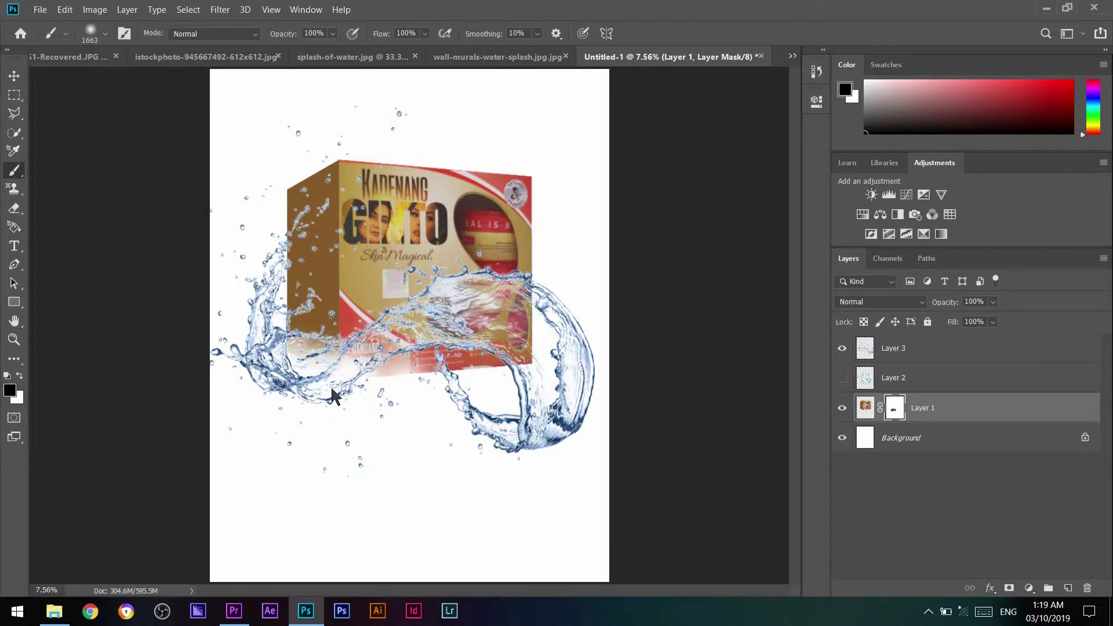
Reduce the brush to 923 px, try to mask out the box's lower part below the splash, and undo the stroke
{"action": "key", "text": "bracketleft"}
{"action": "key", "text": "bracketleft"}
{"action": "key", "text": "bracketleft"}
{"action": "key", "text": "bracketleft"}
{"action": "key", "text": "bracketleft"}
{"action": "key", "text": "bracketleft"}
{"action": "key", "text": "bracketleft"}
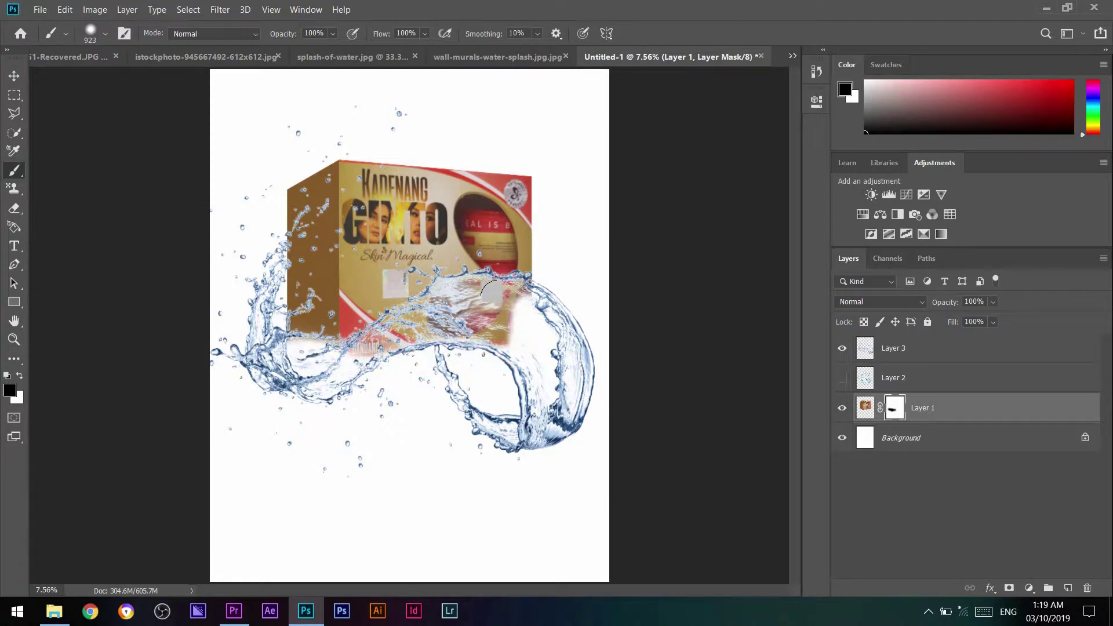
{"action": "key", "text": "ctrl+z"}
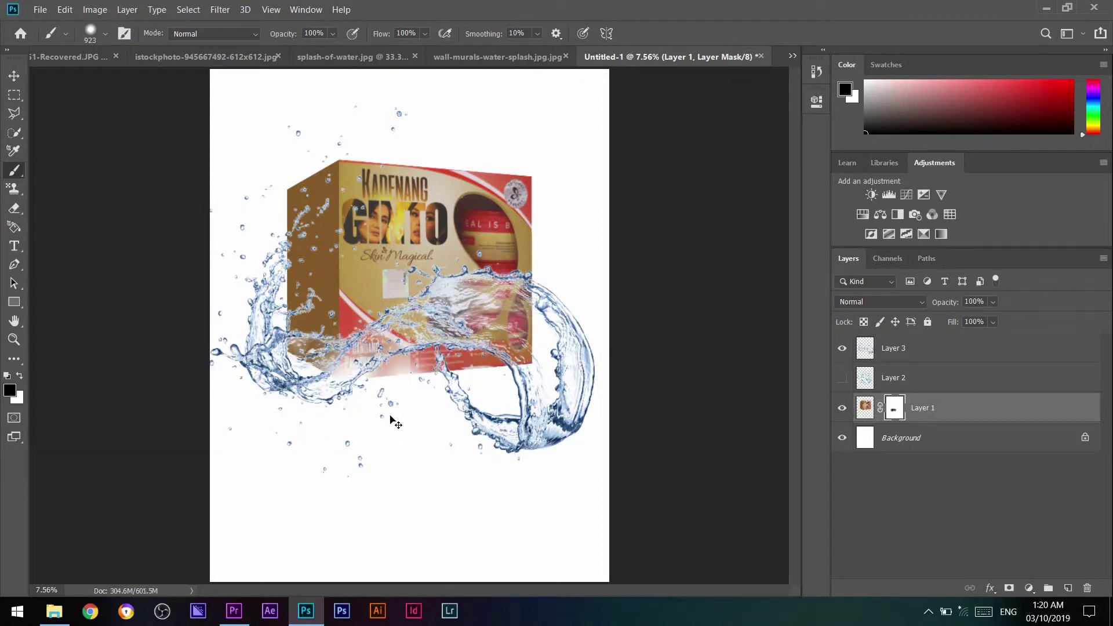
Redo one brush stroke on the box's mask and move the box slightly upward behind the splash
{"action": "left_click", "coordinate": [65, 10]}
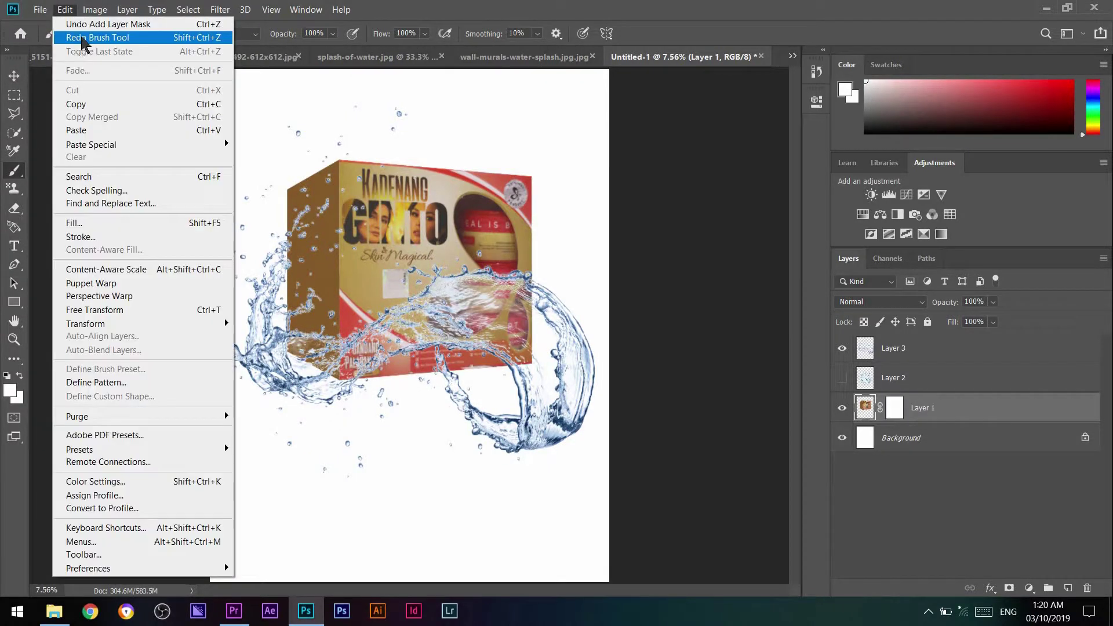
{"action": "left_click", "coordinate": [76, 35]}
{"action": "key", "text": "v"}
{"action": "left_click_drag", "start_coordinate": [469, 172], "coordinate": [468, 155]}
Paint white over the lower part of the box on Layer 1, inside and below the water splash
{"action": "key", "text": "b"}
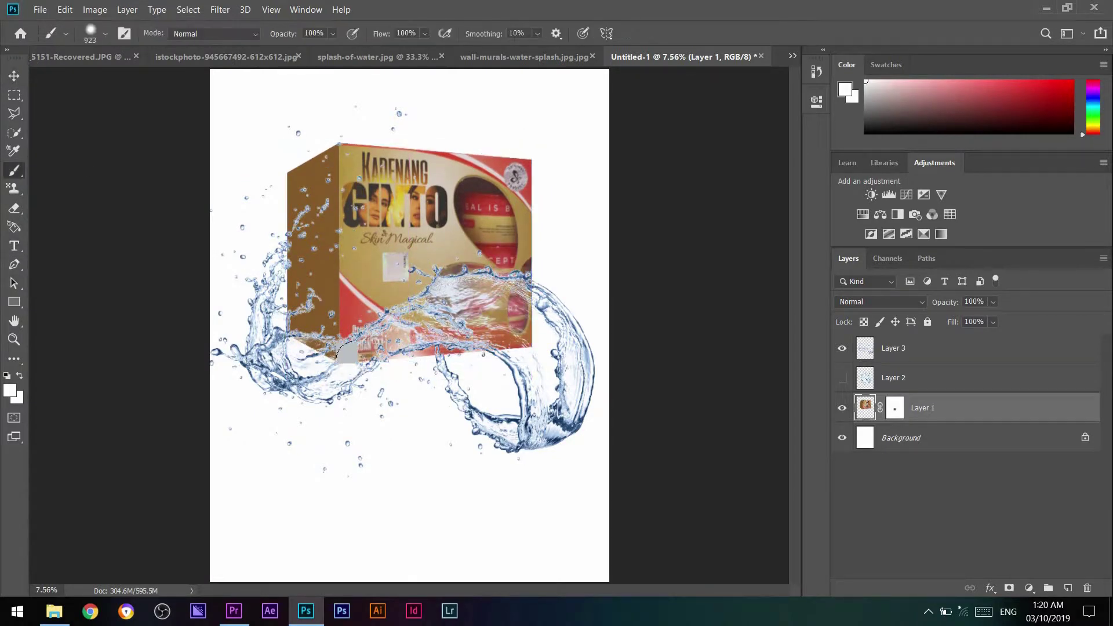
{"action": "mouse_move", "coordinate": [537, 328]}
{"action": "left_mouse_down"}
{"action": "mouse_move", "coordinate": [397, 371]}
{"action": "mouse_move", "coordinate": [299, 366]}
{"action": "left_mouse_up"}
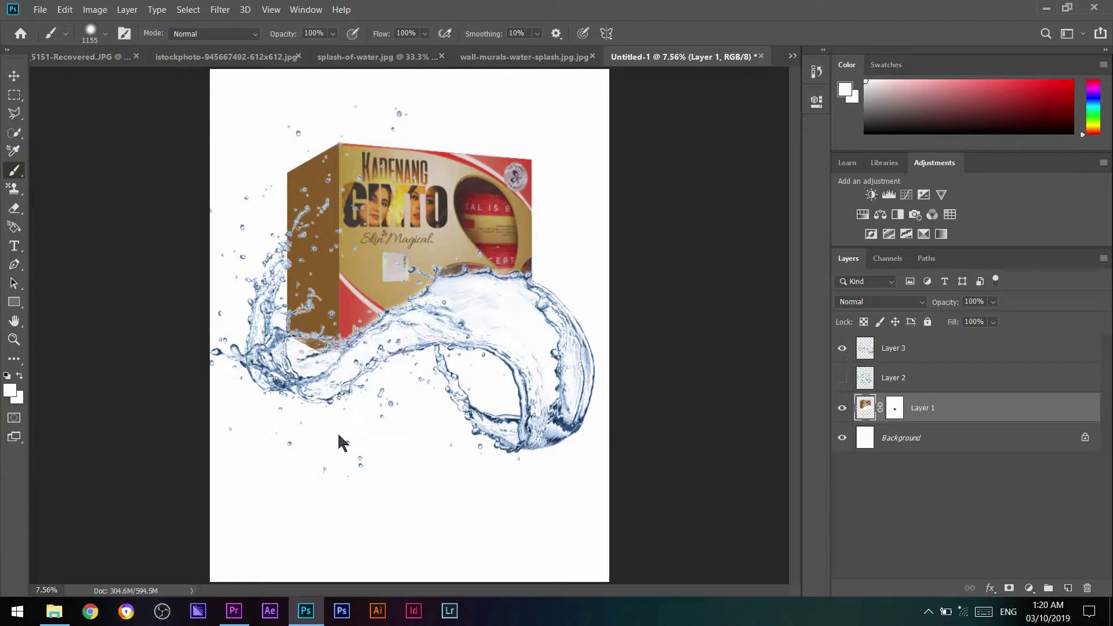
Open Hue/Saturation for the water splash on Layer 3 and try an orange tint with hue -180, saturation +76 and lightness +8
{"action": "left_click", "coordinate": [589, 346], "text": "ctrl"}
{"action": "left_click", "coordinate": [94, 10]}
{"action": "mouse_move", "coordinate": [112, 42]}
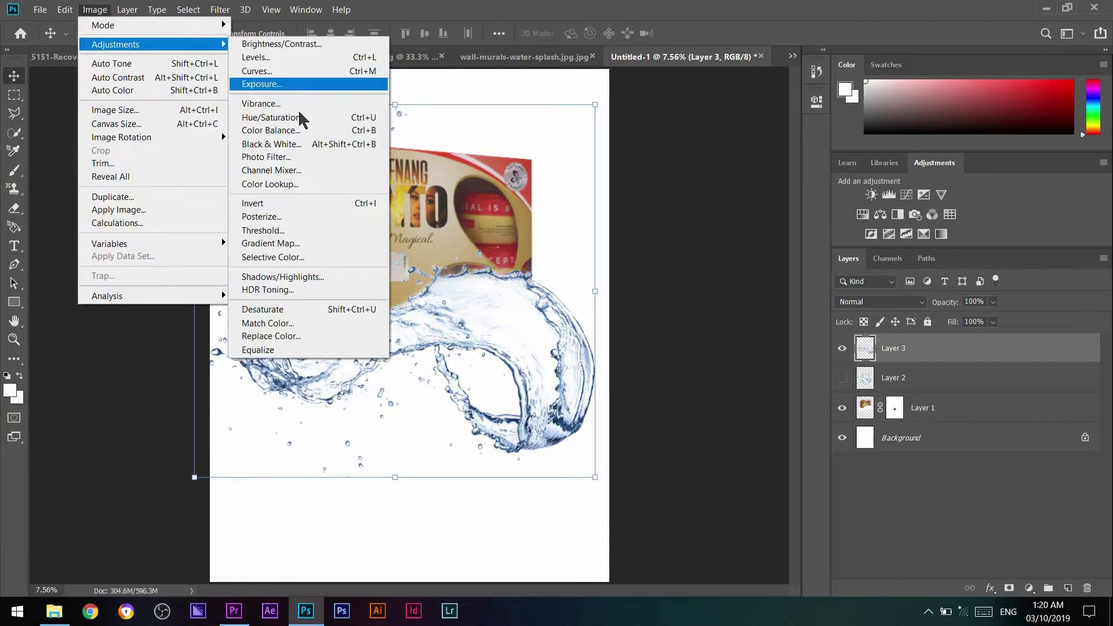
{"action": "left_click", "coordinate": [301, 114]}
{"action": "left_click_drag", "start_coordinate": [866, 265], "coordinate": [857, 265]}
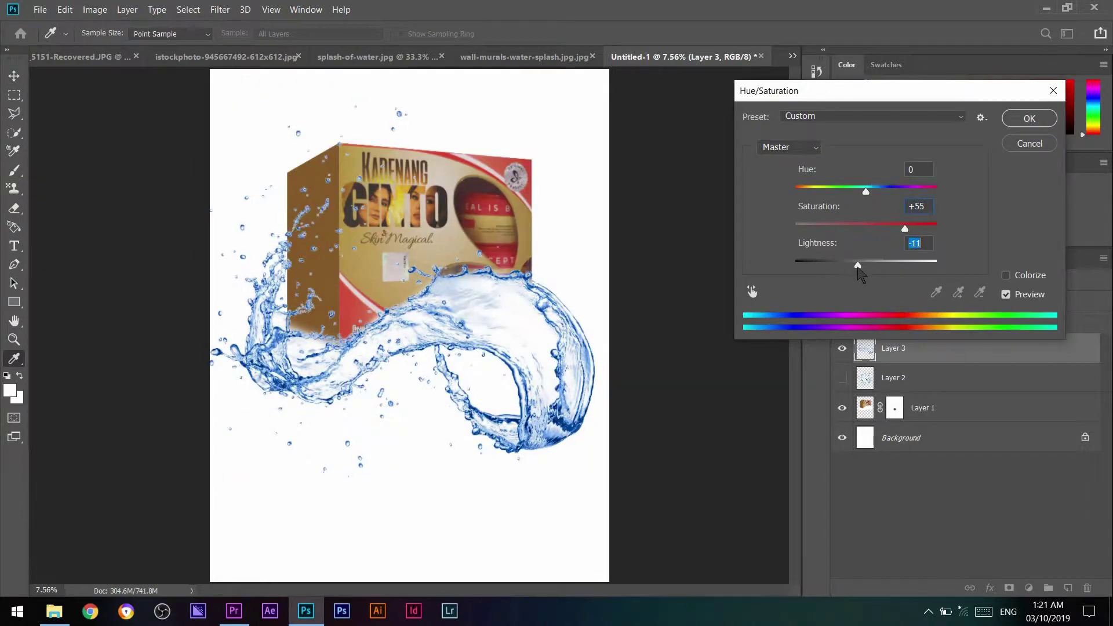
{"action": "left_click_drag", "start_coordinate": [866, 192], "coordinate": [795, 192]}
{"action": "left_click_drag", "start_coordinate": [857, 265], "coordinate": [858, 265]}
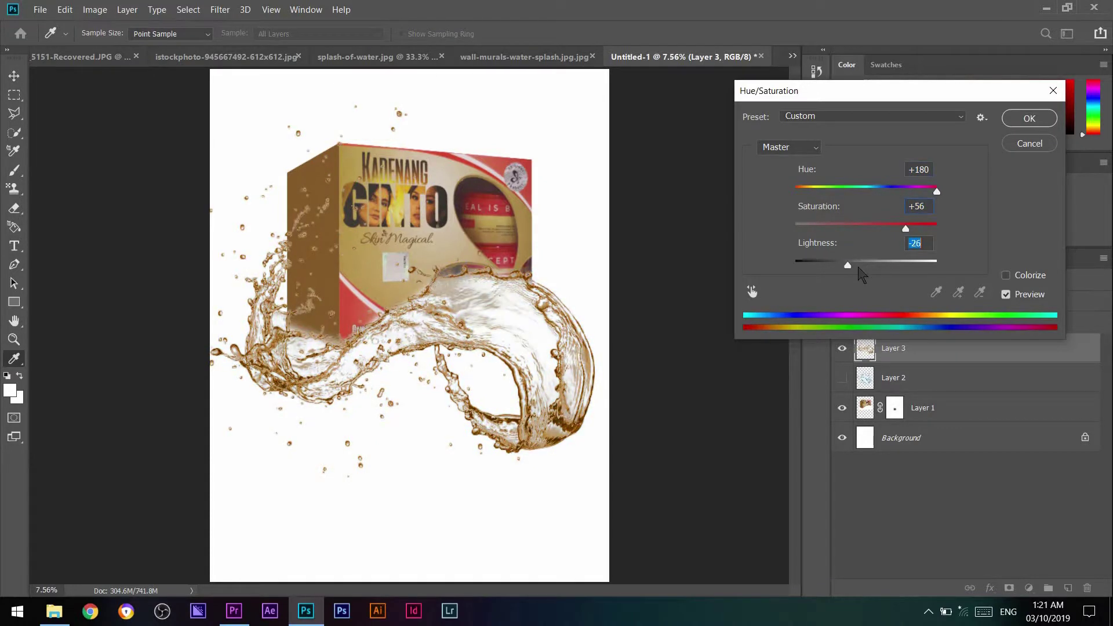
{"action": "left_click_drag", "start_coordinate": [908, 229], "coordinate": [893, 229]}
{"action": "left_click_drag", "start_coordinate": [937, 192], "coordinate": [795, 191]}
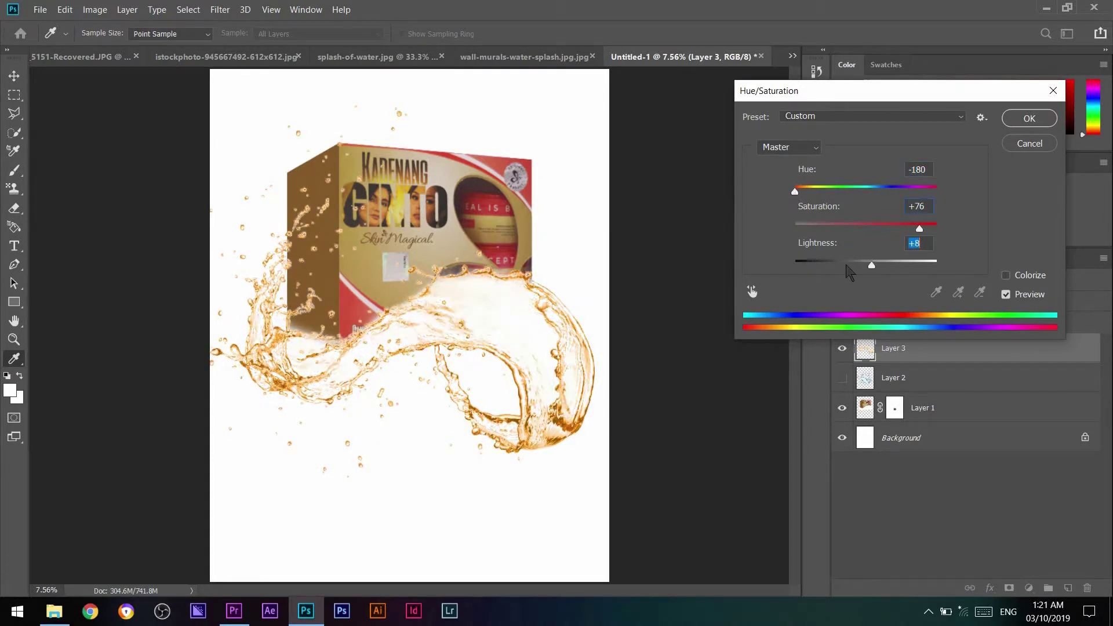
Colorize the Layer 3 splash red with hue 360, lower its lightness and saturation, and apply the adjustment
{"action": "left_click", "coordinate": [1006, 275]}
{"action": "left_click_drag", "start_coordinate": [830, 228], "coordinate": [918, 228]}
{"action": "left_click_drag", "start_coordinate": [795, 192], "coordinate": [816, 191]}
{"action": "left_click_drag", "start_coordinate": [926, 191], "coordinate": [939, 191]}
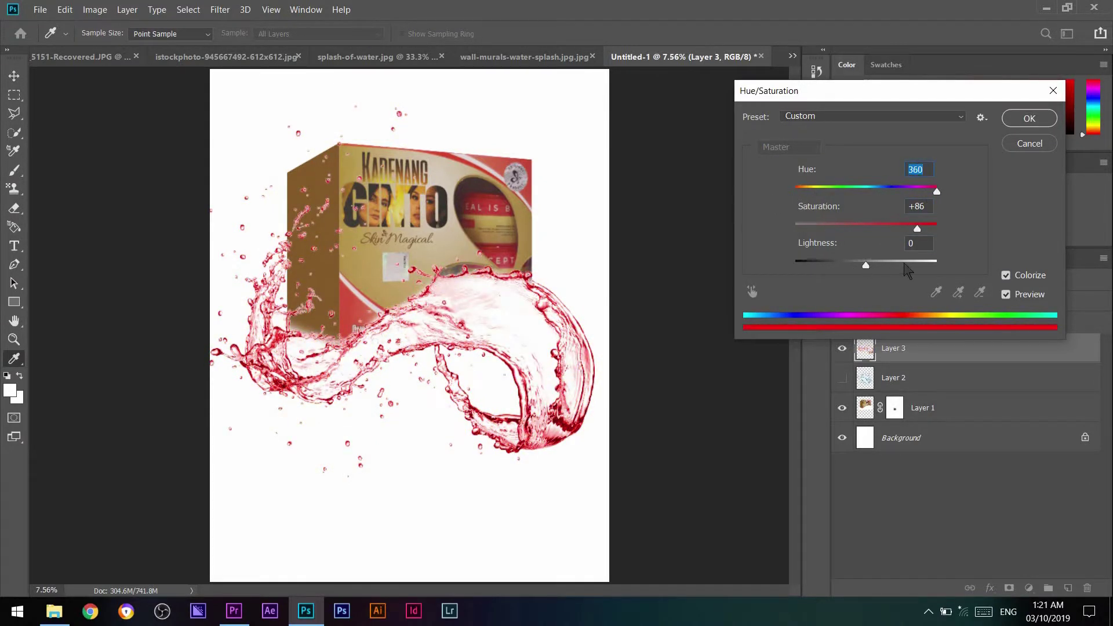
{"action": "left_click_drag", "start_coordinate": [865, 265], "coordinate": [847, 265]}
{"action": "left_click_drag", "start_coordinate": [917, 228], "coordinate": [896, 228]}
{"action": "key", "text": "Return"}
Delete the hidden Layer 2
{"action": "key", "text": "v"}
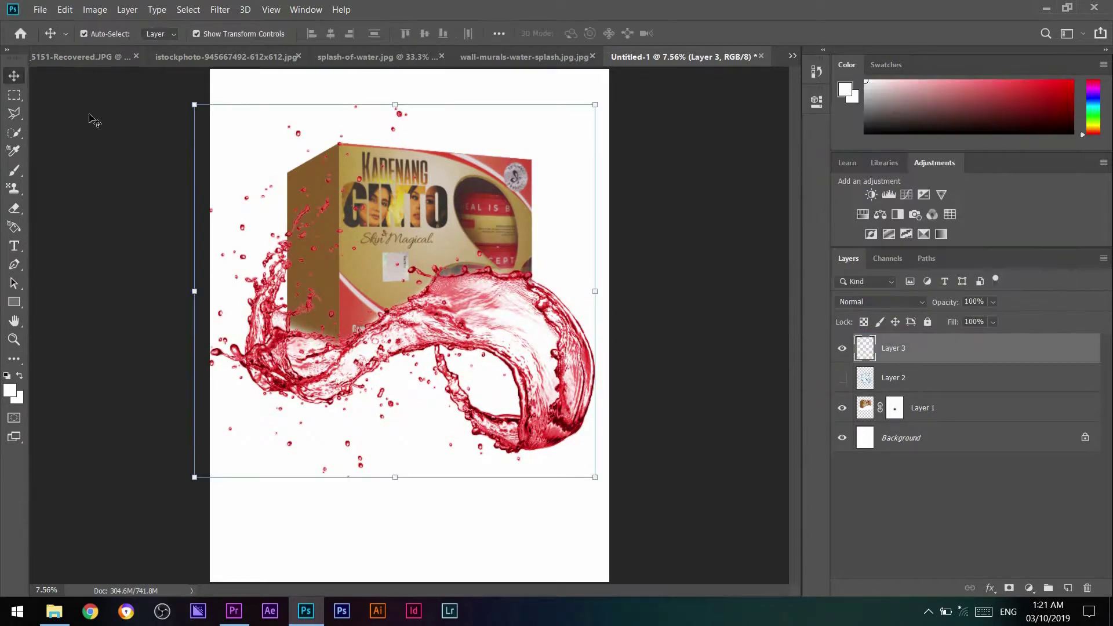
{"action": "key", "text": "ctrl+minus"}
{"action": "left_click", "coordinate": [438, 231]}
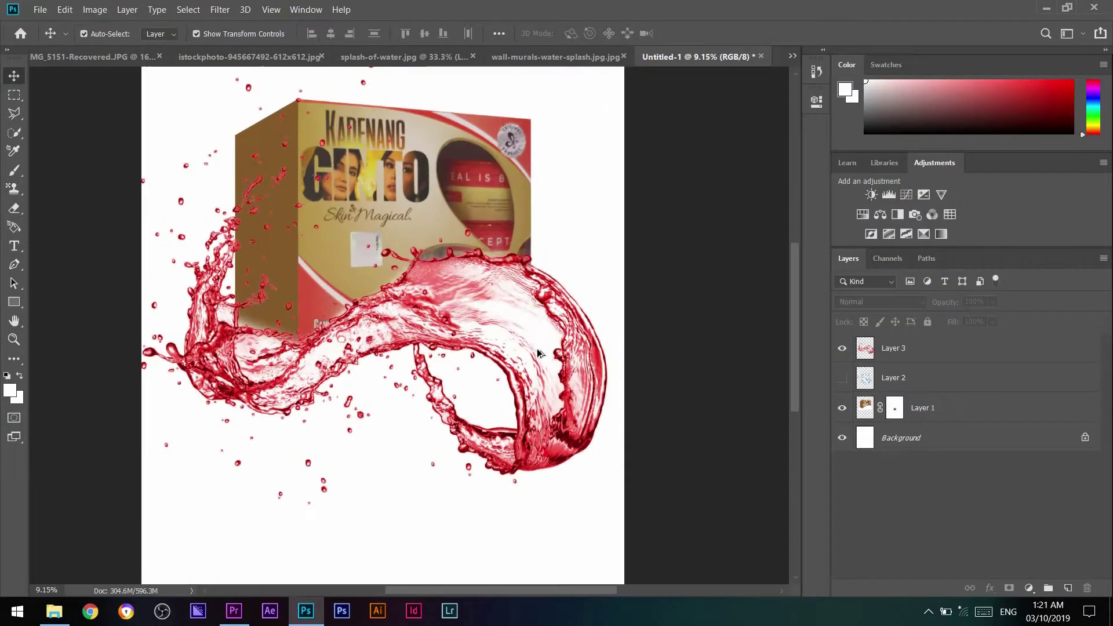
{"action": "left_click", "coordinate": [927, 355], "text": "ctrl"}
{"action": "key", "text": "Delete"}
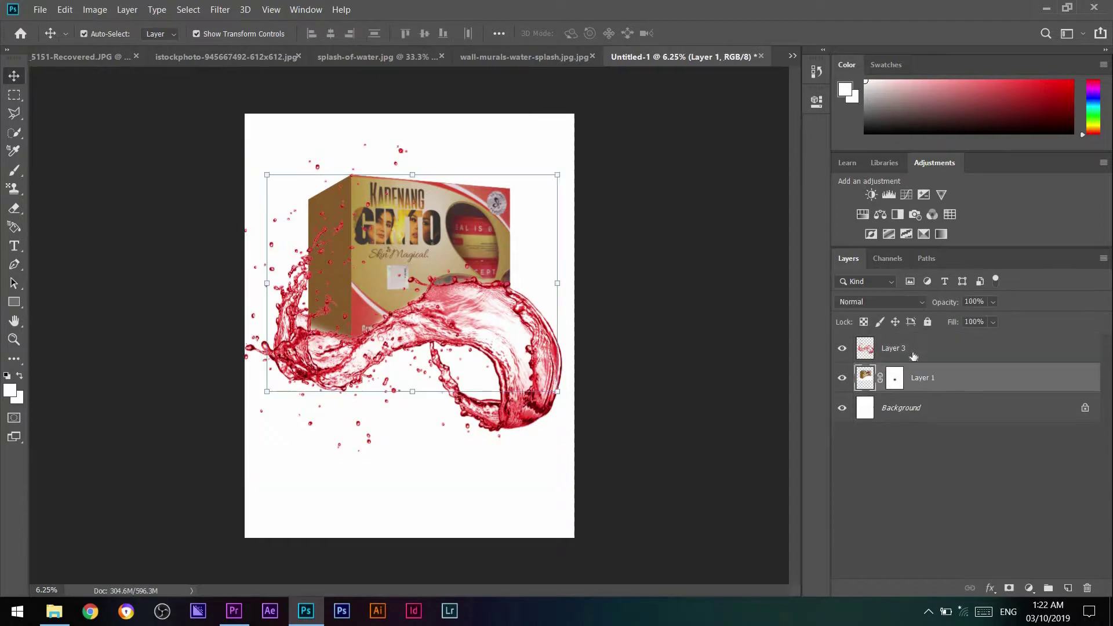
Warp the red splash on Layer 3 slightly to adjust its curve around the box
{"action": "right_click", "coordinate": [922, 351]}
{"action": "key", "text": "Escape"}
{"action": "left_click", "coordinate": [60, 10]}
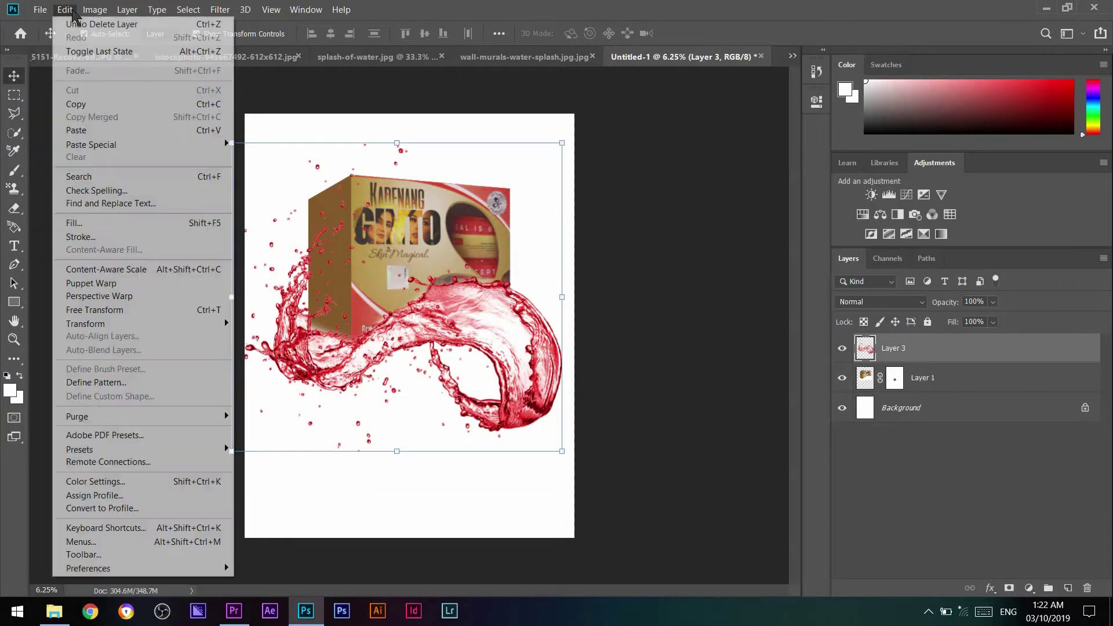
{"action": "left_click", "coordinate": [81, 301]}
{"action": "right_click", "coordinate": [485, 335]}
{"action": "left_click", "coordinate": [522, 423]}
{"action": "left_click_drag", "start_coordinate": [289, 229], "coordinate": [377, 296]}
{"action": "key", "text": "Return"}
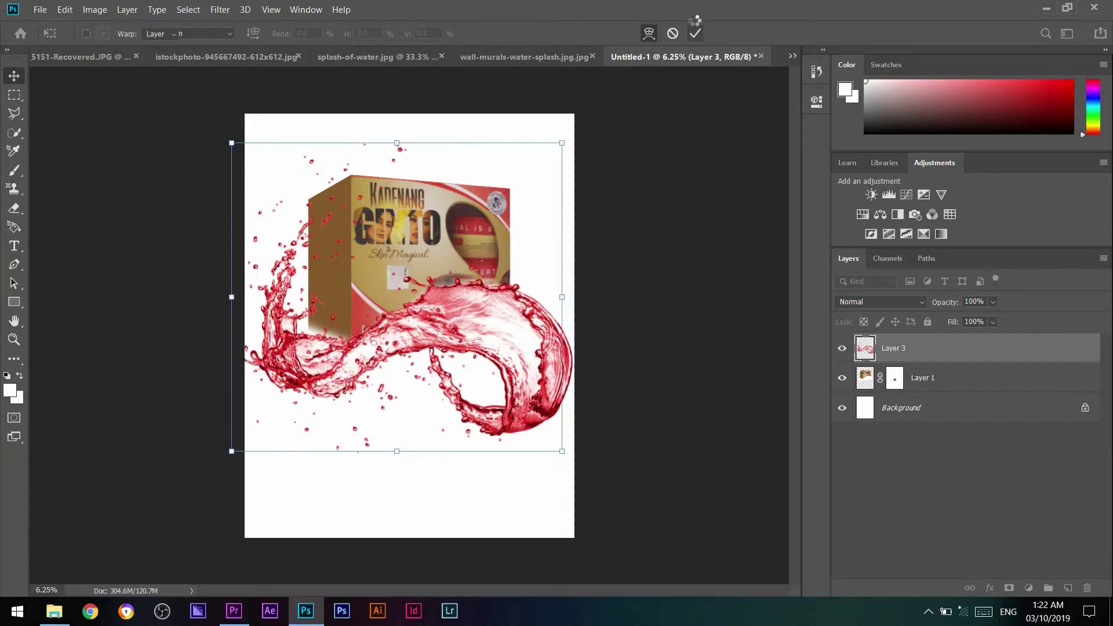
Merge the Layer 3 splash with the Layer 1 box and try scaling the merged artwork to 86.64%
{"action": "left_click", "coordinate": [922, 377], "text": "shift"}
{"action": "right_click", "coordinate": [904, 377]}
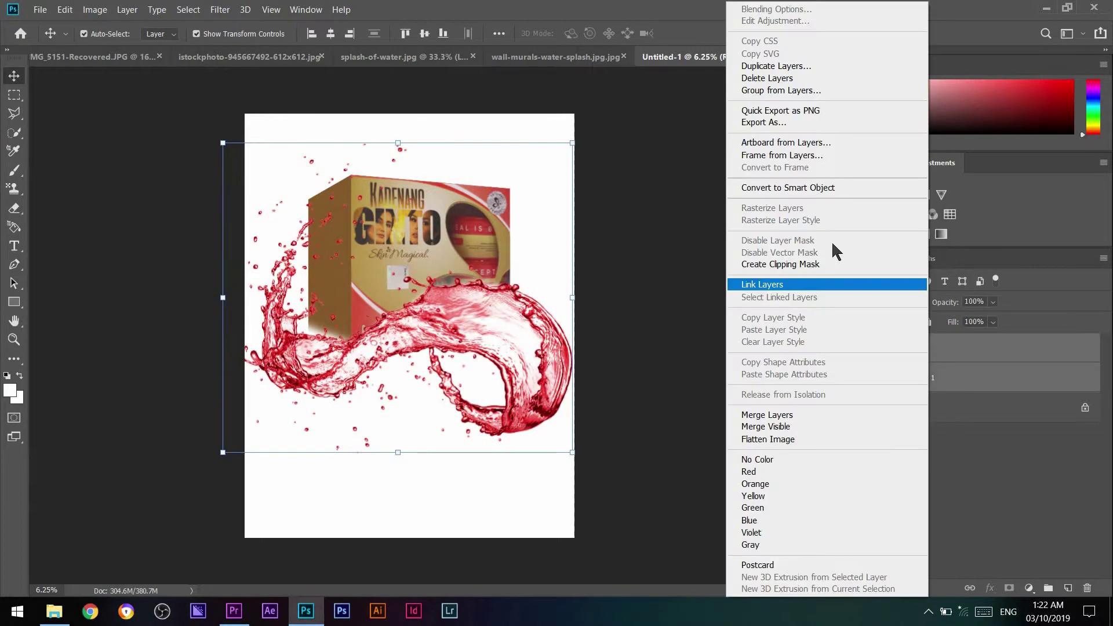
{"action": "left_click", "coordinate": [748, 485]}
{"action": "key", "text": "ctrl+t"}
{"action": "left_click_drag", "start_coordinate": [573, 473], "coordinate": [544, 448]}
{"action": "left_click_drag", "start_coordinate": [455, 313], "coordinate": [385, 227]}
Place the raf 1 photo from File Explorer into the IMG_5151-Recovered document
{"action": "key", "text": "super+e"}
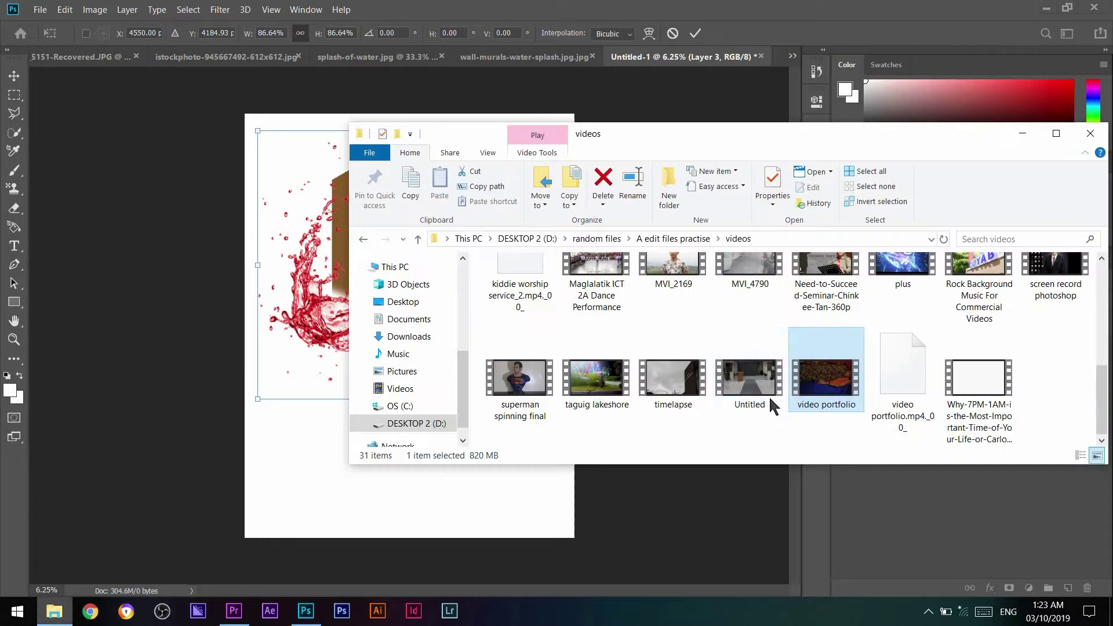
{"action": "key", "text": "alt+Up"}
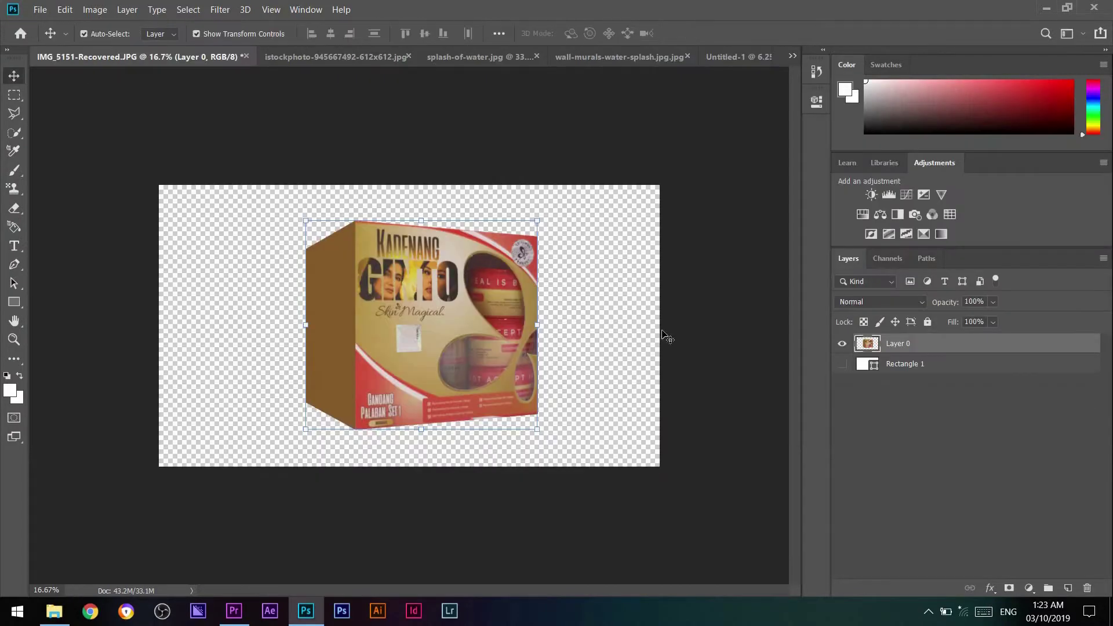
{"action": "left_click", "coordinate": [54, 612]}
{"action": "left_click_drag", "start_coordinate": [737, 256], "coordinate": [501, 275]}
{"action": "key", "text": "Return"}
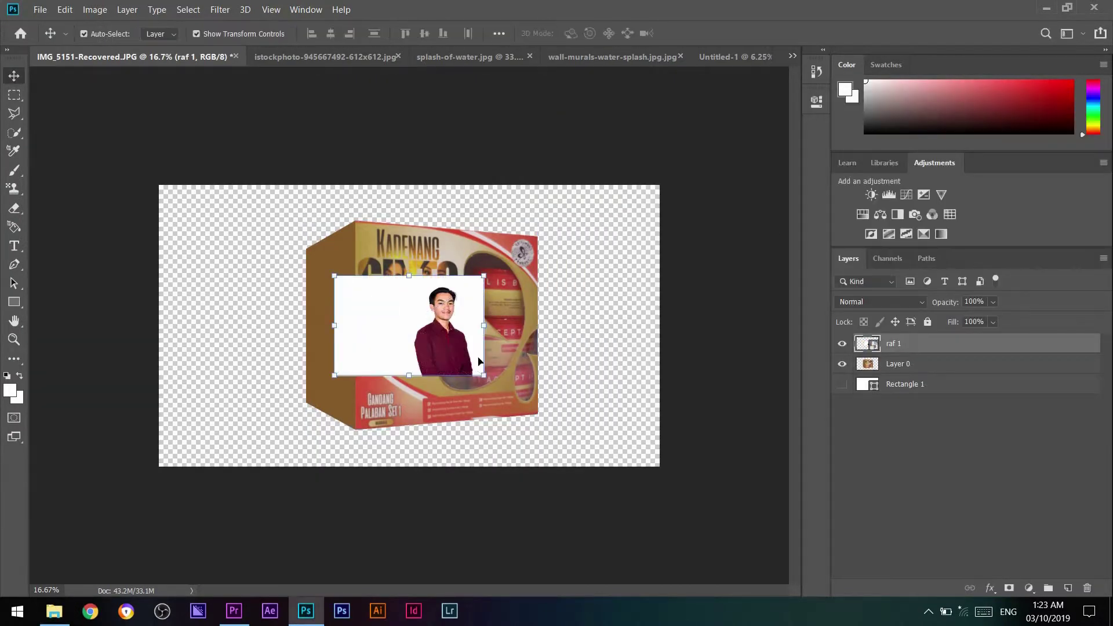
Transform the placed raf 1 photo and bring it into the Untitled-1 document
{"action": "key", "text": "ctrl+t"}
{"action": "left_click_drag", "start_coordinate": [483, 375], "coordinate": [566, 439]}
{"action": "left_click_drag", "start_coordinate": [427, 361], "coordinate": [754, 58]}
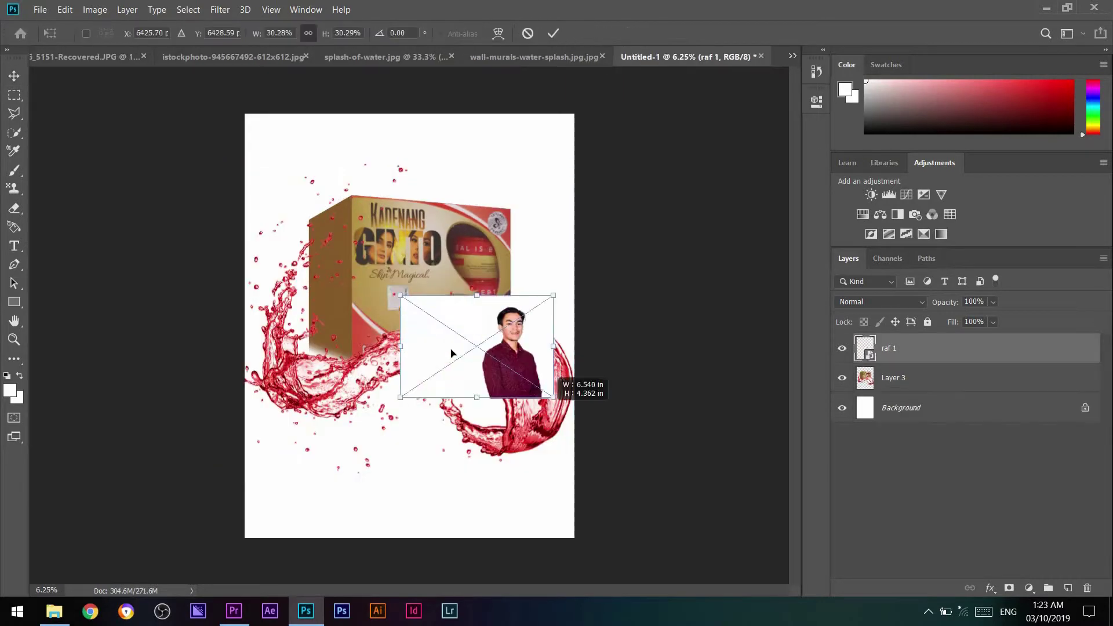
Hide Layer 3, enlarge the raf 1 photo and position the man in the upper middle of the page
{"action": "left_click_drag", "start_coordinate": [567, 373], "coordinate": [529, 355]}
{"action": "left_click", "coordinate": [843, 378]}
{"action": "left_click_drag", "start_coordinate": [441, 394], "coordinate": [521, 325]}
{"action": "left_click_drag", "start_coordinate": [529, 428], "coordinate": [590, 480]}
{"action": "left_click_drag", "start_coordinate": [472, 307], "coordinate": [440, 272]}
Try a Color Range selection of the white area around the man, hide the Background layer and clear the selection
{"action": "left_click", "coordinate": [188, 9]}
{"action": "left_click", "coordinate": [363, 99]}
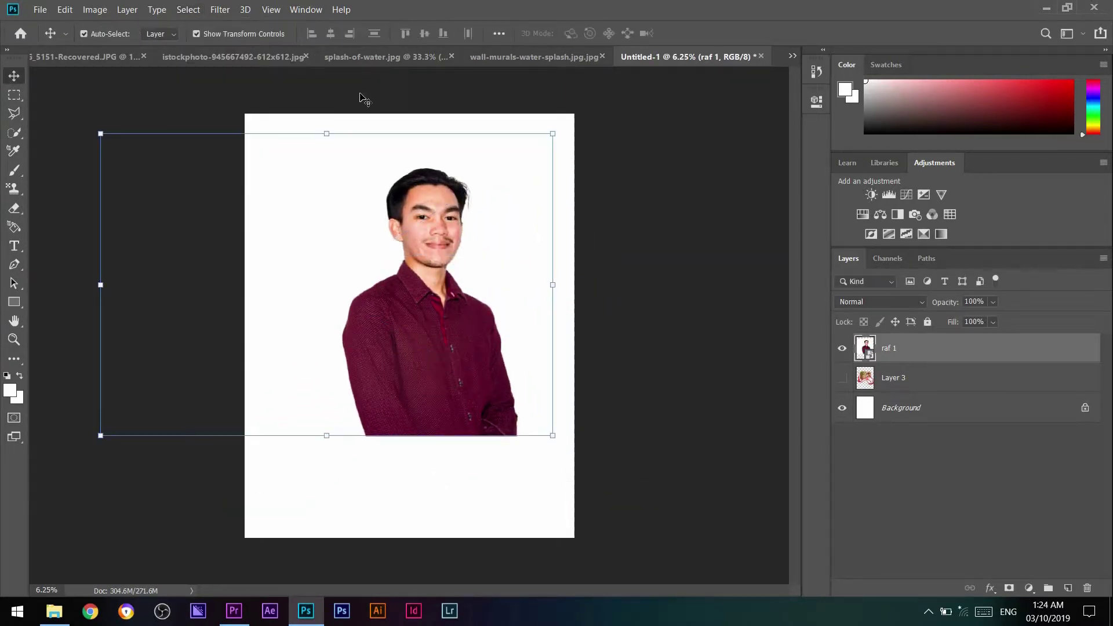
{"action": "left_click", "coordinate": [188, 9]}
{"action": "left_click", "coordinate": [213, 144]}
{"action": "left_click", "coordinate": [716, 149]}
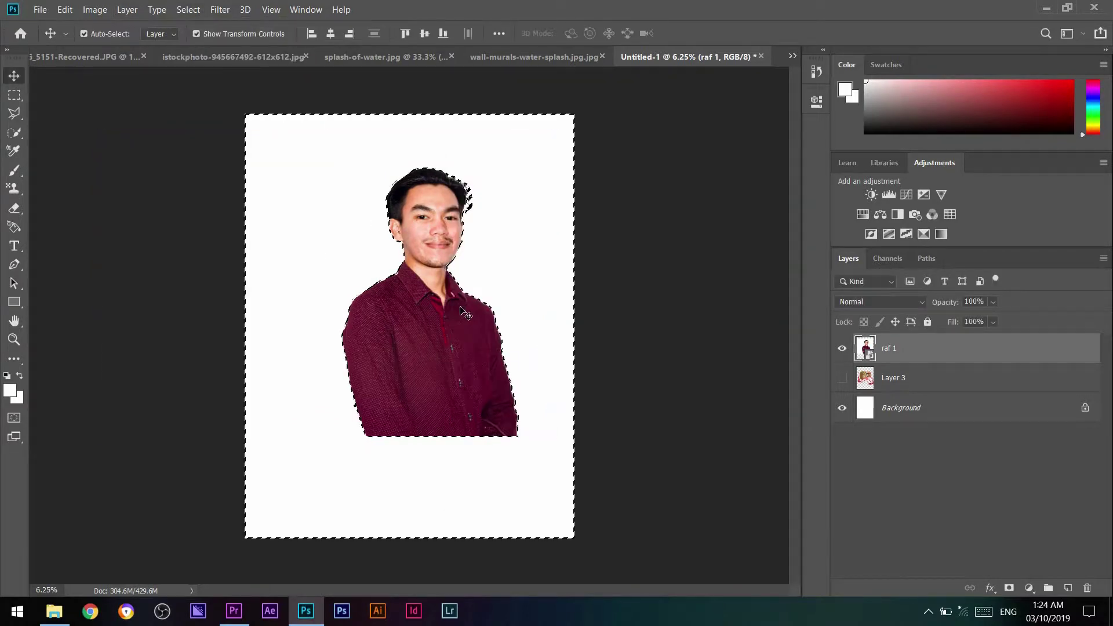
{"action": "left_click", "coordinate": [842, 408]}
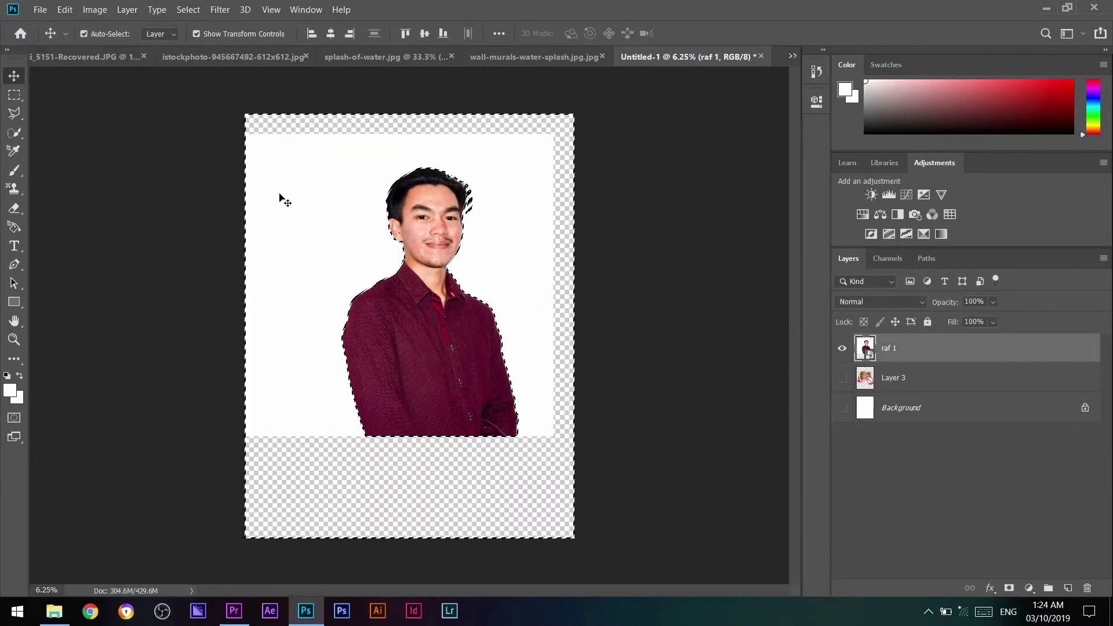
{"action": "key", "text": "ctrl+d"}
Try masking raf 1 with a Color Range selection at fuzziness 27, and delete the layer mask
{"action": "left_click", "coordinate": [189, 9]}
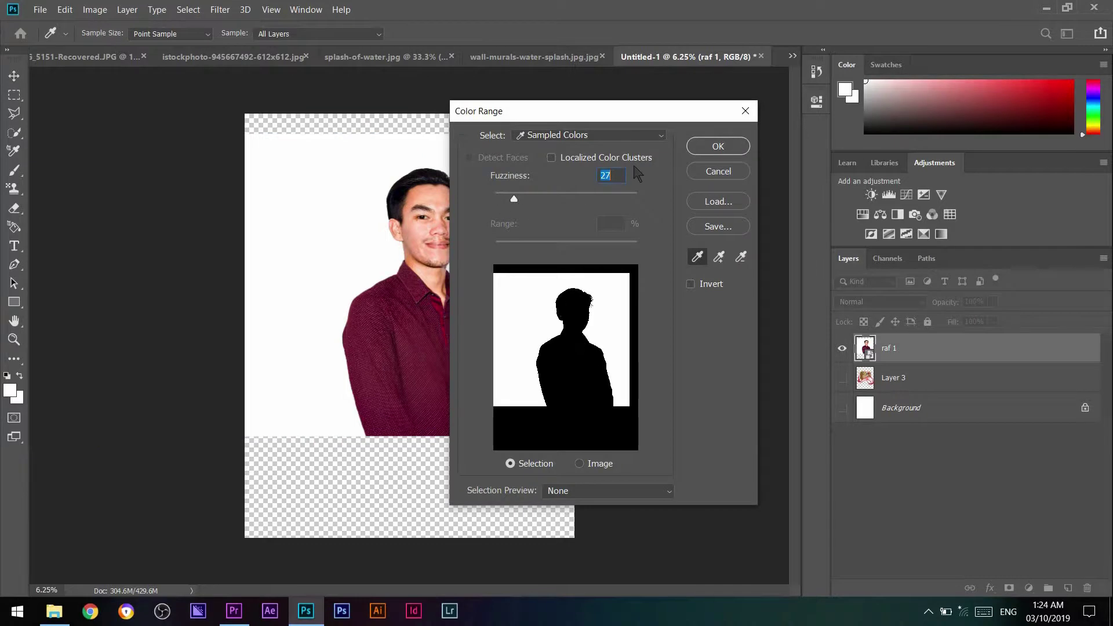
{"action": "key", "text": "Return"}
{"action": "left_click", "coordinate": [1010, 589]}
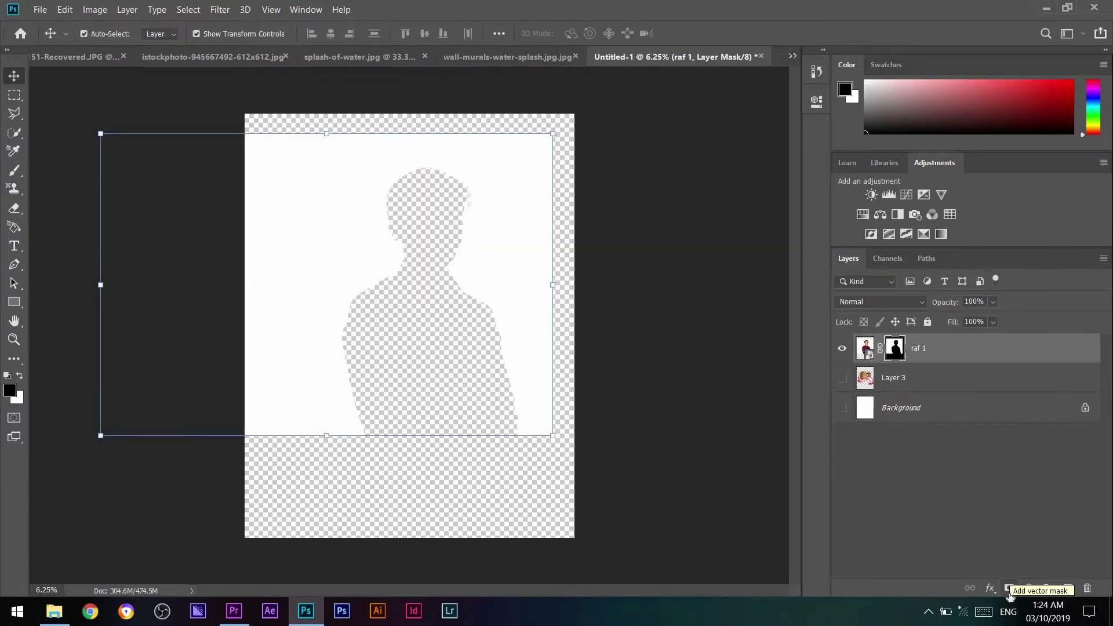
{"action": "right_click", "coordinate": [896, 350]}
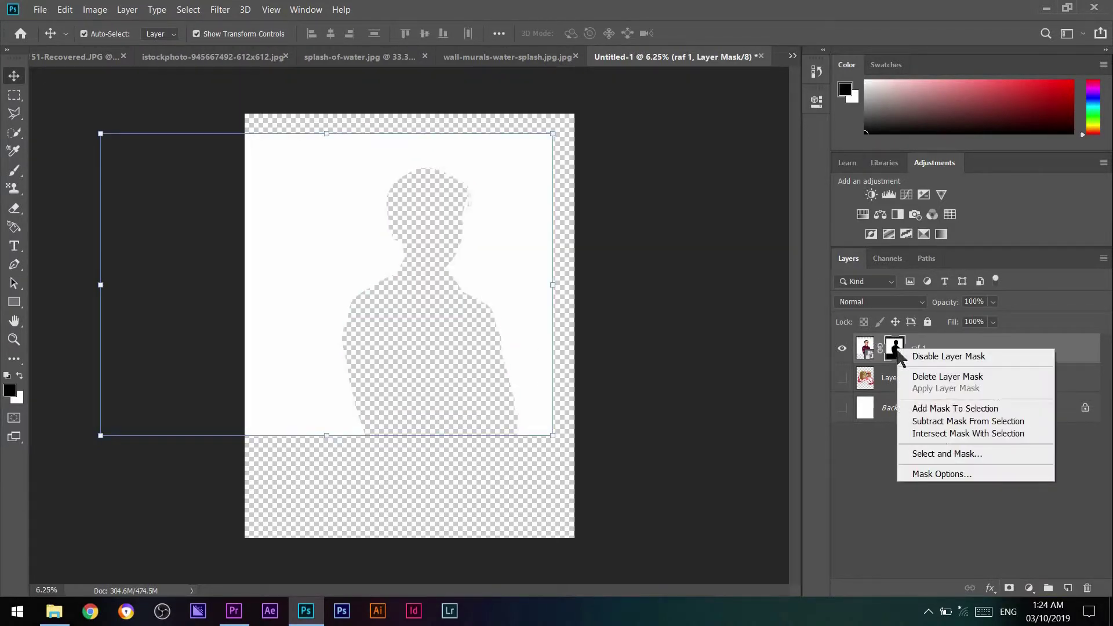
{"action": "left_click", "coordinate": [947, 376]}
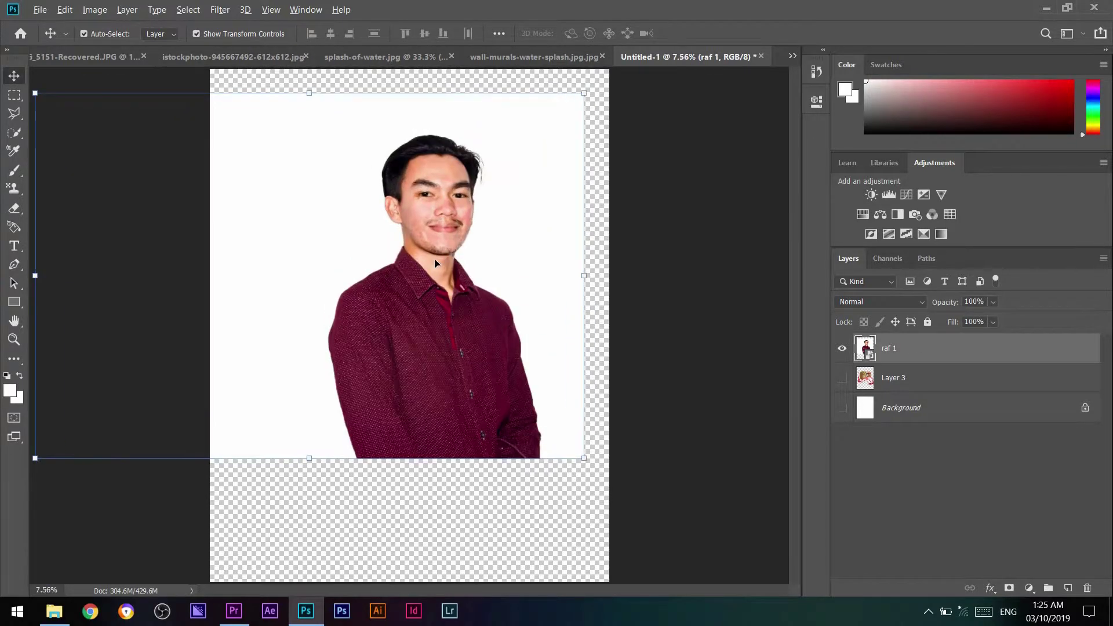
Select the man with the Quick Selection tool at 1291 px and add a layer mask hiding the white backdrop
{"action": "key", "text": "w"}
{"action": "key", "text": "bracketright"}
{"action": "key", "text": "bracketright"}
{"action": "key", "text": "bracketright"}
{"action": "key", "text": "bracketright"}
{"action": "key", "text": "bracketright"}
{"action": "key", "text": "bracketright"}
{"action": "key", "text": "bracketright"}
{"action": "key", "text": "bracketright"}
{"action": "key", "text": "bracketright"}
{"action": "key", "text": "bracketright"}
{"action": "left_click", "coordinate": [1009, 588]}
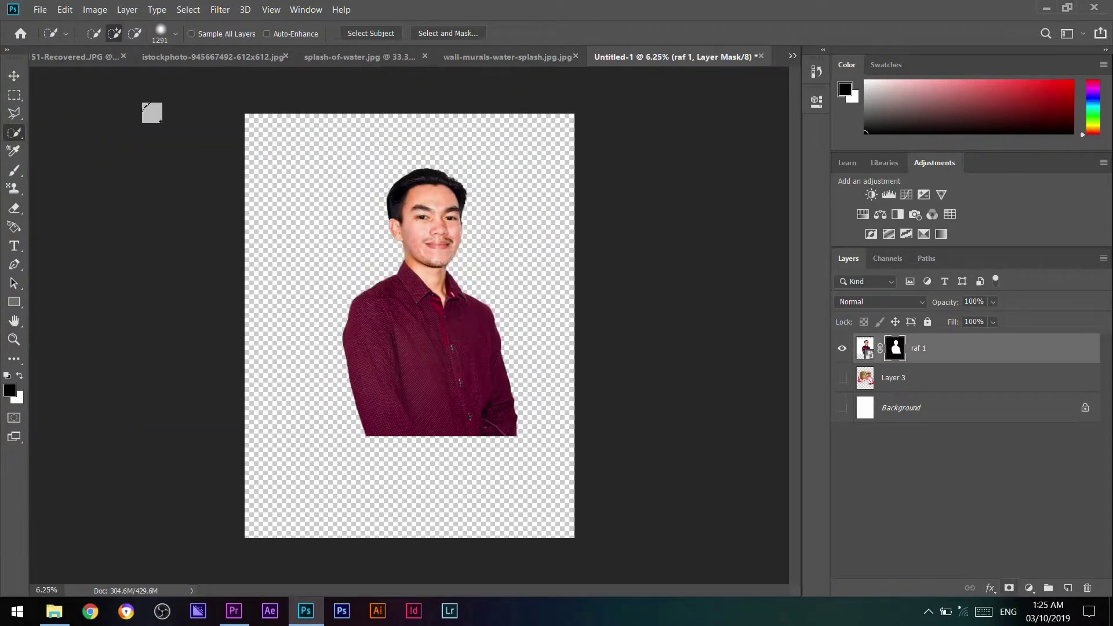
Move the cut-out portrait slightly to the left and down on the page
{"action": "key", "text": "v"}
{"action": "scroll", "coordinate": [421, 313], "scroll_direction": "up", "scroll_amount": 2}
{"action": "scroll", "coordinate": [422, 314], "scroll_direction": "down", "scroll_amount": 2}
{"action": "left_click_drag", "start_coordinate": [421, 314], "coordinate": [411, 314]}
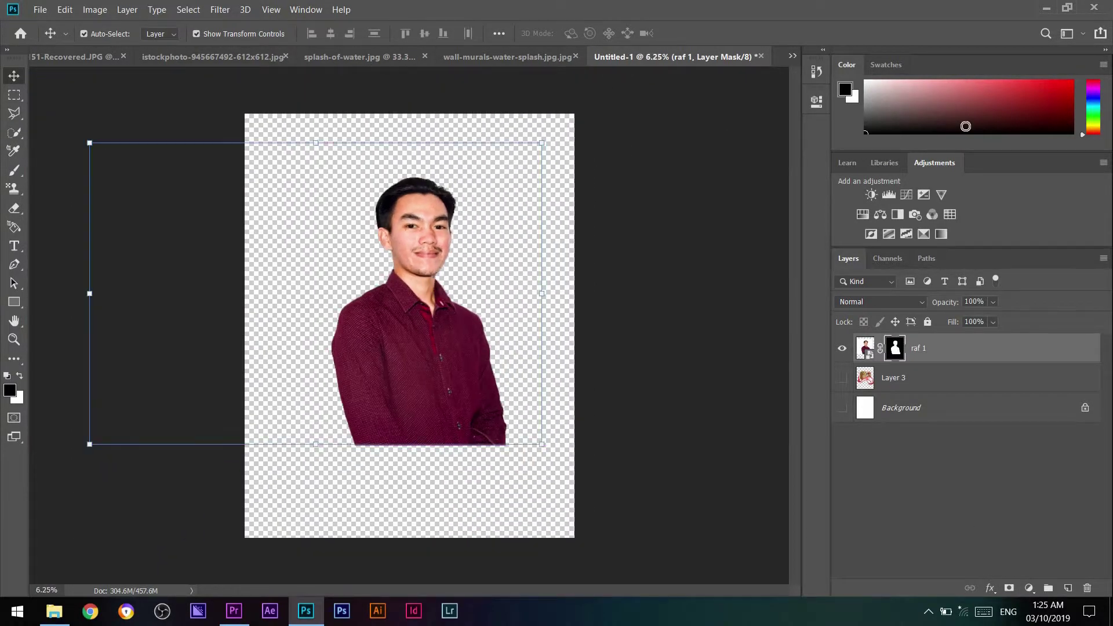
Add a Color Lookup adjustment layer above raf 1 and nudge the portrait slightly downward
{"action": "left_click", "coordinate": [865, 395]}
{"action": "left_click", "coordinate": [1029, 588]}
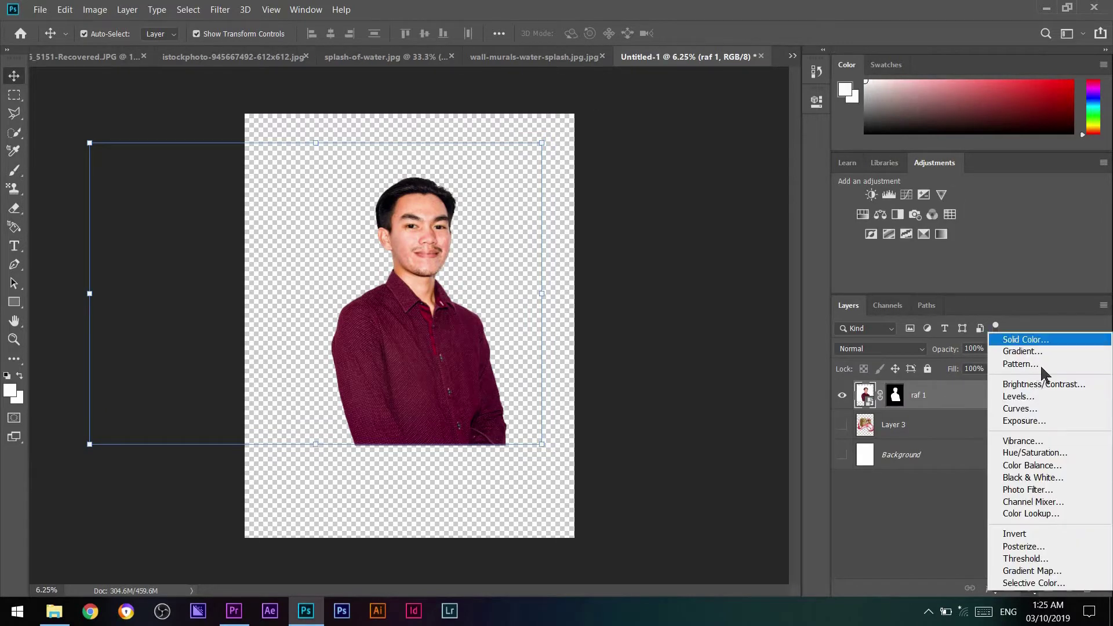
{"action": "left_click", "coordinate": [1061, 515]}
{"action": "left_click", "coordinate": [775, 96]}
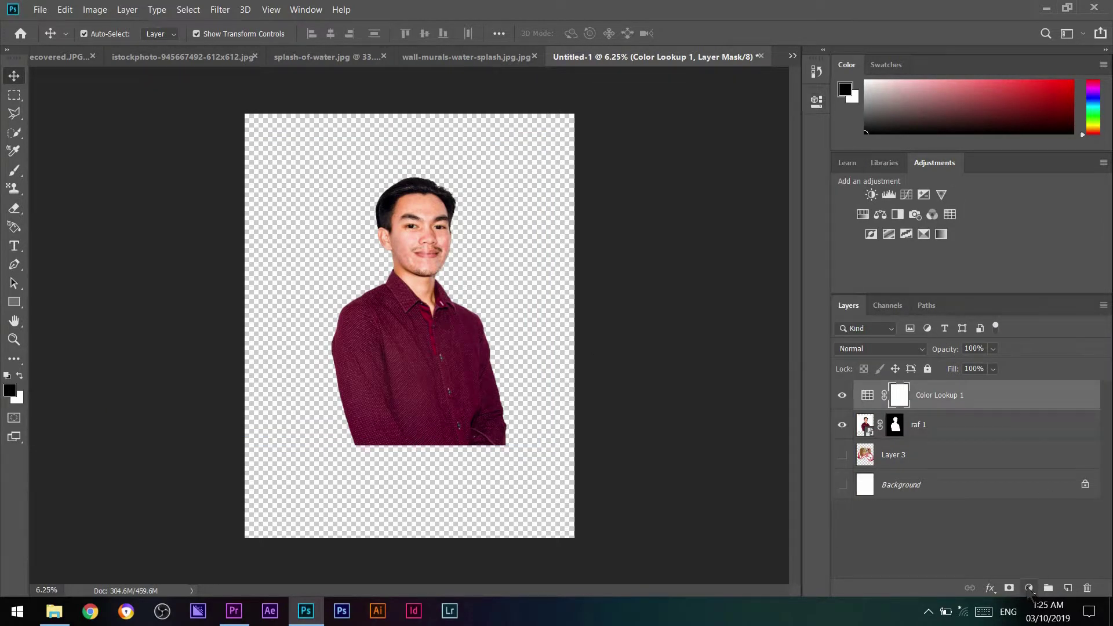
{"action": "left_click", "coordinate": [1030, 587]}
{"action": "left_click", "coordinate": [427, 327]}
{"action": "left_click", "coordinate": [426, 328]}
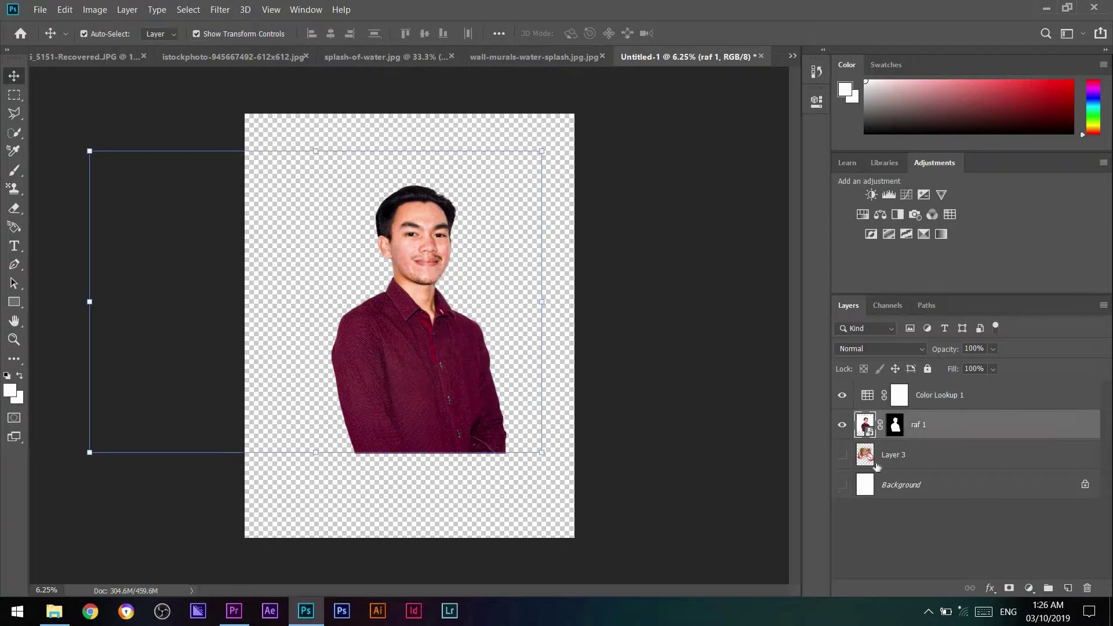
Copy the blue water splash from another open document into Untitled-1 and scale it down over the man's lower torso
{"action": "left_click", "coordinate": [301, 56]}
{"action": "left_click", "coordinate": [580, 56]}
{"action": "left_click", "coordinate": [280, 56]}
{"action": "left_click_drag", "start_coordinate": [430, 316], "coordinate": [458, 545]}
{"action": "key", "text": "ctrl+t"}
{"action": "left_click_drag", "start_coordinate": [641, 542], "coordinate": [447, 398]}
{"action": "key", "text": "Return"}
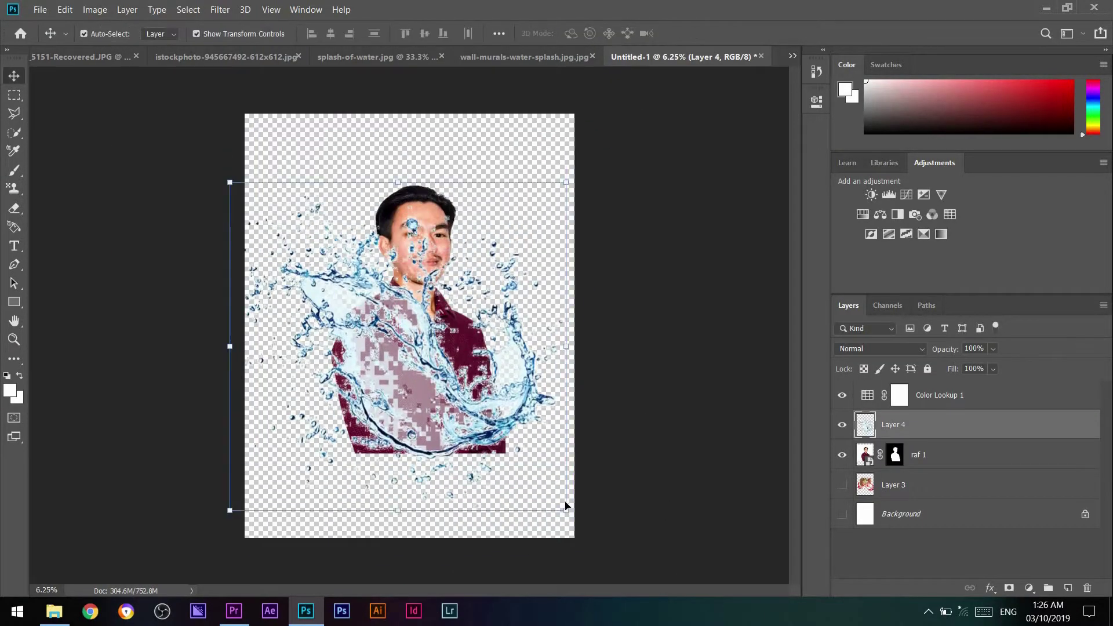
{"action": "mouse_move", "coordinate": [566, 510]}
{"action": "left_mouse_down"}
{"action": "mouse_move", "coordinate": [442, 417]}
{"action": "mouse_move", "coordinate": [567, 510]}
{"action": "left_mouse_up"}
{"action": "key", "text": "Return"}
Move the raf 1 portrait upward so the man's head and shoulders sit above the splash
{"action": "left_click", "coordinate": [420, 215]}
{"action": "left_click_drag", "start_coordinate": [420, 216], "coordinate": [419, 187]}
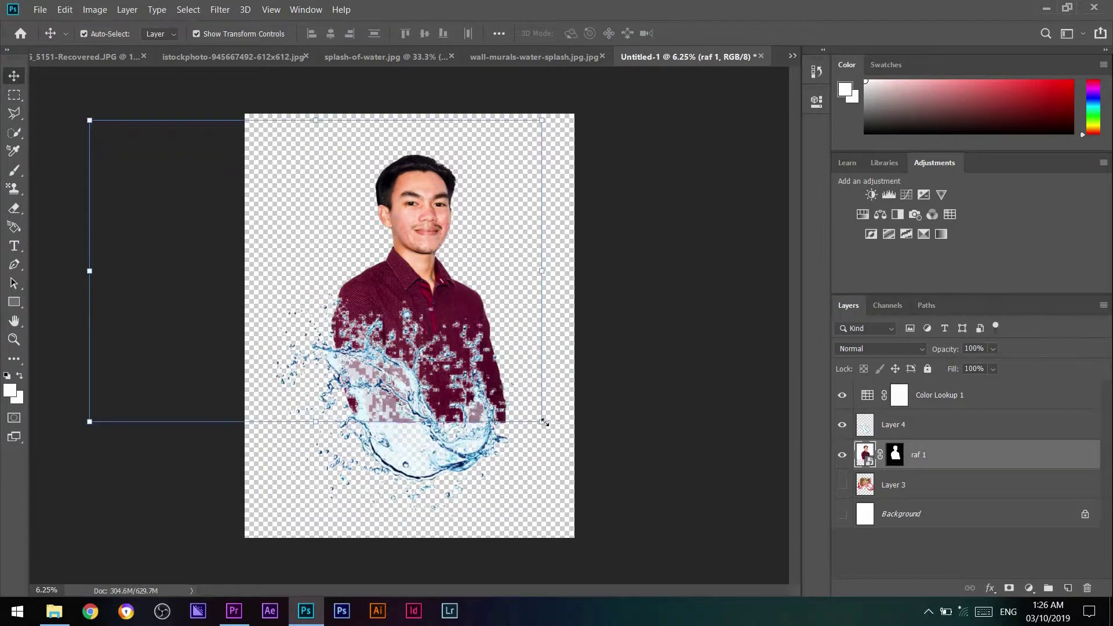
{"action": "key", "text": "Return"}
Enlarge the Layer 4 splash around the man's torso and show the white Background layer again
{"action": "left_click", "coordinate": [464, 450]}
{"action": "key", "text": "ctrl+t"}
{"action": "left_click_drag", "start_coordinate": [510, 499], "coordinate": [516, 283]}
{"action": "key", "text": "Return"}
{"action": "left_click", "coordinate": [842, 513]}
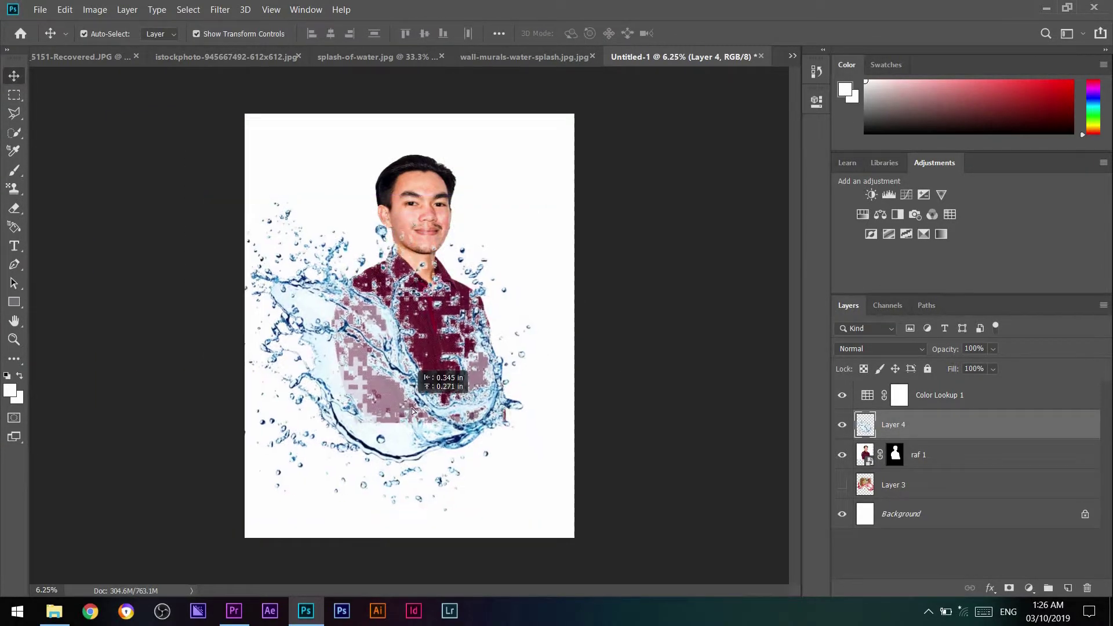
Try adding a second mask to the raf 1 layer for painting with the Brush tool
{"action": "left_click", "coordinate": [949, 457]}
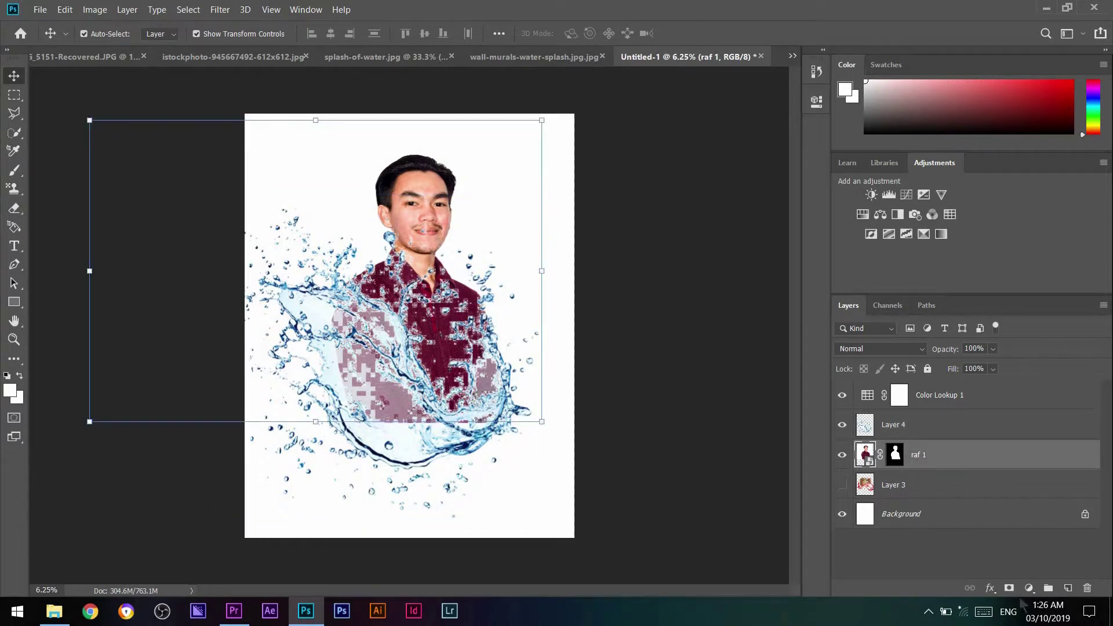
{"action": "left_click", "coordinate": [14, 170]}
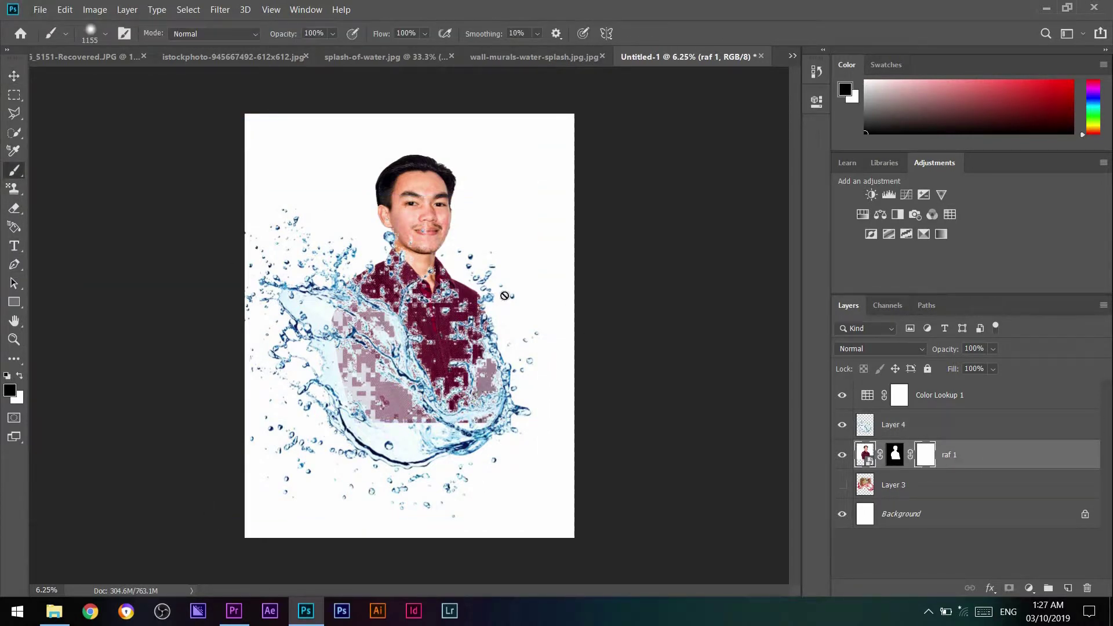
{"action": "key", "text": "v"}
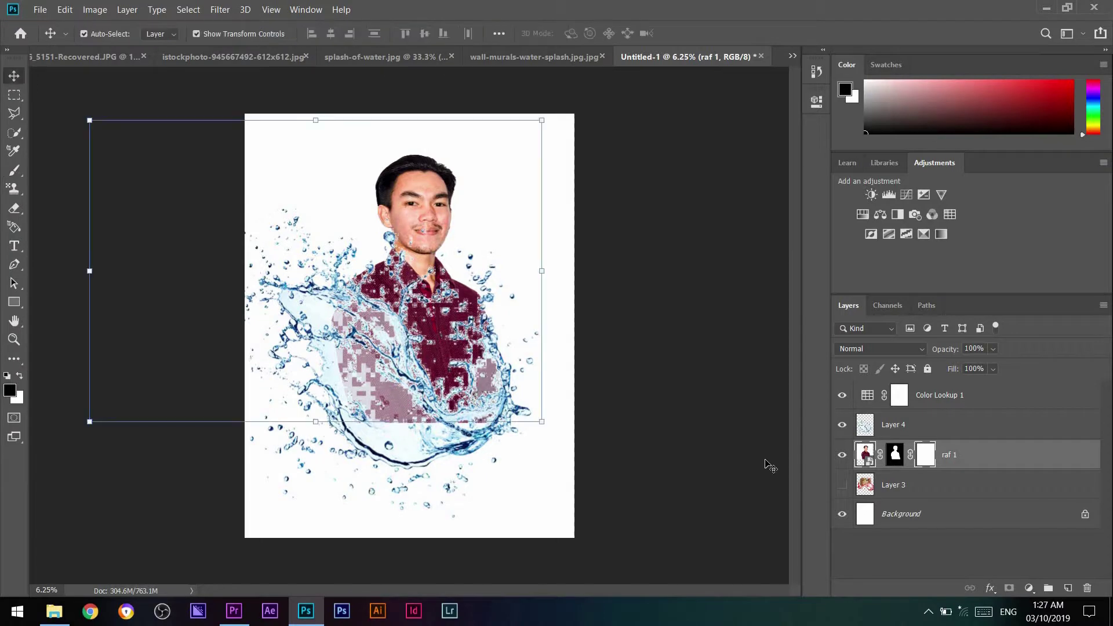
Try adding the raf 1 layer mask to the selection and subtracting it from the selection
{"action": "left_click", "coordinate": [896, 455]}
{"action": "right_click", "coordinate": [896, 456]}
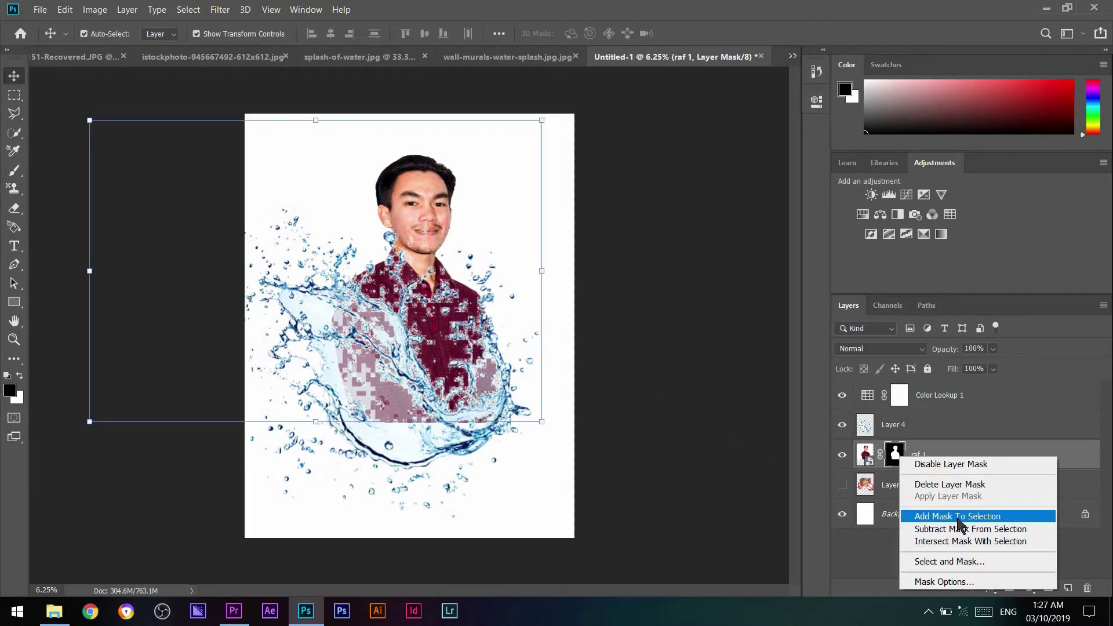
{"action": "left_click", "coordinate": [958, 518]}
{"action": "right_click", "coordinate": [897, 457]}
{"action": "left_click", "coordinate": [940, 530]}
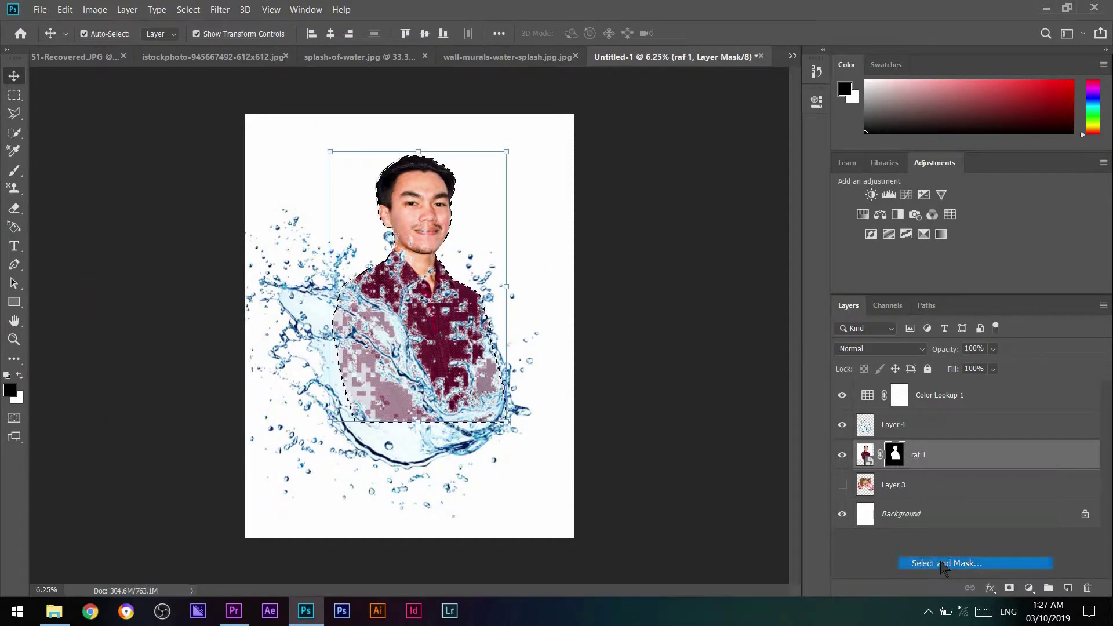
{"action": "left_click", "coordinate": [552, 241]}
Try disabling and re-enabling the raf 1 layer mask, and load the mask as a selection
{"action": "right_click", "coordinate": [901, 461]}
{"action": "left_click", "coordinate": [919, 473]}
{"action": "left_click", "coordinate": [897, 457], "text": "shift"}
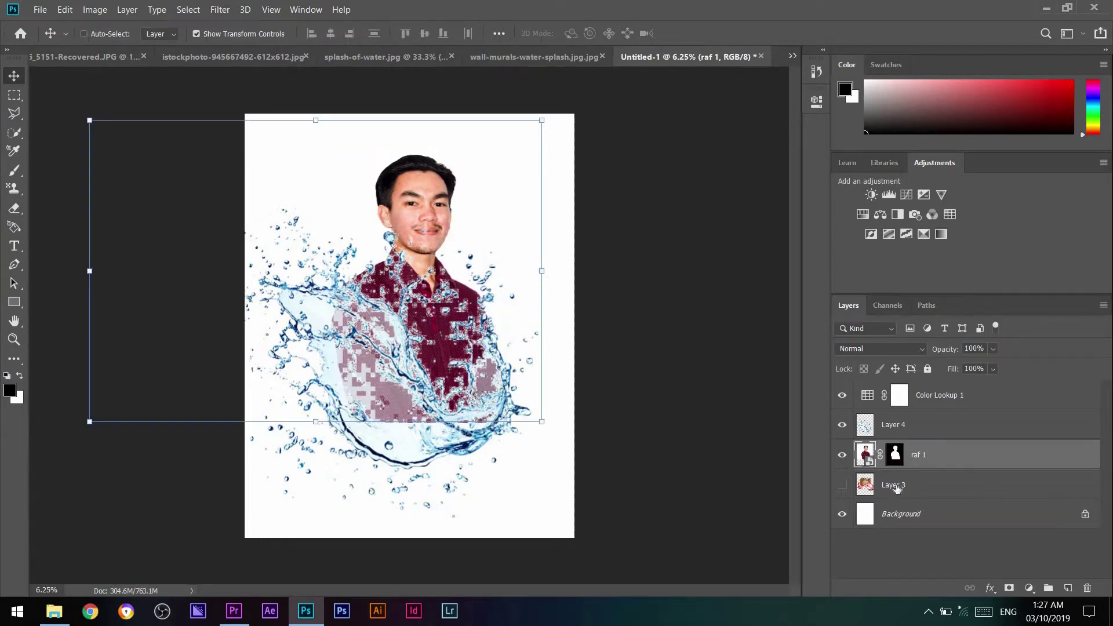
{"action": "right_click", "coordinate": [898, 459]}
{"action": "left_click", "coordinate": [970, 582]}
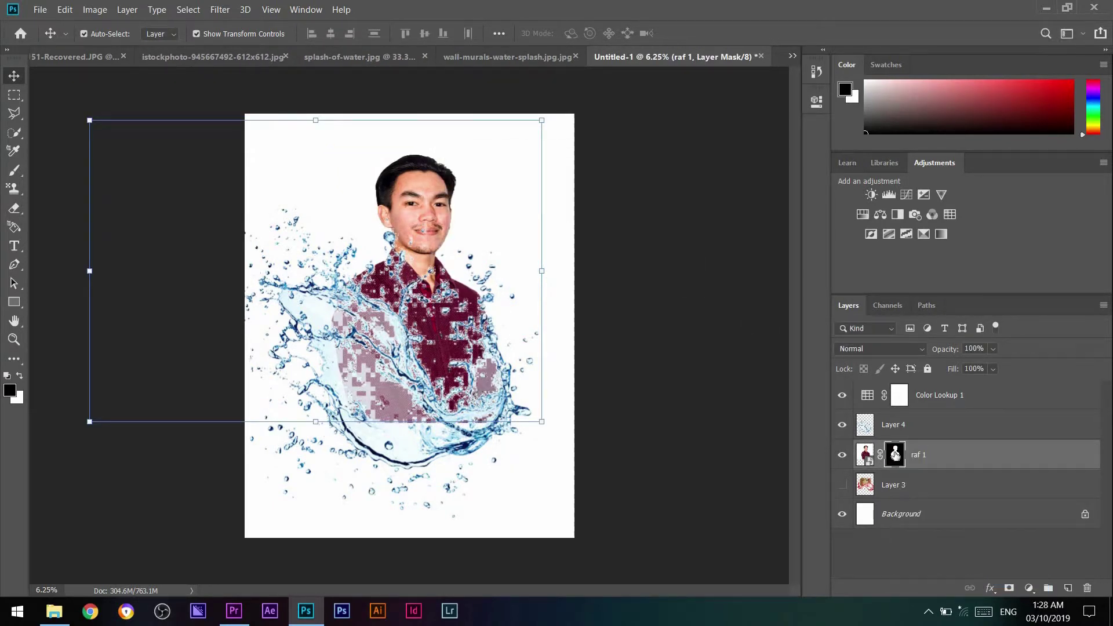
{"action": "right_click", "coordinate": [897, 455]}
{"action": "left_click", "coordinate": [956, 513]}
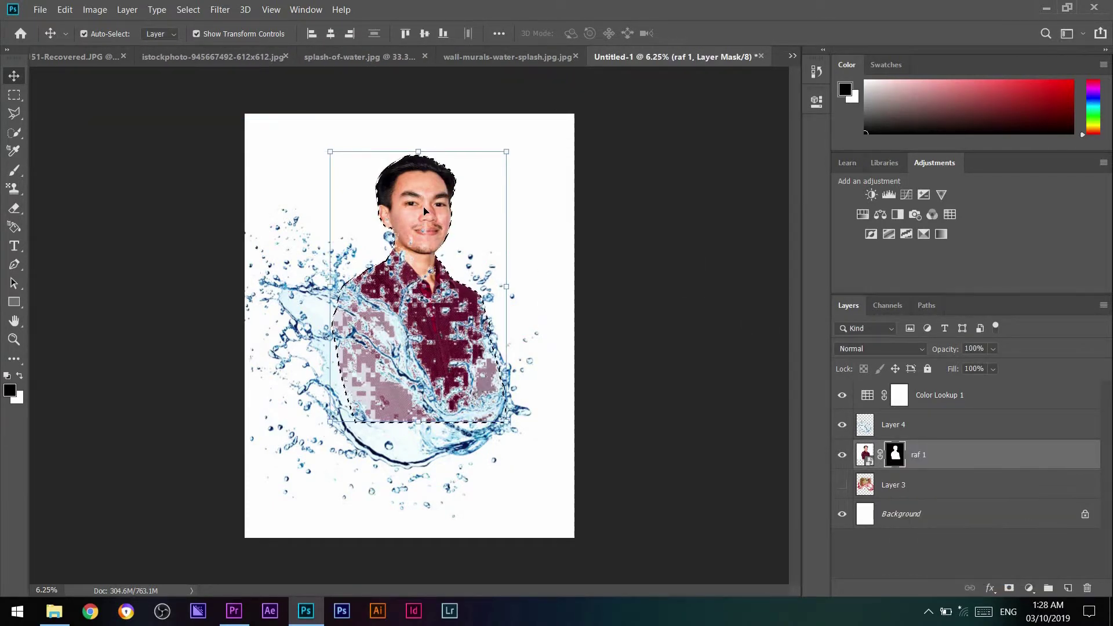
Move the raf 1 portrait up about 0.79 in above the splash and rasterize the layer
{"action": "left_click_drag", "start_coordinate": [399, 195], "coordinate": [398, 176]}
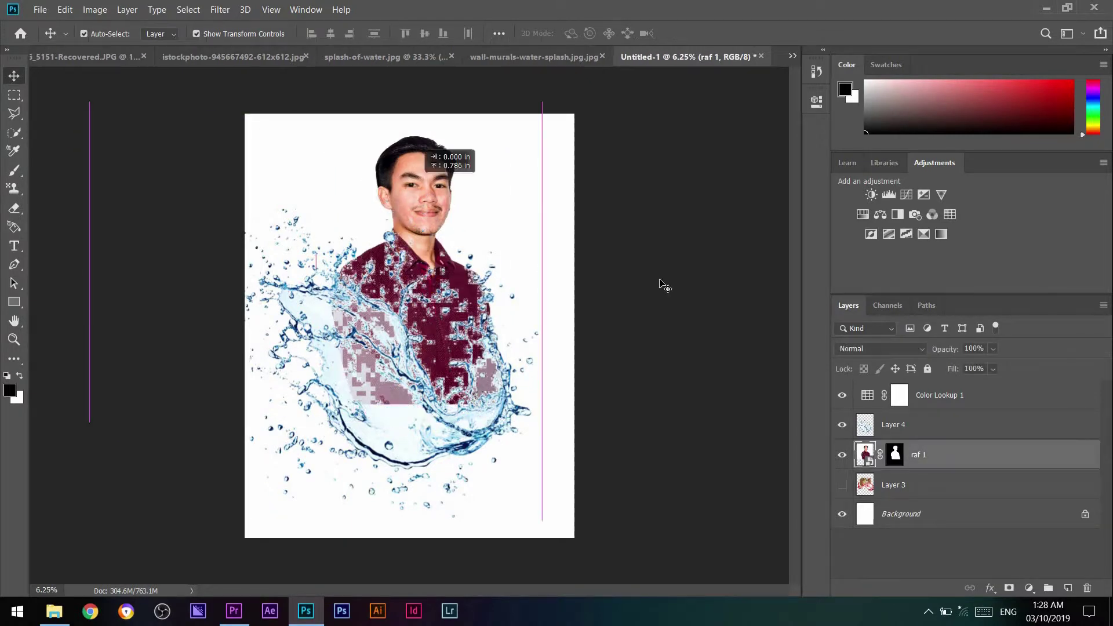
{"action": "right_click", "coordinate": [950, 455]}
{"action": "key", "text": "Escape"}
{"action": "right_click", "coordinate": [923, 455]}
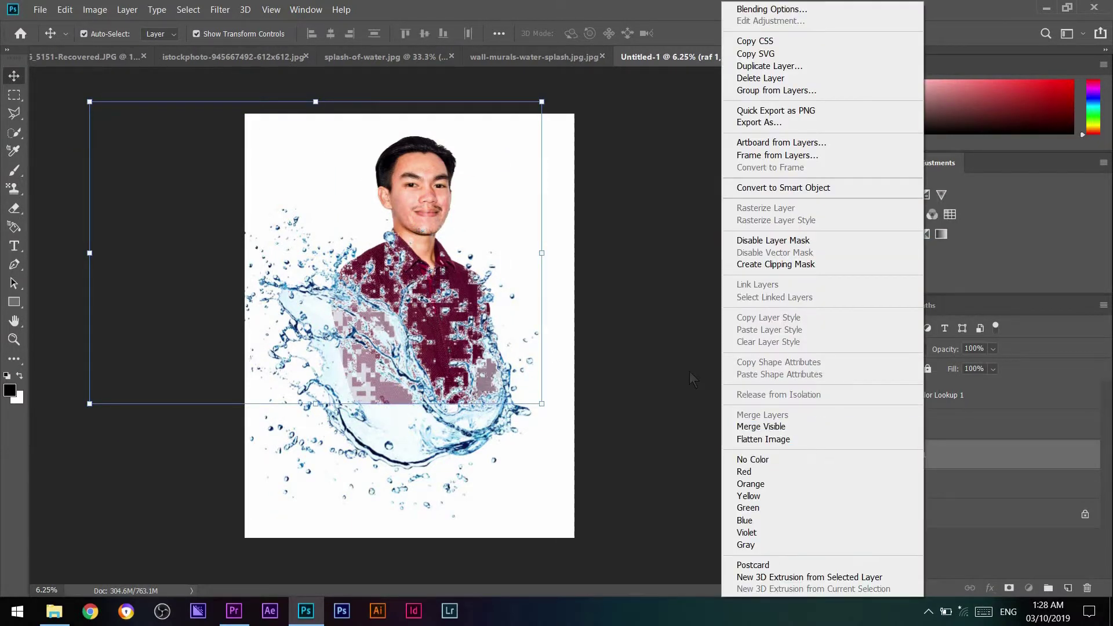
{"action": "left_click", "coordinate": [690, 372]}
Paint black on the raf 1 layer mask to hide the shirt behind the splash, and shift the splash slightly
{"action": "key", "text": "b"}
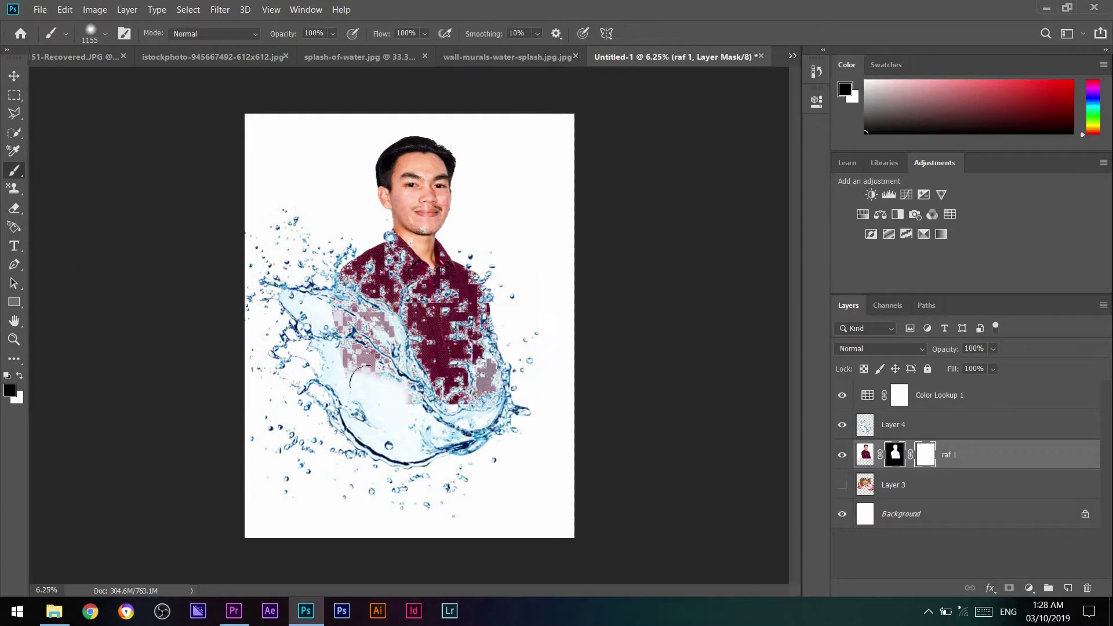
{"action": "right_click", "coordinate": [371, 356]}
{"action": "key", "text": "Escape"}
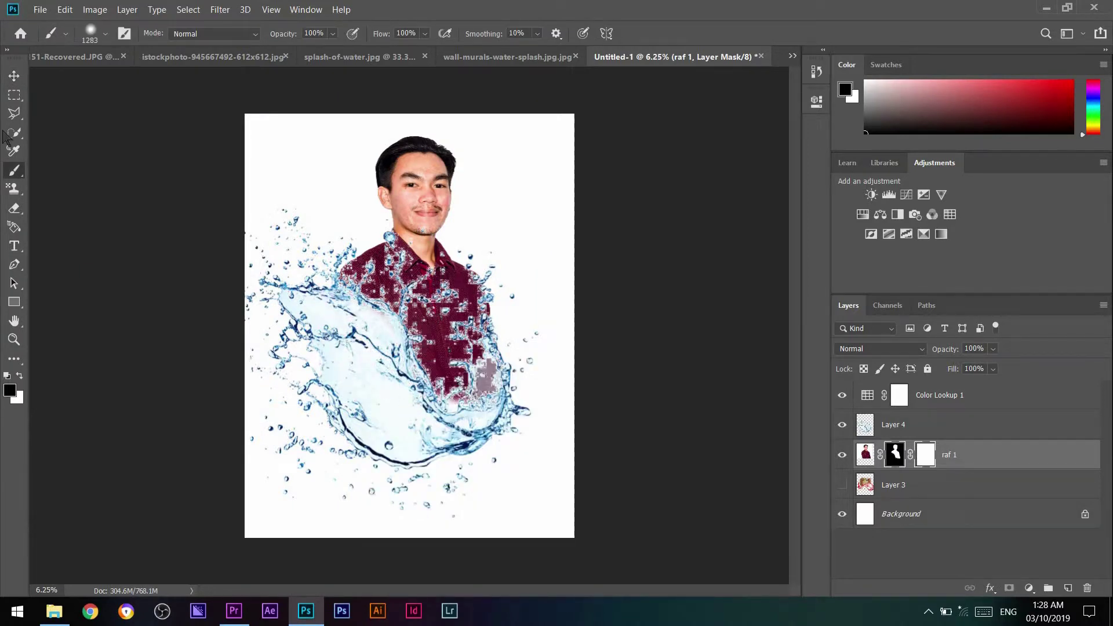
{"action": "left_click_drag", "start_coordinate": [441, 446], "coordinate": [433, 440]}
{"action": "left_click", "coordinate": [110, 112], "text": "ctrl"}
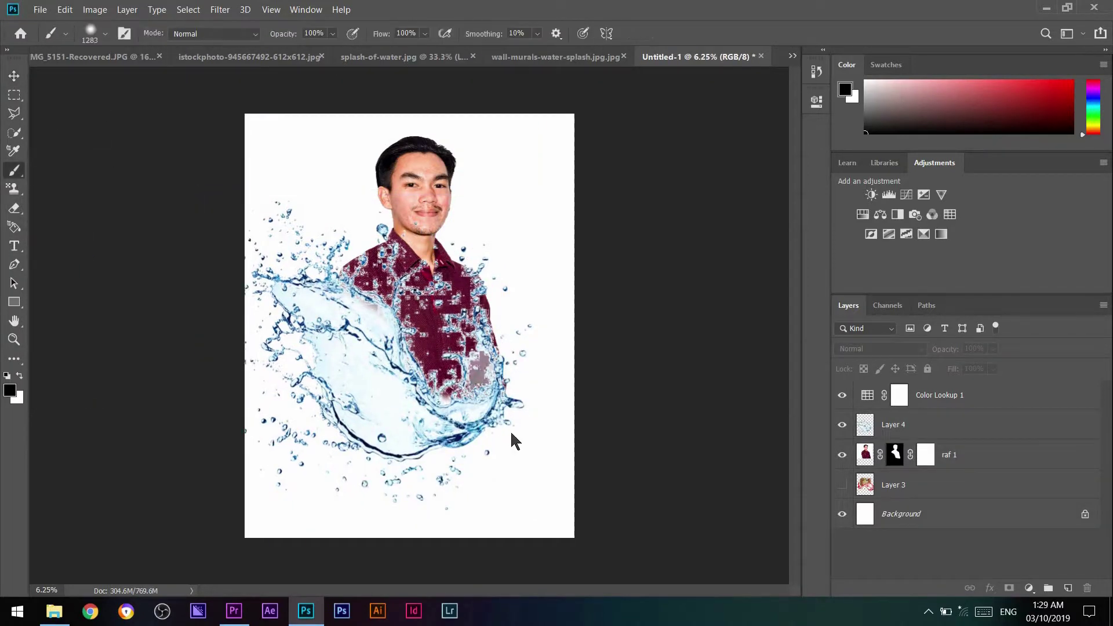
Compare the image with Layer 4 hidden and shown, and undo the recent painting, moving and rasterizing of raf 1
{"action": "left_click", "coordinate": [956, 455]}
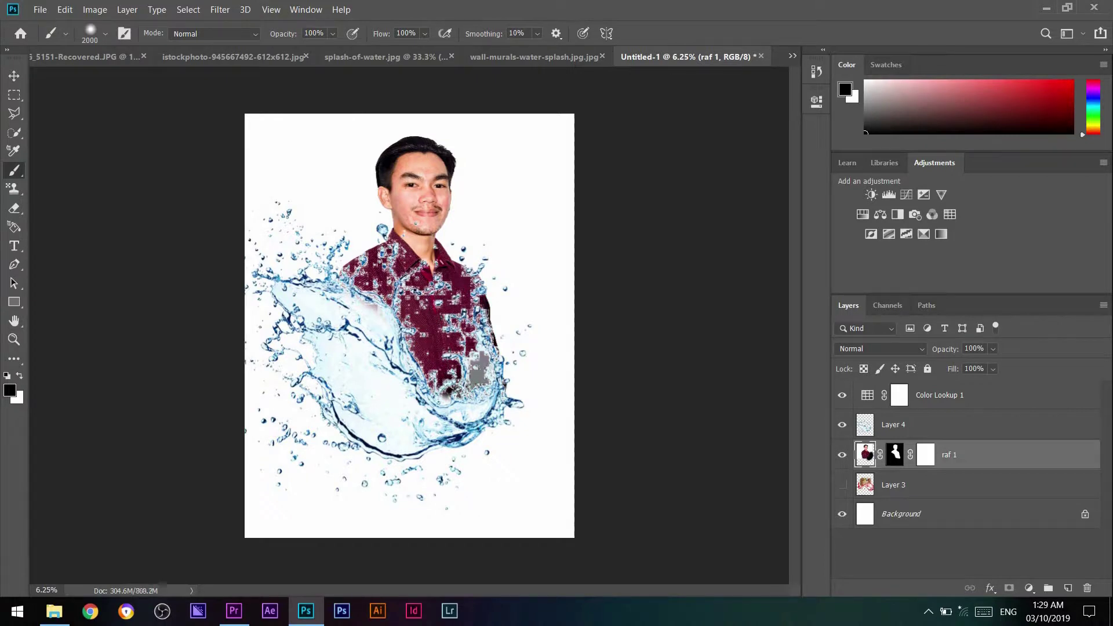
{"action": "left_click", "coordinate": [842, 425]}
{"action": "left_click", "coordinate": [842, 424]}
{"action": "key", "text": "ctrl+z"}
{"action": "key", "text": "ctrl+z"}
{"action": "key", "text": "ctrl+z"}
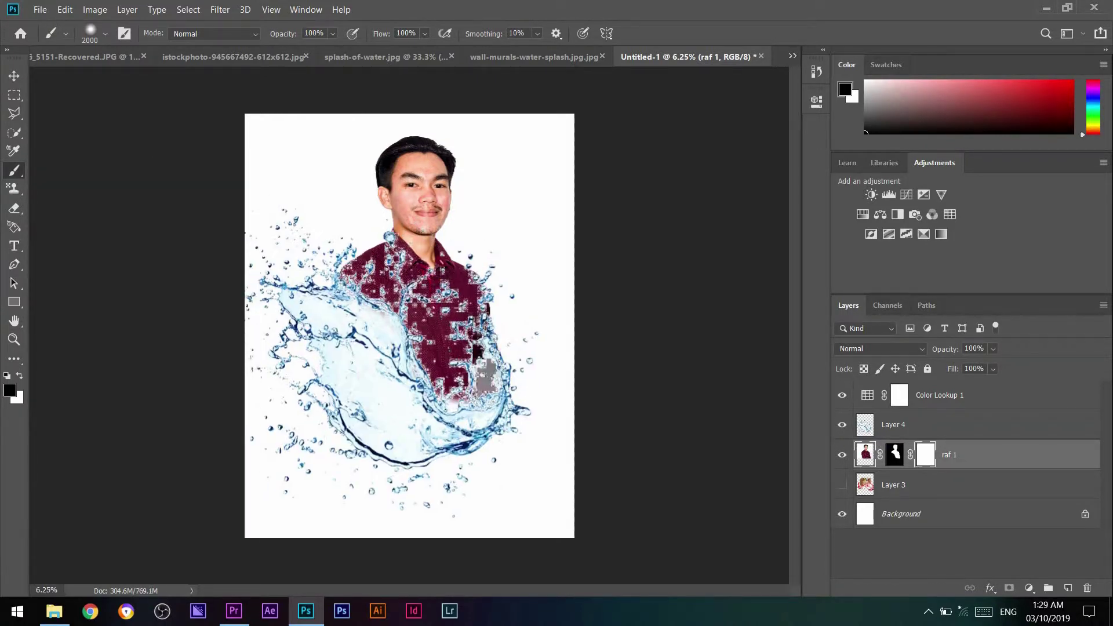
{"action": "key", "text": "ctrl+z"}
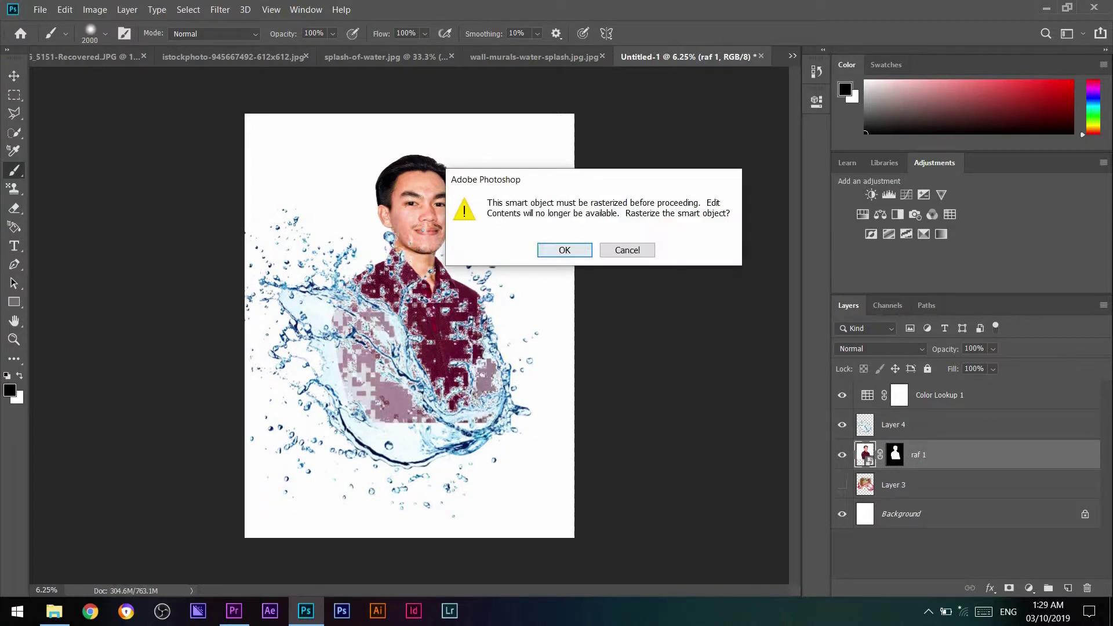
Rasterize the raf 1 smart object and paint black on its mask to hide the shirt parts behind the splash
{"action": "key", "text": "Return"}
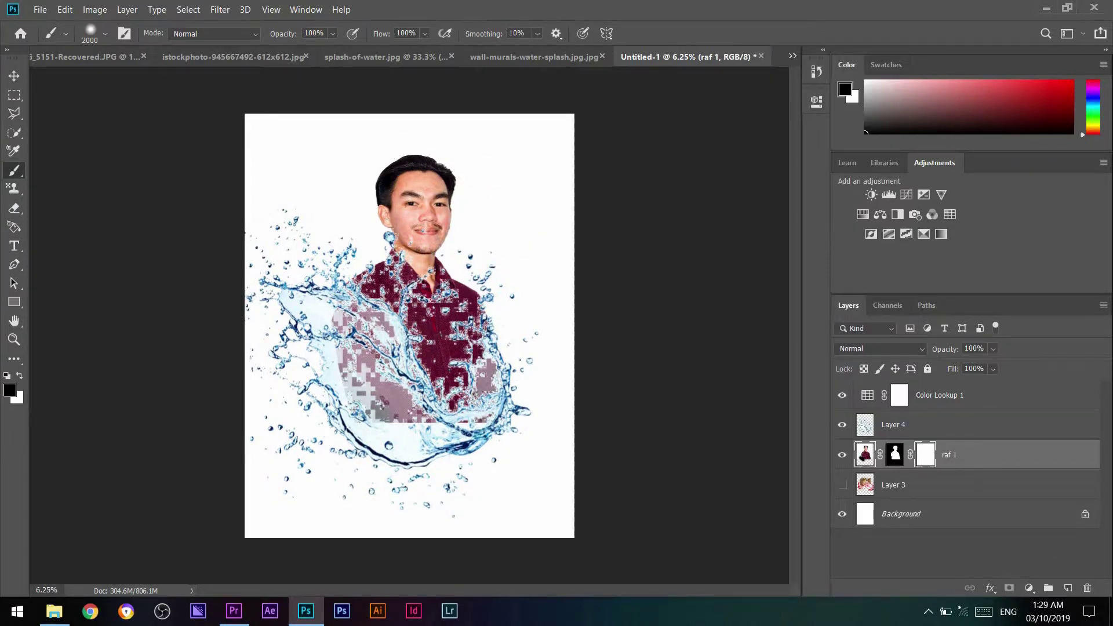
{"action": "right_click", "coordinate": [17, 174]}
{"action": "left_click", "coordinate": [73, 170]}
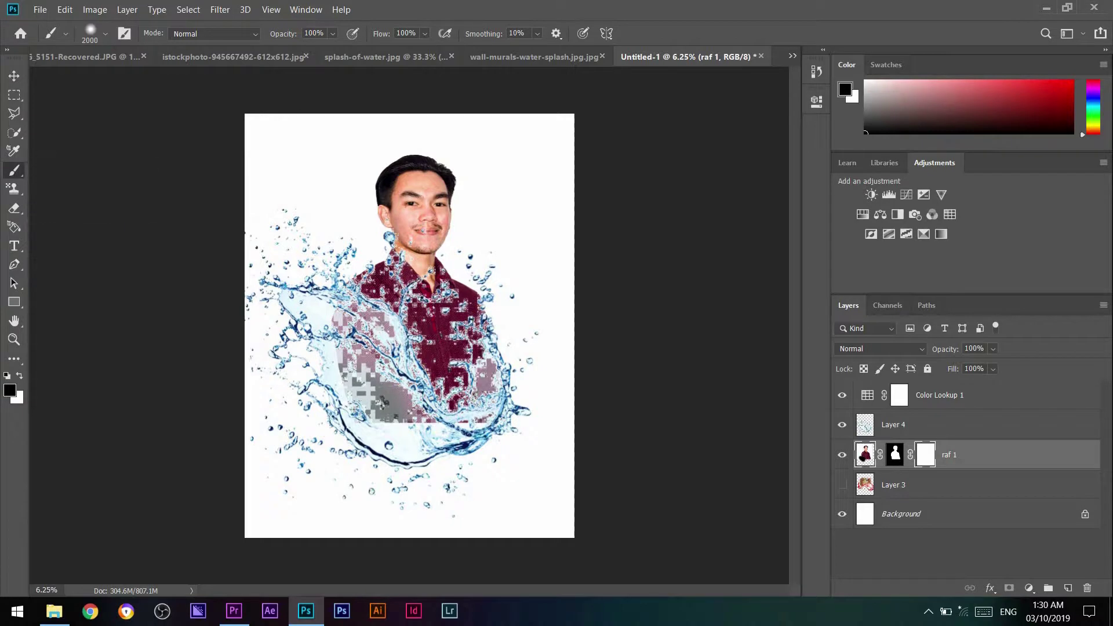
{"action": "left_click", "coordinate": [895, 454]}
{"action": "mouse_move", "coordinate": [482, 324]}
{"action": "left_mouse_down"}
{"action": "mouse_move", "coordinate": [441, 406]}
{"action": "mouse_move", "coordinate": [377, 325]}
{"action": "left_mouse_up"}
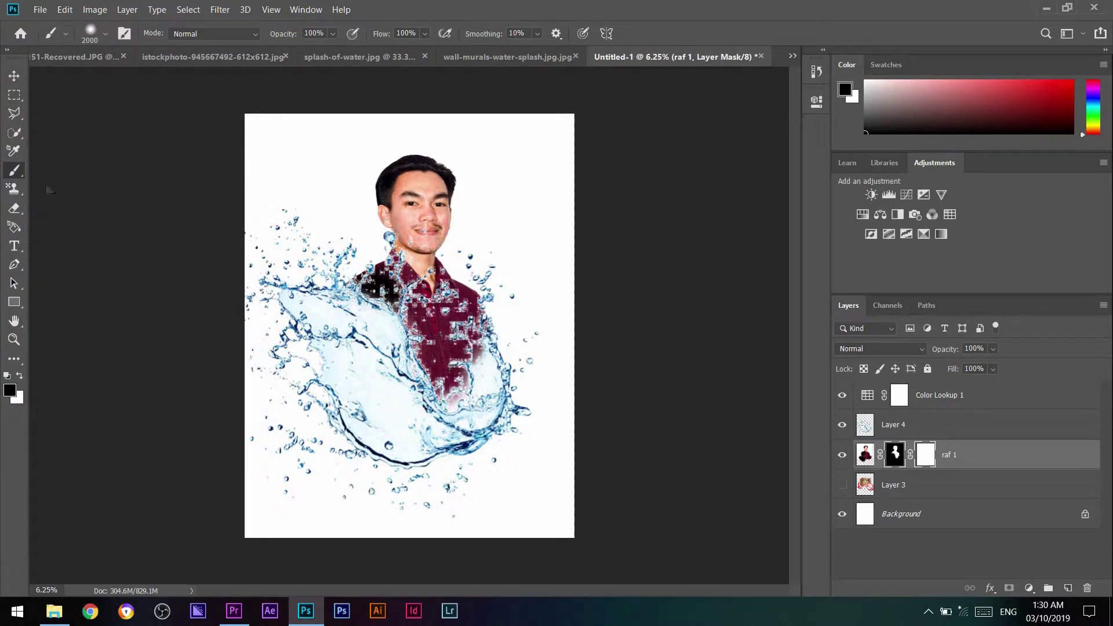
{"action": "right_click", "coordinate": [14, 170]}
{"action": "left_click", "coordinate": [124, 175]}
{"action": "left_click", "coordinate": [124, 33]}
Shift the Layer 4 splash slightly upward and colorize it a saturated red with Hue/Saturation at hue 0
{"action": "left_click", "coordinate": [14, 75]}
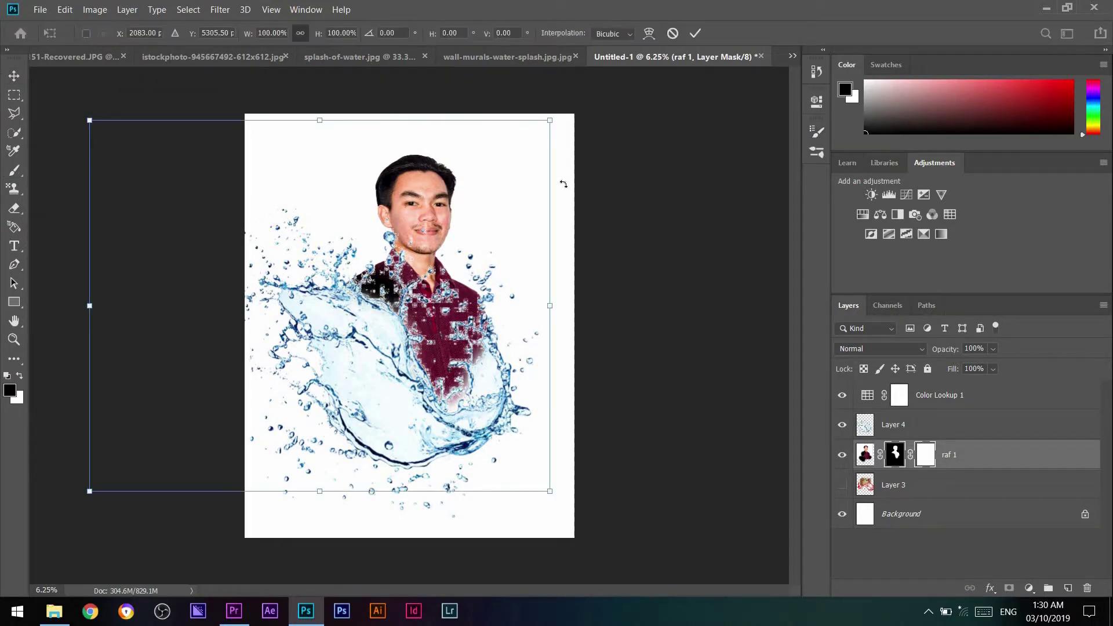
{"action": "left_click_drag", "start_coordinate": [464, 400], "coordinate": [461, 374]}
{"action": "left_click", "coordinate": [95, 9]}
{"action": "key", "text": "Return"}
{"action": "left_click", "coordinate": [1006, 275]}
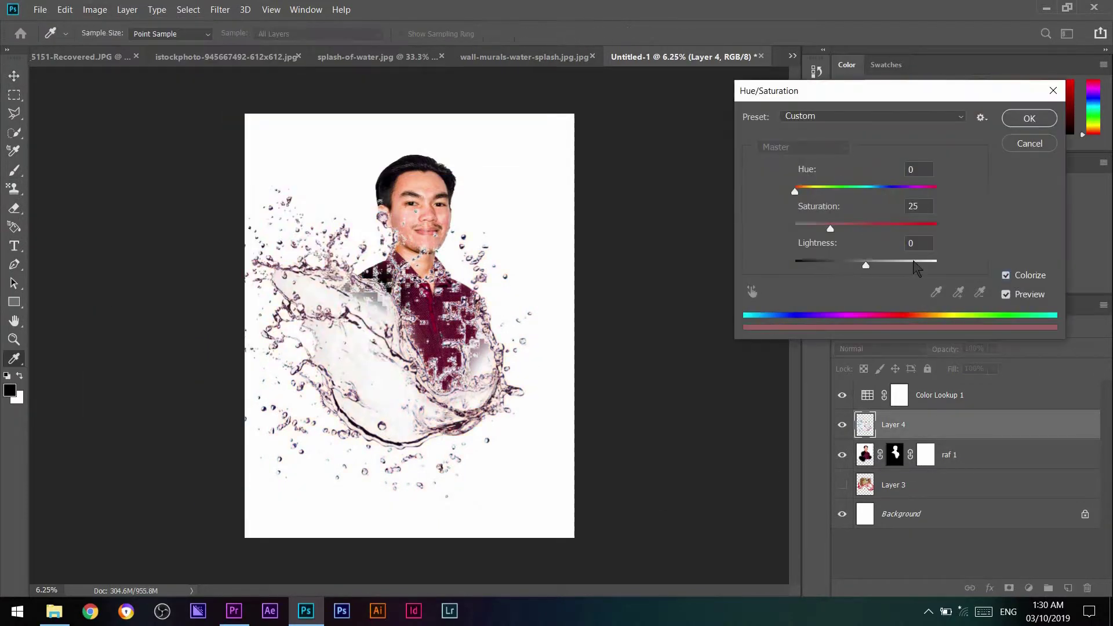
{"action": "left_click_drag", "start_coordinate": [831, 228], "coordinate": [899, 243]}
{"action": "left_click_drag", "start_coordinate": [799, 191], "coordinate": [775, 201]}
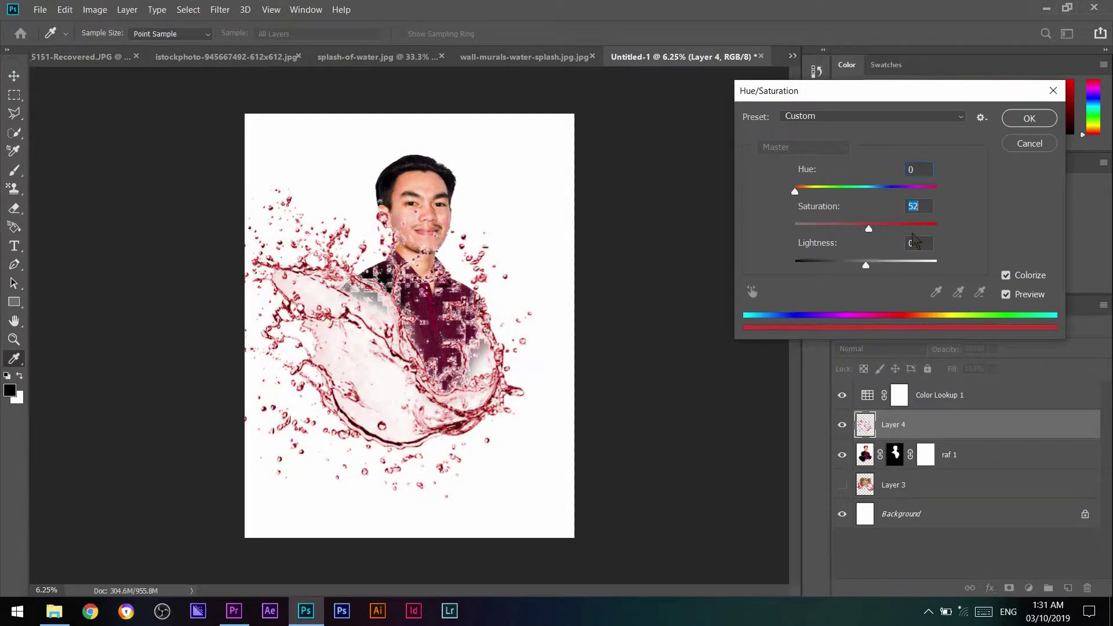
{"action": "key", "text": "Return"}
Colorize the man on the raf 1 layer red with Hue/Saturation to match the splash
{"action": "left_click", "coordinate": [980, 457]}
{"action": "left_click", "coordinate": [95, 9]}
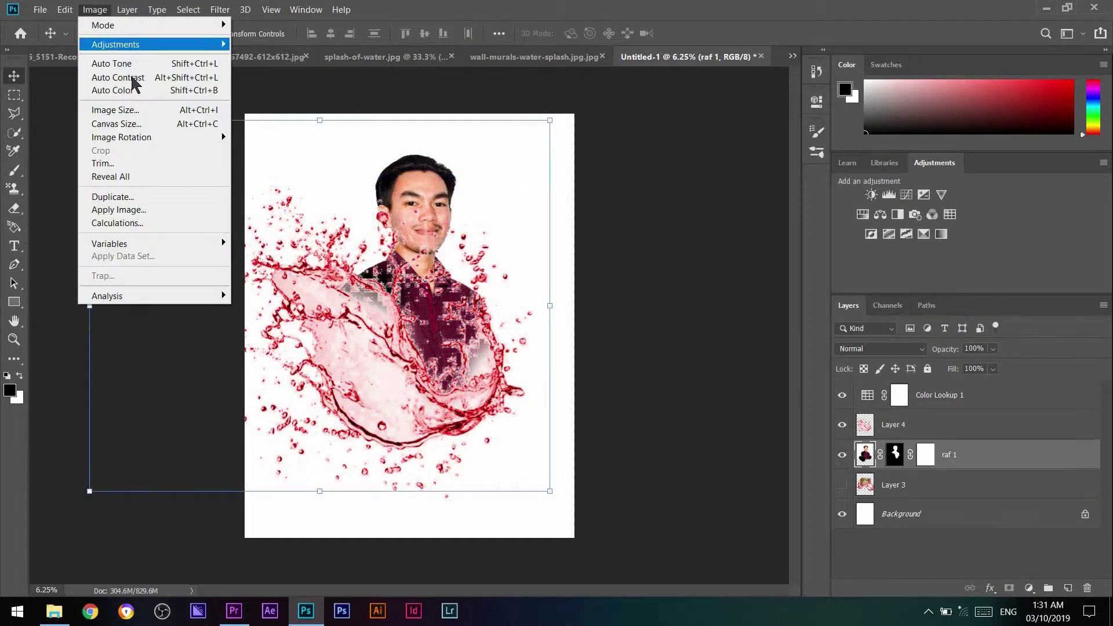
{"action": "left_click", "coordinate": [278, 117]}
{"action": "left_click", "coordinate": [1006, 275]}
{"action": "left_click_drag", "start_coordinate": [831, 228], "coordinate": [893, 232]}
{"action": "key", "text": "Tab"}
{"action": "scroll", "coordinate": [900, 244], "scroll_direction": "up", "scroll_amount": 16}
{"action": "key", "text": "Return"}
Merge the raf 1 portrait with the Layer 4 splash and scale the merged image down on the page
{"action": "key", "text": "v"}
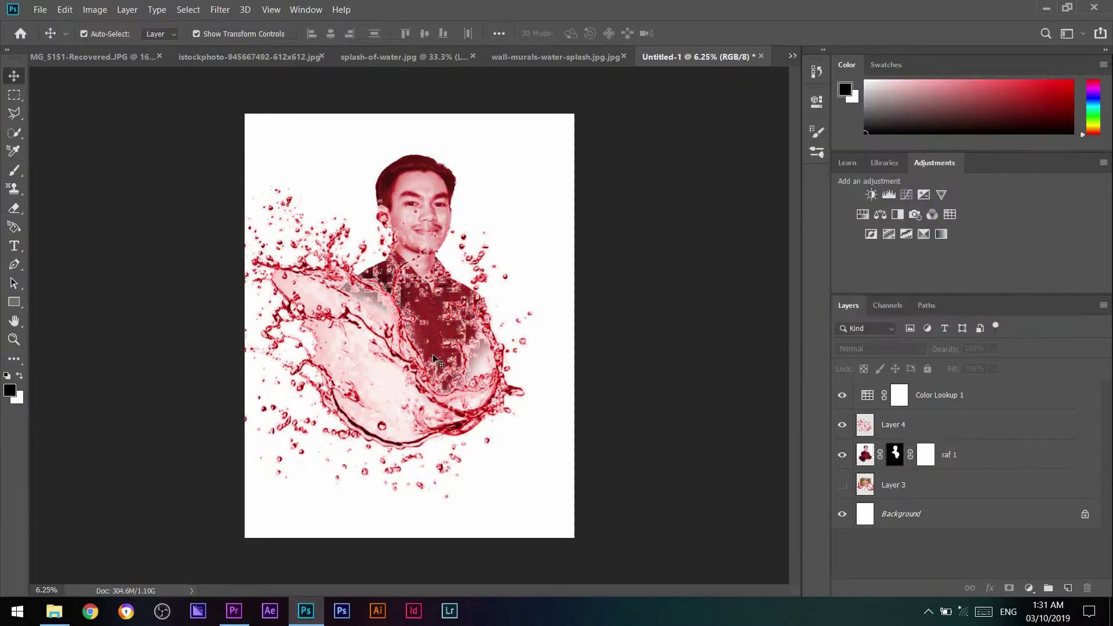
{"action": "left_click", "coordinate": [893, 424], "text": "ctrl"}
{"action": "right_click", "coordinate": [893, 424]}
{"action": "left_click", "coordinate": [840, 414]}
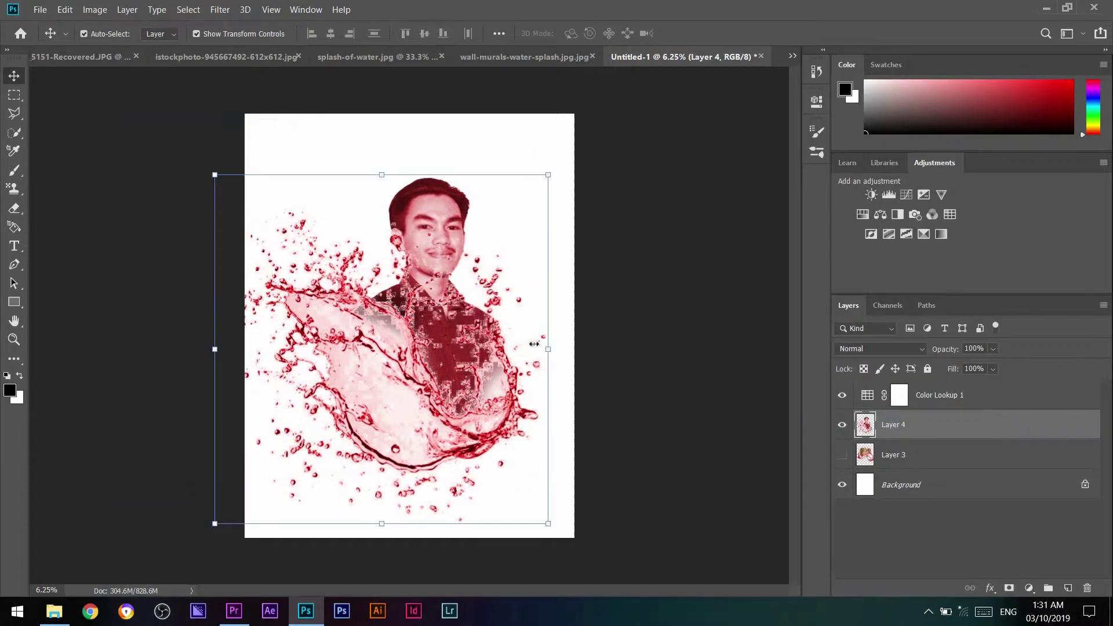
{"action": "left_click_drag", "start_coordinate": [534, 326], "coordinate": [508, 334]}
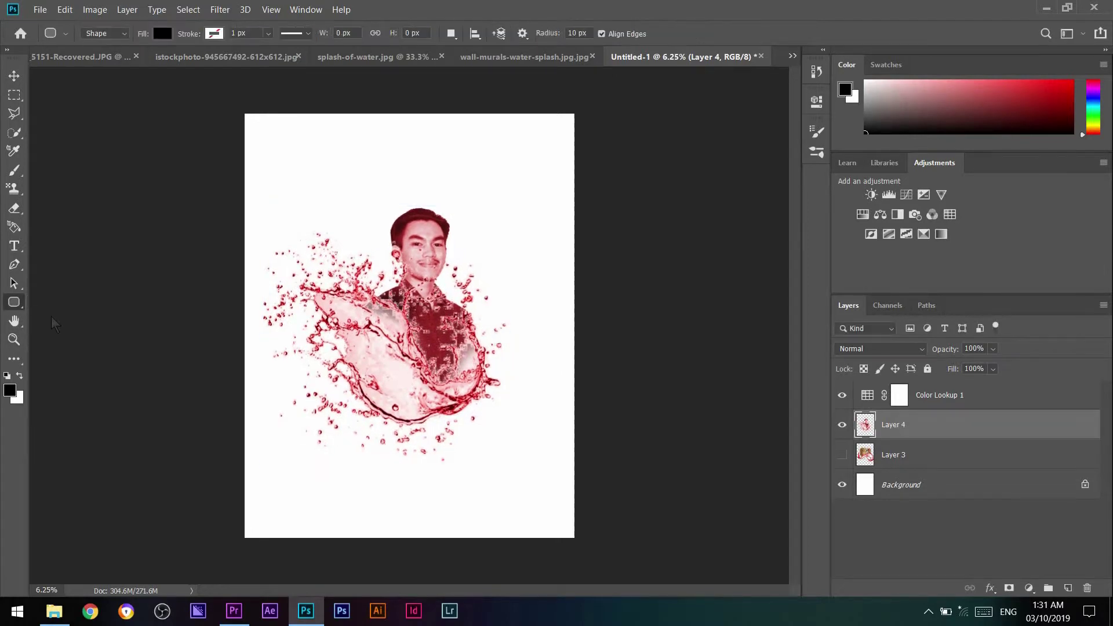
Sample the shirt's dark red and draw a white-filled ellipse about 6445 by 5991 px over the figure
{"action": "left_click_drag", "start_coordinate": [14, 302], "coordinate": [58, 328]}
{"action": "left_click", "coordinate": [413, 307], "text": "alt"}
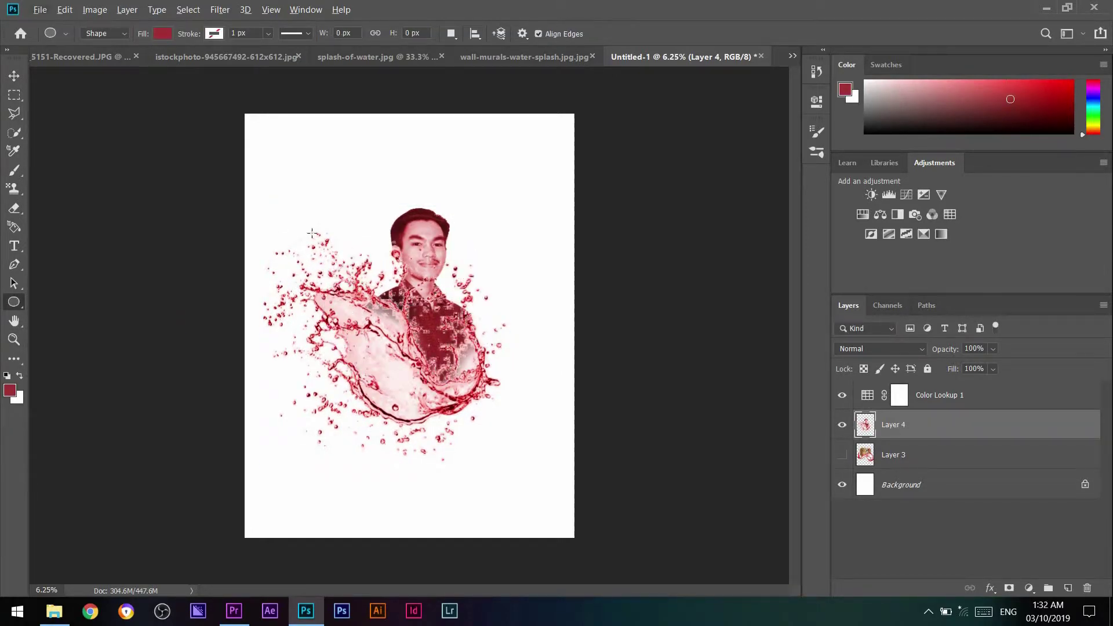
{"action": "left_click_drag", "start_coordinate": [312, 233], "coordinate": [543, 449]}
{"action": "left_click", "coordinate": [608, 209]}
{"action": "left_click", "coordinate": [649, 248]}
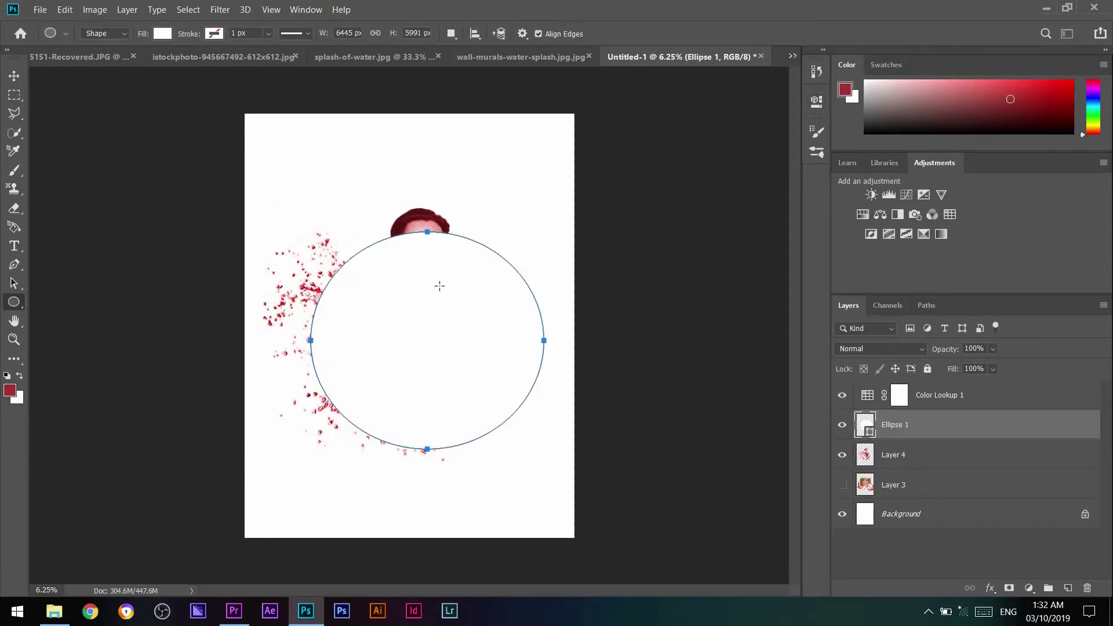
Try cutting an elliptical area out of the rasterized Ellipse 1 shape, and delete the Ellipse 1 layer
{"action": "key", "text": "v"}
{"action": "right_click", "coordinate": [927, 430]}
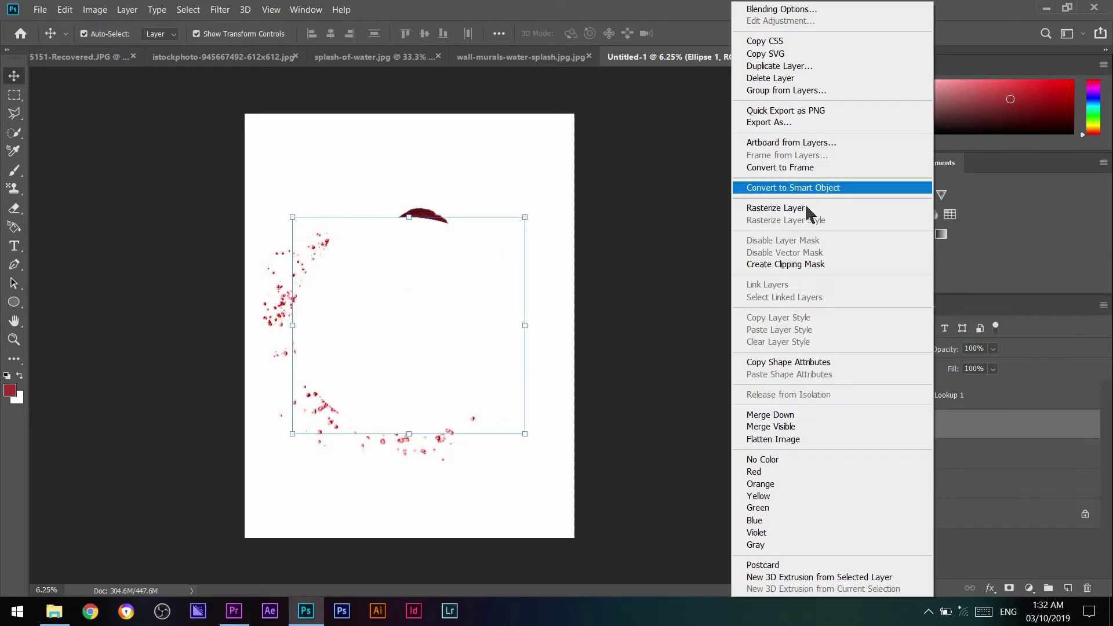
{"action": "left_click", "coordinate": [807, 207]}
{"action": "key", "text": "m"}
{"action": "mouse_move", "coordinate": [324, 243]}
{"action": "left_mouse_down"}
{"action": "mouse_move", "coordinate": [510, 377]}
{"action": "mouse_move", "coordinate": [458, 324]}
{"action": "left_mouse_up"}
{"action": "key", "text": "Delete"}
{"action": "key", "text": "ctrl+d"}
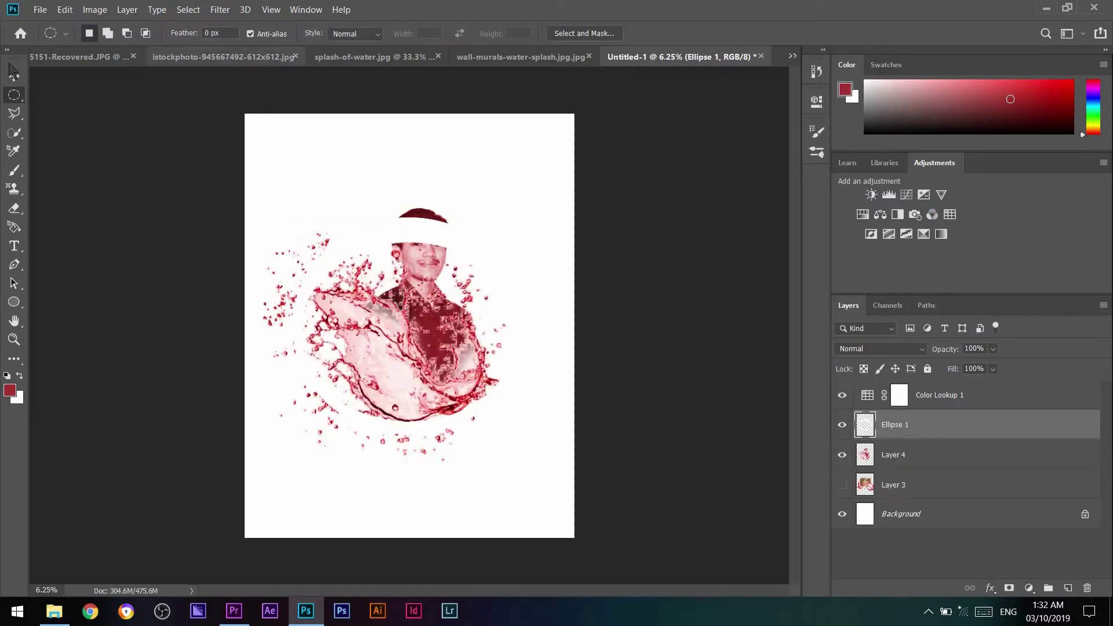
{"action": "left_click", "coordinate": [12, 75]}
{"action": "key", "text": "Delete"}
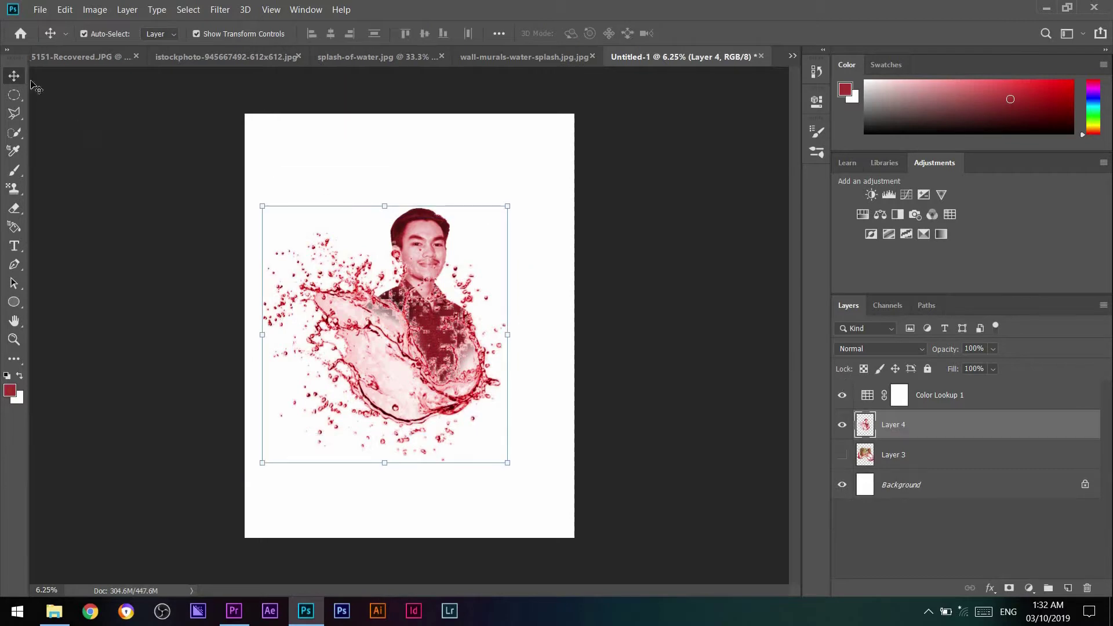
Reposition the merged red figure slightly on the page and view the available Wi-Fi networks
{"action": "left_click_drag", "start_coordinate": [372, 255], "coordinate": [434, 334]}
{"action": "left_click", "coordinate": [964, 612]}
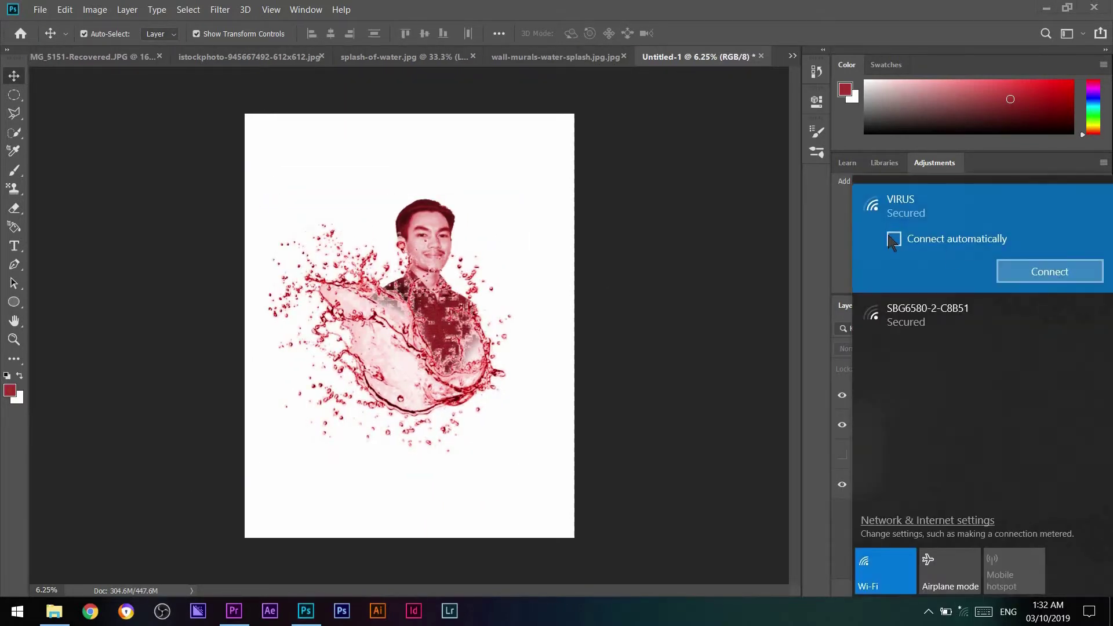
{"action": "left_click", "coordinate": [441, 272]}
{"action": "left_click_drag", "start_coordinate": [441, 273], "coordinate": [450, 268]}
{"action": "left_click", "coordinate": [405, 56]}
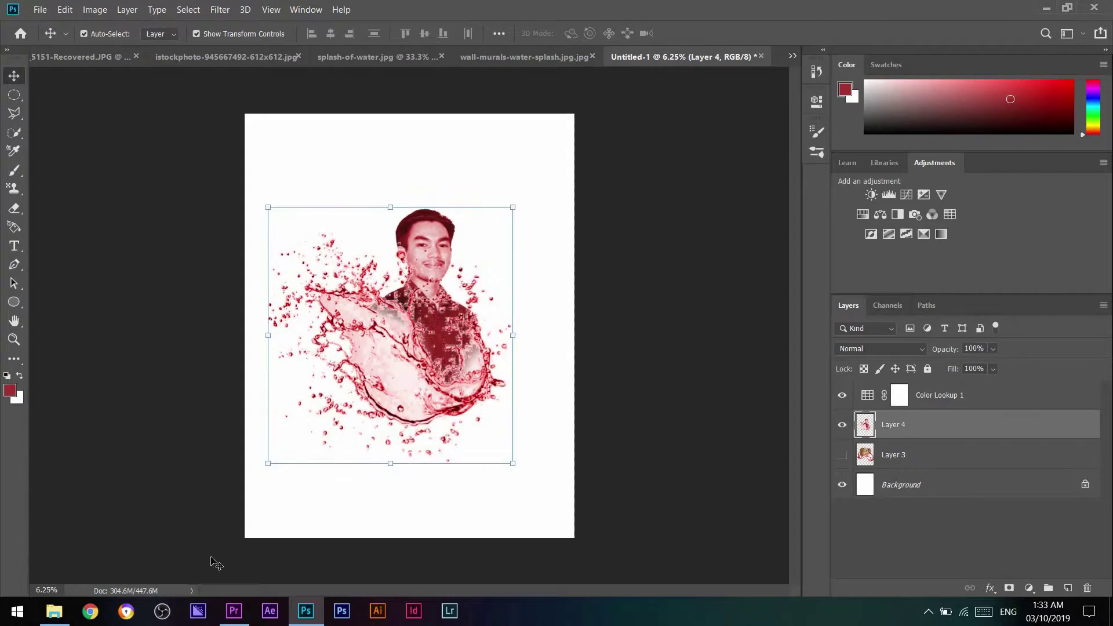
Delete the merged red Layer 4, place the raf 1 portrait in Untitled-1 again and enlarge it
{"action": "left_click", "coordinate": [54, 612]}
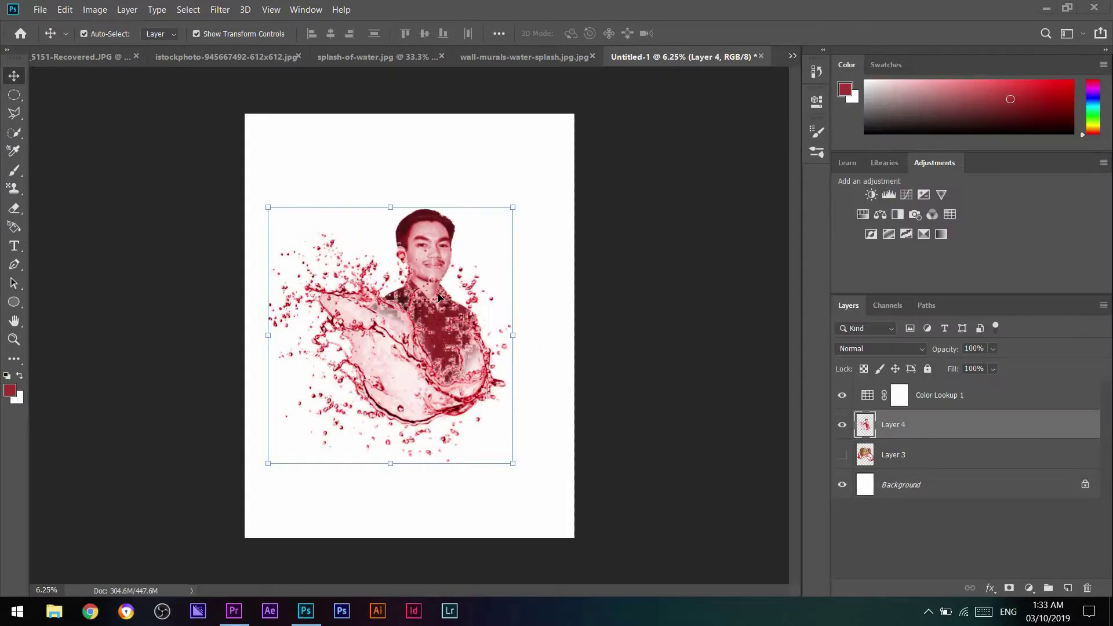
{"action": "key", "text": "Delete"}
{"action": "left_click", "coordinate": [137, 56]}
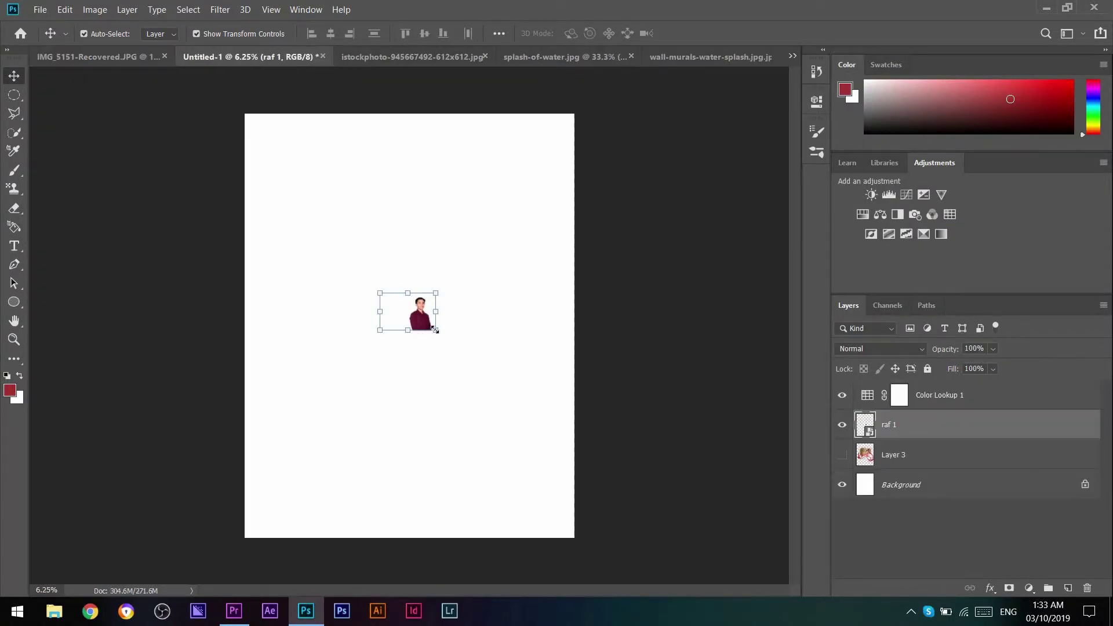
{"action": "left_click_drag", "start_coordinate": [435, 331], "coordinate": [492, 326]}
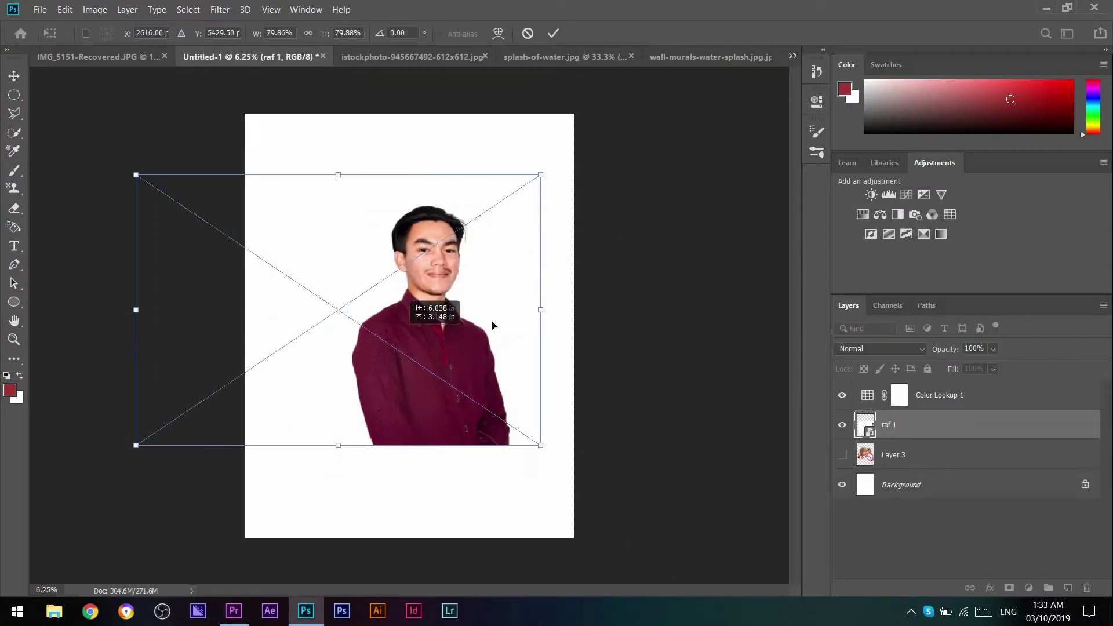
{"action": "key", "text": "Return"}
Mask the man on raf 1 from a Quick Selection, move him slightly left and check the cut-out against the Background
{"action": "key", "text": "w"}
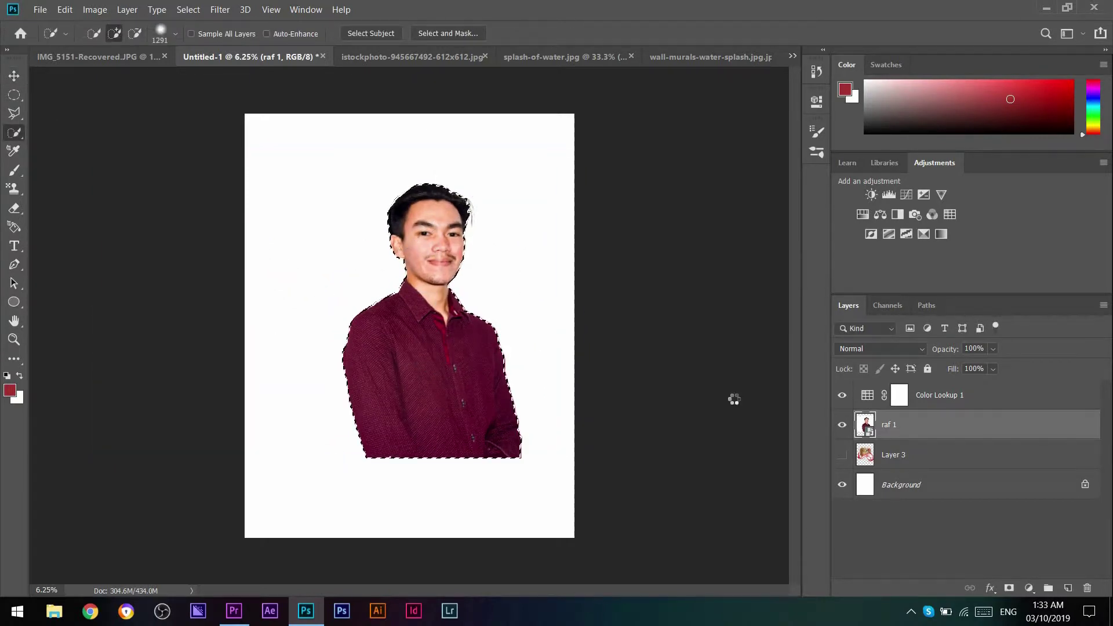
{"action": "key", "text": "v"}
{"action": "left_click_drag", "start_coordinate": [437, 291], "coordinate": [429, 337]}
{"action": "left_click", "coordinate": [841, 485]}
{"action": "left_click", "coordinate": [842, 484]}
Rasterize the raf 1 layer and open it in the Liquify filter
{"action": "right_click", "coordinate": [926, 424]}
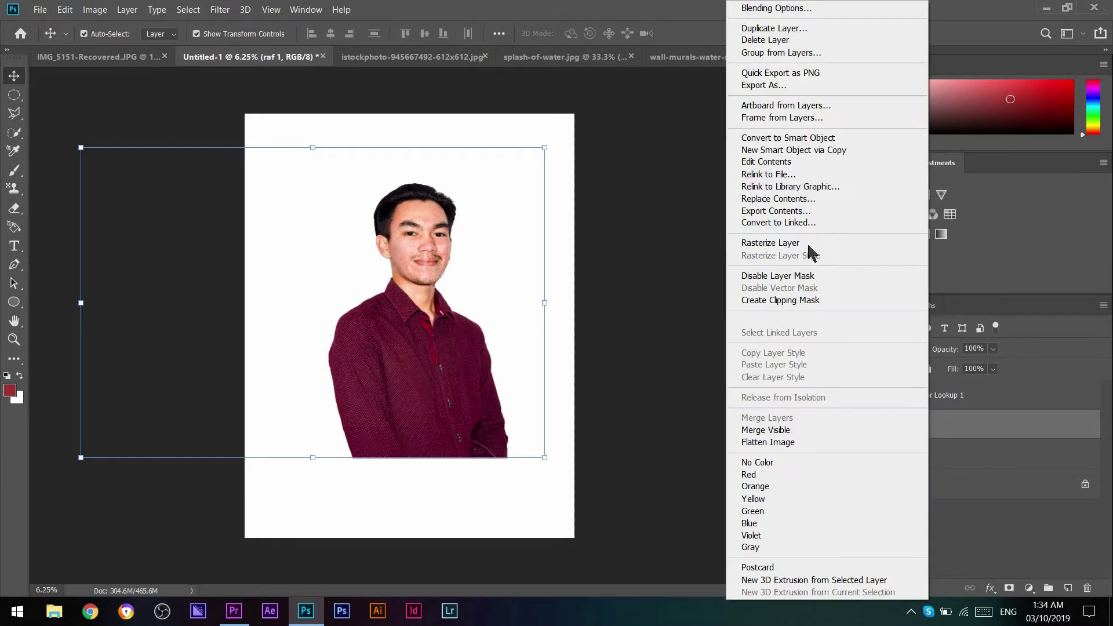
{"action": "left_click", "coordinate": [807, 186]}
{"action": "left_click", "coordinate": [220, 9]}
{"action": "left_click", "coordinate": [243, 119]}
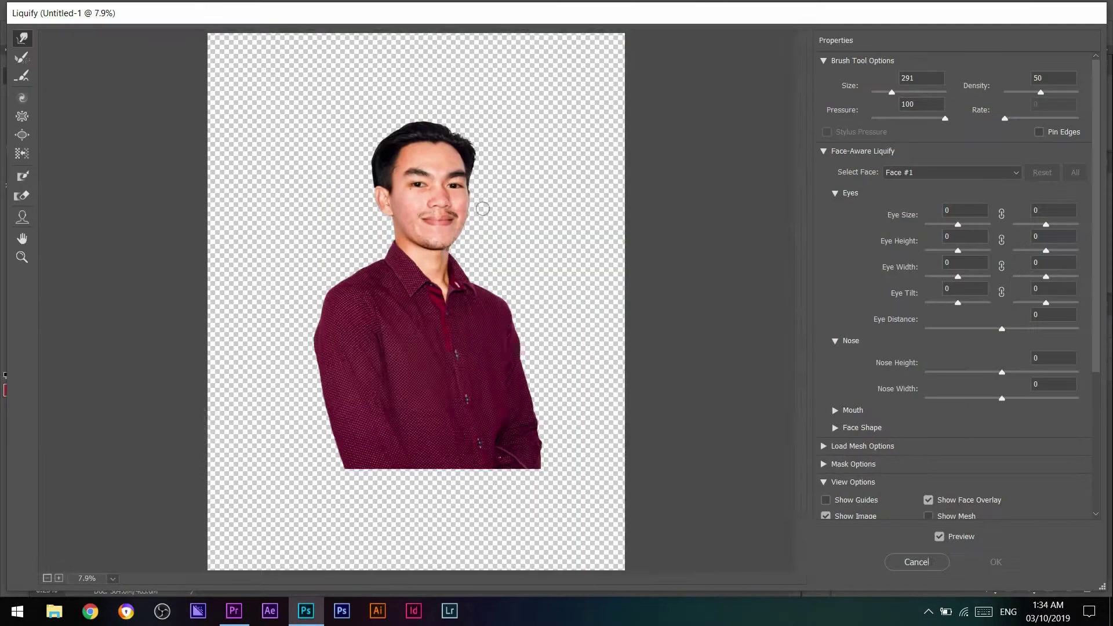
Reshape the man's eyes and nose with Eye Size -100, Eye Height 100, Eye Width -100, Eye Tilt -20, Nose Height 95 and Nose Width -100
{"action": "scroll", "coordinate": [483, 208], "scroll_direction": "up", "scroll_amount": 3}
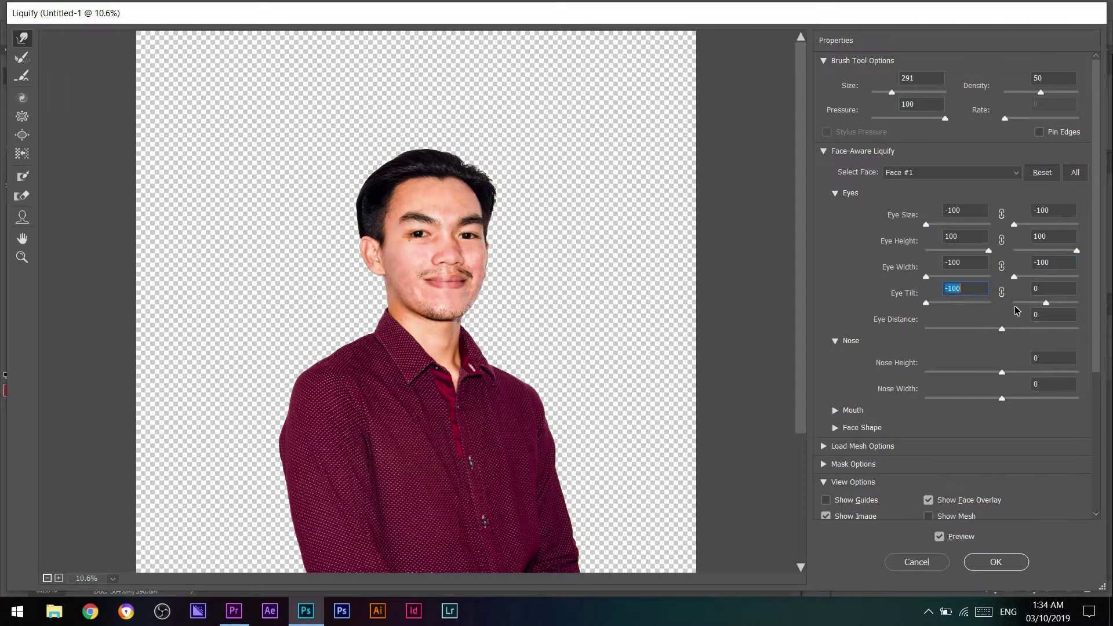
{"action": "type", "text": "-20"}
{"action": "key", "text": "Tab"}
{"action": "key", "text": "Tab"}
{"action": "type", "text": "91"}
{"action": "key", "text": "Return"}
{"action": "scroll", "coordinate": [1022, 342], "scroll_direction": "down", "scroll_amount": 3}
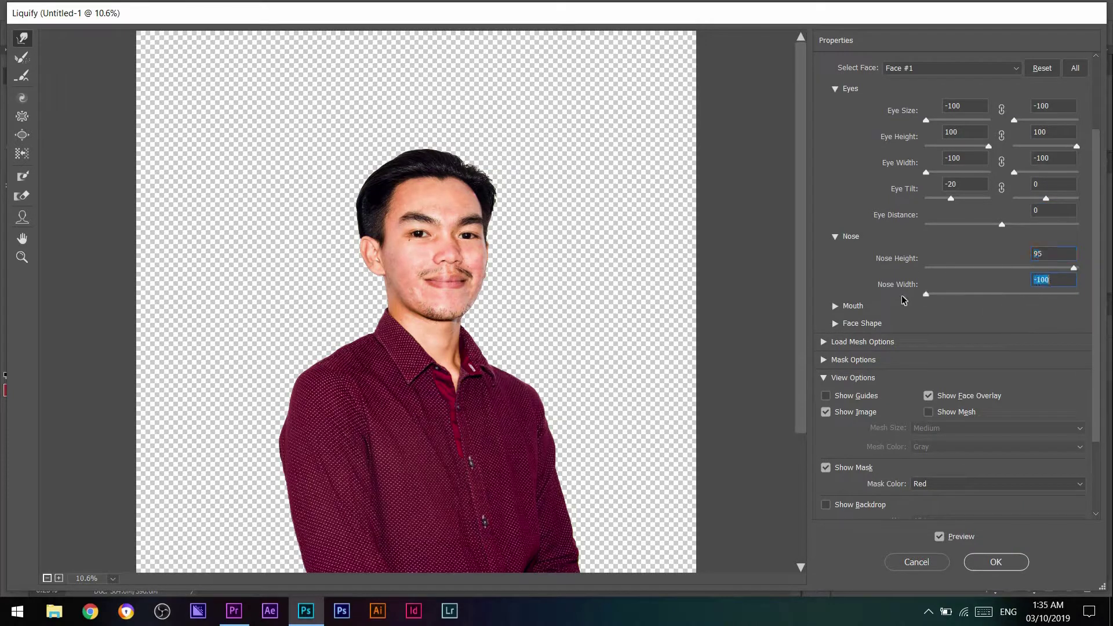
Set the mouth's Smile to 6, Upper Lip to -93 and Lower Lip to 56, and adjust the Face Shape values
{"action": "key", "text": "Tab"}
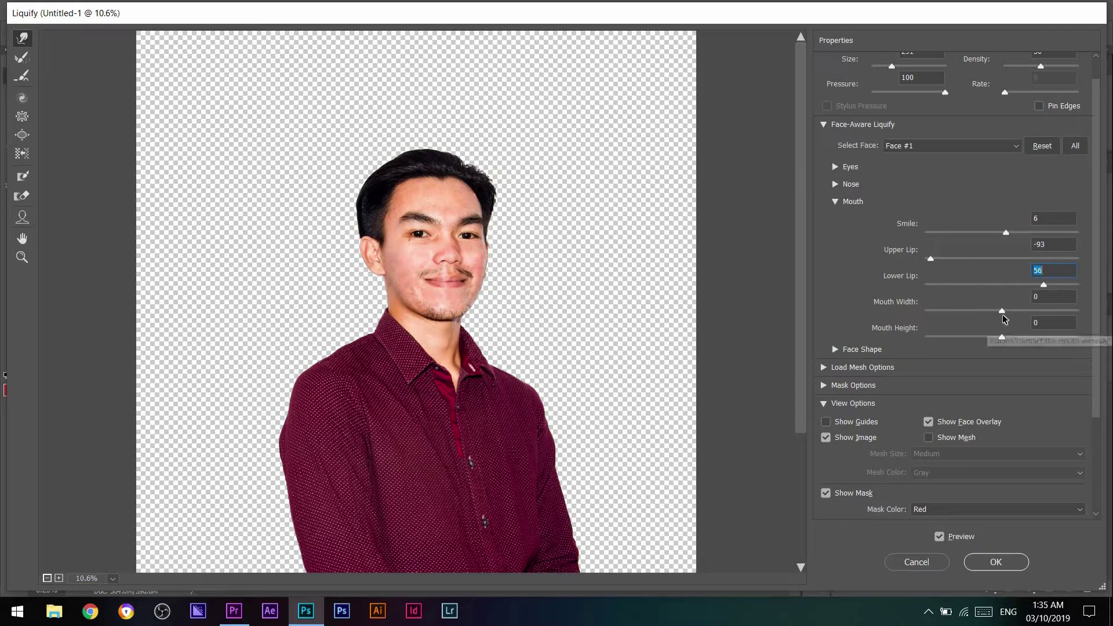
{"action": "left_click", "coordinate": [836, 201]}
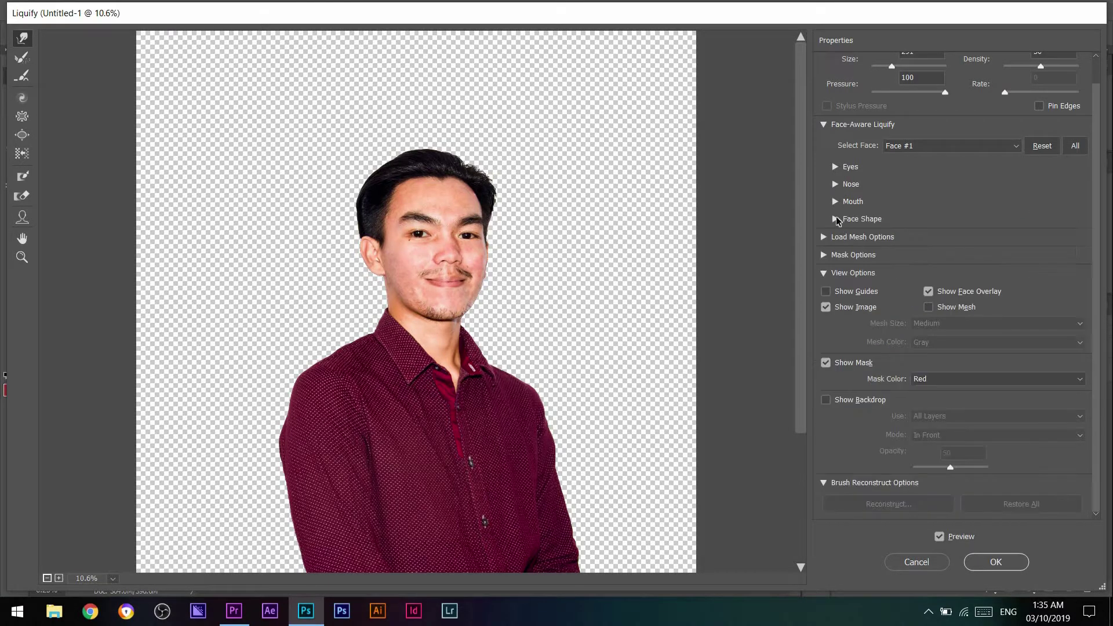
{"action": "key", "text": "Tab"}
{"action": "left_click_drag", "start_coordinate": [1002, 302], "coordinate": [1077, 302]}
{"action": "left_click_drag", "start_coordinate": [1002, 328], "coordinate": [993, 330]}
{"action": "left_click", "coordinate": [836, 221]}
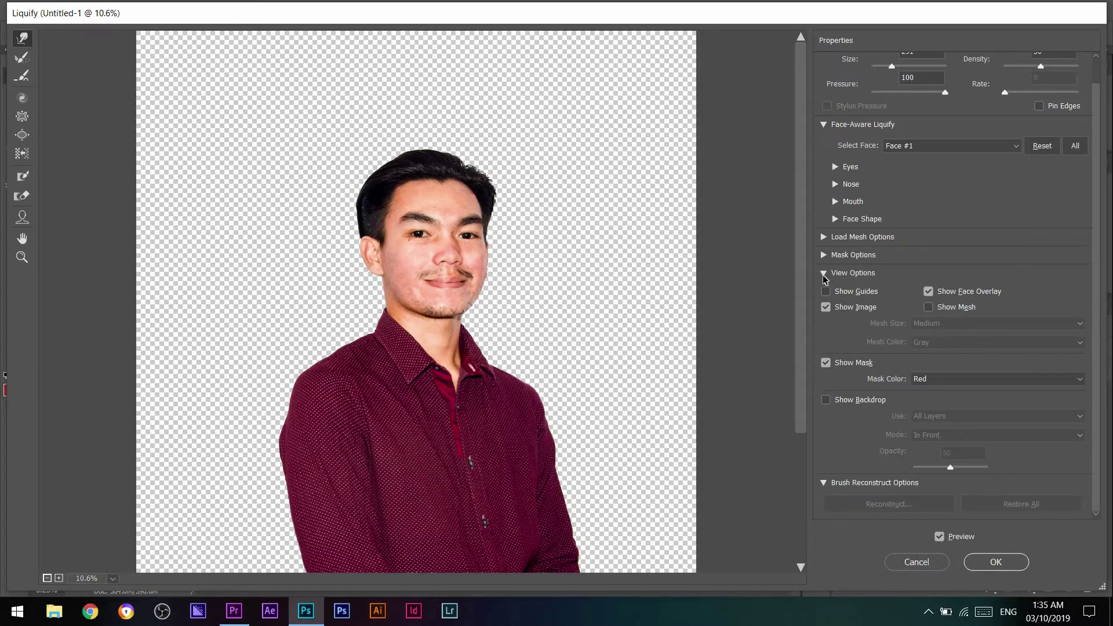
Warp the shirt's shoulder and sleeve outward in Liquify, enlarging the brush to 1924
{"action": "left_click", "coordinate": [824, 276]}
{"action": "scroll", "coordinate": [458, 325], "scroll_direction": "down", "scroll_amount": 1}
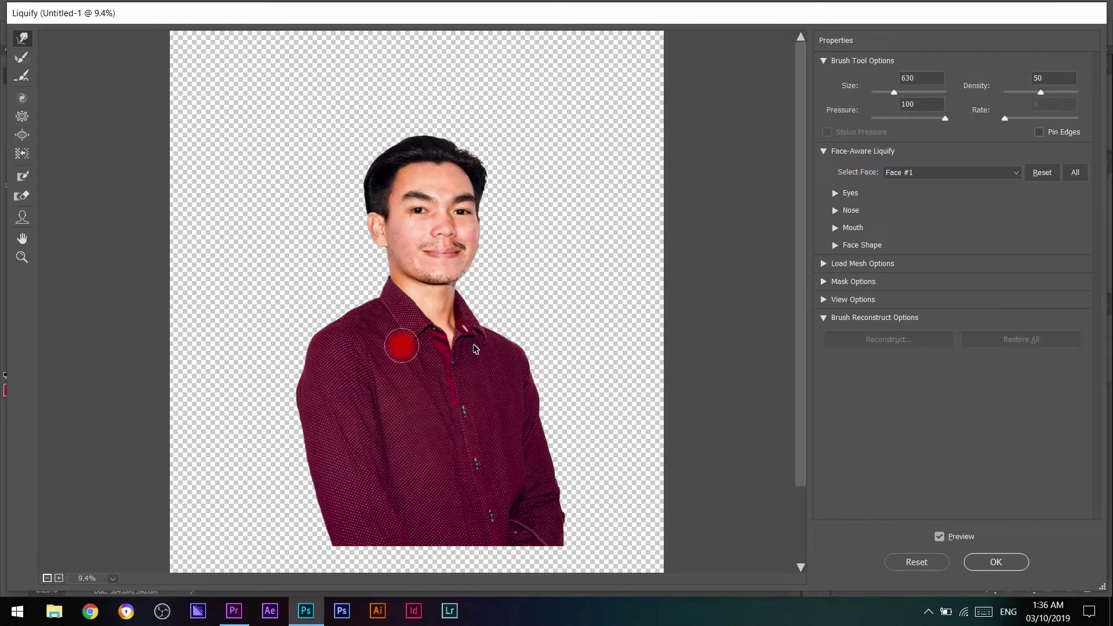
{"action": "mouse_move", "coordinate": [476, 348]}
{"action": "left_mouse_down"}
{"action": "mouse_move", "coordinate": [335, 323]}
{"action": "mouse_move", "coordinate": [349, 322]}
{"action": "left_mouse_up"}
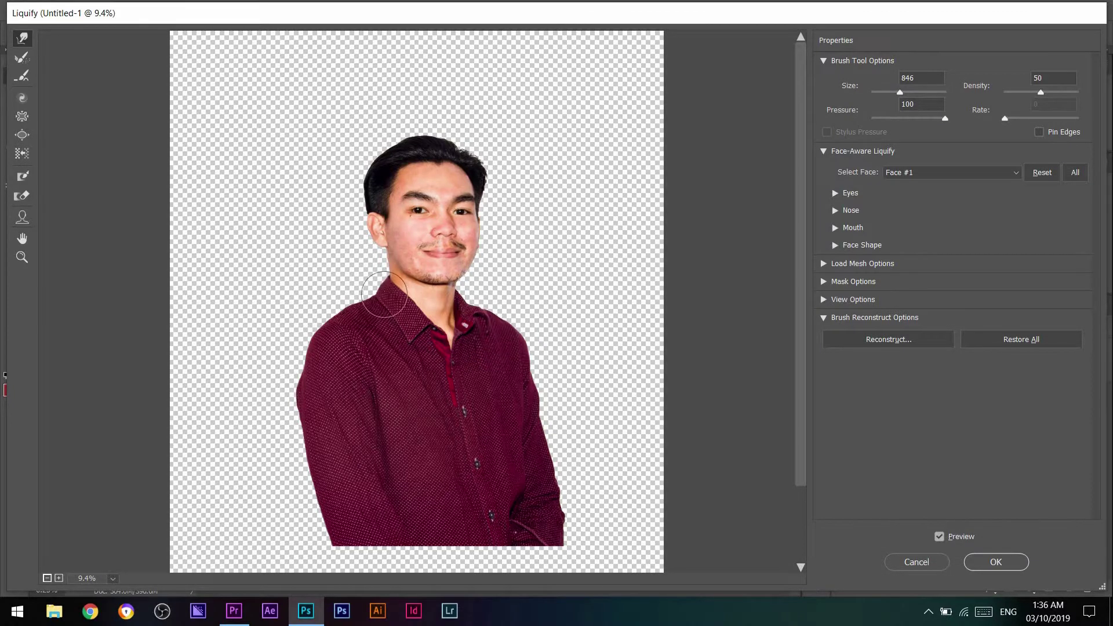
{"action": "left_click_drag", "start_coordinate": [384, 367], "coordinate": [328, 403]}
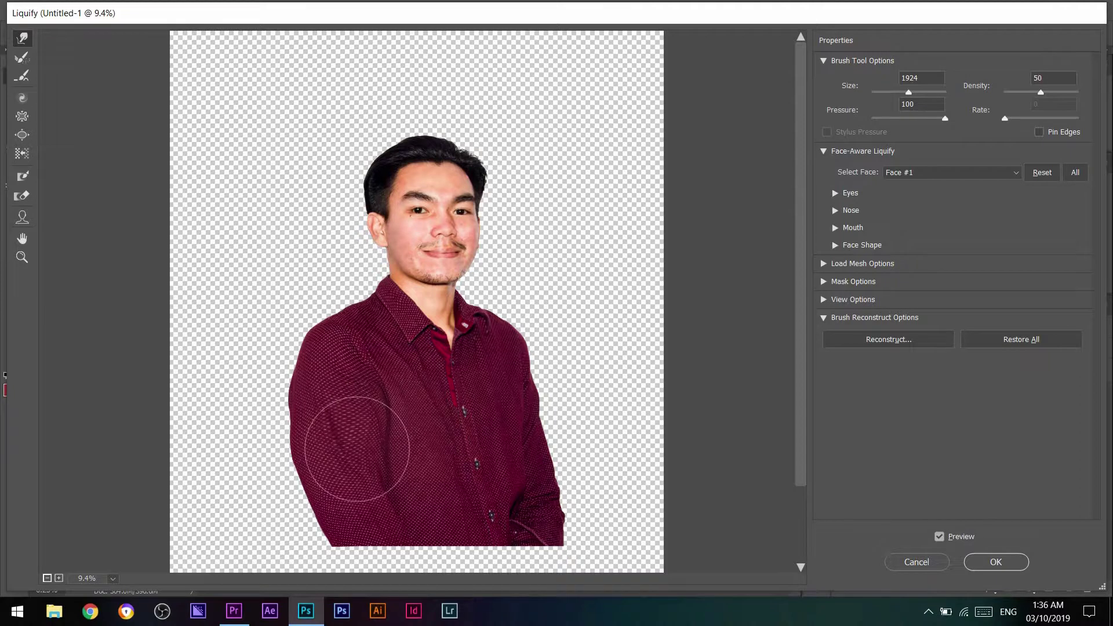
{"action": "mouse_move", "coordinate": [394, 417]}
{"action": "left_mouse_down"}
{"action": "mouse_move", "coordinate": [379, 416]}
{"action": "mouse_move", "coordinate": [446, 403]}
{"action": "left_mouse_up"}
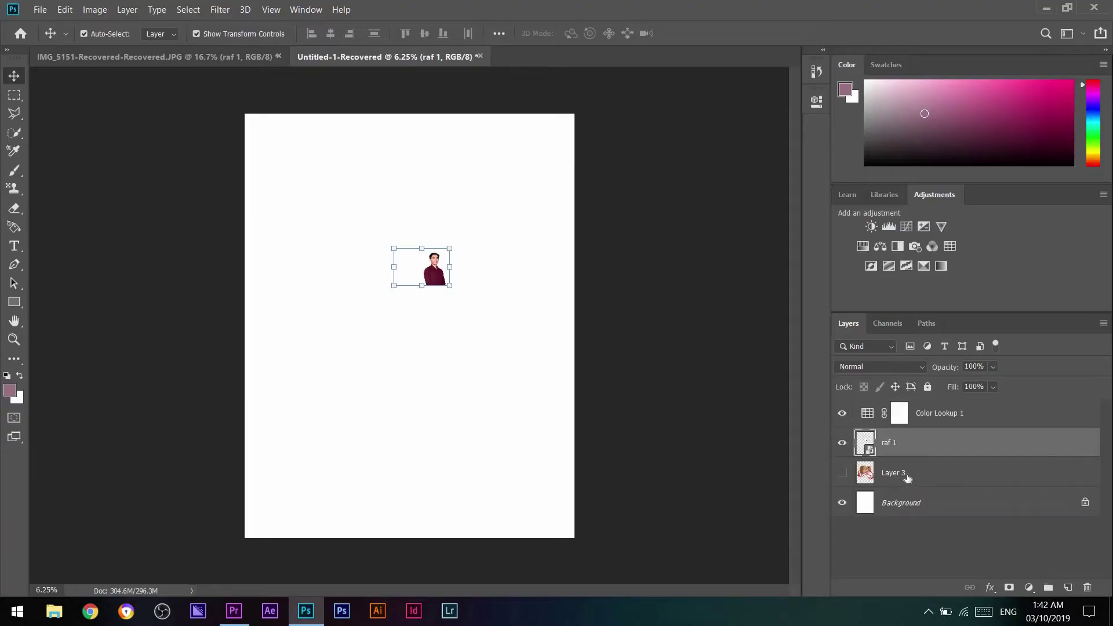
Enlarge the small raf 1 portrait in Untitled-1-Recovered and mask the man from a Quick Selection
{"action": "left_click_drag", "start_coordinate": [449, 285], "coordinate": [527, 429]}
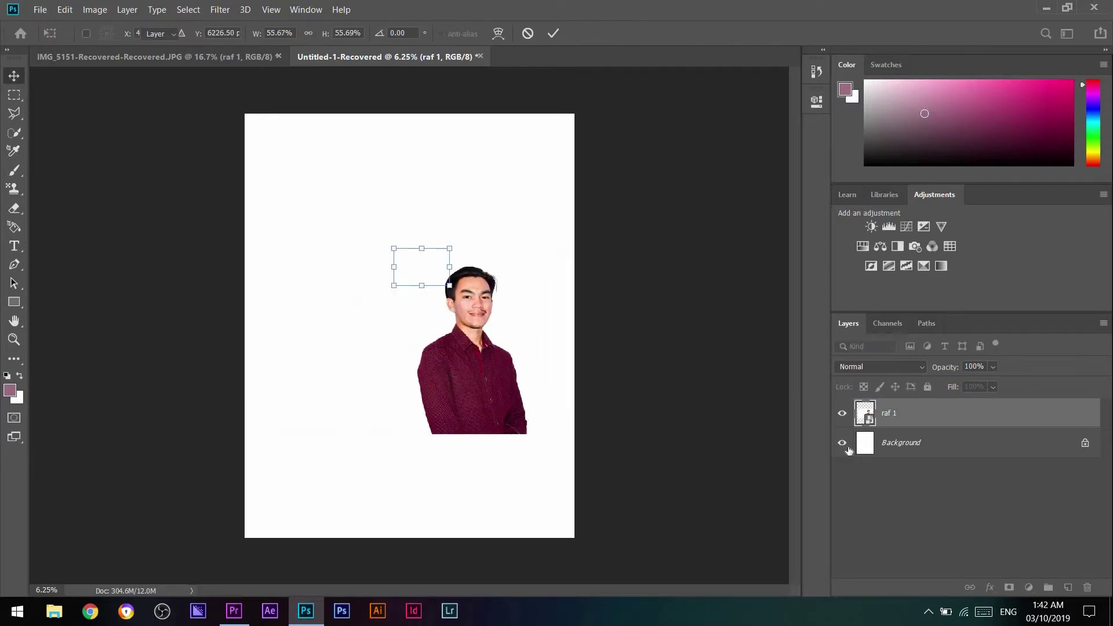
{"action": "key", "text": "Return"}
{"action": "left_click", "coordinate": [15, 131]}
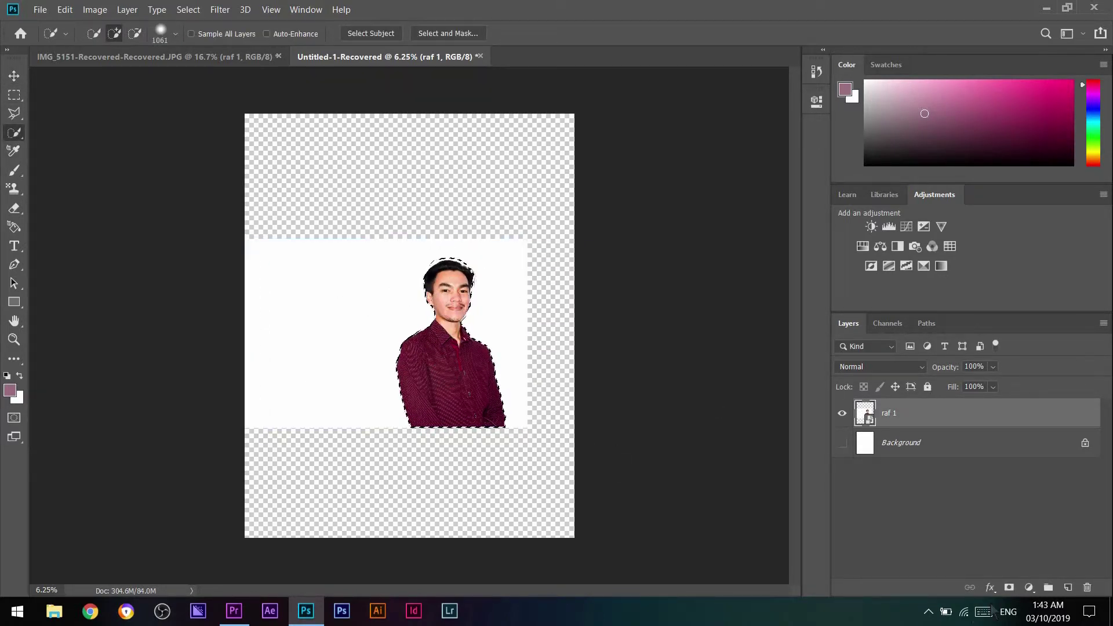
{"action": "left_click", "coordinate": [1009, 588]}
Scale the masked man to 133.37% and reposition him near the middle of the page
{"action": "key", "text": "ctrl+t"}
{"action": "left_click_drag", "start_coordinate": [243, 239], "coordinate": [145, 176]}
{"action": "mouse_move", "coordinate": [445, 334]}
{"action": "left_mouse_down"}
{"action": "mouse_move", "coordinate": [400, 287]}
{"action": "mouse_move", "coordinate": [458, 350]}
{"action": "left_mouse_up"}
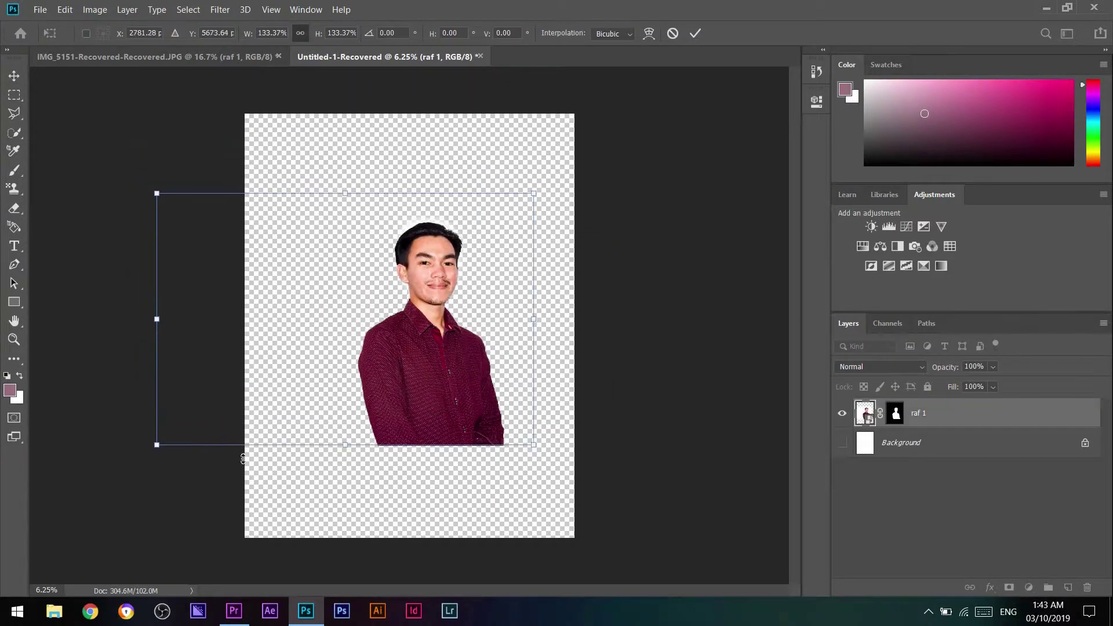
Look through the A edit files practise folder in File Explorer for the Iron Man manipulation picture
{"action": "key", "text": "super+e"}
{"action": "double_click", "coordinate": [533, 450]}
{"action": "double_click", "coordinate": [468, 329]}
{"action": "double_click", "coordinate": [468, 330]}
{"action": "scroll", "coordinate": [717, 349], "scroll_direction": "down", "scroll_amount": 5}
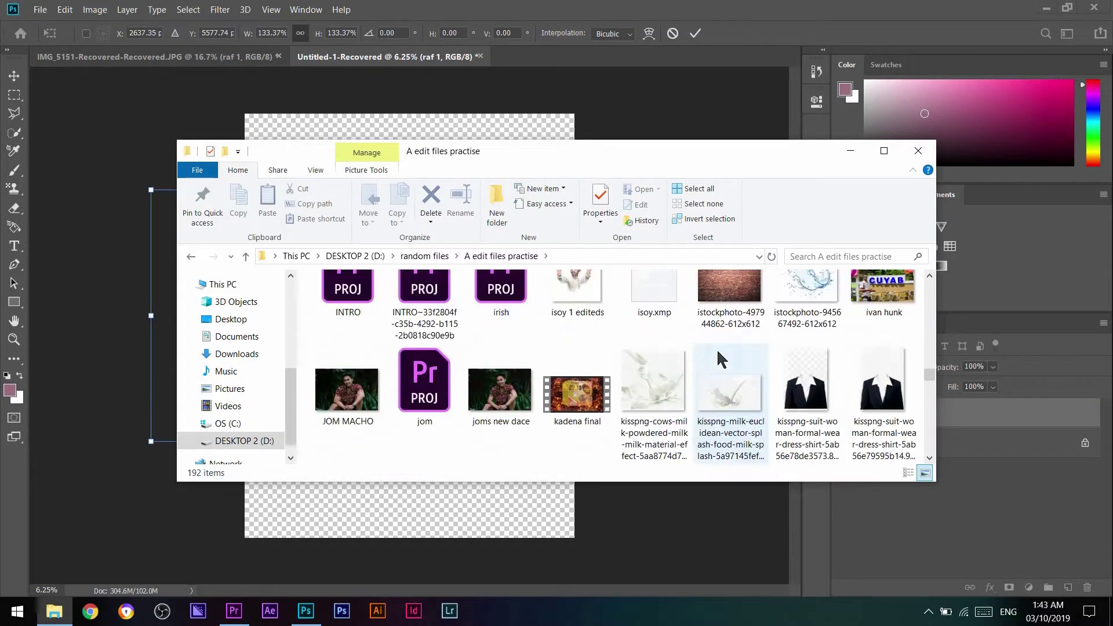
{"action": "scroll", "coordinate": [716, 349], "scroll_direction": "down", "scroll_amount": 5}
{"action": "scroll", "coordinate": [717, 349], "scroll_direction": "up", "scroll_amount": 12}
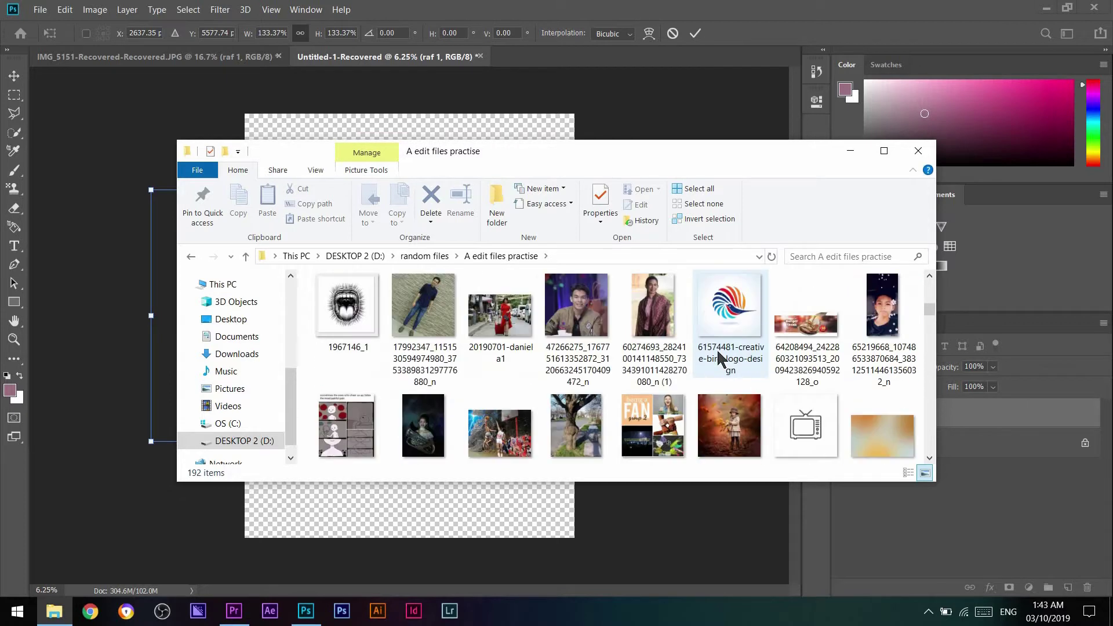
{"action": "scroll", "coordinate": [718, 354], "scroll_direction": "down", "scroll_amount": 15}
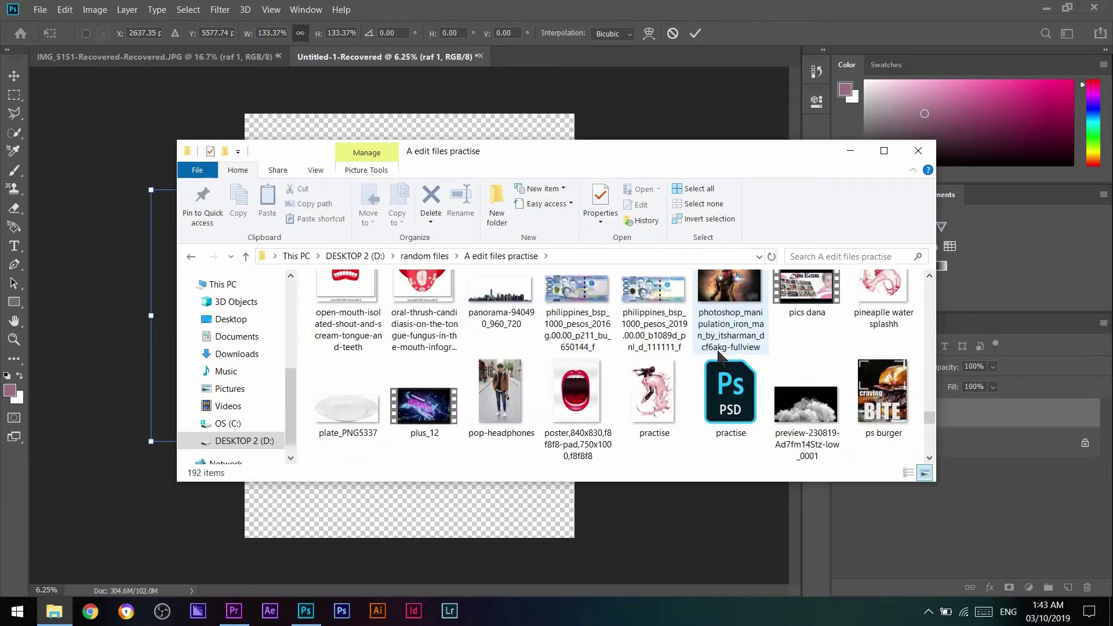
{"action": "left_click", "coordinate": [719, 350]}
{"action": "left_click", "coordinate": [937, 187]}
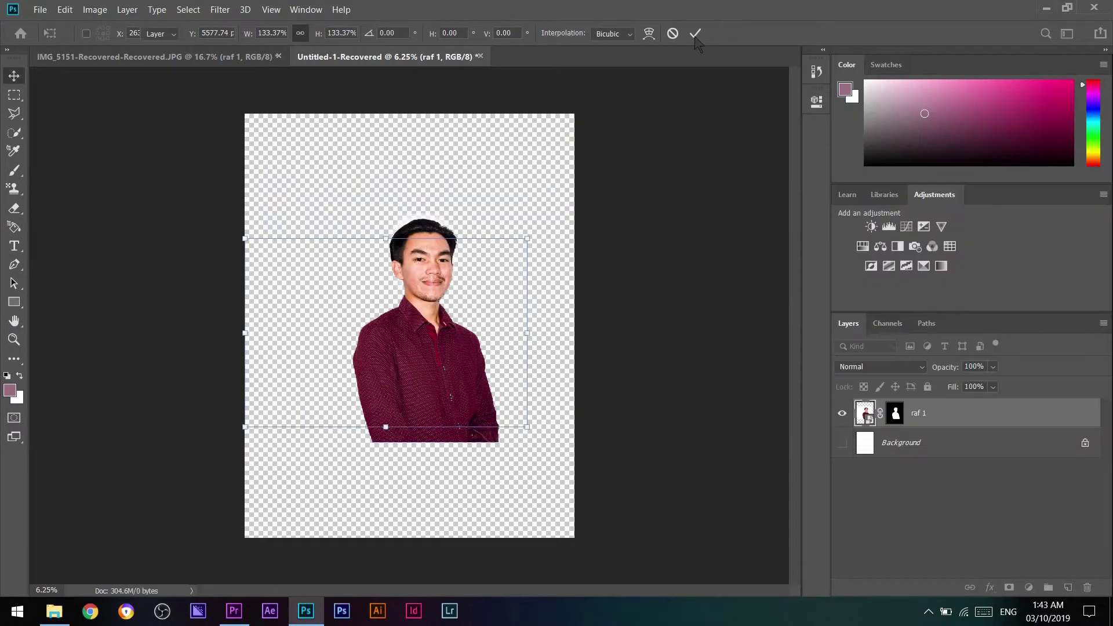
Place the photoshop_manipulation_iron_man picture in the document, enlarge it to cover the page width and order it below raf 1
{"action": "key", "text": "Return"}
{"action": "left_click", "coordinate": [54, 611]}
{"action": "left_click_drag", "start_coordinate": [1051, 273], "coordinate": [391, 352]}
{"action": "left_click_drag", "start_coordinate": [244, 326], "coordinate": [191, 336]}
{"action": "key", "text": "Return"}
{"action": "left_click_drag", "start_coordinate": [947, 451], "coordinate": [946, 401]}
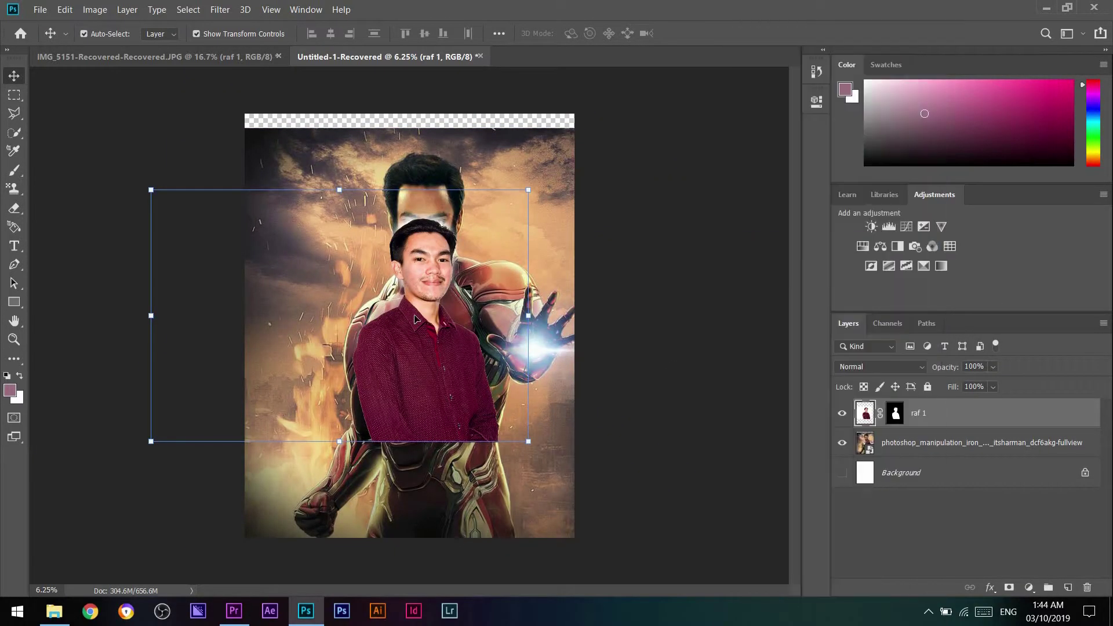
Mirror and enlarge the man over the Iron Man figure, and paint his shirt out of the layer mask with black
{"action": "left_click_drag", "start_coordinate": [417, 320], "coordinate": [510, 325]}
{"action": "key", "text": "ctrl+t"}
{"action": "left_click", "coordinate": [895, 412]}
{"action": "key", "text": "d"}
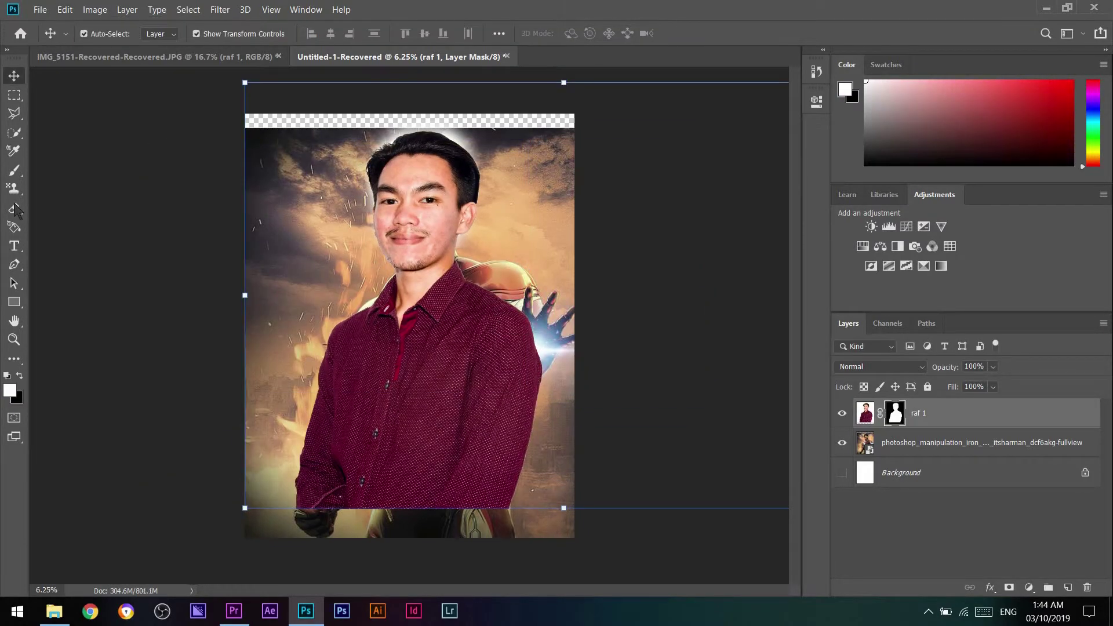
{"action": "key", "text": "b"}
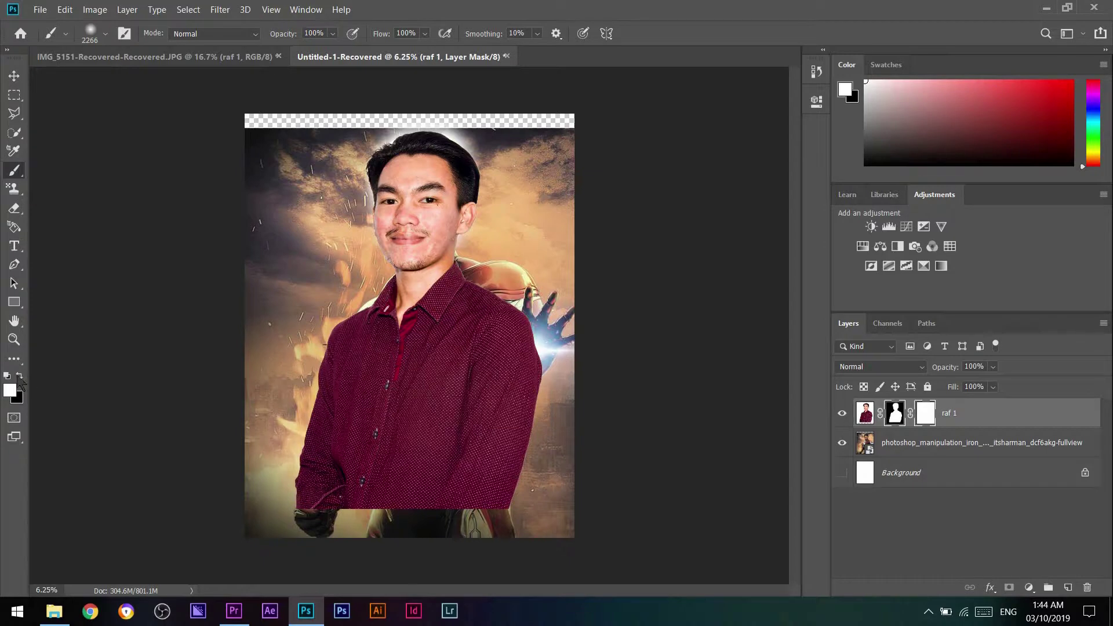
{"action": "left_click", "coordinate": [19, 376]}
{"action": "mouse_move", "coordinate": [324, 475]}
{"action": "left_mouse_down"}
{"action": "mouse_move", "coordinate": [359, 336]}
{"action": "mouse_move", "coordinate": [499, 348]}
{"action": "left_mouse_up"}
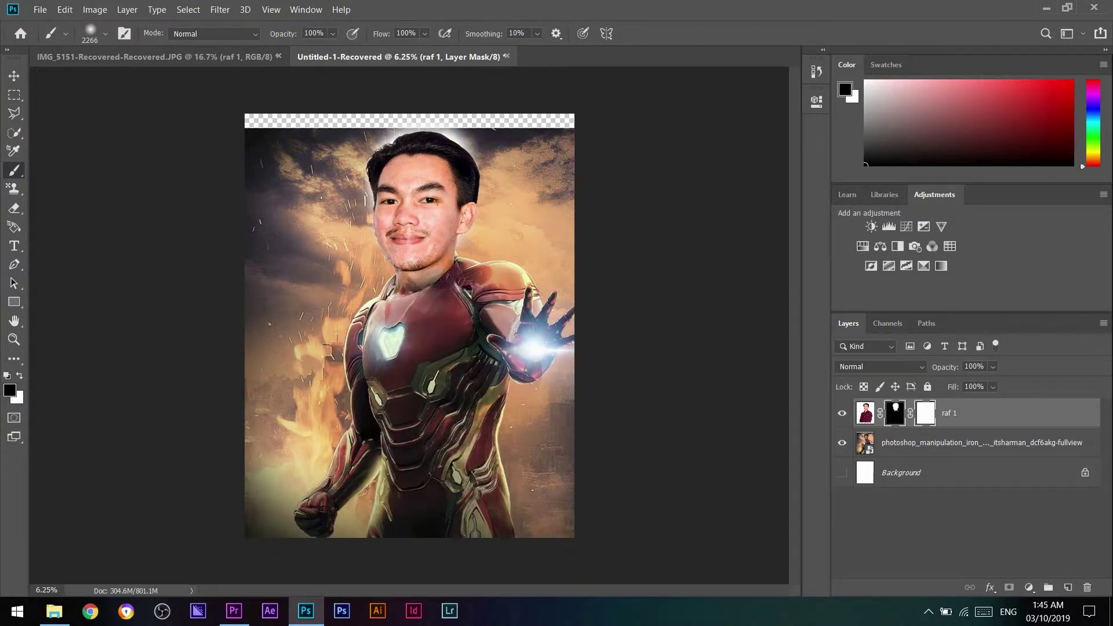
Scale the man's head to 91% and again to 88.33%, and fit it onto the armour's neck
{"action": "key", "text": "ctrl+t"}
{"action": "left_click_drag", "start_coordinate": [407, 220], "coordinate": [424, 235]}
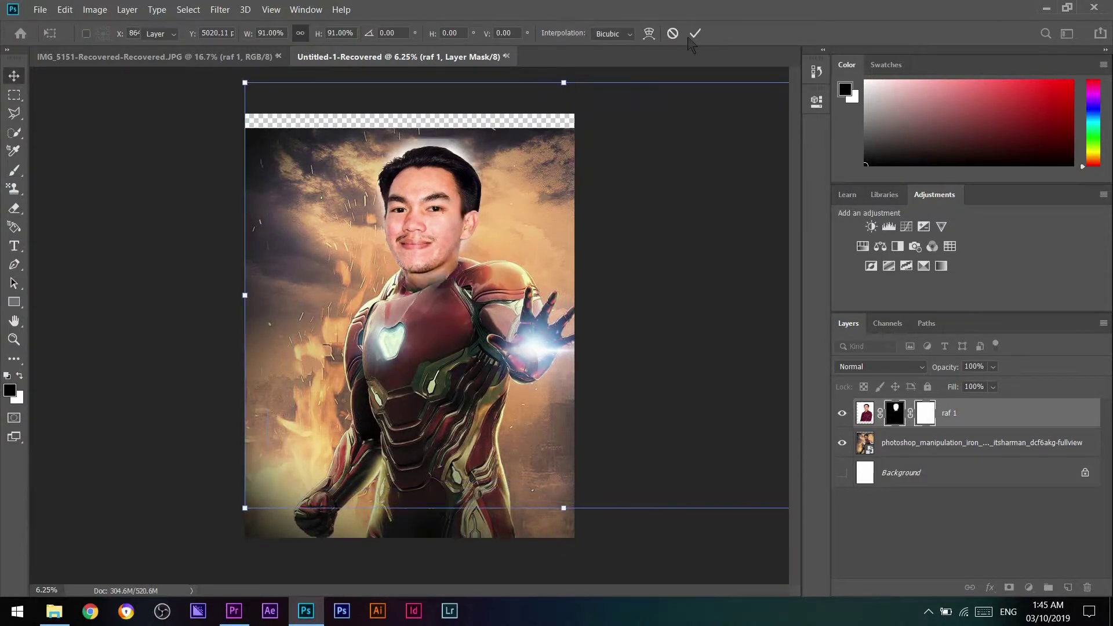
{"action": "left_click", "coordinate": [694, 33]}
{"action": "key", "text": "ctrl+t"}
{"action": "left_click_drag", "start_coordinate": [267, 296], "coordinate": [223, 211]}
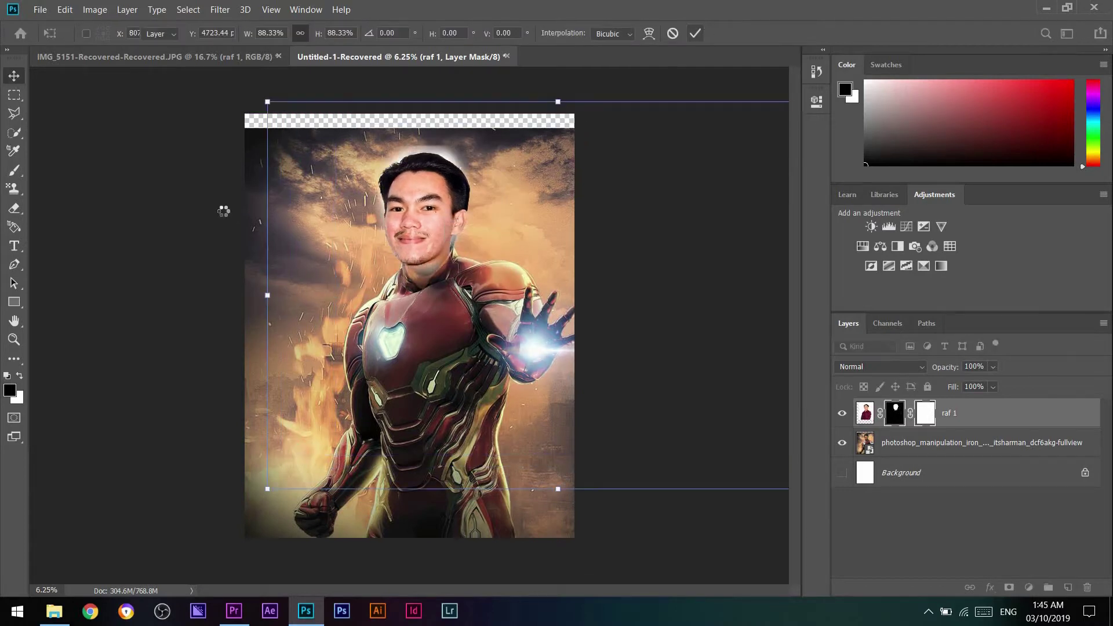
{"action": "key", "text": "Return"}
Try covering the white fringe around the man's hair on raf 1 with mauve strokes and a sampled light skin tone
{"action": "key", "text": "ctrl+2"}
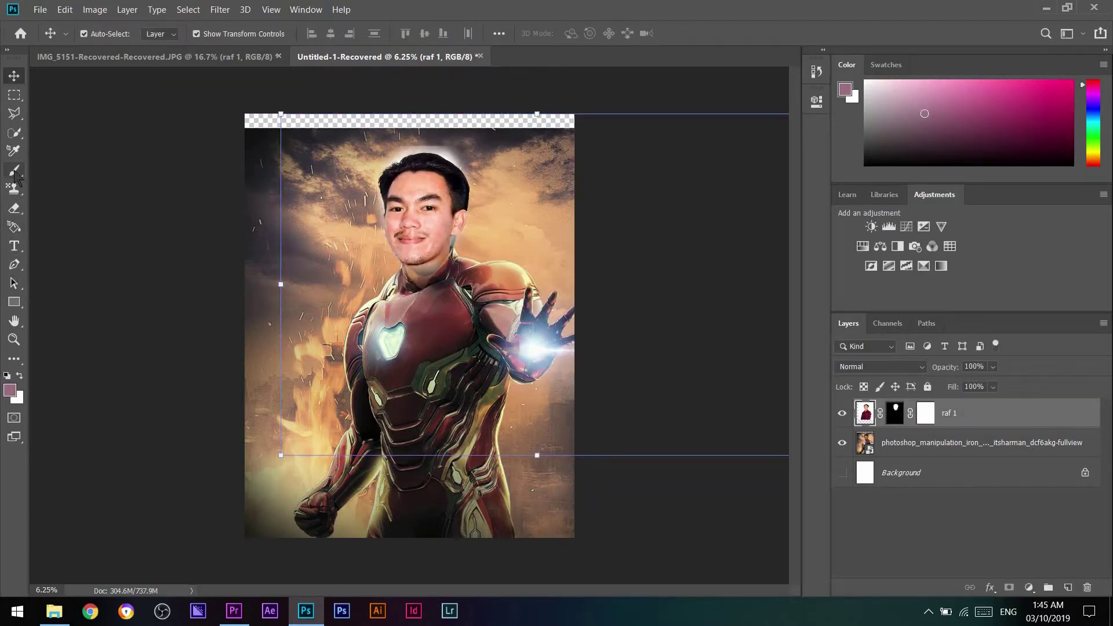
{"action": "left_click", "coordinate": [15, 170]}
{"action": "scroll", "coordinate": [446, 125], "scroll_direction": "up", "scroll_amount": 3}
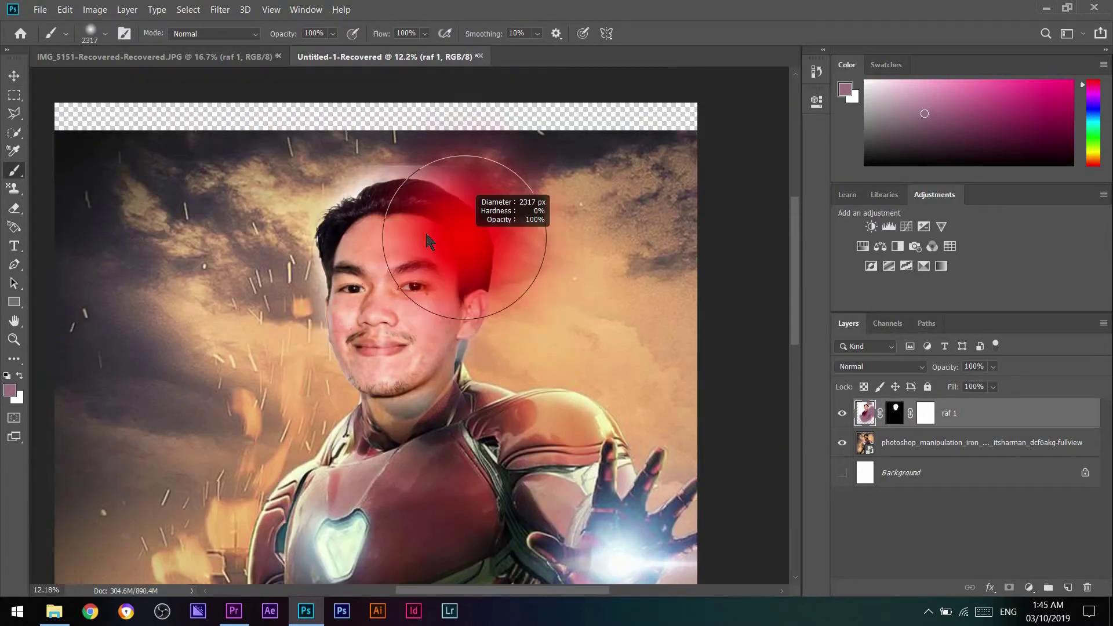
{"action": "left_click_drag", "start_coordinate": [476, 199], "coordinate": [453, 151]}
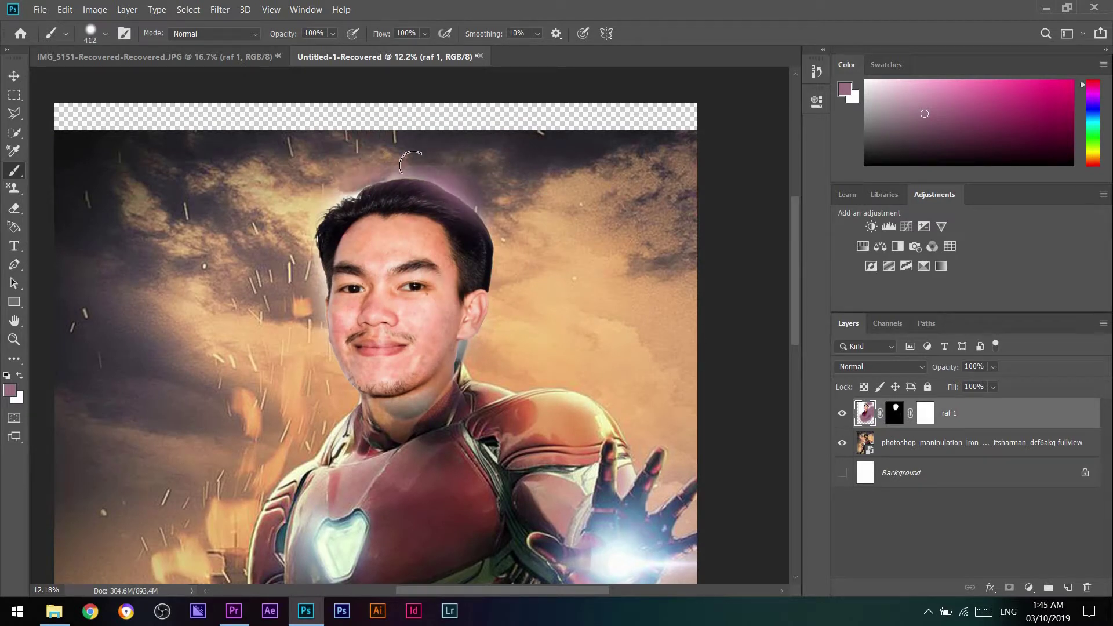
{"action": "scroll", "coordinate": [466, 185], "scroll_direction": "up", "scroll_amount": 3}
{"action": "left_click_drag", "start_coordinate": [334, 221], "coordinate": [307, 293]}
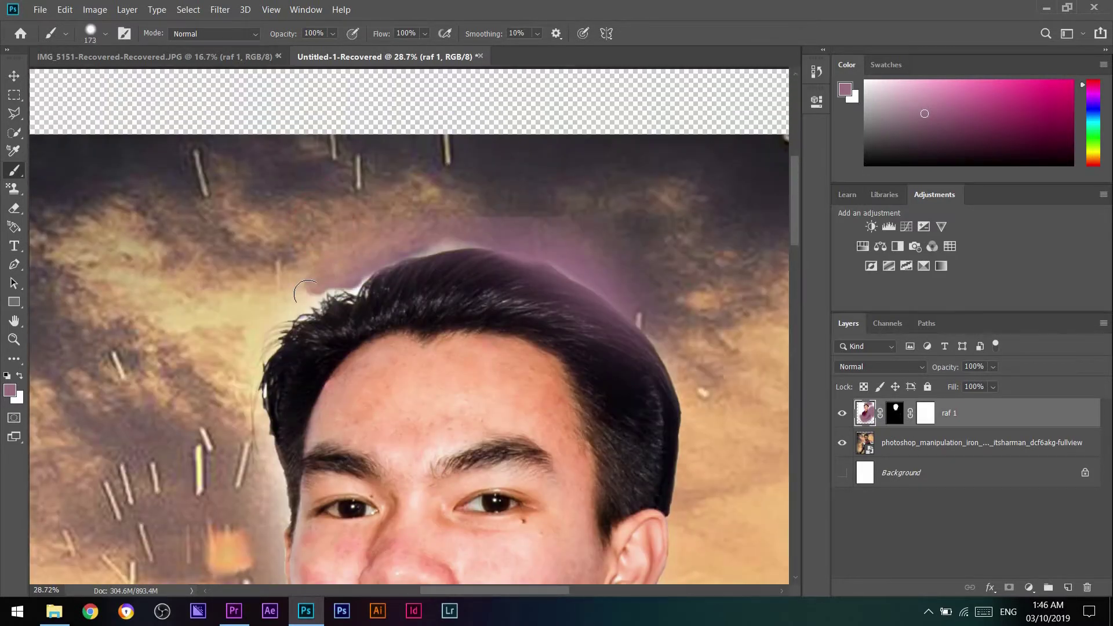
{"action": "scroll", "coordinate": [321, 290], "scroll_direction": "up", "scroll_amount": 4}
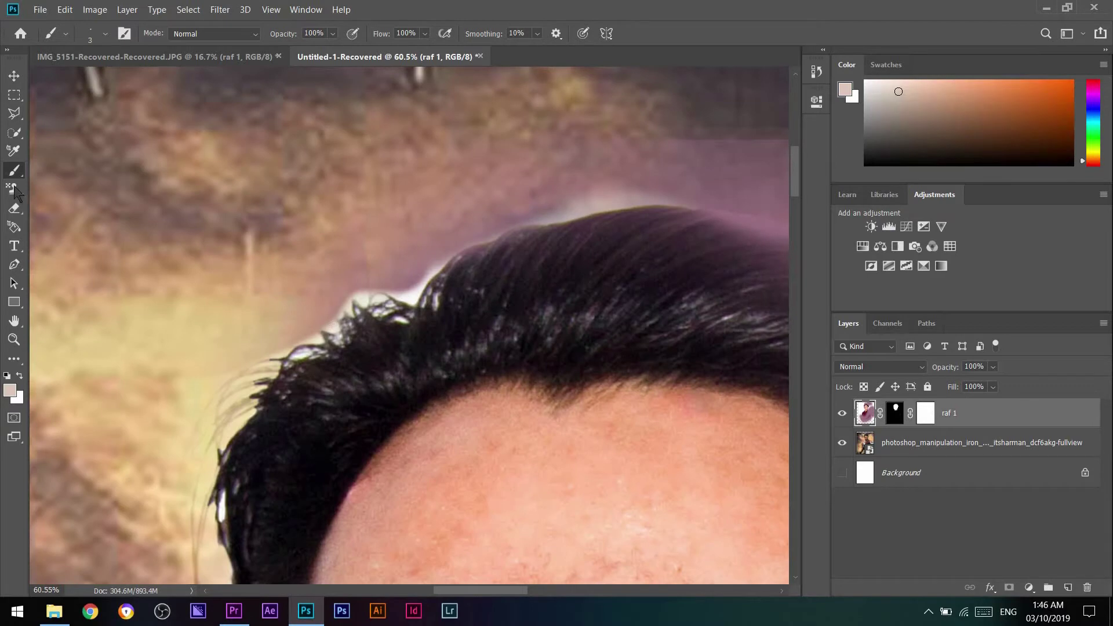
{"action": "key", "text": "v"}
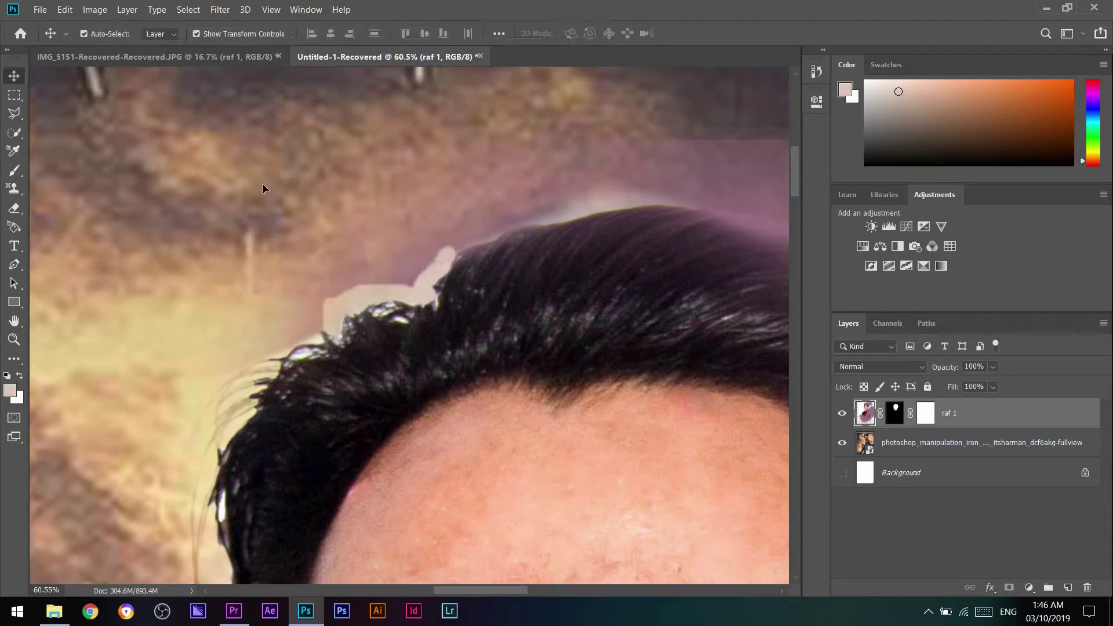
{"action": "scroll", "coordinate": [261, 186], "scroll_direction": "down", "scroll_amount": 5}
Undo the last changes to raf 1 and delete that layer
{"action": "key", "text": "ctrl+z"}
{"action": "key", "text": "ctrl+z"}
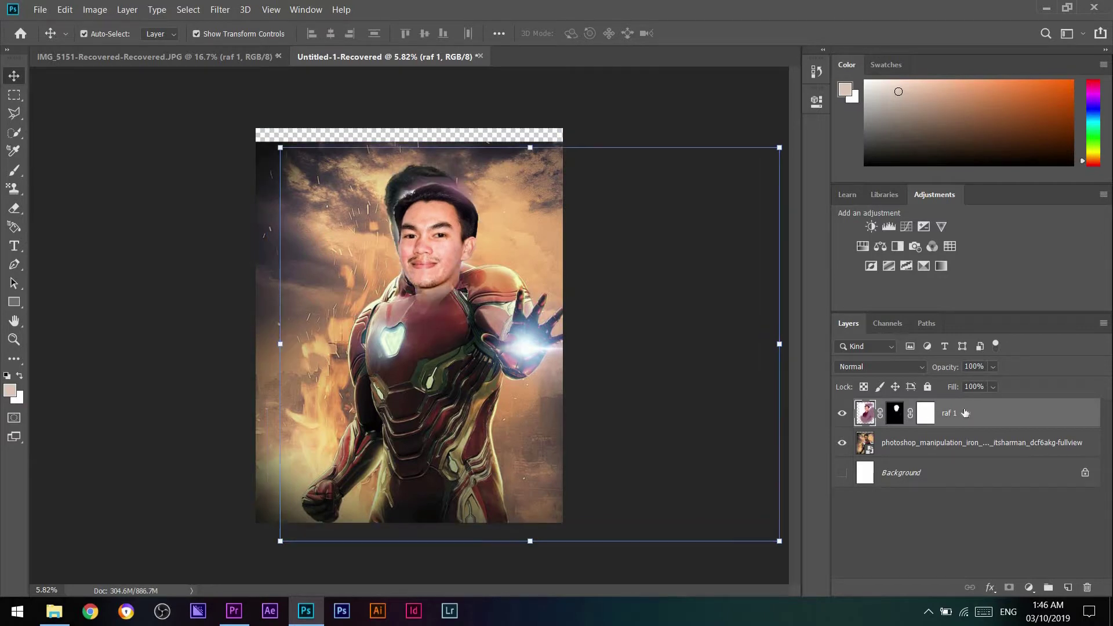
{"action": "key", "text": "Delete"}
Select the Iron Man figure's head, including hair and beard, with the Quick Selection tool
{"action": "right_click", "coordinate": [19, 137]}
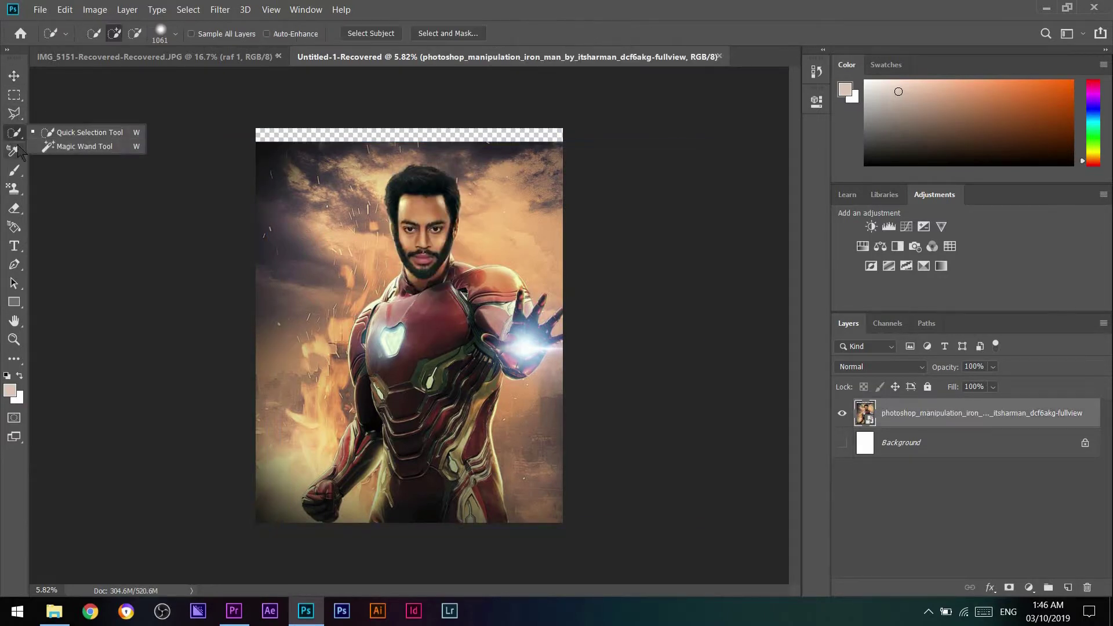
{"action": "left_click", "coordinate": [14, 208]}
{"action": "key", "text": "w"}
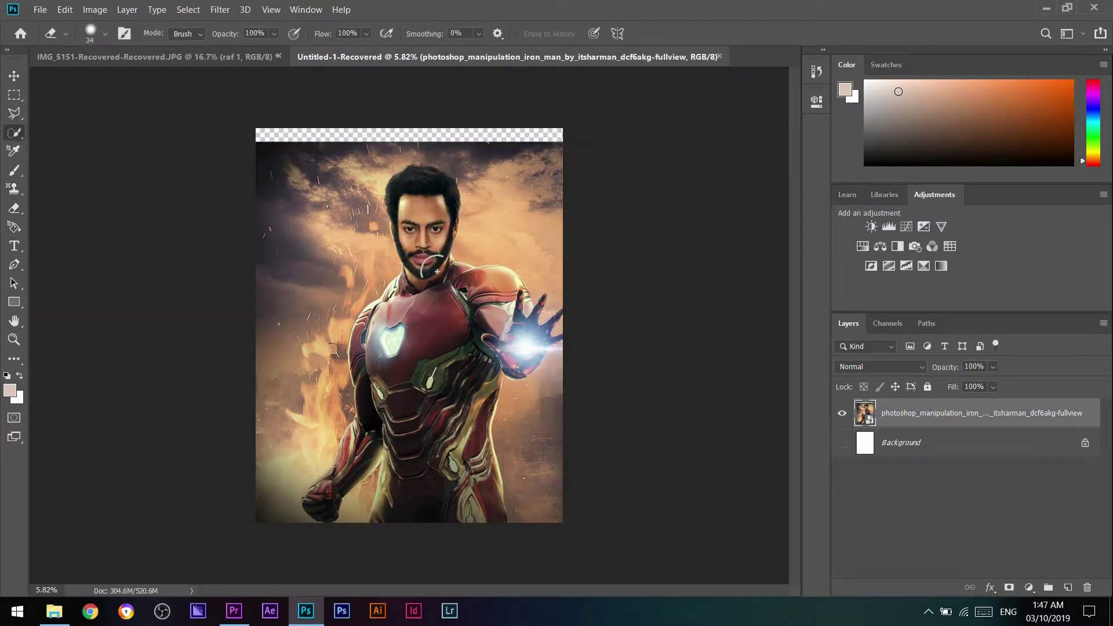
{"action": "scroll", "coordinate": [429, 214], "scroll_direction": "up", "scroll_amount": 3}
{"action": "left_click", "coordinate": [432, 206]}
{"action": "scroll", "coordinate": [435, 232], "scroll_direction": "down", "scroll_amount": 2}
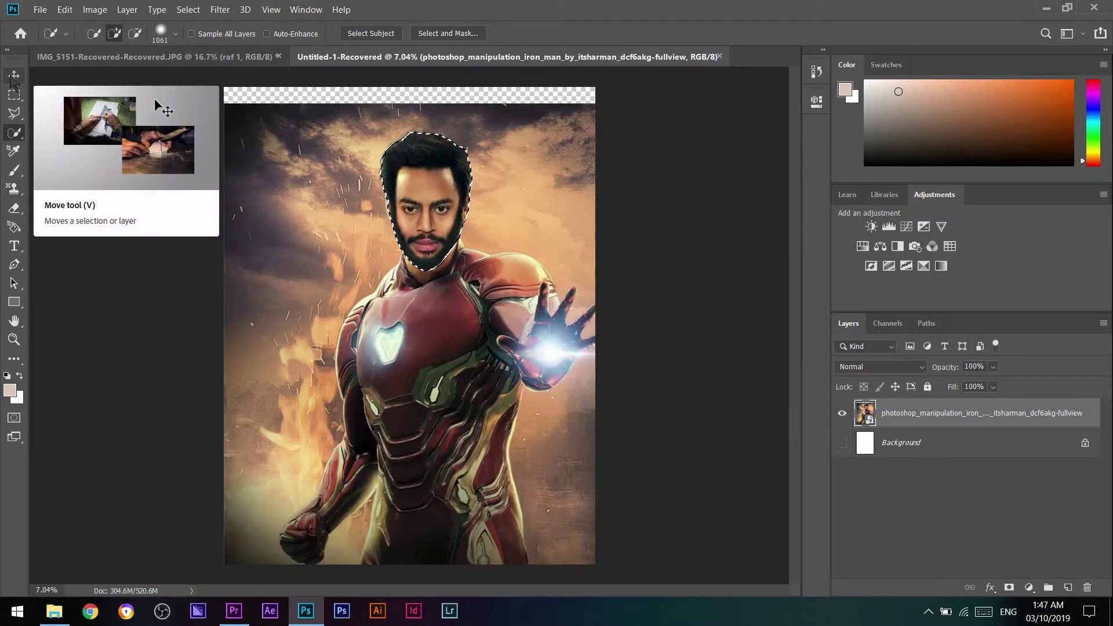
Rename the Iron Man picture's layer to 5
{"action": "left_click", "coordinate": [14, 75]}
{"action": "type", "text": "5"}
{"action": "key", "text": "Return"}
Rasterize layer 5 and delete the selected head from it
{"action": "right_click", "coordinate": [948, 418]}
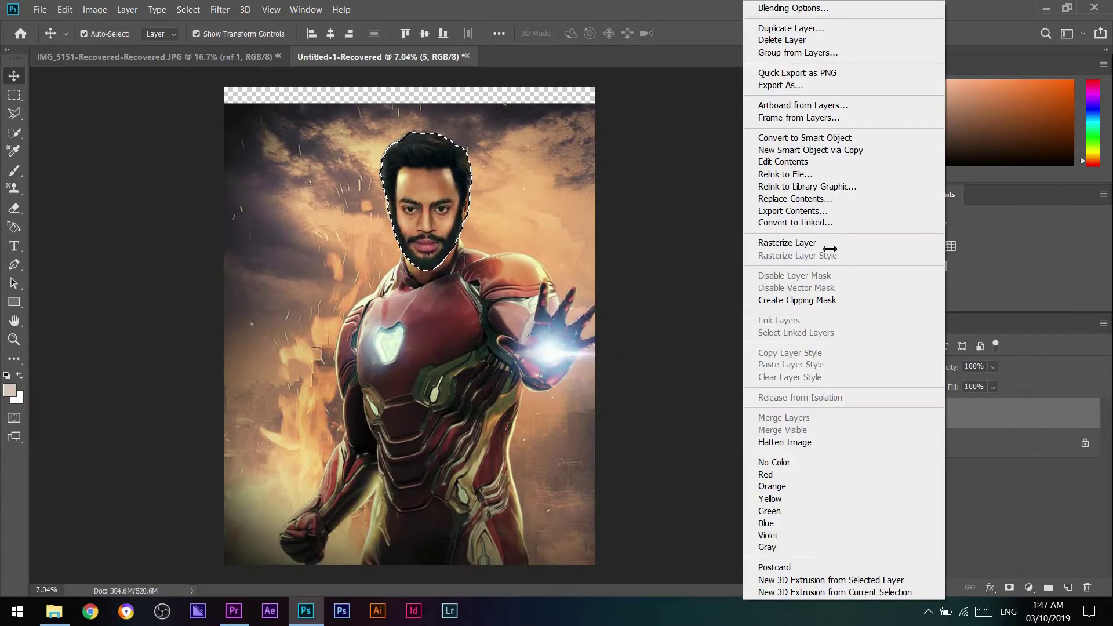
{"action": "left_click", "coordinate": [823, 242]}
{"action": "key", "text": "Delete"}
{"action": "key", "text": "ctrl+d"}
{"action": "left_click", "coordinate": [70, 117]}
Cover the missing head with a rectangular patch of nearby sky, enlarged on its own layer, and a duplicate of that patch below it
{"action": "key", "text": "m"}
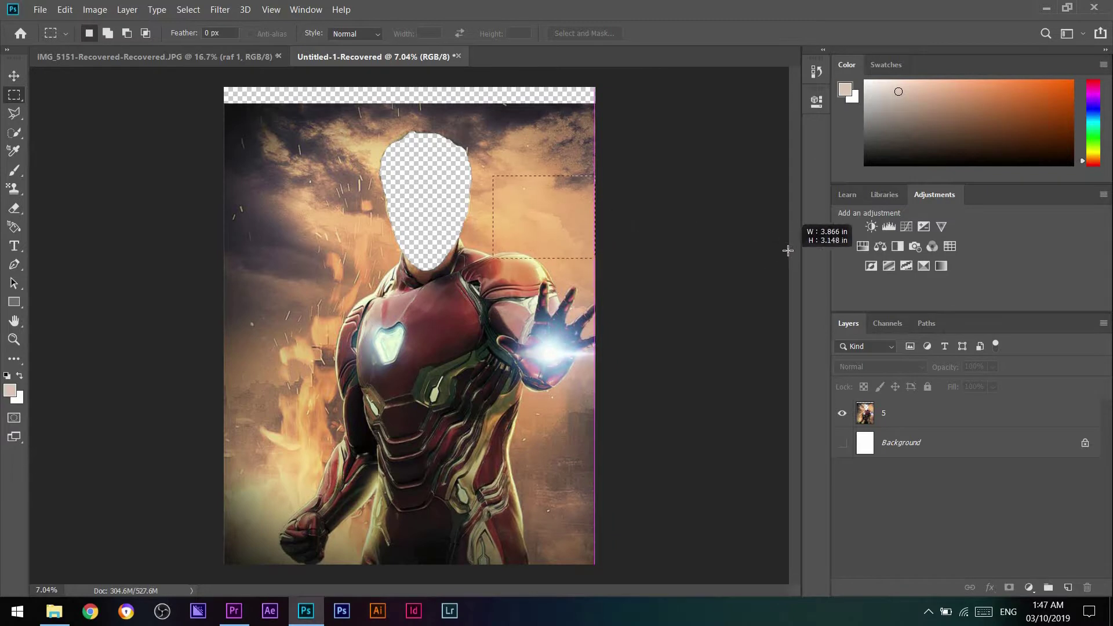
{"action": "left_click", "coordinate": [904, 418]}
{"action": "key", "text": "ctrl+t"}
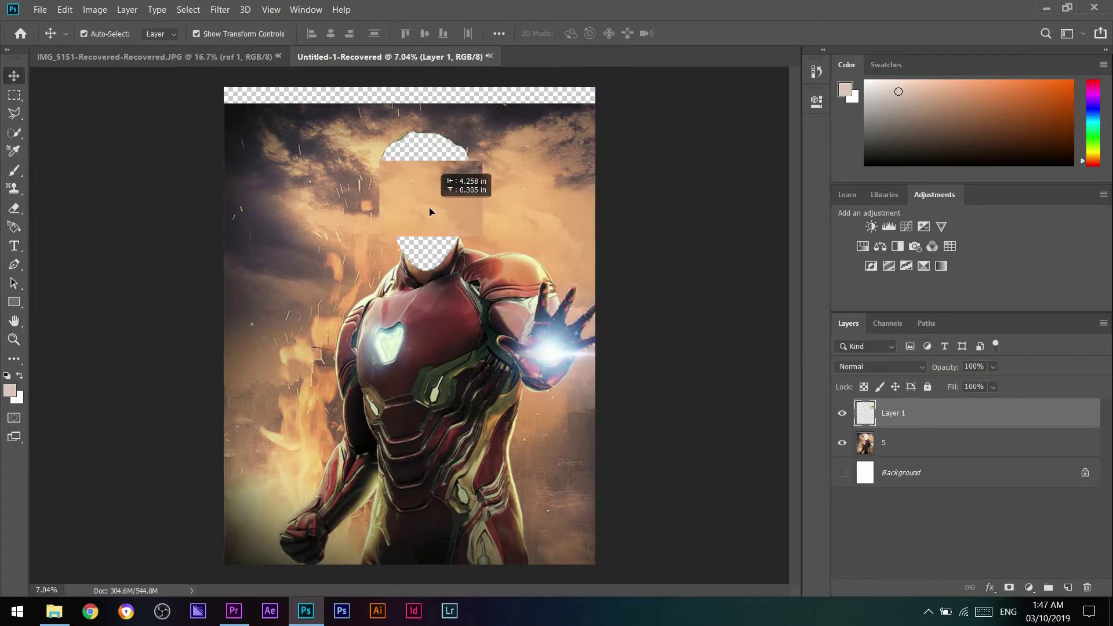
{"action": "mouse_move", "coordinate": [429, 163]}
{"action": "left_mouse_down"}
{"action": "mouse_move", "coordinate": [461, 214]}
{"action": "mouse_move", "coordinate": [451, 187]}
{"action": "mouse_move", "coordinate": [431, 209]}
{"action": "mouse_move", "coordinate": [428, 269]}
{"action": "mouse_move", "coordinate": [488, 337]}
{"action": "mouse_move", "coordinate": [510, 318]}
{"action": "mouse_move", "coordinate": [497, 303]}
{"action": "left_mouse_up"}
{"action": "key", "text": "Escape"}
{"action": "key", "text": "ctrl+j"}
Erase the edges of the Layer 1 copy around the armour's collar and set its opacity to 46%
{"action": "key", "text": "e"}
{"action": "right_click", "coordinate": [512, 244]}
{"action": "left_click_drag", "start_coordinate": [438, 271], "coordinate": [439, 292]}
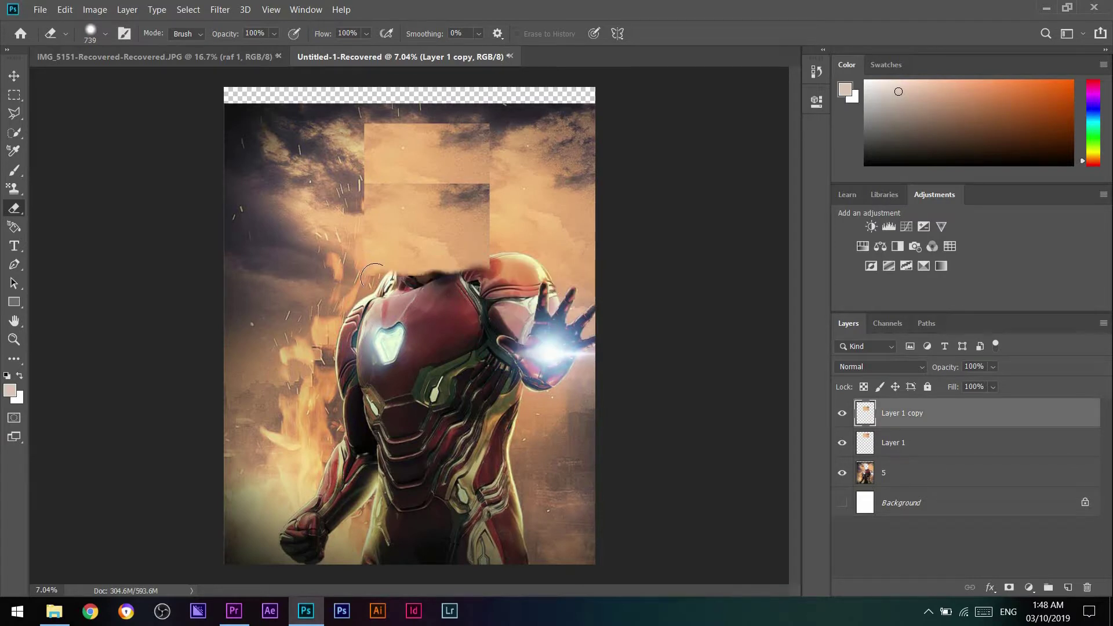
{"action": "left_click_drag", "start_coordinate": [1009, 390], "coordinate": [973, 385]}
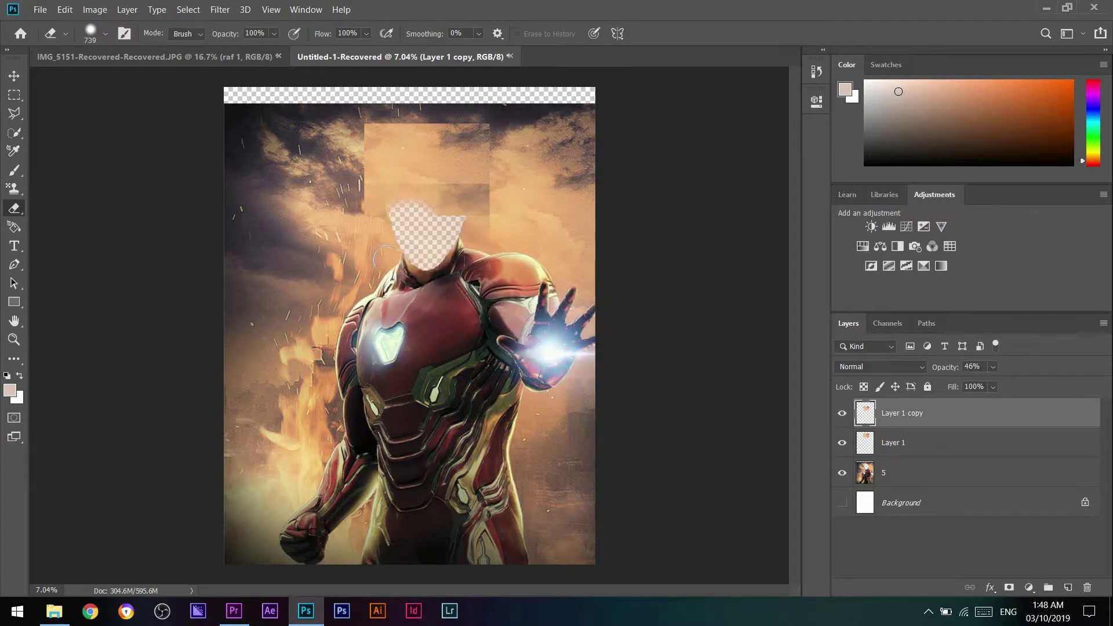
Erase the hard edges of Layer 1's sky patch with a soft eraser to blend it into the clouds
{"action": "key", "text": "alt+bracketleft"}
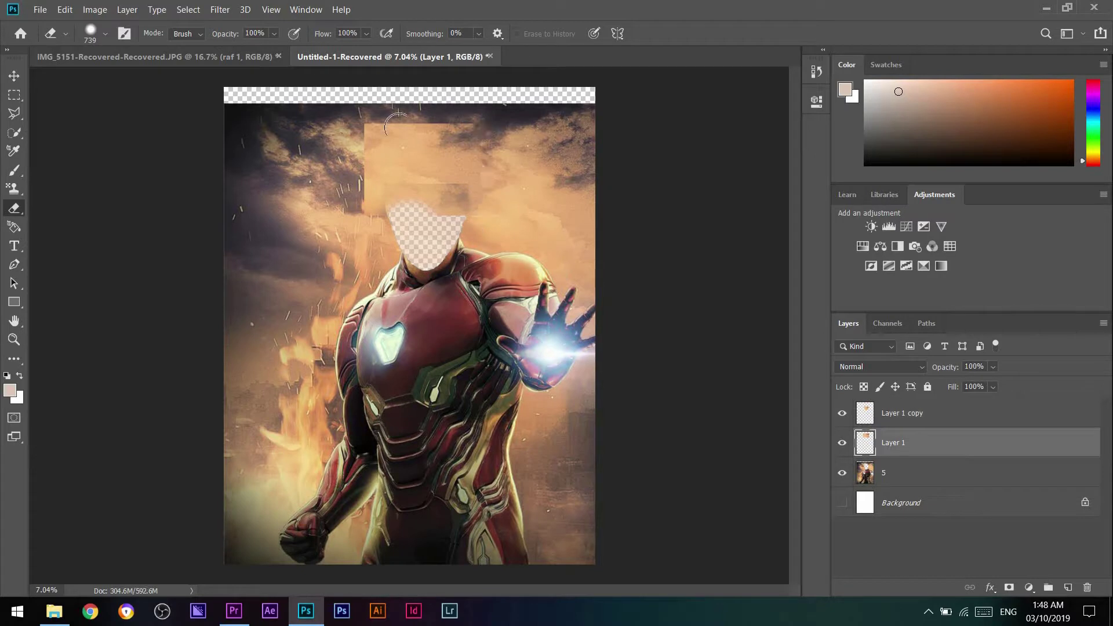
{"action": "left_click_drag", "start_coordinate": [534, 214], "coordinate": [519, 222]}
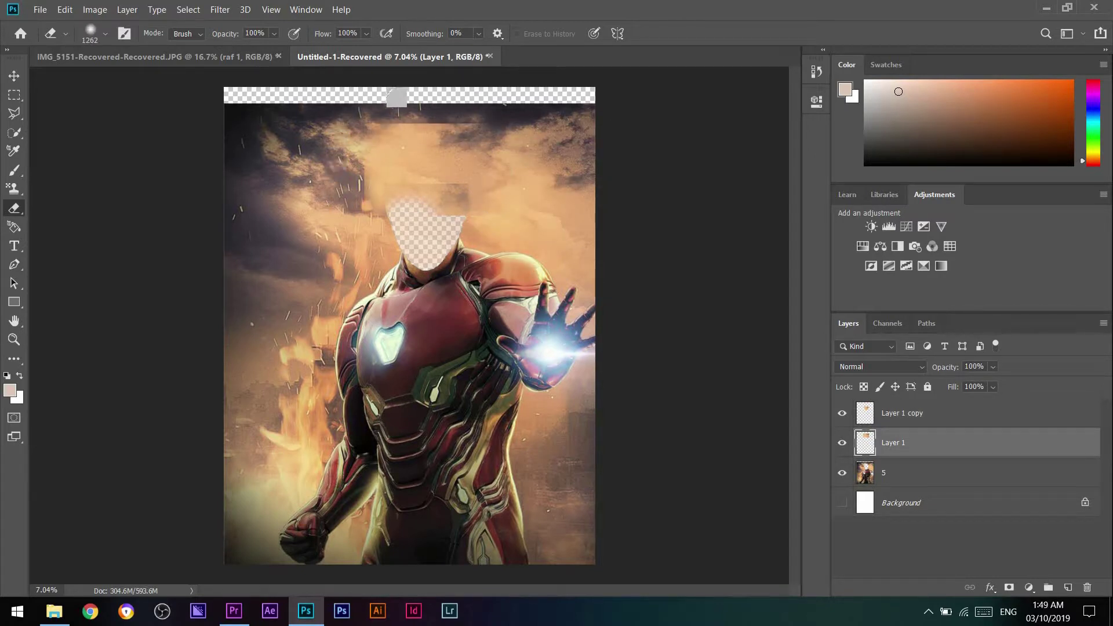
{"action": "left_click_drag", "start_coordinate": [397, 97], "coordinate": [387, 100]}
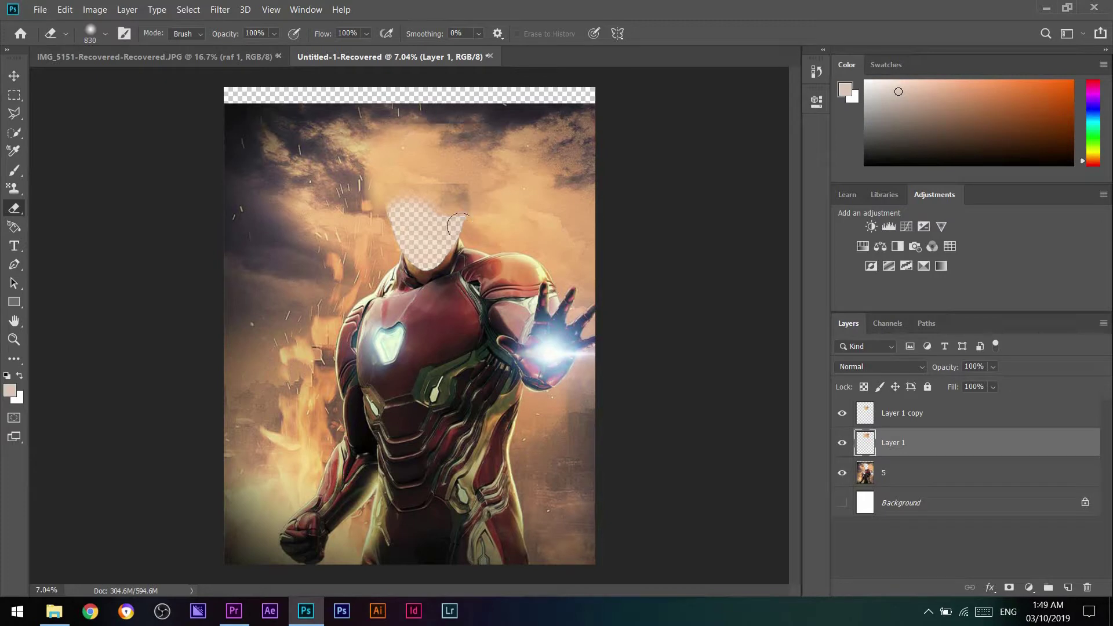
Restore the Layer 1 copy to 100% opacity and erase the sky overlapping the armour's collar
{"action": "key", "text": "v"}
{"action": "left_click", "coordinate": [403, 229]}
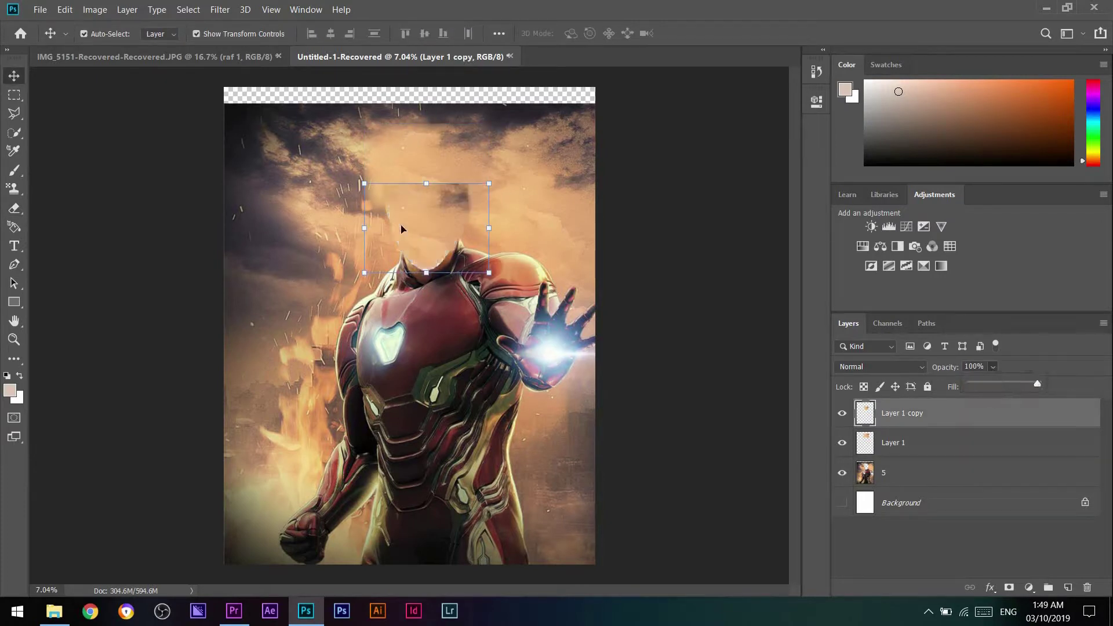
{"action": "left_click_drag", "start_coordinate": [448, 254], "coordinate": [448, 254]}
{"action": "key", "text": "e"}
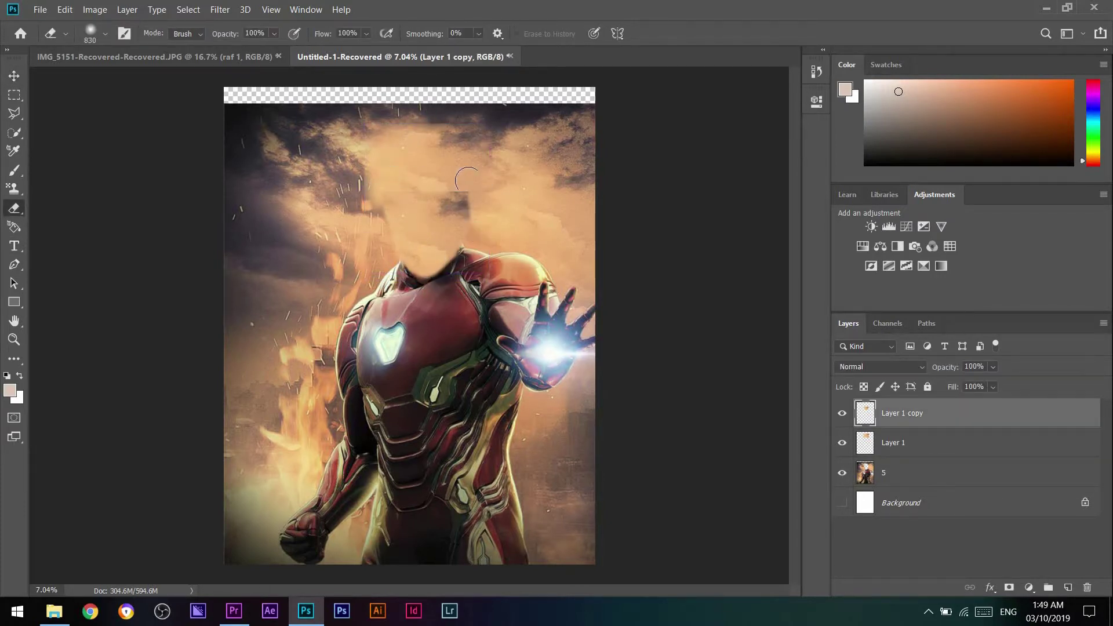
{"action": "key", "text": "v"}
{"action": "scroll", "coordinate": [409, 324], "scroll_direction": "down", "scroll_amount": 1}
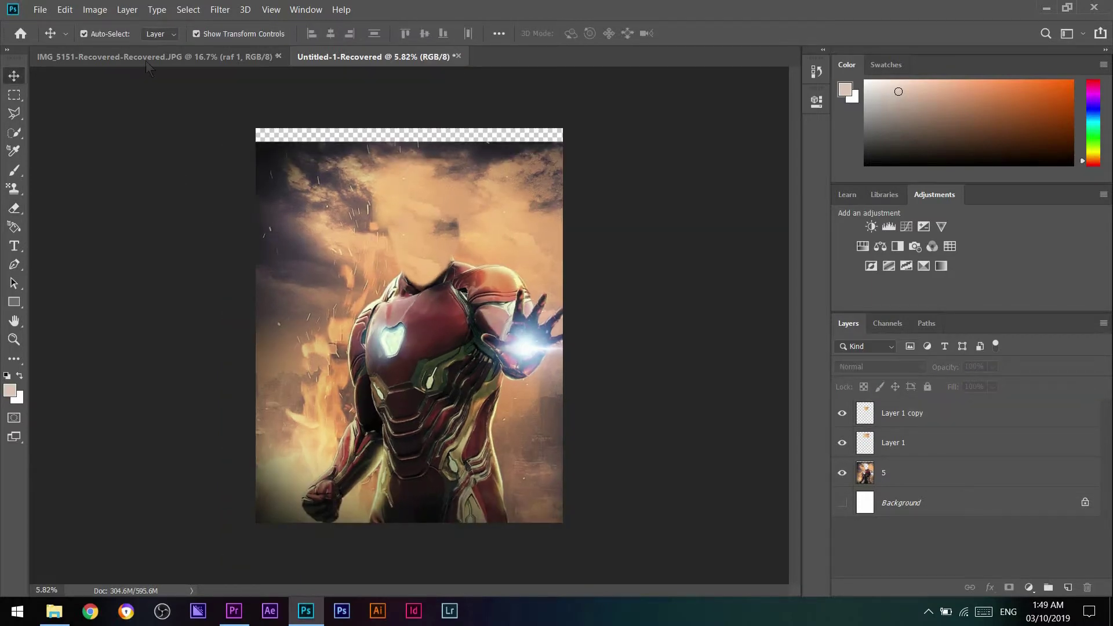
Bring the raf 1 photo into the Iron Man document, resize it and place its layer at the top of the stack
{"action": "left_click", "coordinate": [147, 60]}
{"action": "left_click_drag", "start_coordinate": [417, 348], "coordinate": [441, 290]}
{"action": "key", "text": "ctrl+t"}
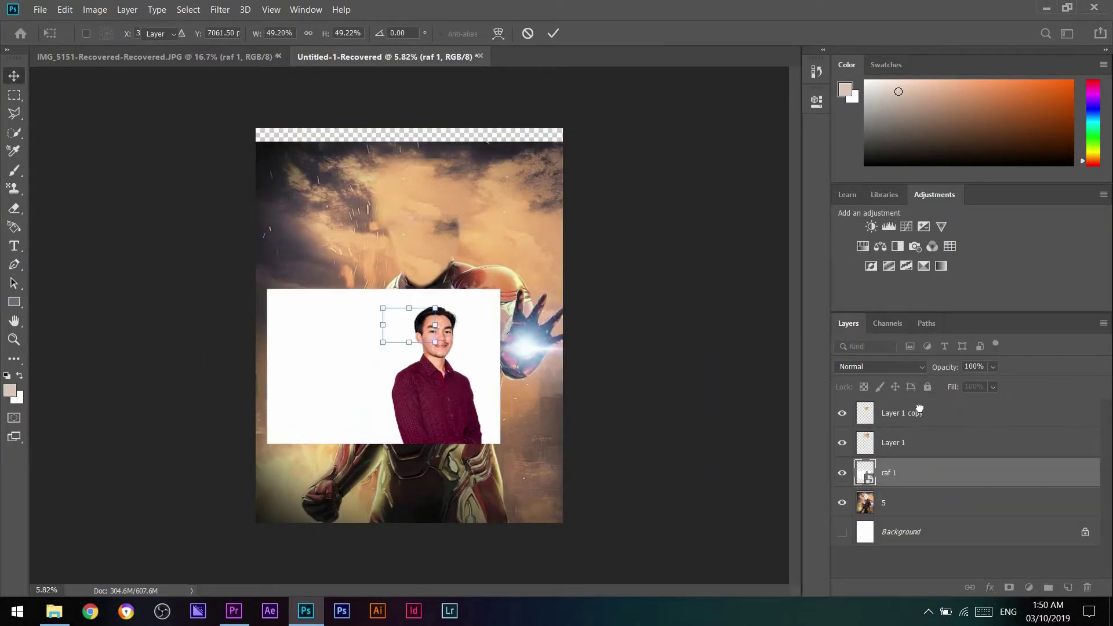
{"action": "left_click_drag", "start_coordinate": [920, 410], "coordinate": [920, 406]}
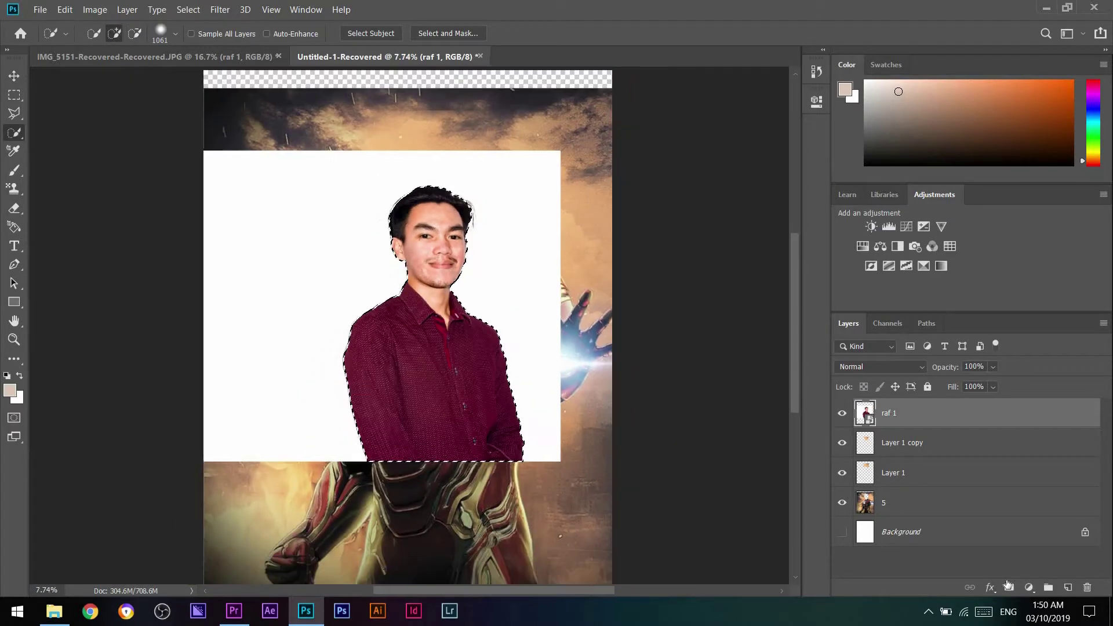
Mask raf 1 to the selected man and enlarge him over the armour
{"action": "left_click", "coordinate": [1009, 587]}
{"action": "key", "text": "ctrl+t"}
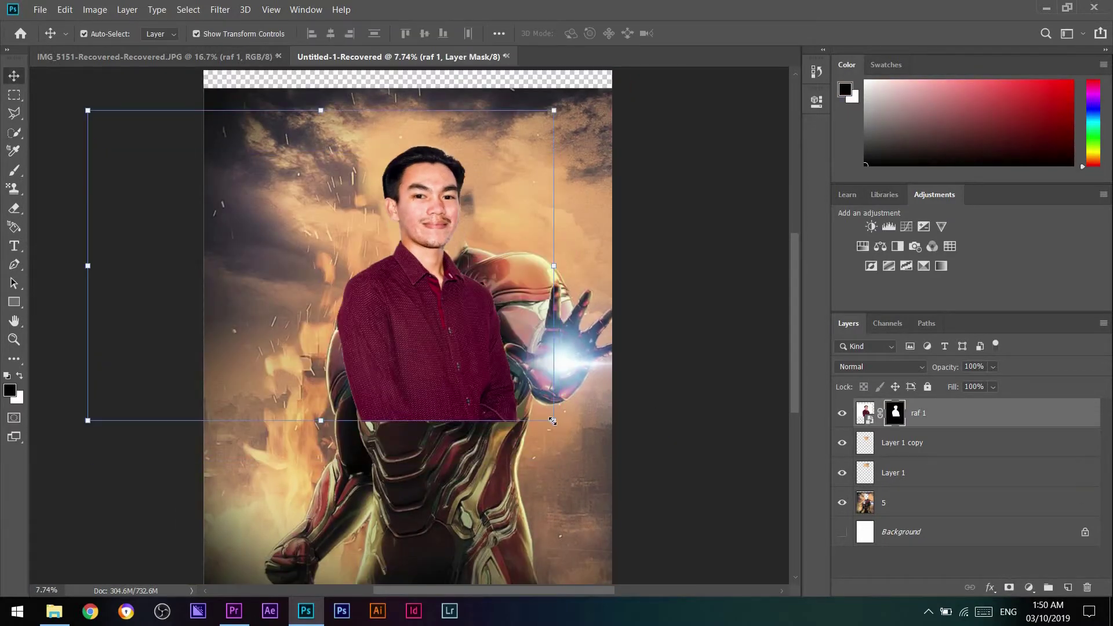
{"action": "left_click_drag", "start_coordinate": [550, 422], "coordinate": [548, 384]}
{"action": "left_click", "coordinate": [865, 413]}
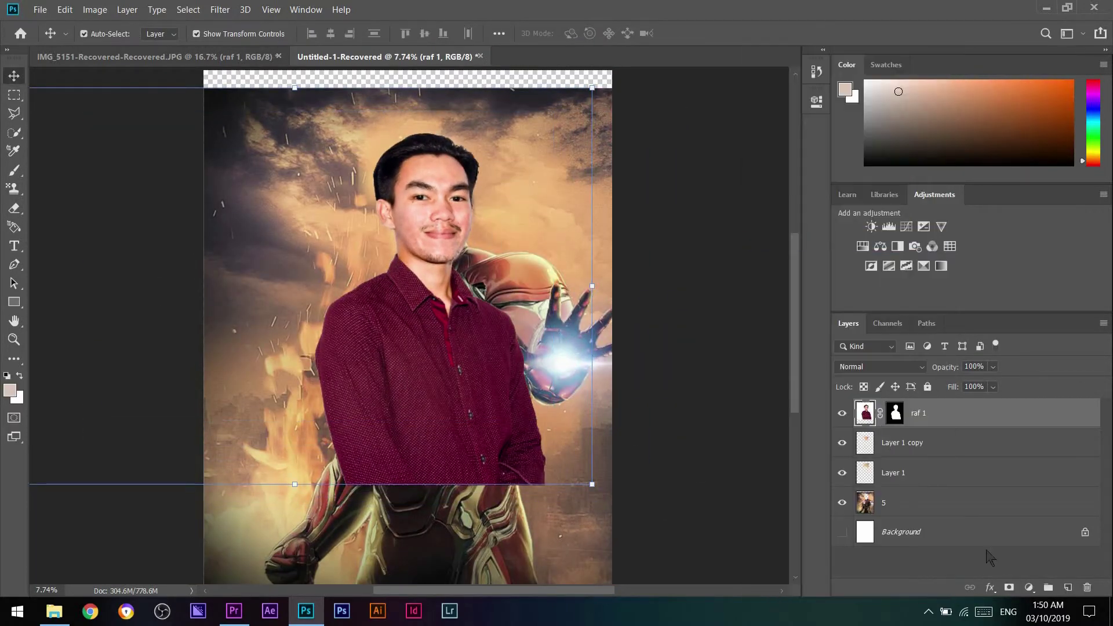
Paint black on raf 1's mask over the shirt and collar to leave only the man's head and neck on the armour
{"action": "left_click", "coordinate": [895, 413]}
{"action": "key", "text": "b"}
{"action": "mouse_move", "coordinate": [336, 458]}
{"action": "left_mouse_down"}
{"action": "mouse_move", "coordinate": [406, 406]}
{"action": "mouse_move", "coordinate": [511, 382]}
{"action": "left_mouse_up"}
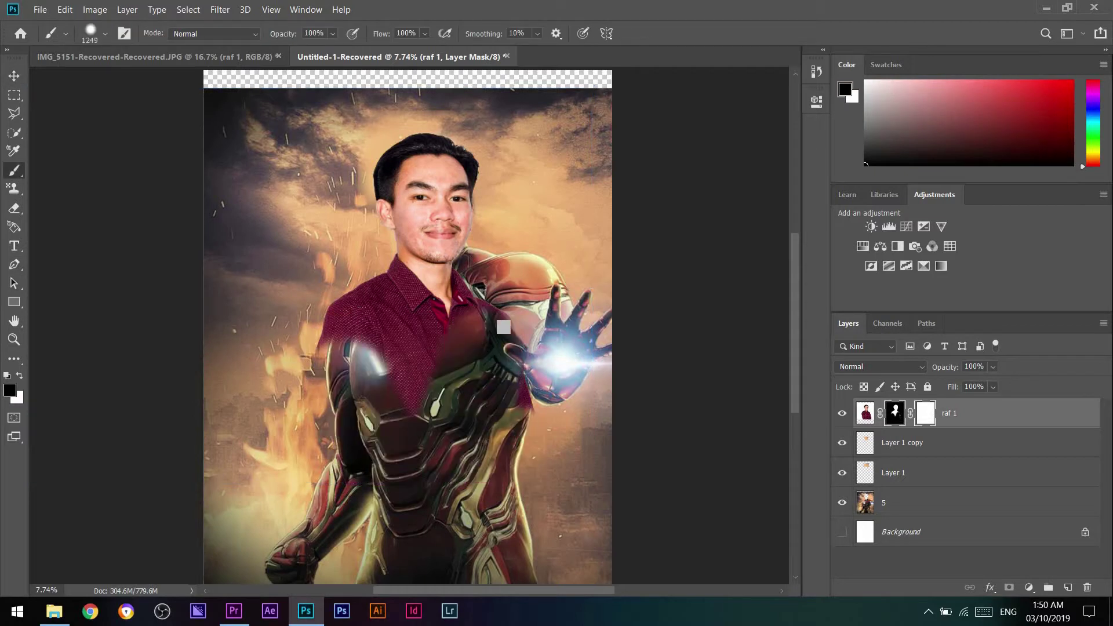
{"action": "scroll", "coordinate": [429, 387], "scroll_direction": "up", "scroll_amount": 2}
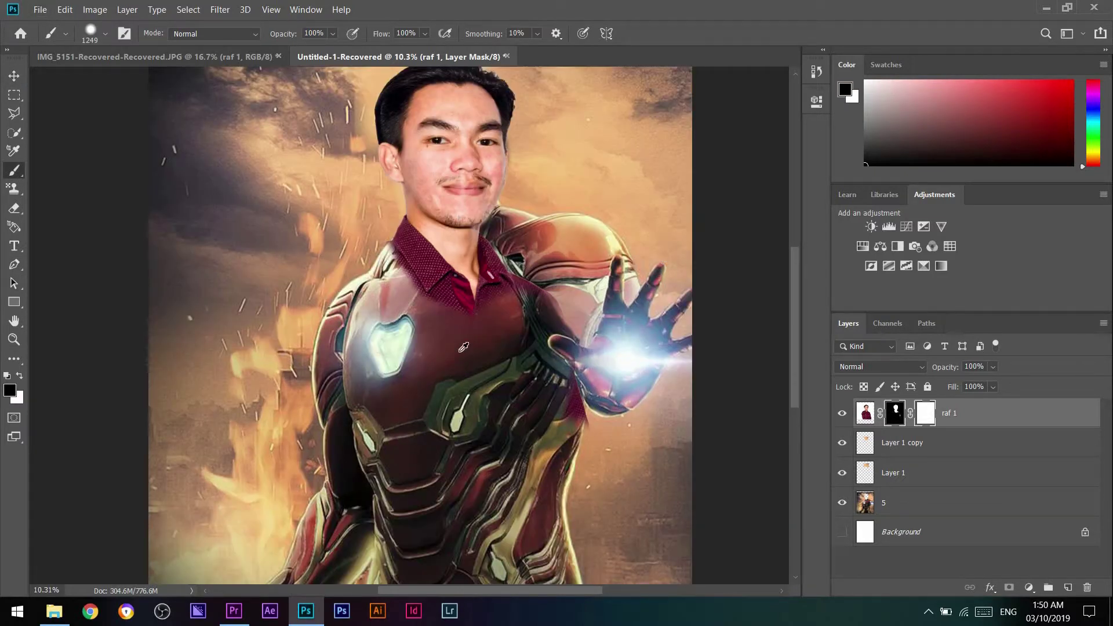
{"action": "scroll", "coordinate": [464, 347], "scroll_direction": "up", "scroll_amount": 1}
{"action": "left_click_drag", "start_coordinate": [479, 355], "coordinate": [437, 348]}
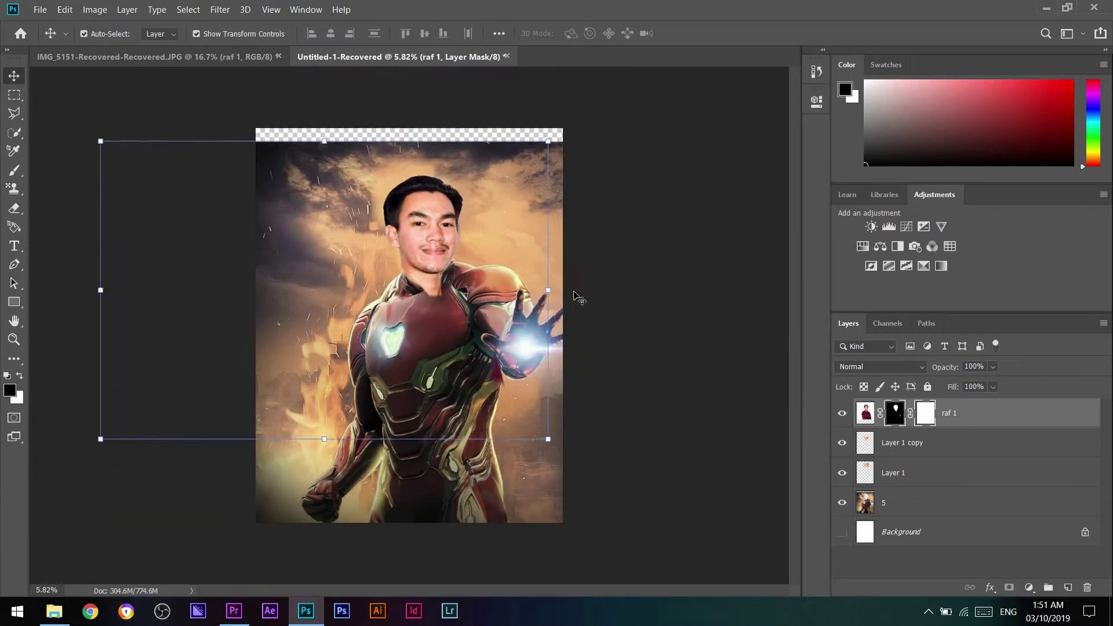
Flip raf 1 horizontally and move the man's head back over the armour's neck opening
{"action": "left_click", "coordinate": [447, 221], "text": "alt"}
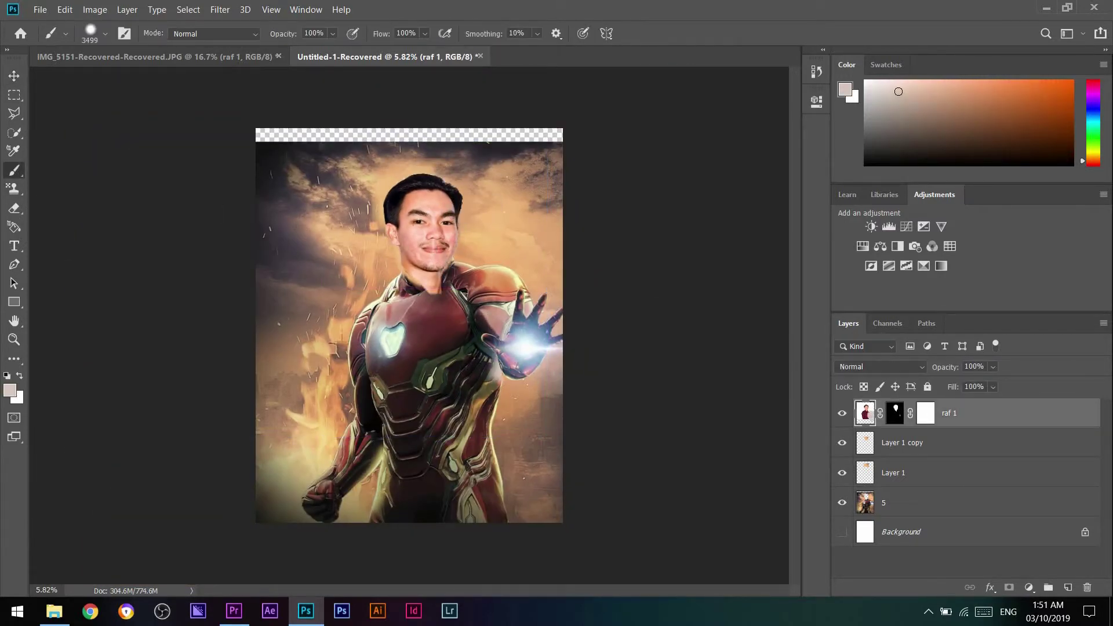
{"action": "left_click", "coordinate": [64, 9]}
{"action": "left_click", "coordinate": [116, 311]}
{"action": "right_click", "coordinate": [307, 260]}
{"action": "left_click", "coordinate": [342, 453]}
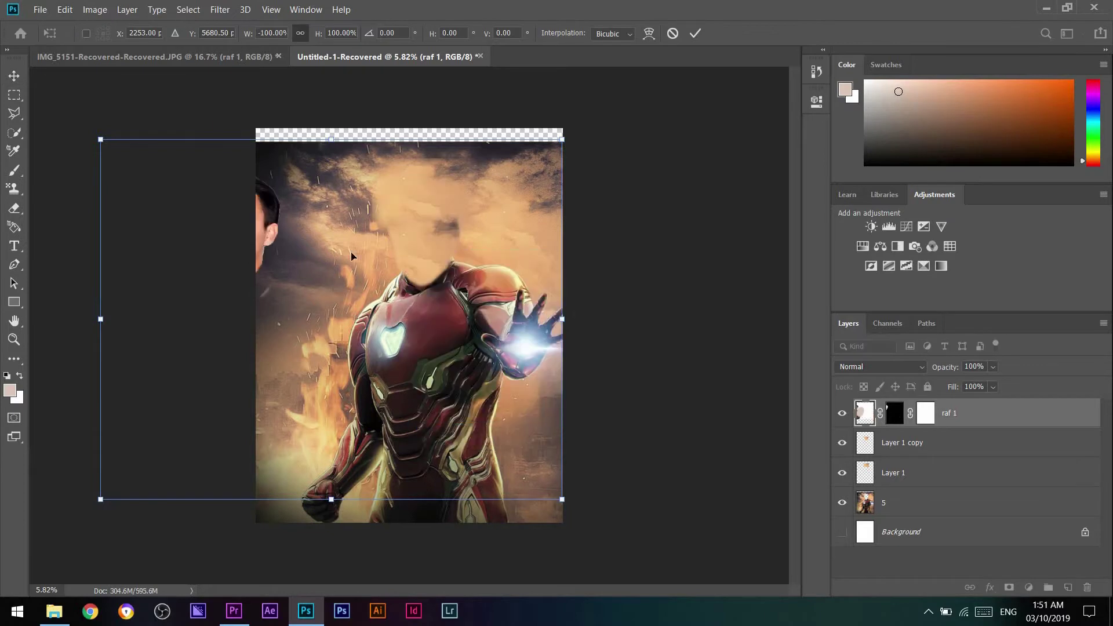
{"action": "left_click_drag", "start_coordinate": [307, 260], "coordinate": [499, 249]}
Scale the flipped head to 116.73% and fit it onto the armour's neck
{"action": "left_click_drag", "start_coordinate": [290, 308], "coordinate": [253, 319]}
{"action": "left_click_drag", "start_coordinate": [433, 275], "coordinate": [443, 280]}
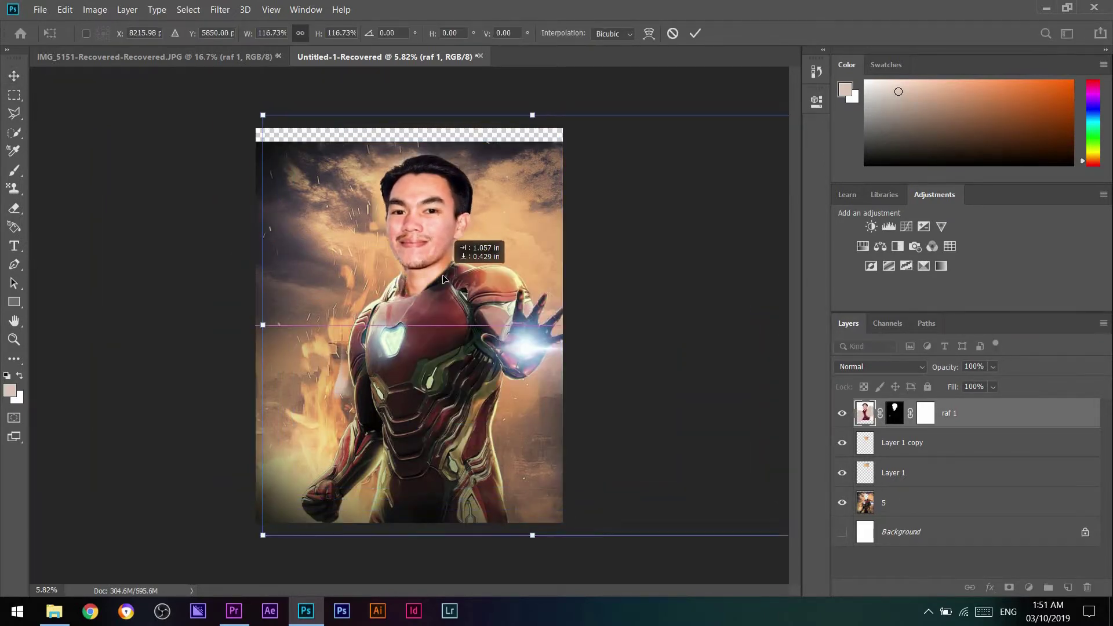
{"action": "left_click", "coordinate": [694, 33]}
Touch up the lower edge of the man's neck with a small soft brush where it meets the armour
{"action": "key", "text": "b"}
{"action": "scroll", "coordinate": [436, 387], "scroll_direction": "up", "scroll_amount": 3}
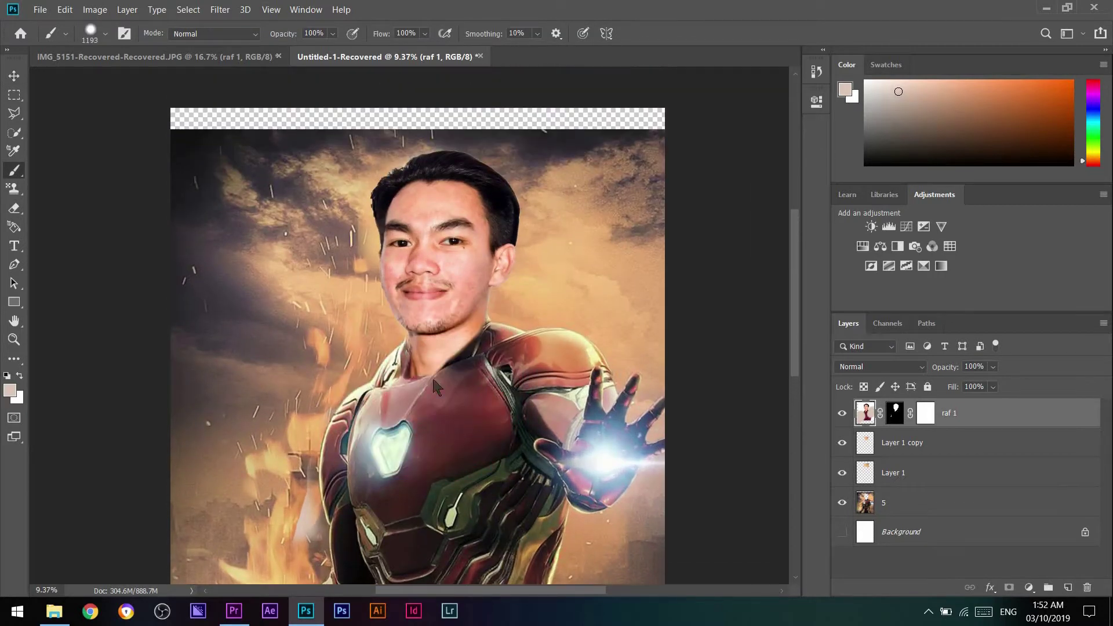
{"action": "scroll", "coordinate": [436, 388], "scroll_direction": "up", "scroll_amount": 2}
{"action": "left_click_drag", "start_coordinate": [436, 406], "coordinate": [436, 404]}
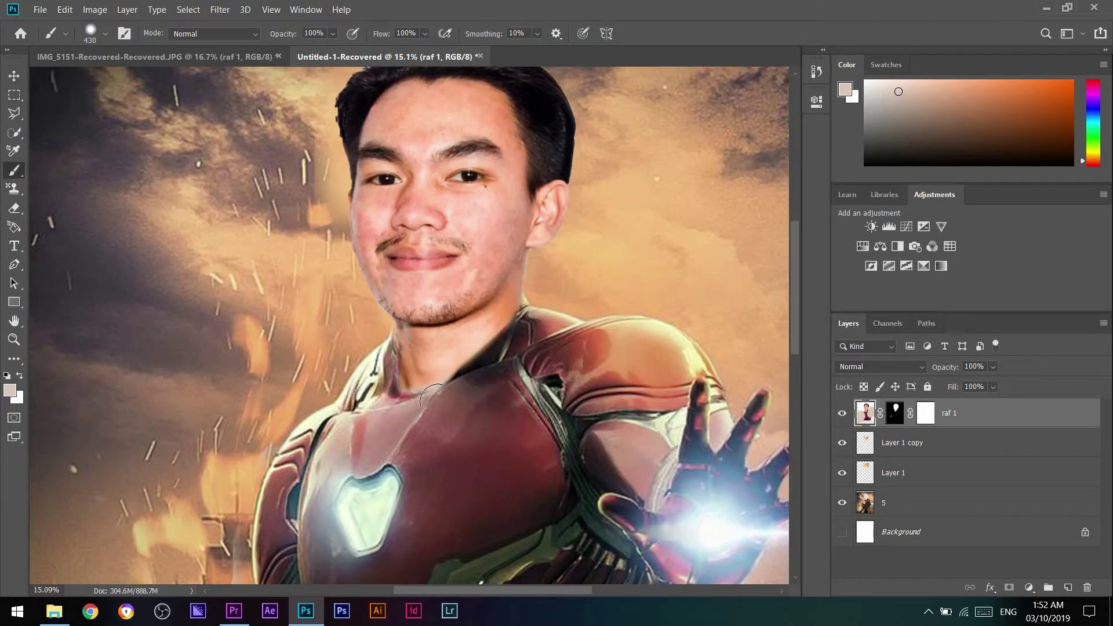
{"action": "key", "text": "ctrl+0"}
Reduce the height of raf 1 slightly by lowering its upper edge, keeping the width
{"action": "key", "text": "v"}
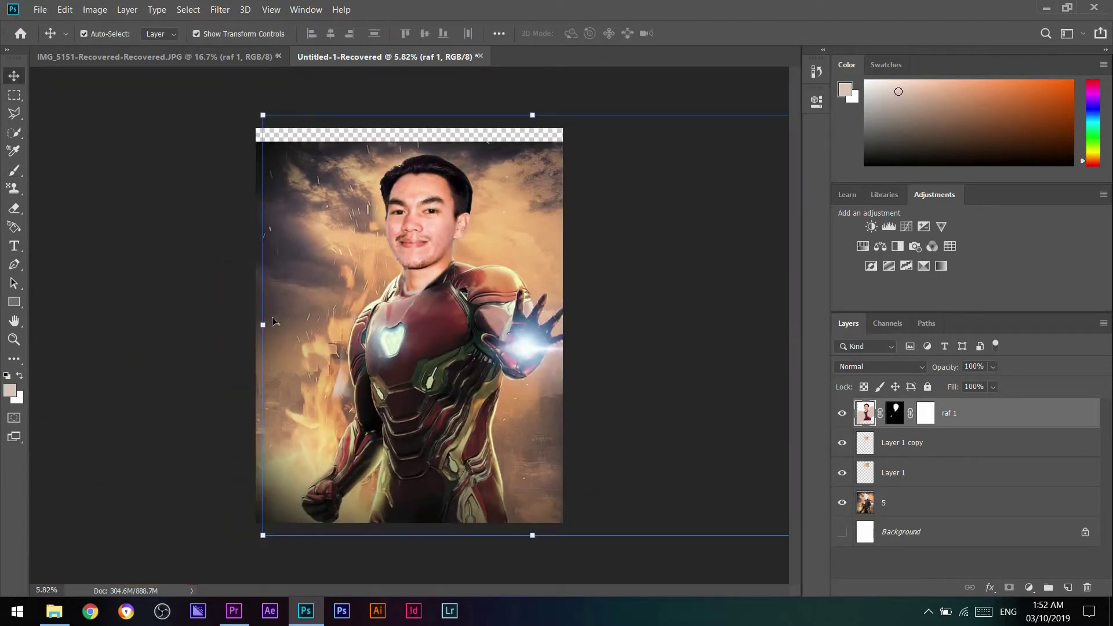
{"action": "left_click_drag", "start_coordinate": [268, 323], "coordinate": [264, 324]}
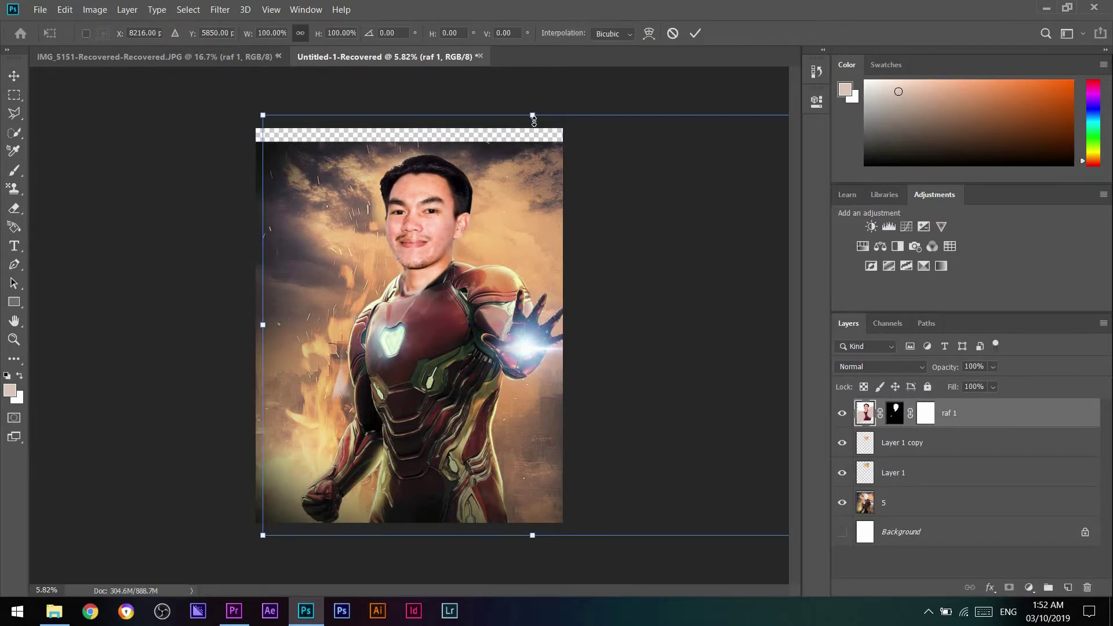
{"action": "left_click_drag", "start_coordinate": [533, 118], "coordinate": [532, 129]}
{"action": "key", "text": "Return"}
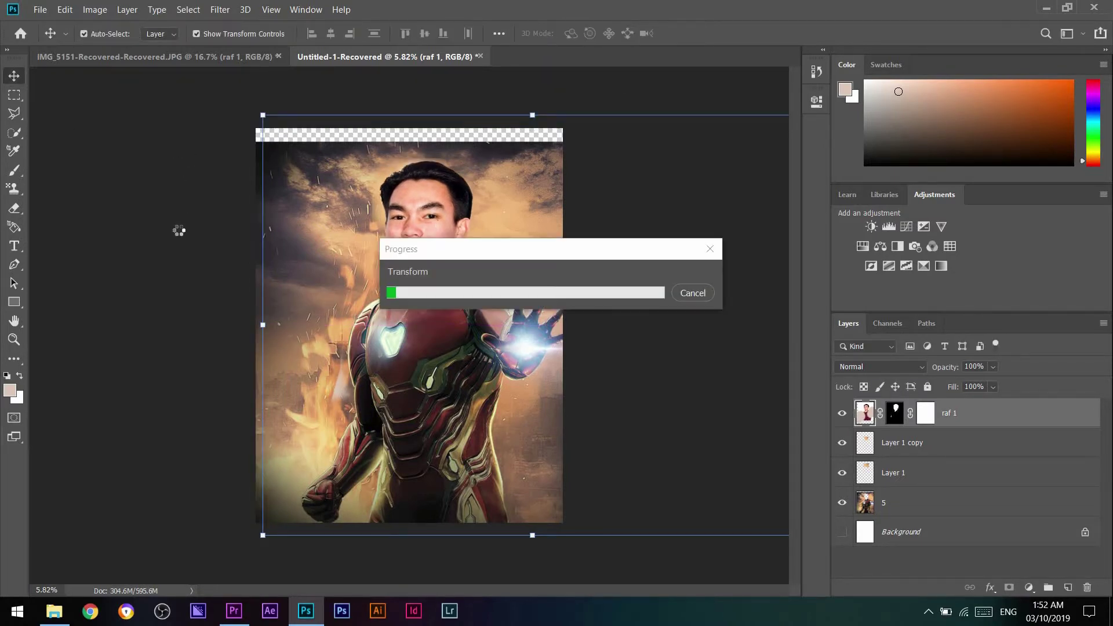
Tone the man's face with Hue/Saturation, shifting the hue and setting saturation to -4 and lightness to -10
{"action": "left_click", "coordinate": [94, 9]}
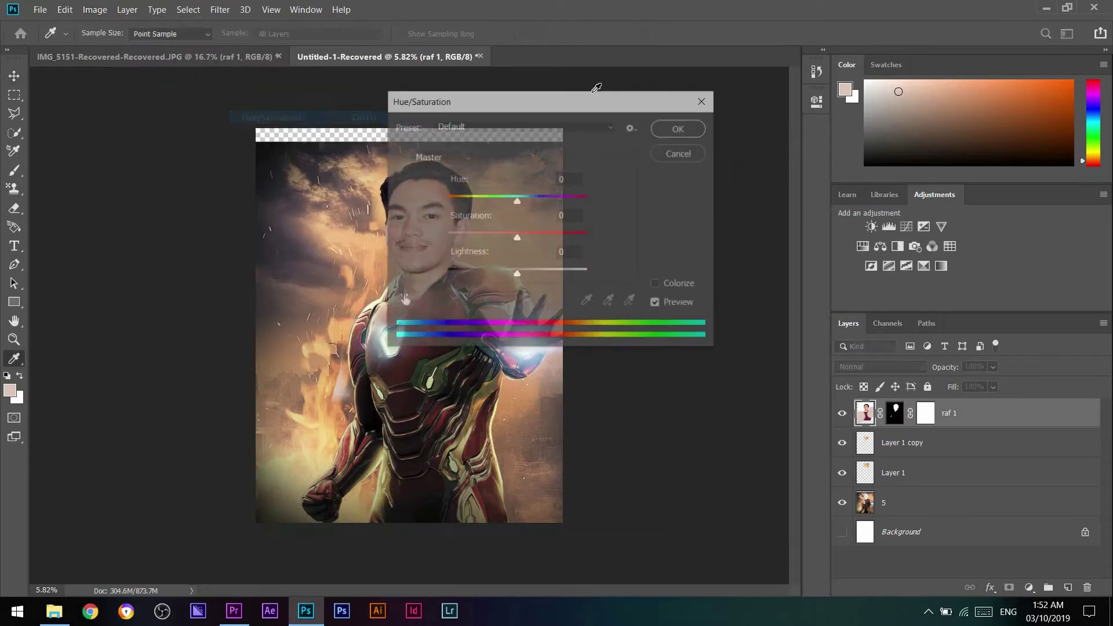
{"action": "left_click_drag", "start_coordinate": [833, 270], "coordinate": [826, 270]}
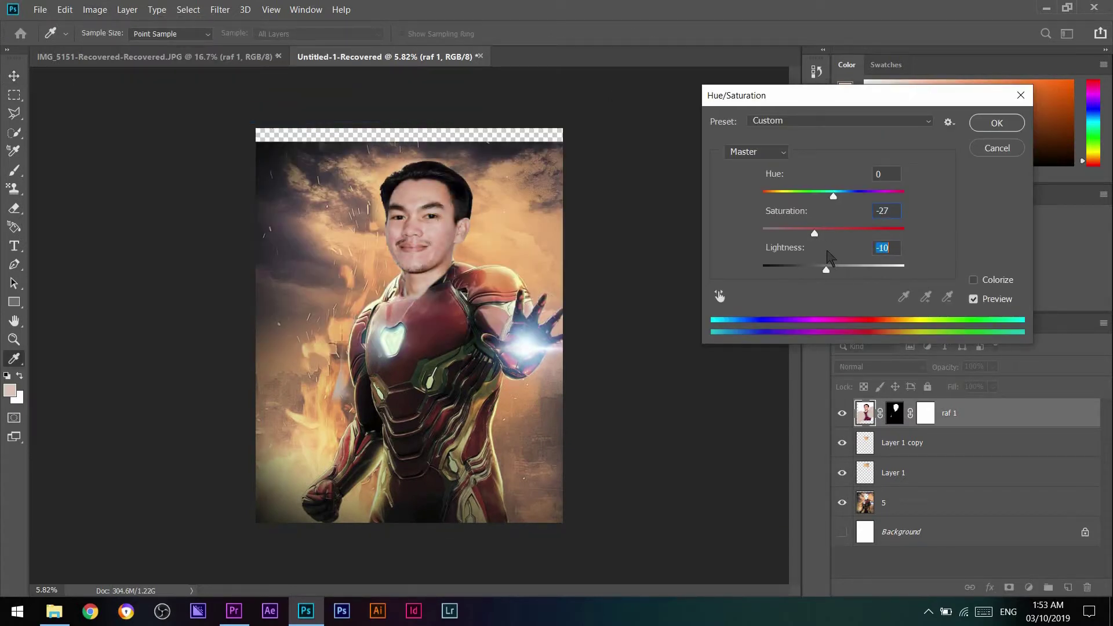
{"action": "left_click_drag", "start_coordinate": [833, 196], "coordinate": [833, 200]}
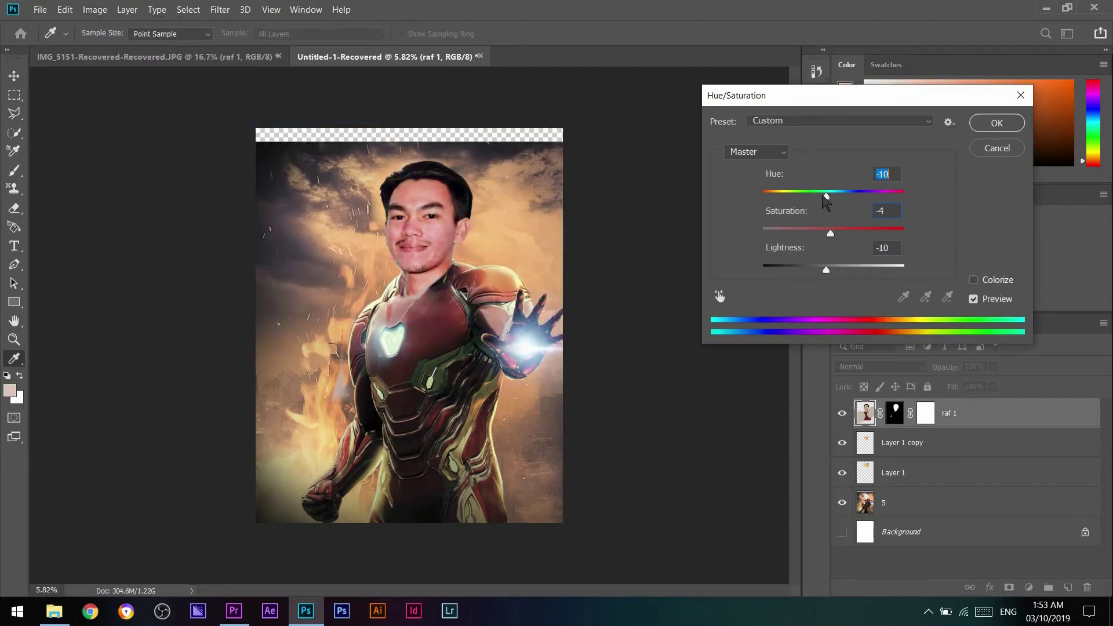
{"action": "left_click", "coordinate": [996, 123]}
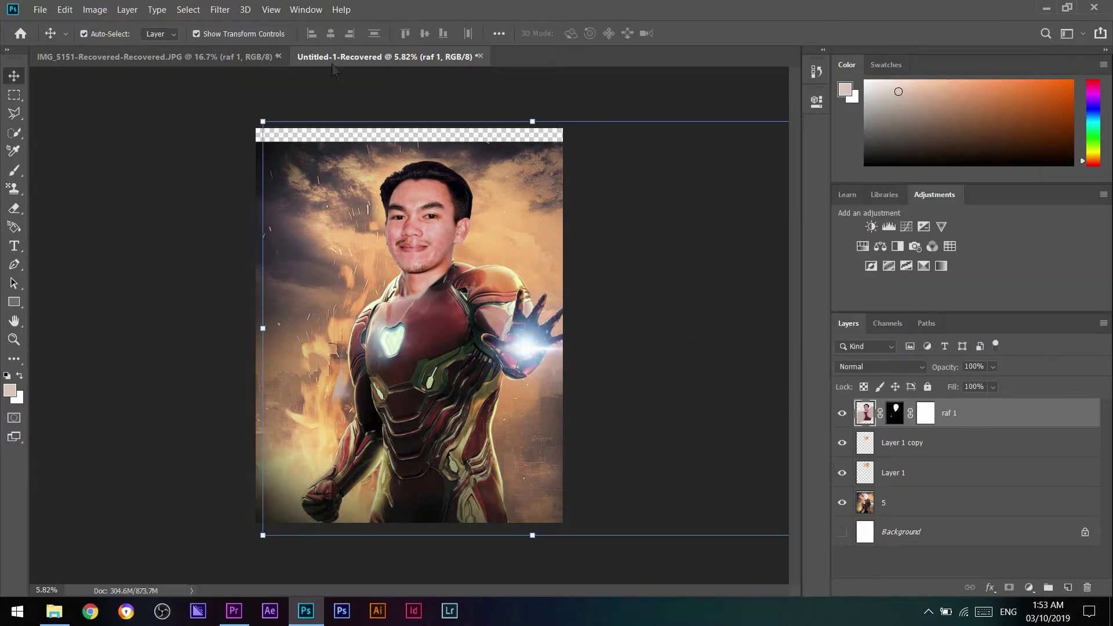
Convert raf 1 to a smart object and slim the man's jawline with Face-Aware Liquify
{"action": "right_click", "coordinate": [979, 421]}
{"action": "left_click", "coordinate": [848, 183]}
{"action": "left_click", "coordinate": [221, 9]}
{"action": "left_click", "coordinate": [235, 116]}
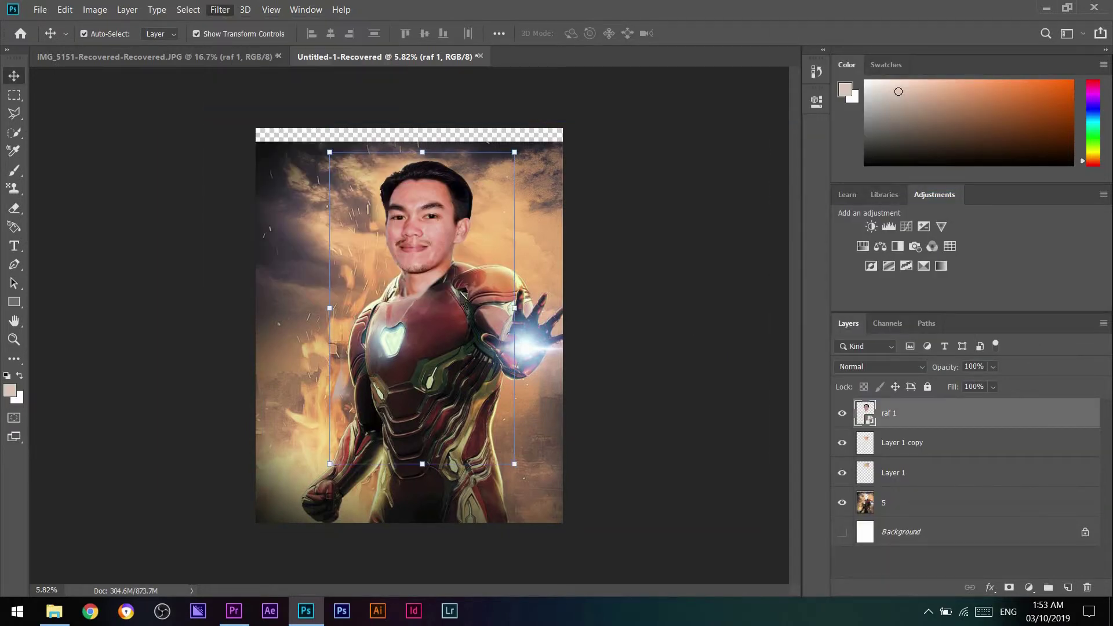
{"action": "left_click", "coordinate": [837, 246]}
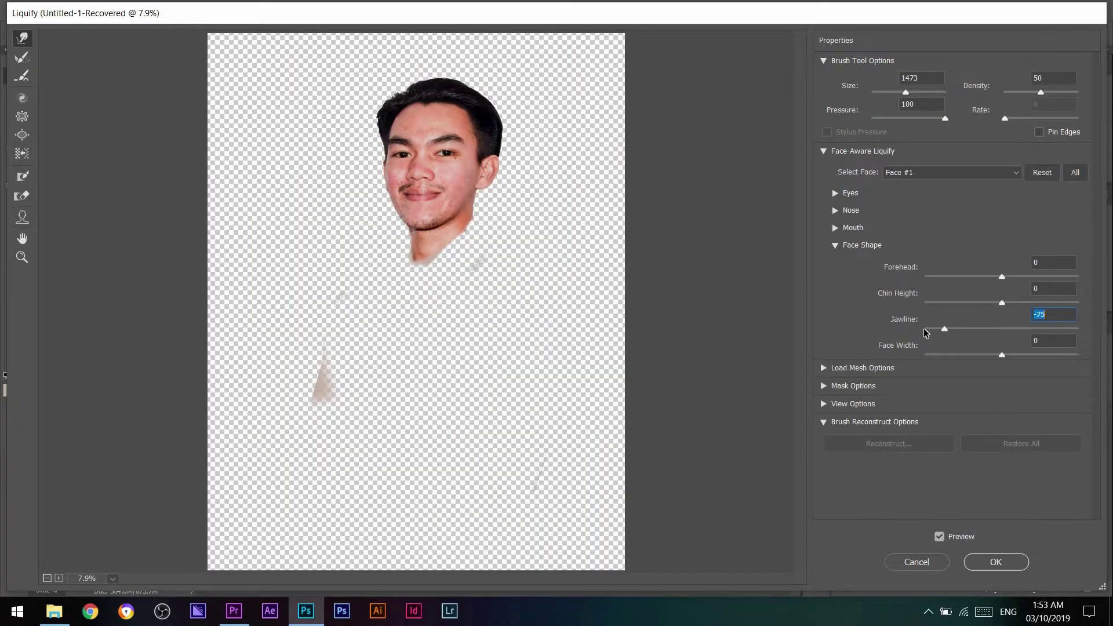
{"action": "left_click", "coordinate": [997, 563]}
Reopen Liquify on raf 1 and push the hair outline into a smoother shape with a brush size of about 1422
{"action": "right_click", "coordinate": [927, 427]}
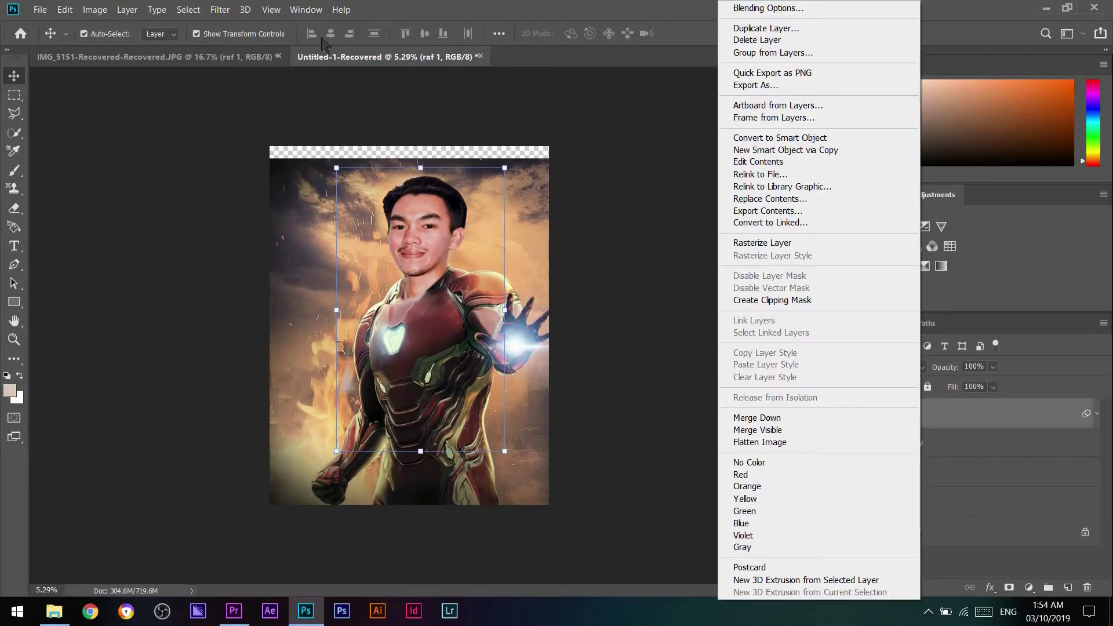
{"action": "left_click", "coordinate": [219, 9]}
{"action": "left_click", "coordinate": [256, 114]}
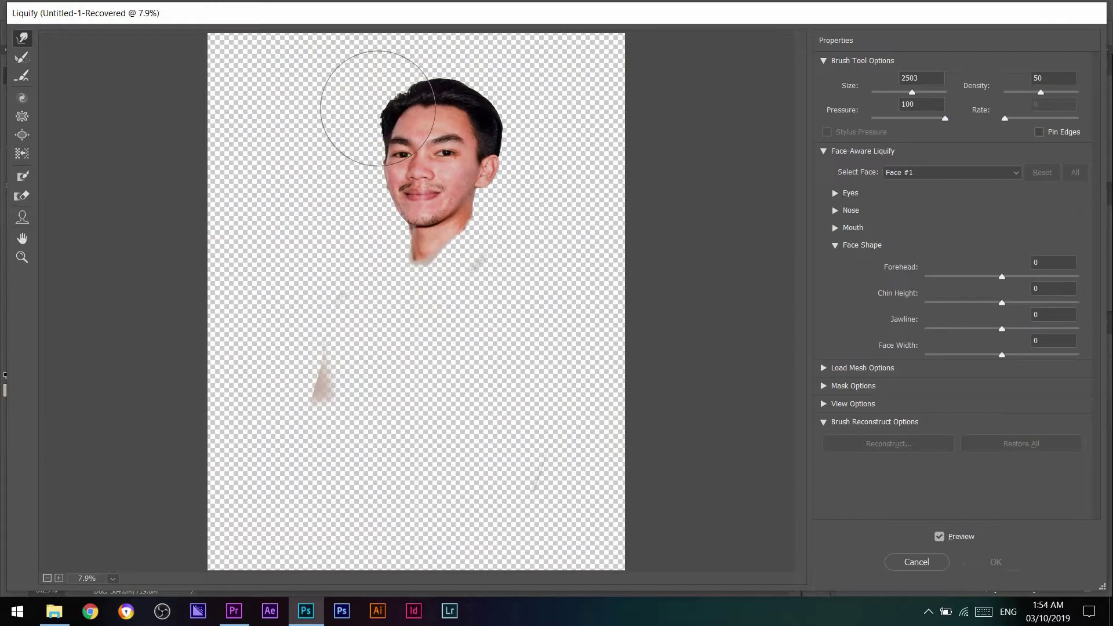
{"action": "key", "text": "bracketleft"}
{"action": "key", "text": "bracketleft"}
{"action": "key", "text": "bracketleft"}
{"action": "key", "text": "bracketleft"}
{"action": "key", "text": "bracketleft"}
{"action": "key", "text": "bracketleft"}
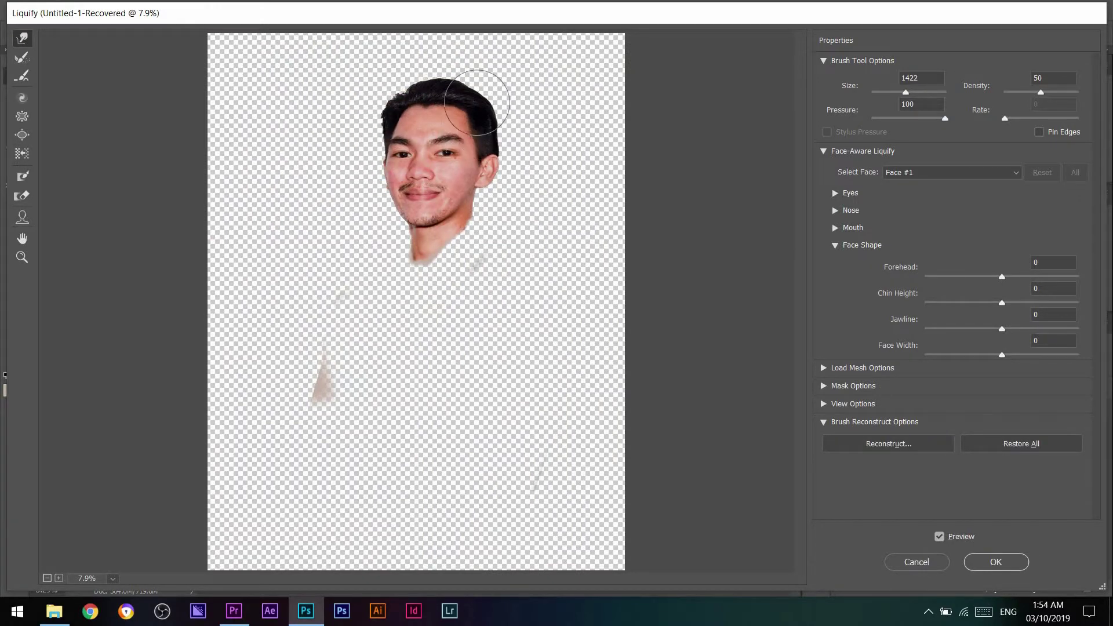
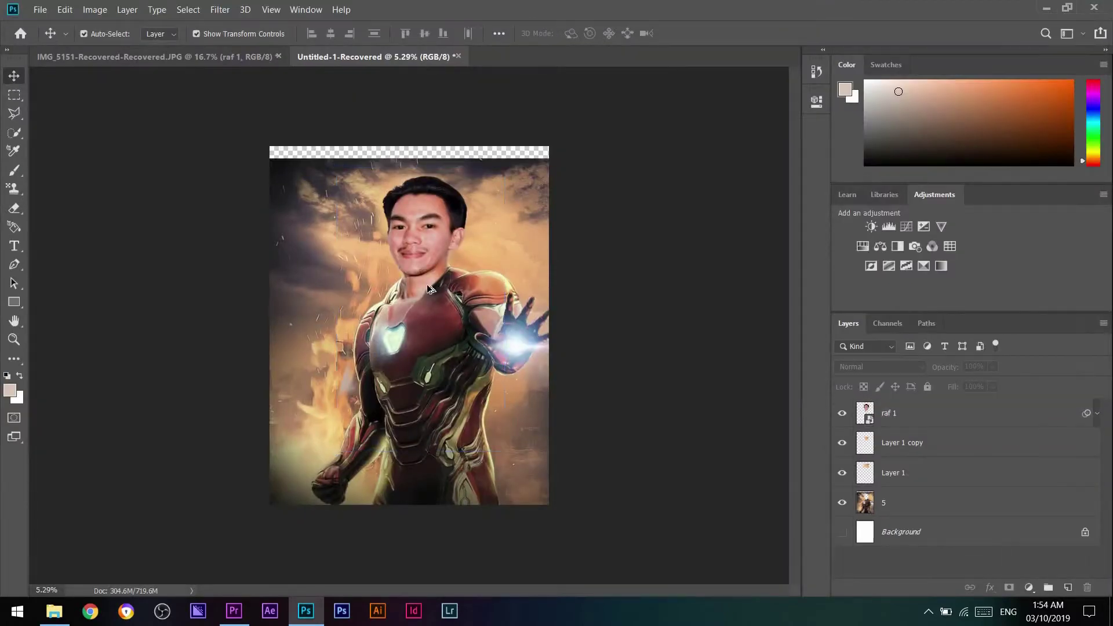
Enlarge the Iron Man picture on layer 5 to 105.12% and reselect raf 1
{"action": "key", "text": "ctrl+t"}
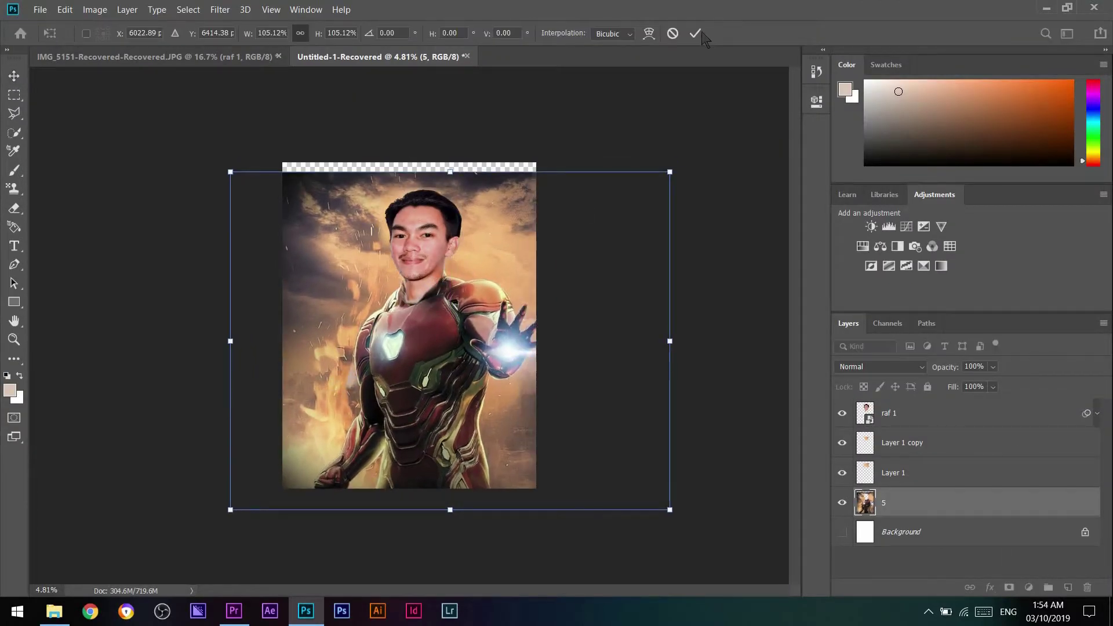
{"action": "left_click", "coordinate": [695, 33]}
{"action": "left_click", "coordinate": [422, 242]}
Rasterize raf 1, add a layer mask, and paint it black to hide the grey fringe along the neck's lower edge
{"action": "scroll", "coordinate": [422, 242], "scroll_direction": "up", "scroll_amount": 3}
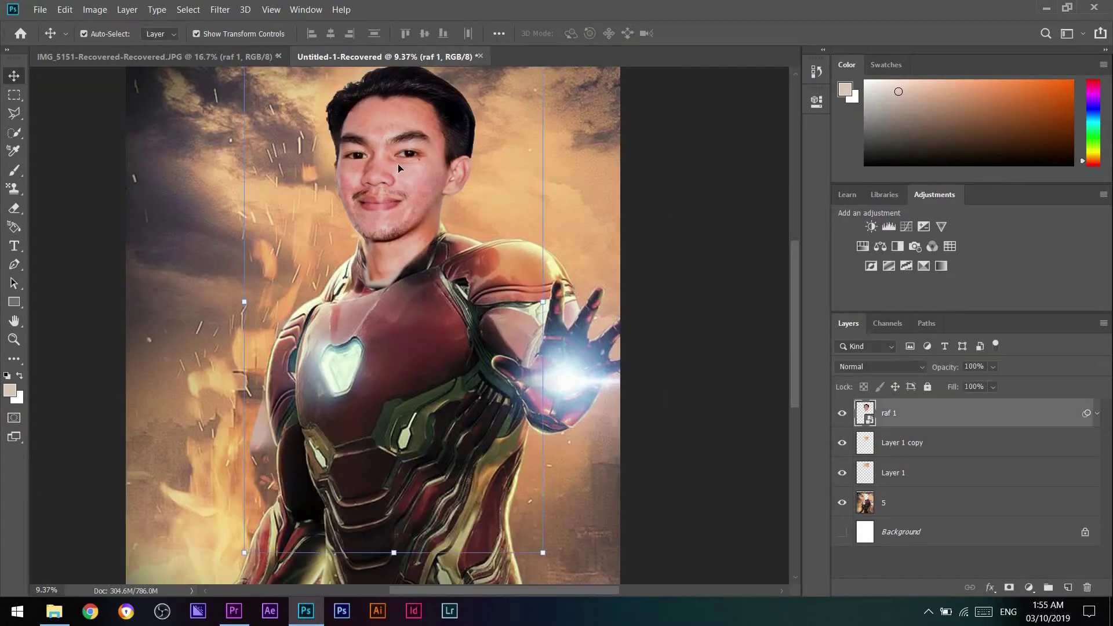
{"action": "key", "text": "b"}
{"action": "left_click", "coordinate": [275, 436]}
{"action": "left_click", "coordinate": [569, 248]}
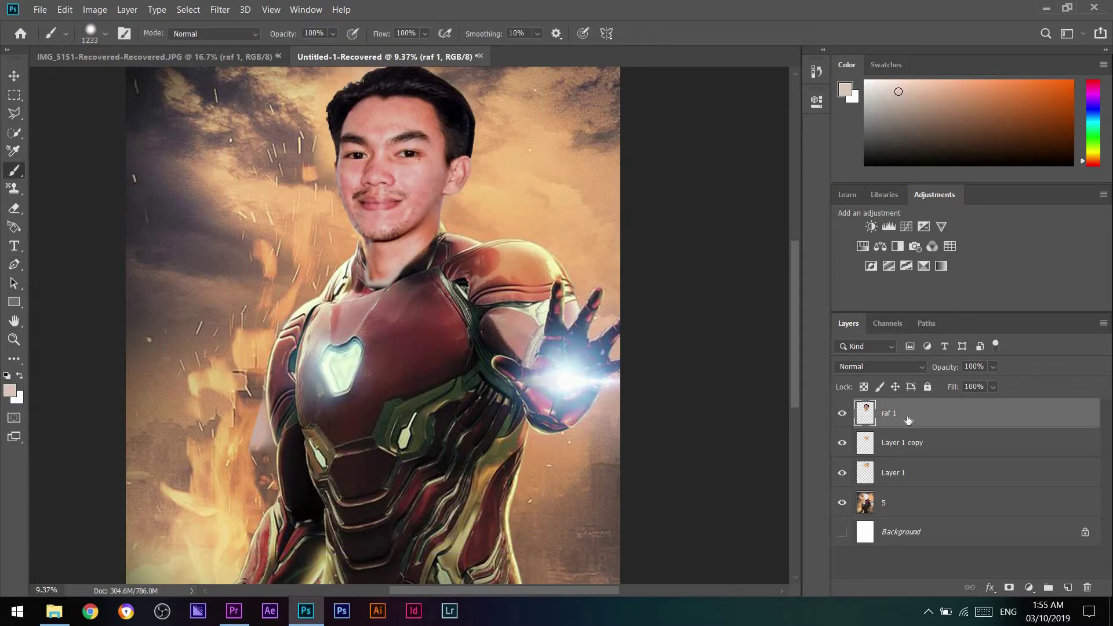
{"action": "key", "text": "d"}
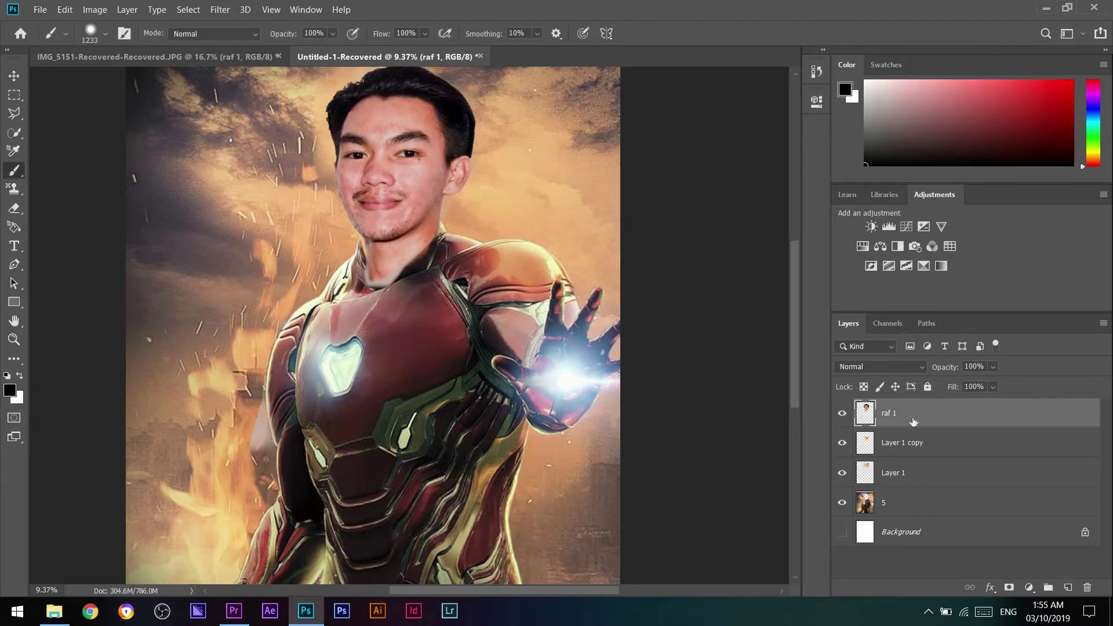
{"action": "scroll", "coordinate": [384, 242], "scroll_direction": "up", "scroll_amount": 10}
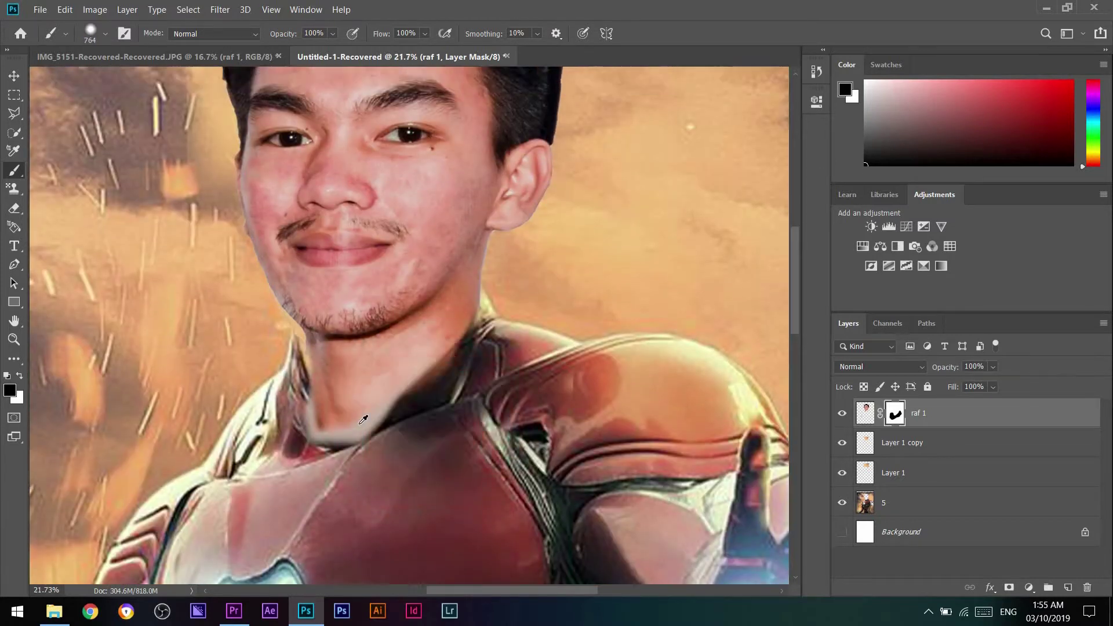
{"action": "left_click_drag", "start_coordinate": [379, 464], "coordinate": [238, 478]}
{"action": "mouse_move", "coordinate": [302, 464]}
{"action": "left_mouse_down"}
{"action": "mouse_move", "coordinate": [347, 446]}
{"action": "mouse_move", "coordinate": [194, 353]}
{"action": "left_mouse_up"}
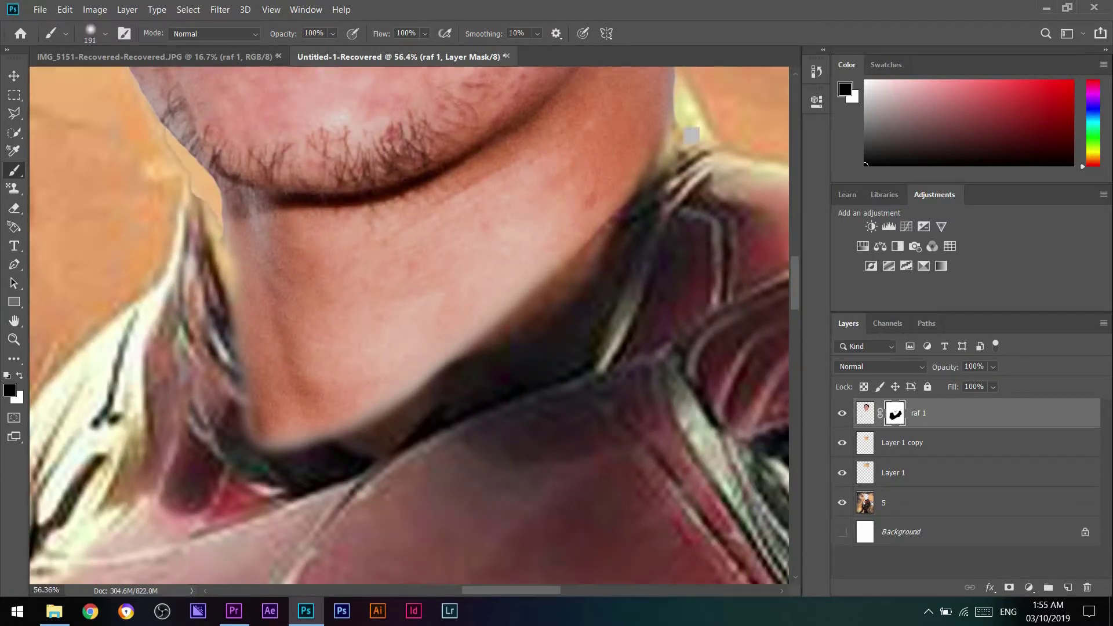
{"action": "scroll", "coordinate": [203, 307], "scroll_direction": "down", "scroll_amount": 12}
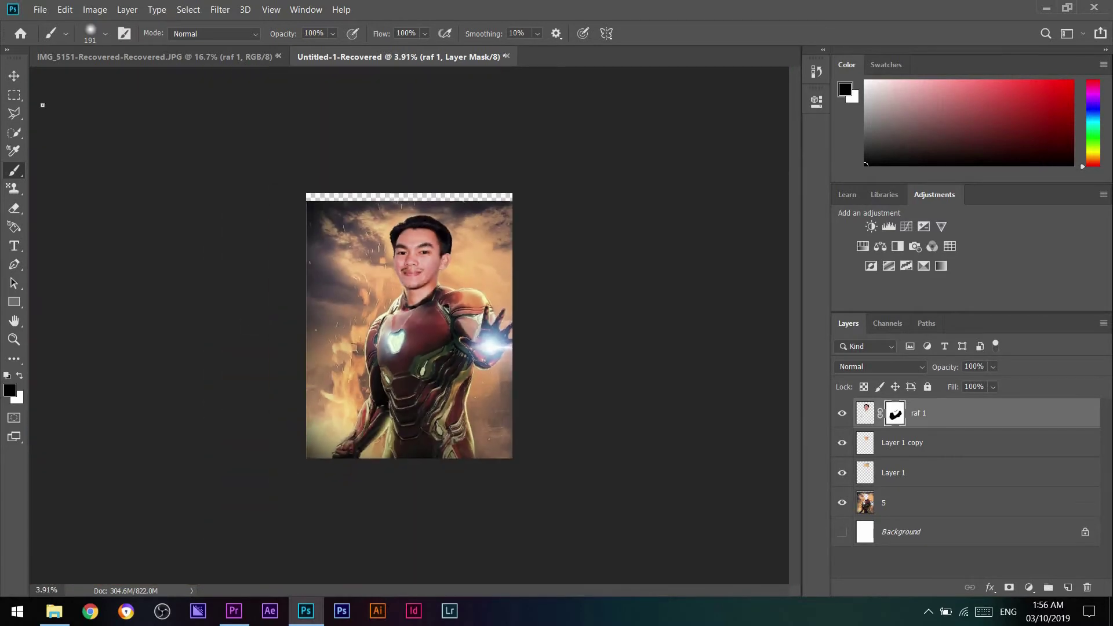
Enlarge Layer 1 copy to 113.51%, shift it sideways behind the head, and erase its excess around the neck and collar
{"action": "key", "text": "v"}
{"action": "scroll", "coordinate": [403, 328], "scroll_direction": "up", "scroll_amount": 4}
{"action": "left_click", "coordinate": [906, 491]}
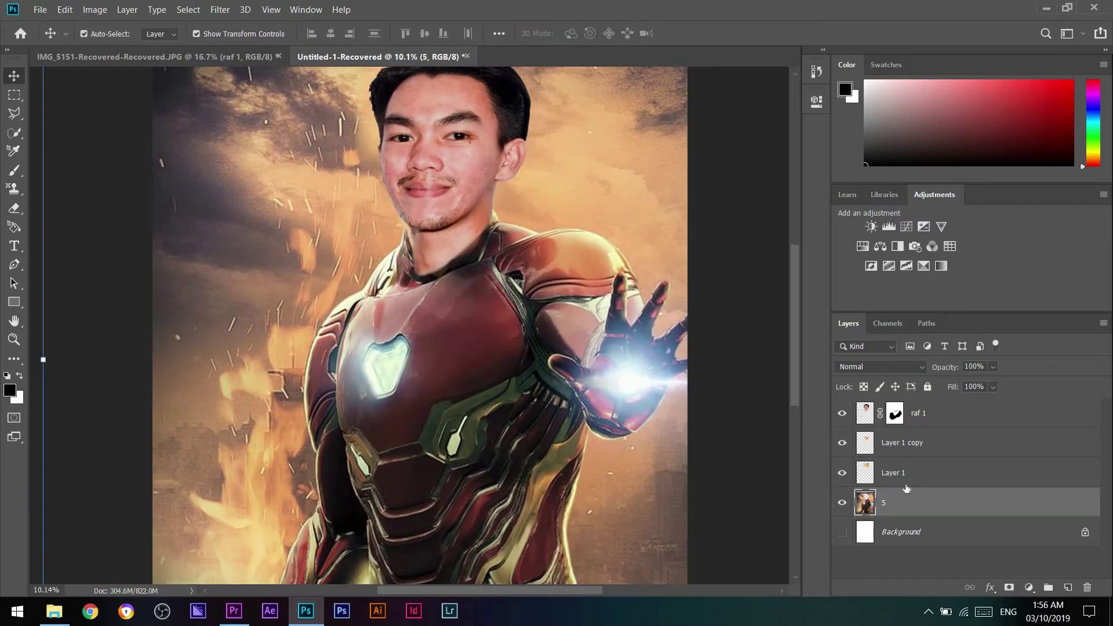
{"action": "left_click", "coordinate": [906, 481]}
{"action": "left_click", "coordinate": [904, 444]}
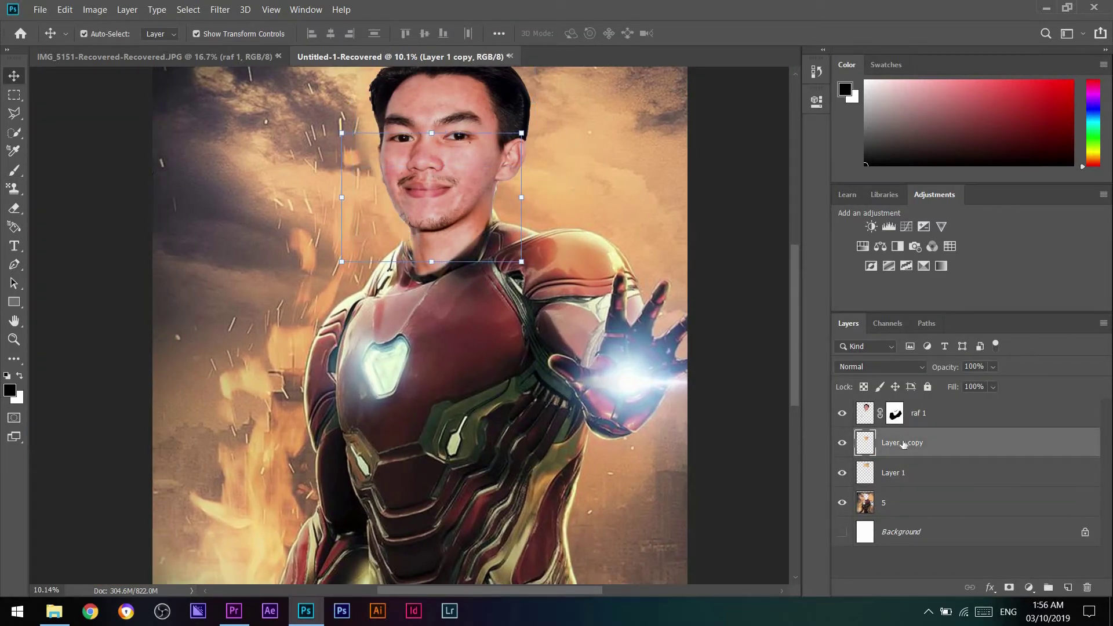
{"action": "left_click_drag", "start_coordinate": [531, 195], "coordinate": [603, 193]}
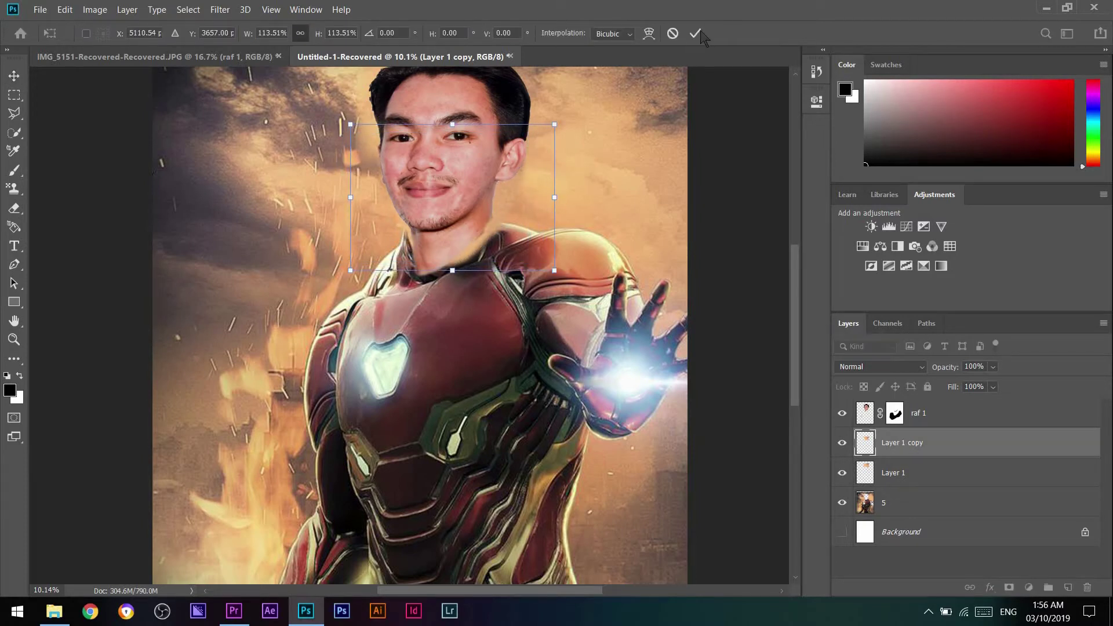
{"action": "key", "text": "Return"}
{"action": "key", "text": "e"}
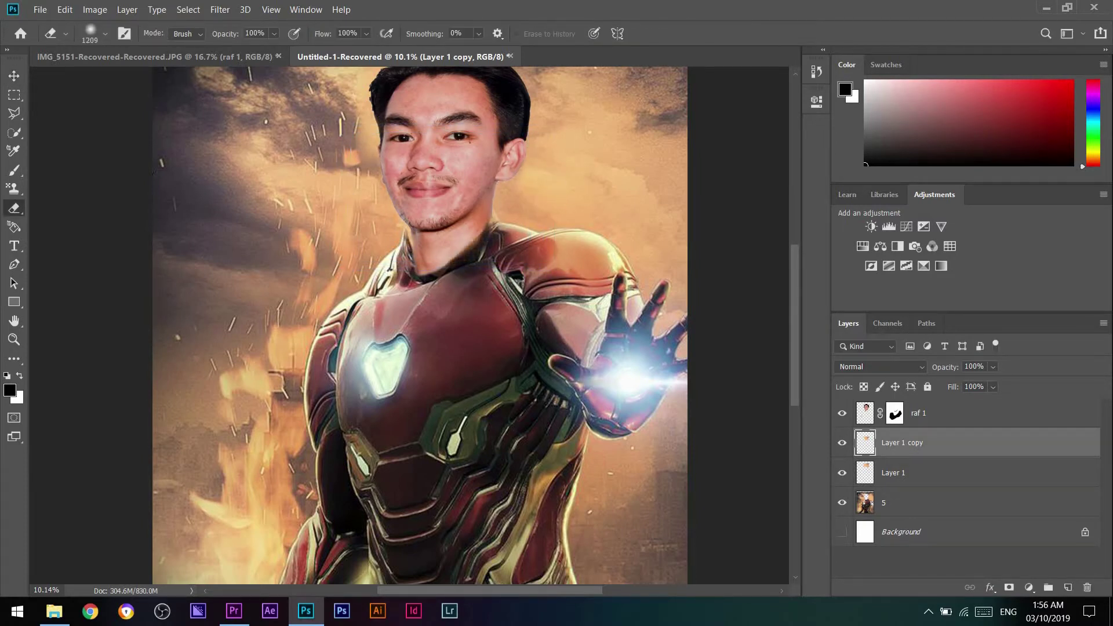
Merge raf 1, Layer 1 copy, Layer 1 and layer 5 into one layer
{"action": "scroll", "coordinate": [130, 171], "scroll_direction": "down", "scroll_amount": 4}
{"action": "key", "text": "v"}
{"action": "left_click", "coordinate": [935, 417], "text": "shift"}
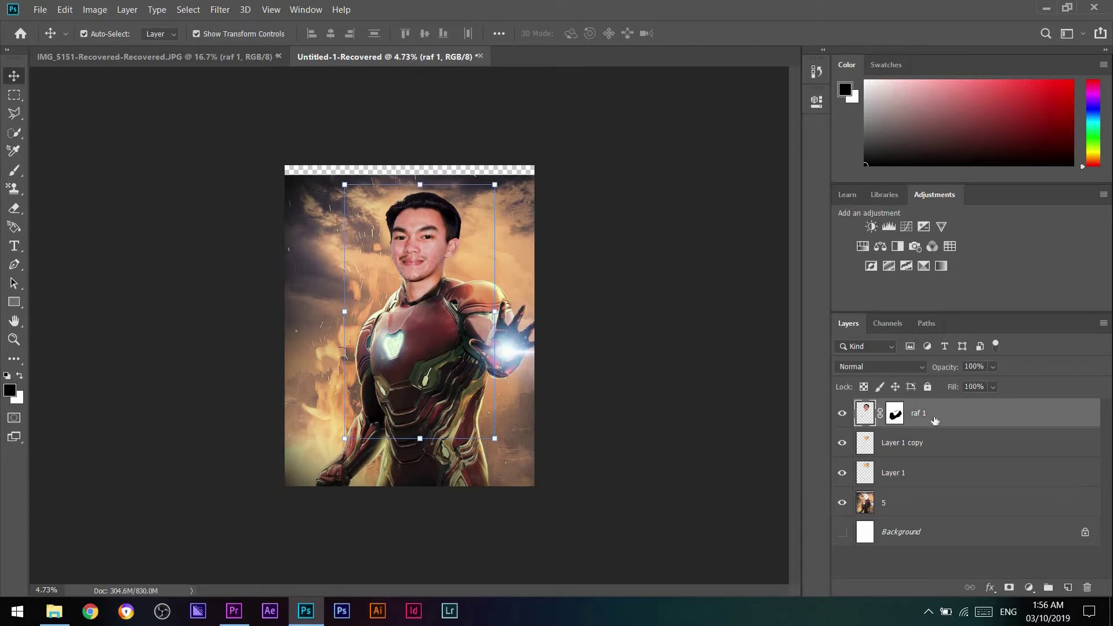
{"action": "left_click", "coordinate": [931, 476], "text": "shift"}
{"action": "left_click", "coordinate": [925, 503], "text": "shift"}
{"action": "right_click", "coordinate": [924, 504]}
{"action": "left_click", "coordinate": [782, 409]}
Copy the merged Iron Man picture into the IMG_5151-Recovered-Recovered.JPG document and scale it down to fit within the canvas
{"action": "left_click_drag", "start_coordinate": [641, 169], "coordinate": [472, 236]}
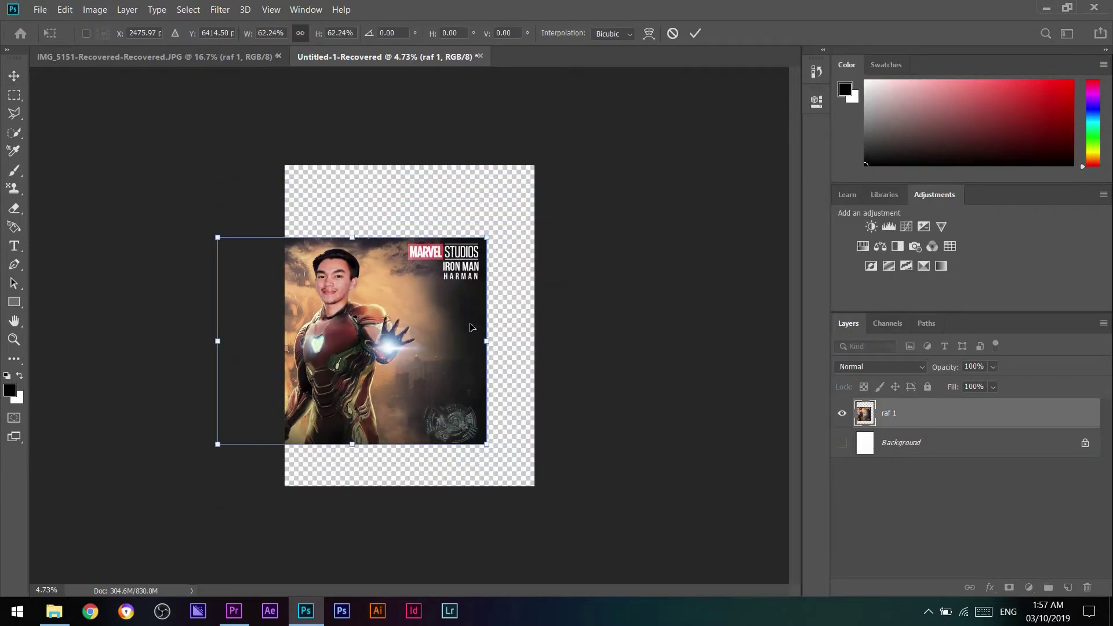
{"action": "left_click_drag", "start_coordinate": [348, 328], "coordinate": [521, 345]}
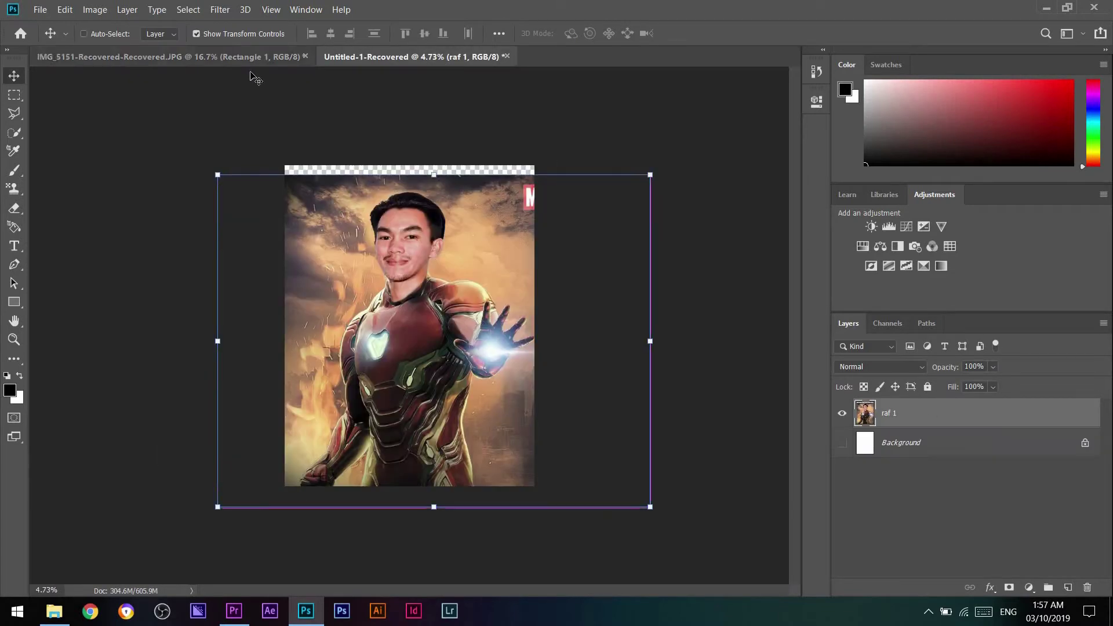
{"action": "left_click_drag", "start_coordinate": [255, 79], "coordinate": [355, 323]}
{"action": "key", "text": "ctrl+minus"}
{"action": "key", "text": "ctrl+minus"}
{"action": "left_click_drag", "start_coordinate": [689, 551], "coordinate": [539, 360]}
{"action": "key", "text": "Return"}
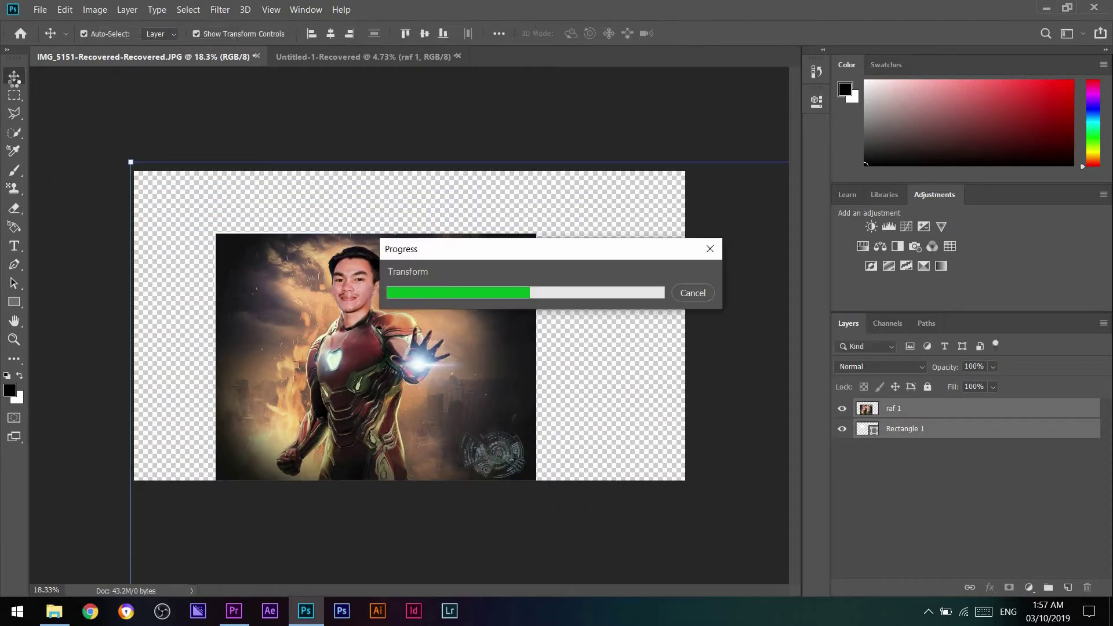
Enlarge the Iron Man picture to 127.01% so it fills the canvas height, and select only raf 1
{"action": "key", "text": "ctrl+t"}
{"action": "left_click_drag", "start_coordinate": [215, 232], "coordinate": [551, 325]}
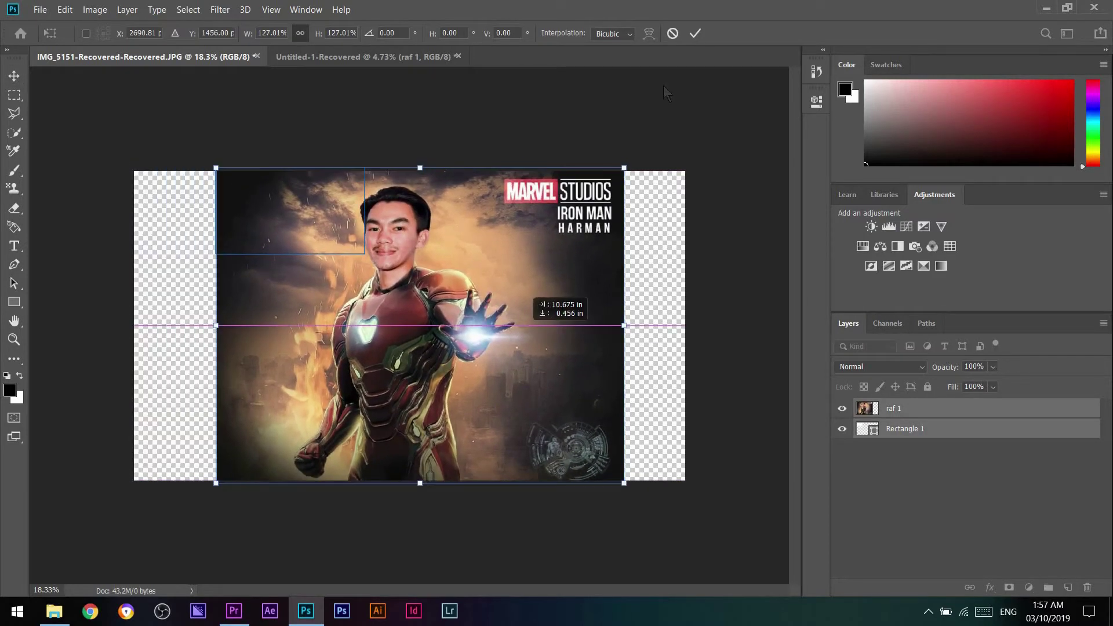
{"action": "key", "text": "Return"}
{"action": "key", "text": "ctrl+0"}
{"action": "left_click", "coordinate": [284, 181]}
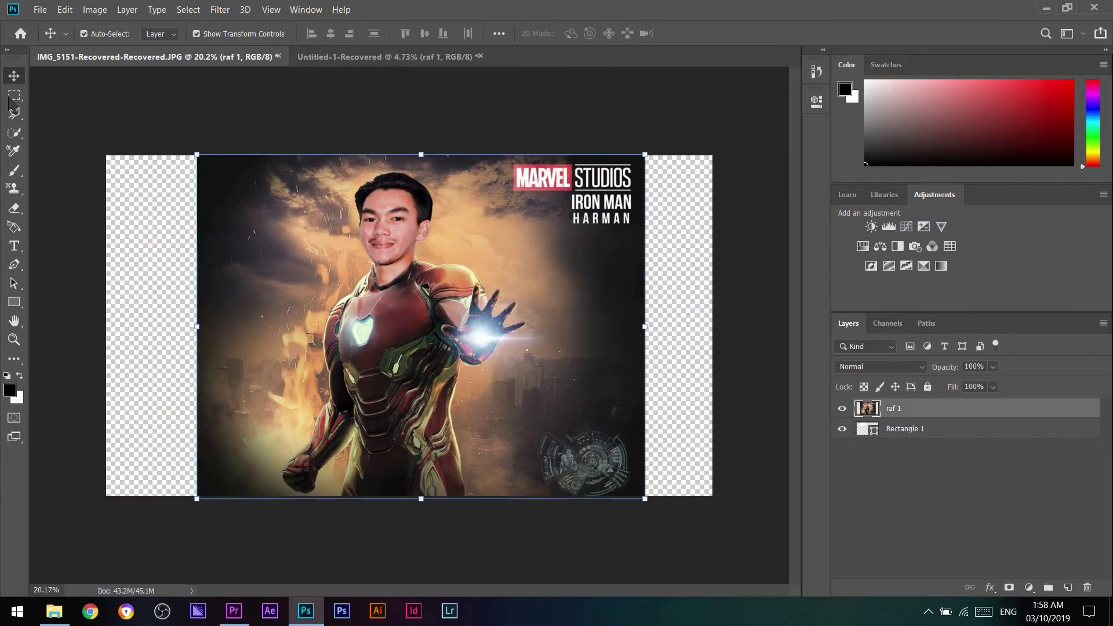
Copy the dark sky beside the man's head to a new layer and move it over the Marvel Studios title
{"action": "key", "text": "m"}
{"action": "left_click_drag", "start_coordinate": [197, 155], "coordinate": [348, 221]}
{"action": "key", "text": "ctrl+j"}
{"action": "key", "text": "v"}
{"action": "mouse_move", "coordinate": [255, 176]}
{"action": "left_mouse_down"}
{"action": "mouse_move", "coordinate": [552, 186]}
{"action": "mouse_move", "coordinate": [524, 174]}
{"action": "left_mouse_up"}
{"action": "key", "text": "e"}
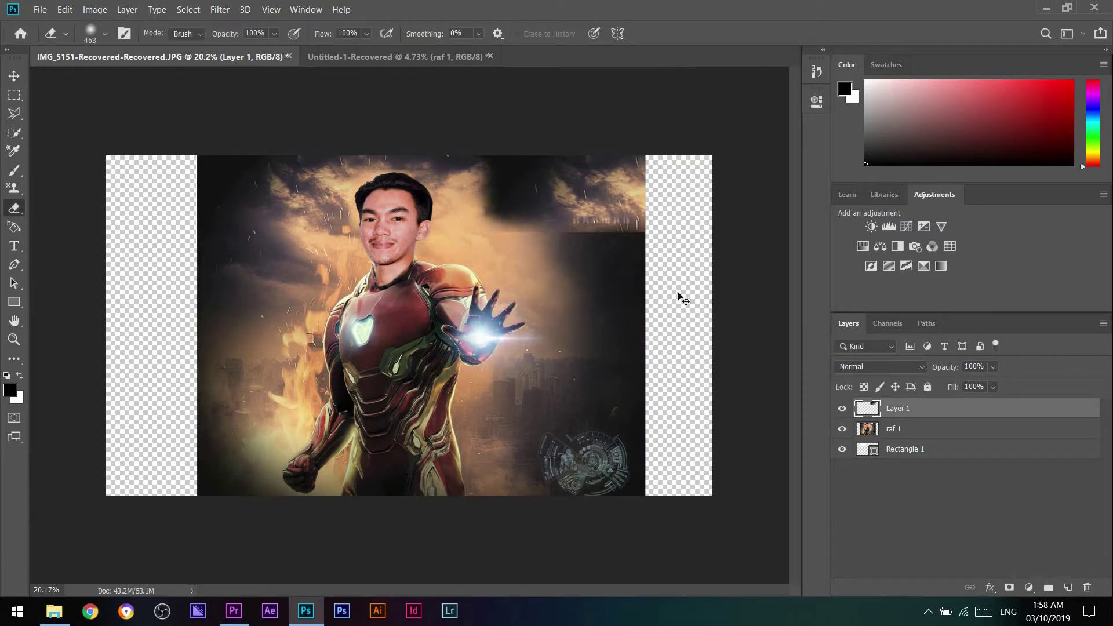
Flip the sky patch horizontally, enlarge it to 128.56%, and place it over the Marvel Studios and Iron Man titles
{"action": "key", "text": "v"}
{"action": "left_click_drag", "start_coordinate": [481, 211], "coordinate": [458, 347]}
{"action": "left_click", "coordinate": [64, 9]}
{"action": "left_click", "coordinate": [145, 306]}
{"action": "right_click", "coordinate": [381, 295]}
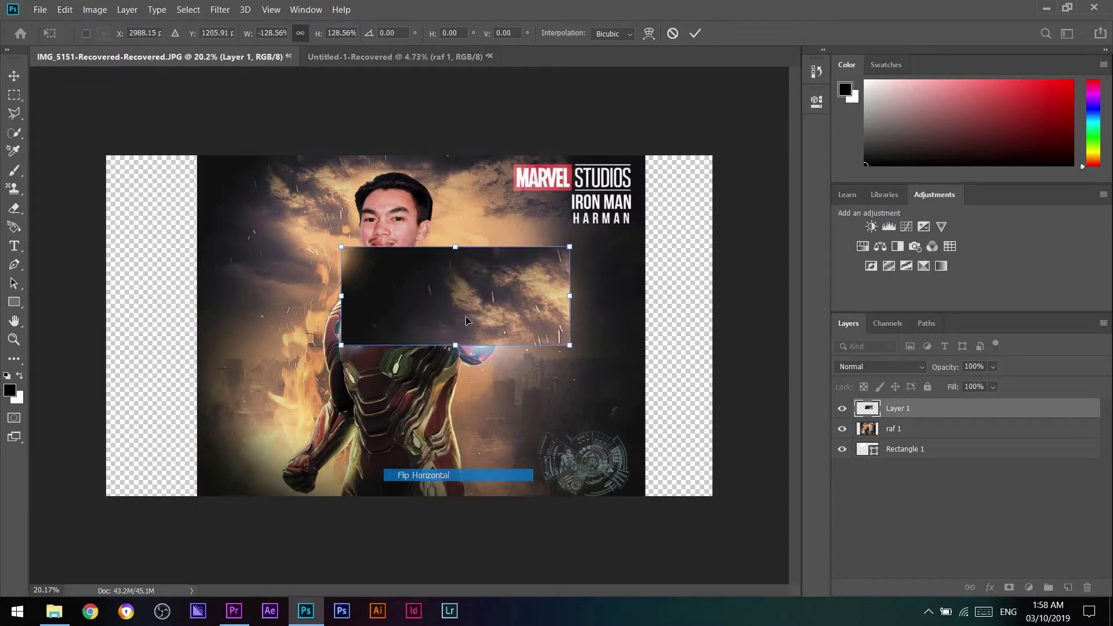
{"action": "left_click", "coordinate": [430, 475]}
{"action": "left_click_drag", "start_coordinate": [438, 414], "coordinate": [616, 215]}
{"action": "key", "text": "Return"}
Erase the sky patch's hard edges and its overhang beyond the picture, and merge it with raf 1
{"action": "key", "text": "e"}
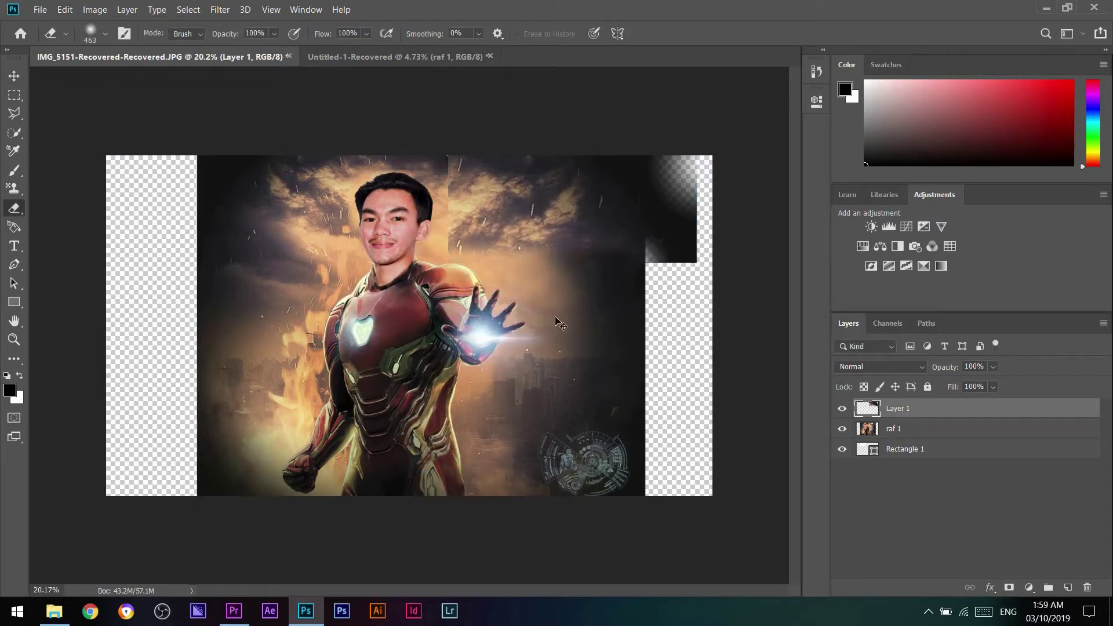
{"action": "mouse_move", "coordinate": [627, 271]}
{"action": "left_mouse_down"}
{"action": "mouse_move", "coordinate": [673, 271]}
{"action": "mouse_move", "coordinate": [661, 181]}
{"action": "left_mouse_up"}
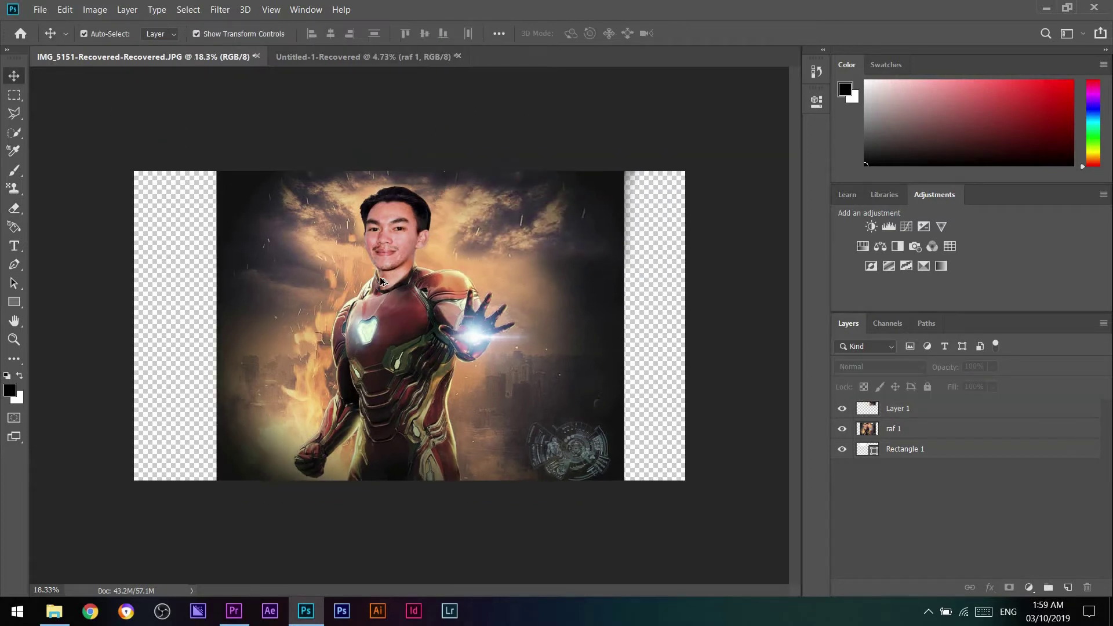
{"action": "right_click", "coordinate": [918, 412]}
{"action": "left_click", "coordinate": [776, 415]}
Reposition the merged Iron Man picture so it sits near the middle of the canvas
{"action": "left_click_drag", "start_coordinate": [557, 313], "coordinate": [481, 278]}
{"action": "scroll", "coordinate": [402, 228], "scroll_direction": "up", "scroll_amount": 3}
{"action": "scroll", "coordinate": [403, 228], "scroll_direction": "down", "scroll_amount": 3}
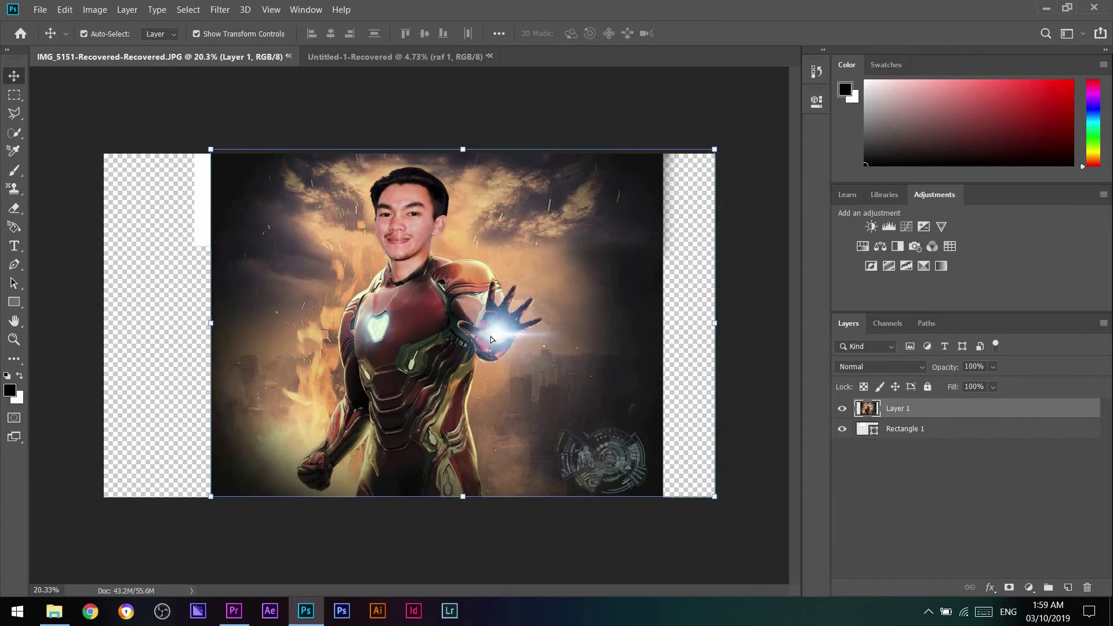
{"action": "key", "text": "ctrl+t"}
{"action": "left_click_drag", "start_coordinate": [368, 267], "coordinate": [343, 267]}
{"action": "key", "text": "Return"}
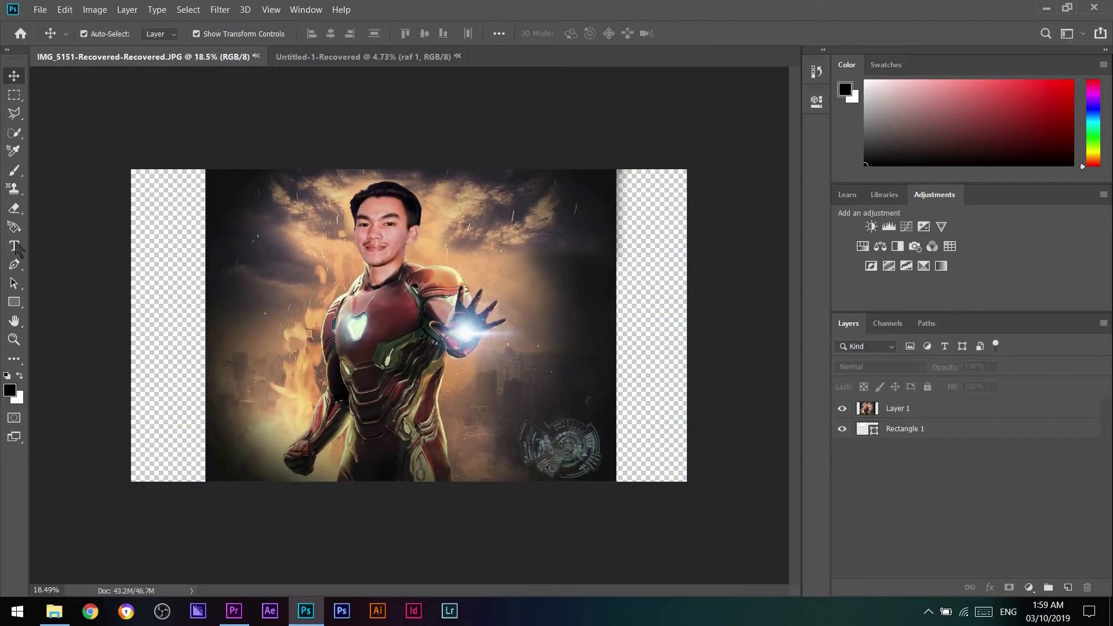
Add a red Lorem Ipsum text layer over the lower armour and scale it up to about 2529%
{"action": "key", "text": "t"}
{"action": "left_click", "coordinate": [285, 414]}
{"action": "key", "text": "ctrl+Return"}
{"action": "key", "text": "v"}
Replace the placeholder text with PICK ME CLIENT and enlarge it to 531.67 pt
{"action": "key", "text": "t"}
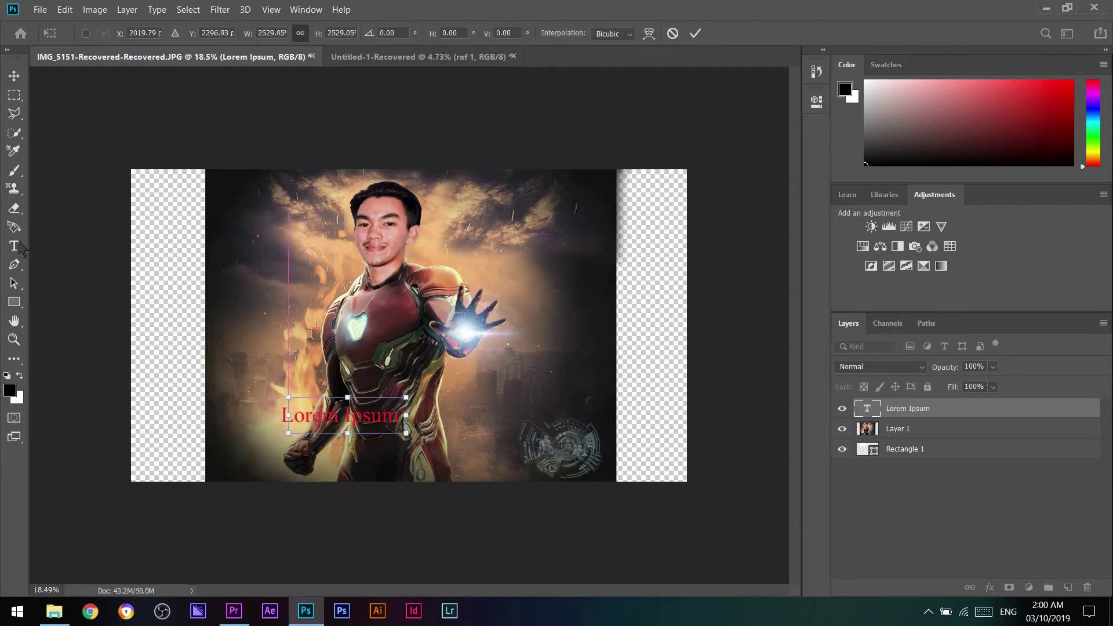
{"action": "left_click", "coordinate": [362, 412]}
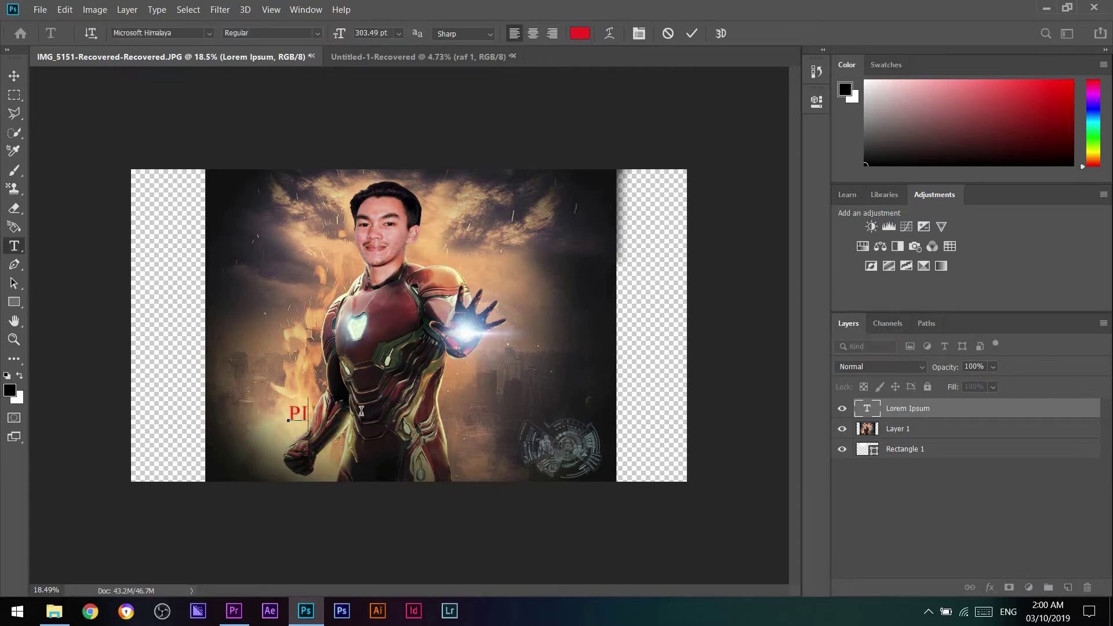
{"action": "left_click", "coordinate": [24, 76]}
{"action": "left_click_drag", "start_coordinate": [459, 422], "coordinate": [559, 423]}
{"action": "key", "text": "Return"}
Change the font of the PICK ME CLIENT text to Franklin Gothic Heavy
{"action": "key", "text": "t"}
{"action": "left_click", "coordinate": [385, 411]}
{"action": "key", "text": "ctrl+a"}
{"action": "left_click", "coordinate": [209, 33]}
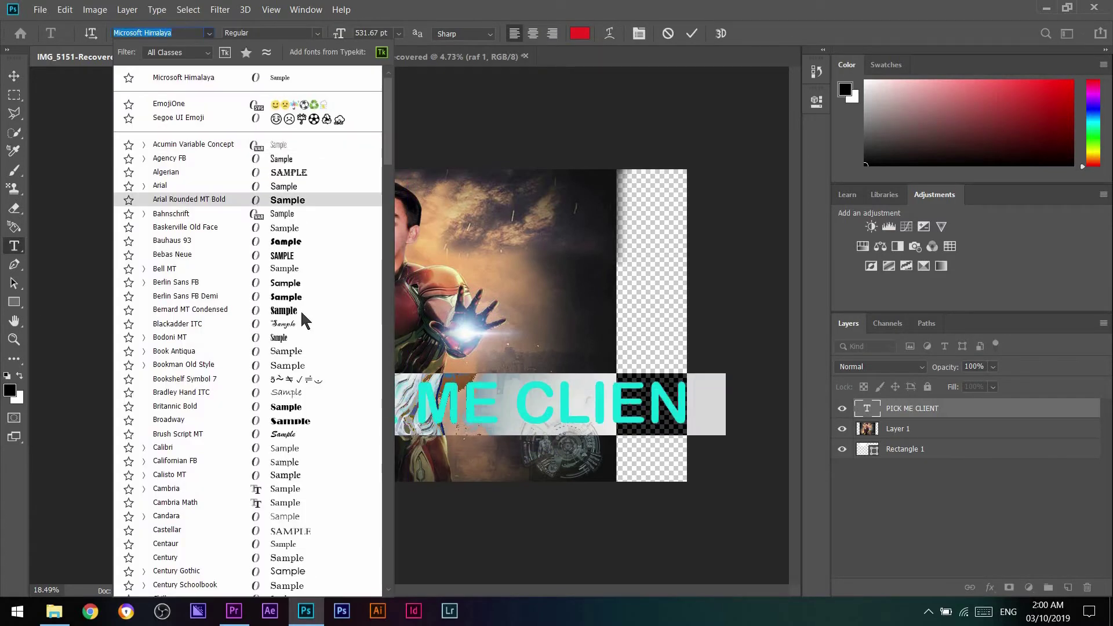
{"action": "scroll", "coordinate": [295, 464], "scroll_direction": "down", "scroll_amount": 5}
{"action": "scroll", "coordinate": [293, 476], "scroll_direction": "down", "scroll_amount": 5}
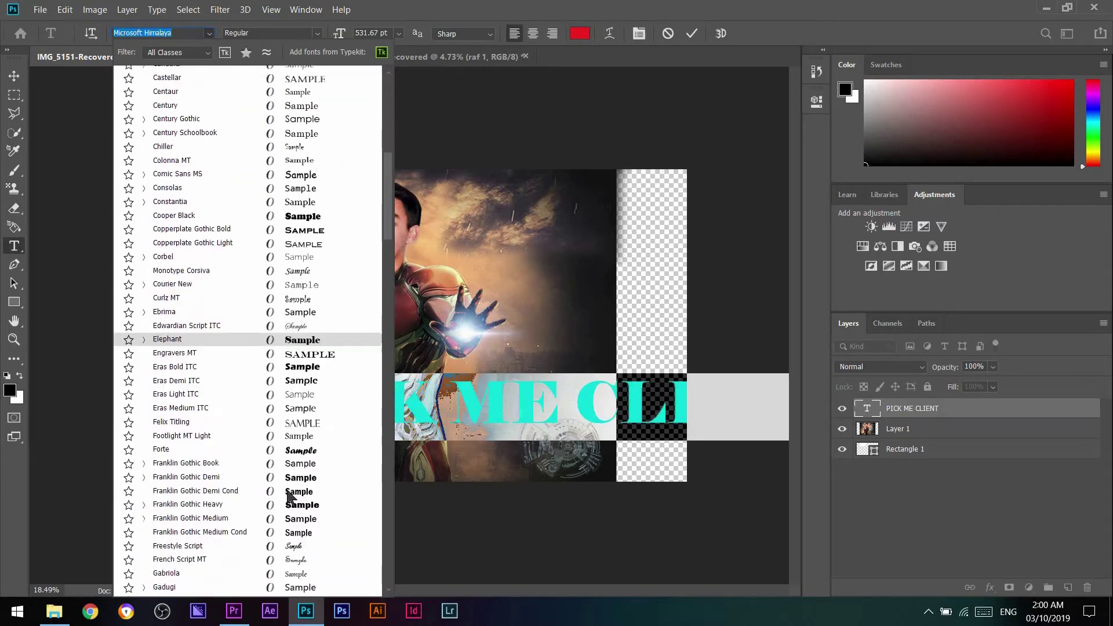
{"action": "left_click", "coordinate": [290, 345]}
{"action": "key", "text": "ctrl+Return"}
Scale the PICK ME CLIENT text to 97.94% and move it across the lower part of the Iron Man picture
{"action": "key", "text": "v"}
{"action": "left_click_drag", "start_coordinate": [671, 404], "coordinate": [663, 404]}
{"action": "left_click_drag", "start_coordinate": [587, 406], "coordinate": [536, 410]}
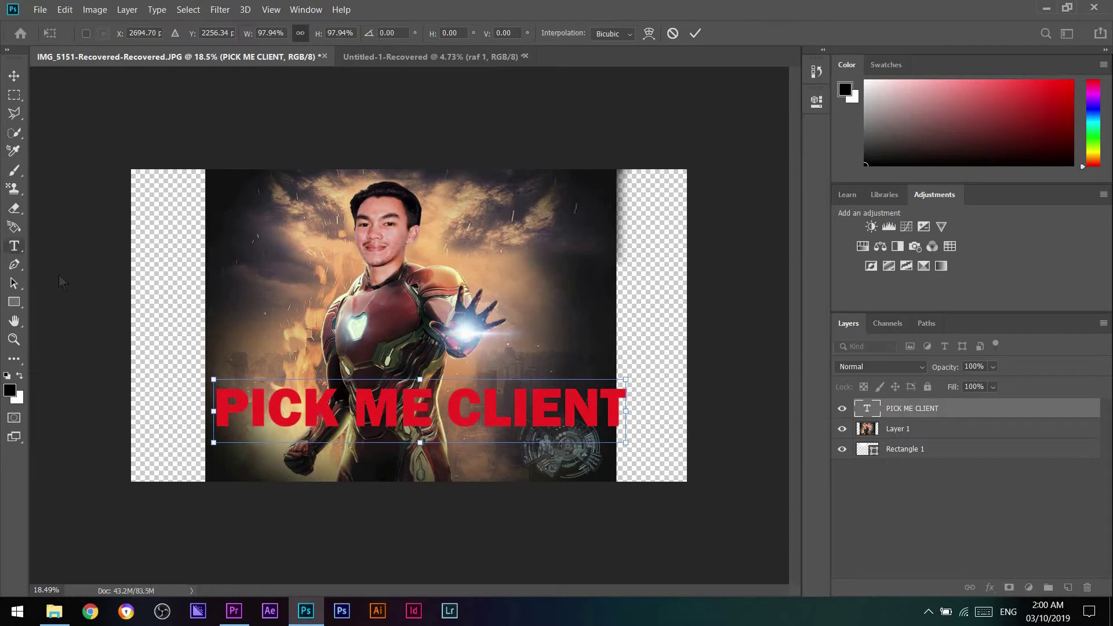
{"action": "key", "text": "Return"}
Replace the title text with MULTI FRILANCER and move it slightly up to start at the picture's edge
{"action": "left_click", "coordinate": [448, 387]}
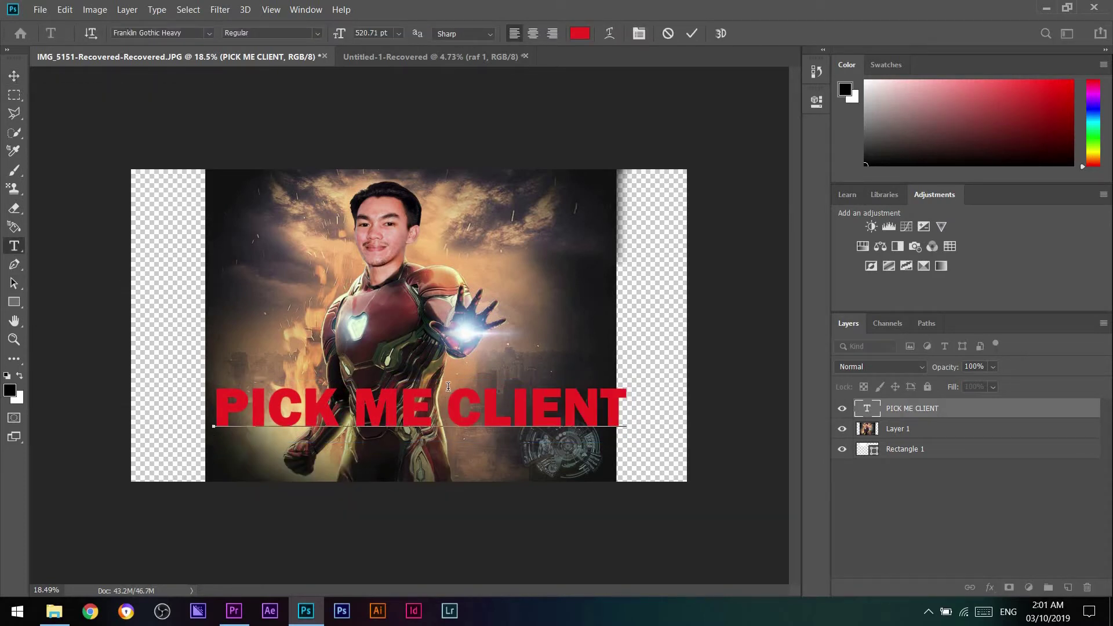
{"action": "key", "text": "ctrl+a"}
{"action": "key", "text": "BackSpace"}
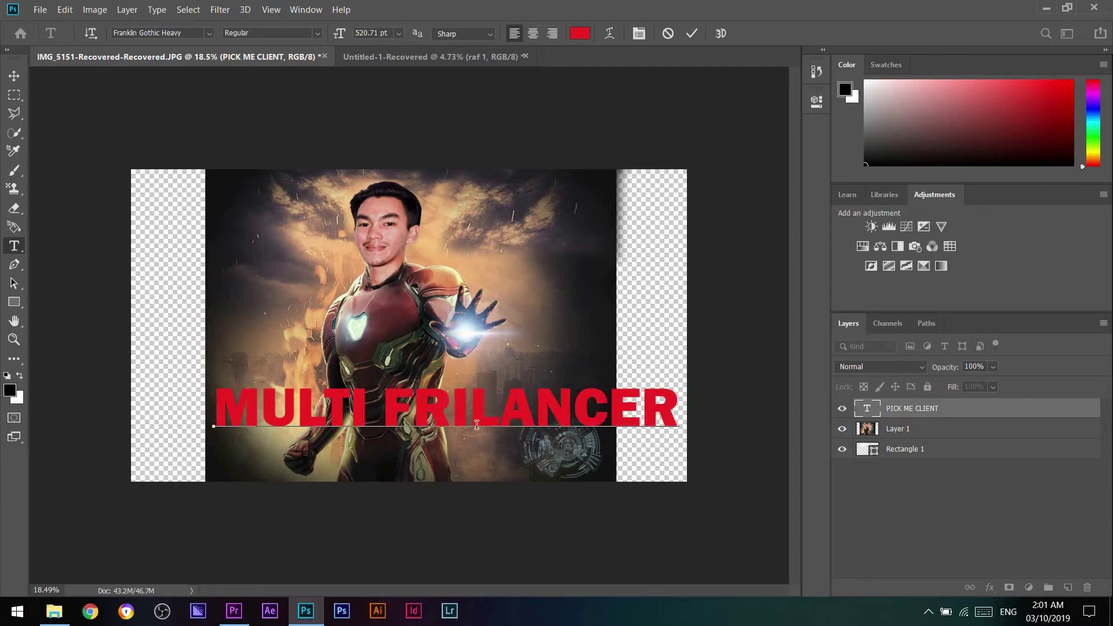
{"action": "key", "text": "ctrl+Return"}
{"action": "left_click_drag", "start_coordinate": [381, 416], "coordinate": [370, 399]}
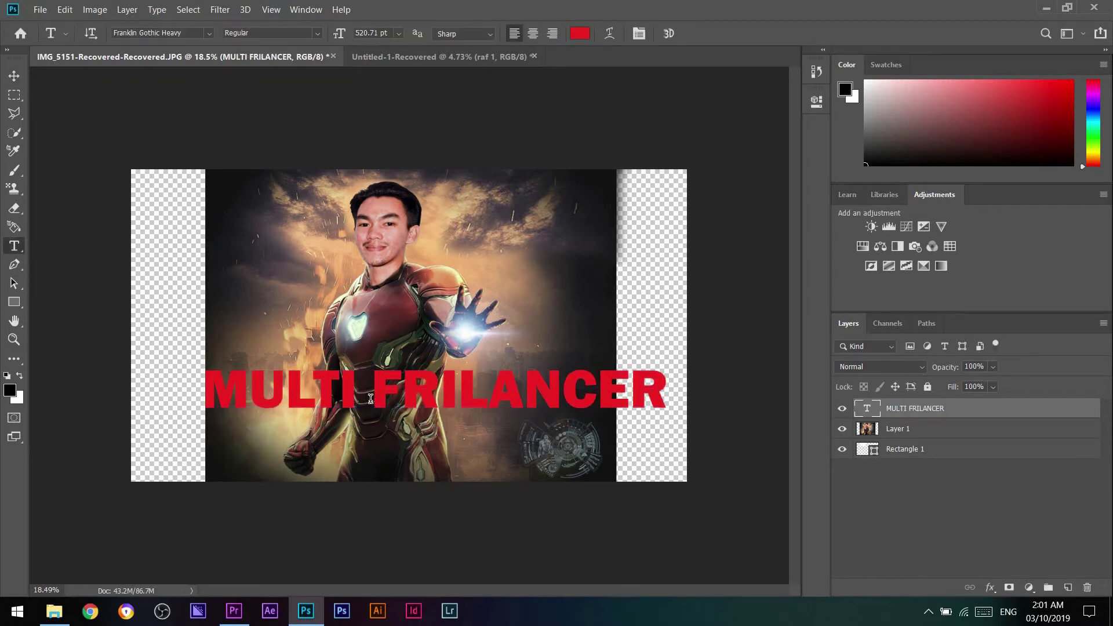
Break the title into two lines, MULTI above FRILANCER, and move it to the middle of the Iron Man picture's lower part
{"action": "left_click", "coordinate": [371, 399]}
{"action": "key", "text": "Return"}
{"action": "key", "text": "ctrl+Return"}
{"action": "key", "text": "v"}
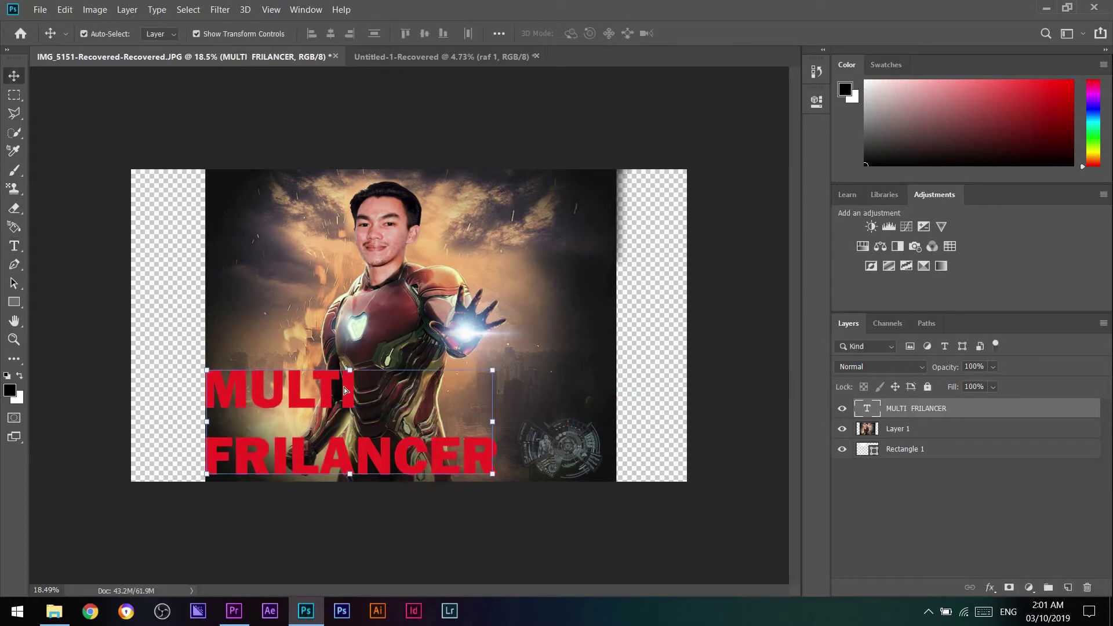
{"action": "left_click_drag", "start_coordinate": [344, 390], "coordinate": [399, 390]}
Replace the title's first line with BEST so that it reads BEST FRILANCER
{"action": "double_click", "coordinate": [322, 396]}
{"action": "double_click", "coordinate": [322, 396]}
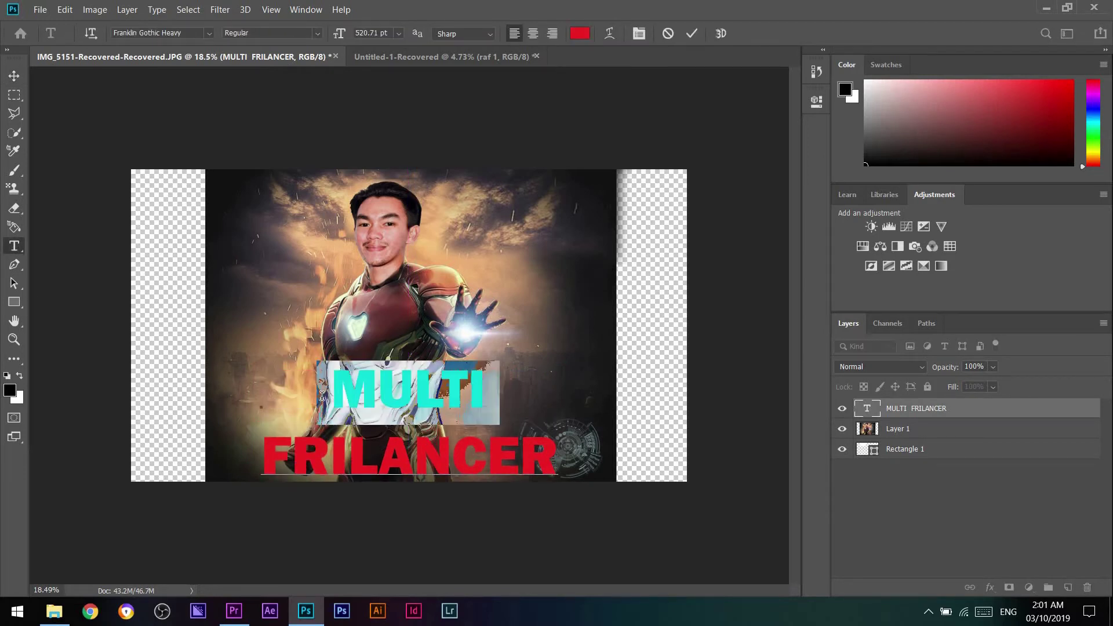
{"action": "type", "text": "BEST"}
{"action": "left_click", "coordinate": [14, 75]}
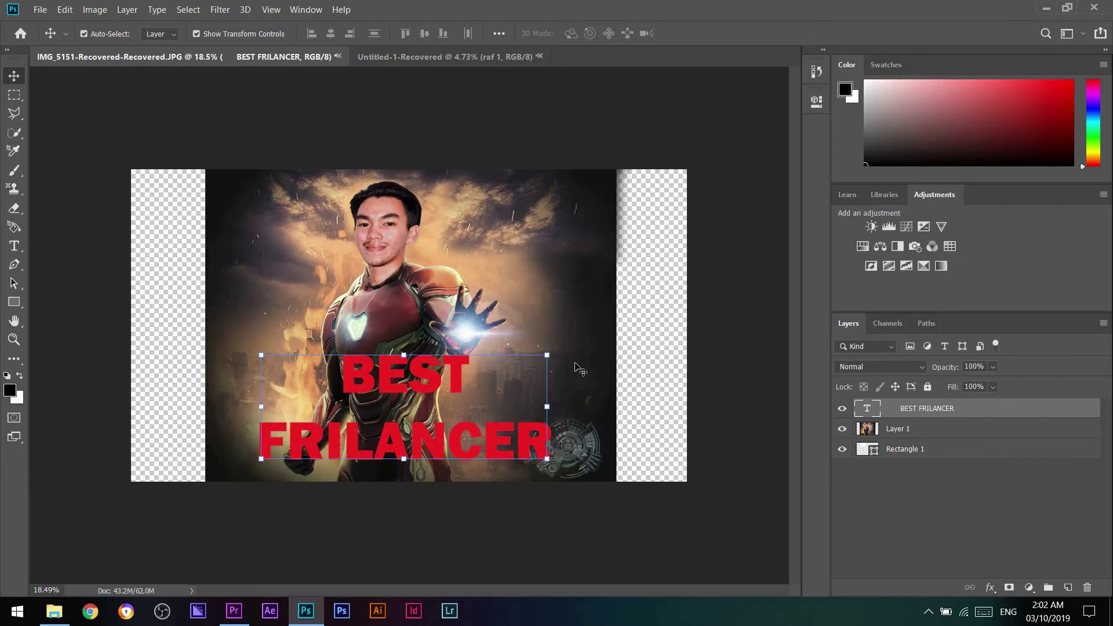
{"action": "key", "text": "ctrl+t"}
{"action": "left_click_drag", "start_coordinate": [302, 395], "coordinate": [255, 465]}
{"action": "left_click_drag", "start_coordinate": [558, 466], "coordinate": [555, 470]}
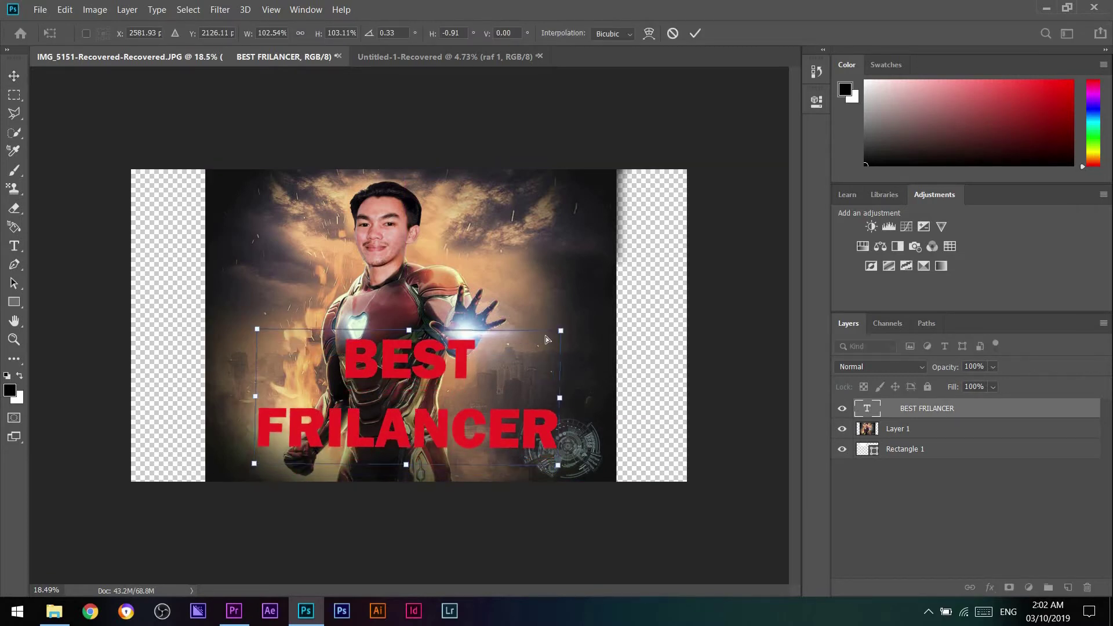
{"action": "mouse_move", "coordinate": [409, 331]}
{"action": "left_mouse_down"}
{"action": "mouse_move", "coordinate": [556, 330]}
{"action": "mouse_move", "coordinate": [408, 335]}
{"action": "left_mouse_up"}
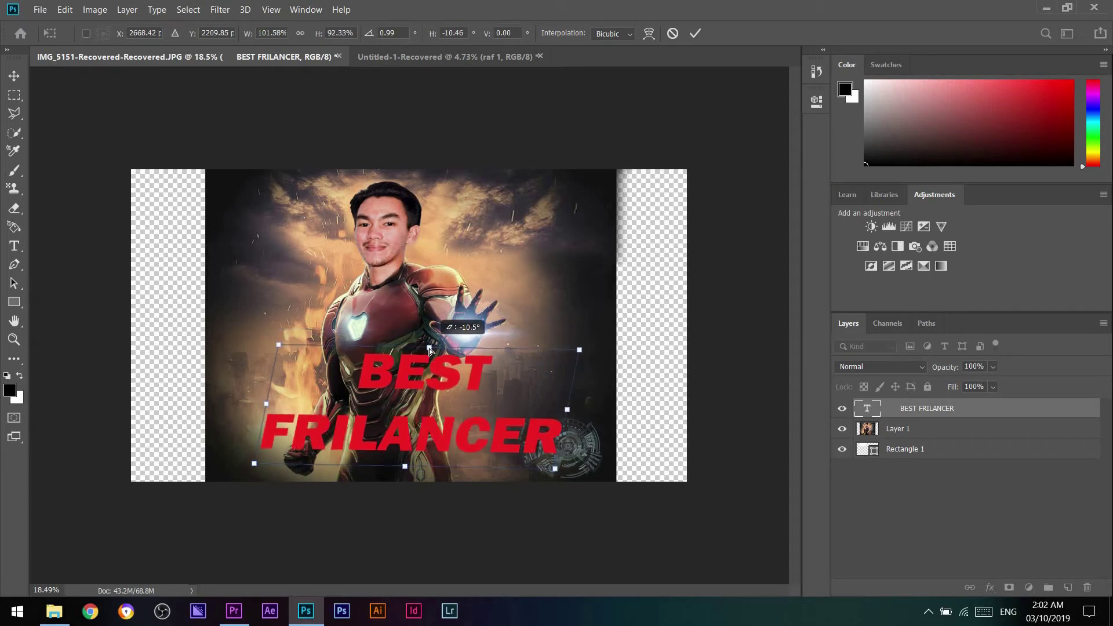
{"action": "key", "text": "Escape"}
Set the title's Blend If range for the underlying layer to 18–209 and add a pale pink inside stroke
{"action": "double_click", "coordinate": [985, 409]}
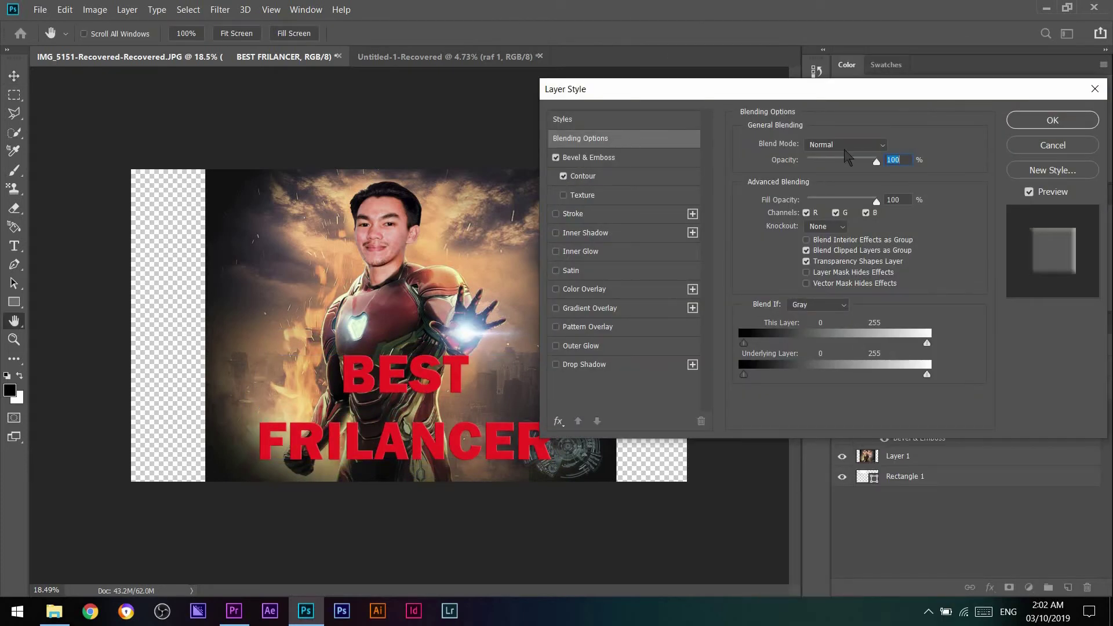
{"action": "mouse_move", "coordinate": [744, 374]}
{"action": "left_mouse_down"}
{"action": "mouse_move", "coordinate": [806, 375]}
{"action": "mouse_move", "coordinate": [761, 377]}
{"action": "left_mouse_up"}
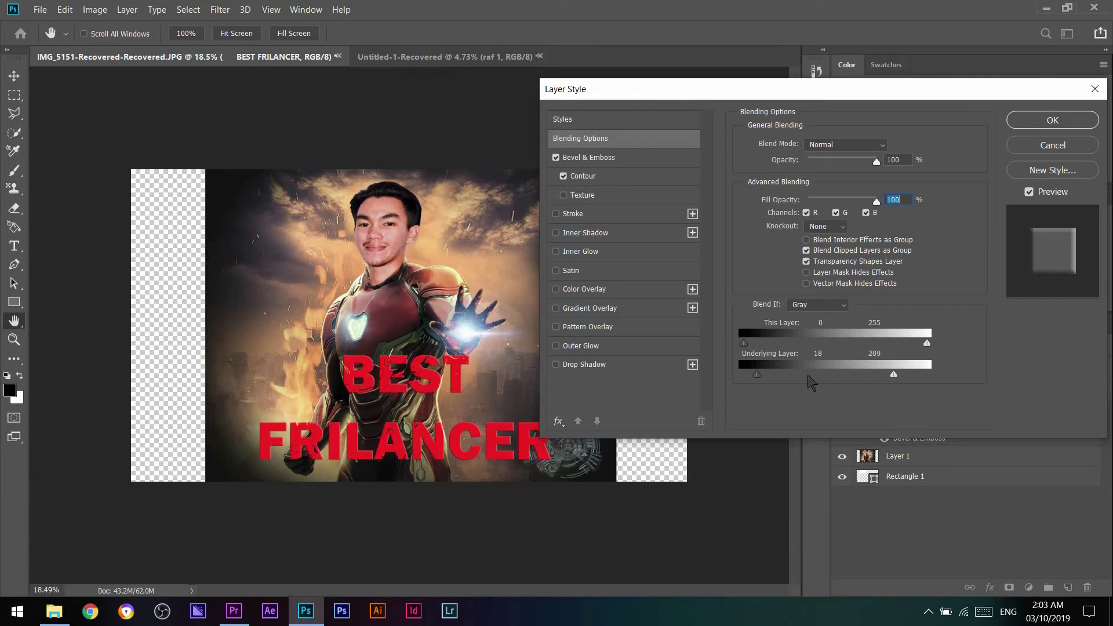
{"action": "left_click", "coordinate": [594, 214]}
{"action": "left_click", "coordinate": [777, 249]}
{"action": "left_click", "coordinate": [693, 117]}
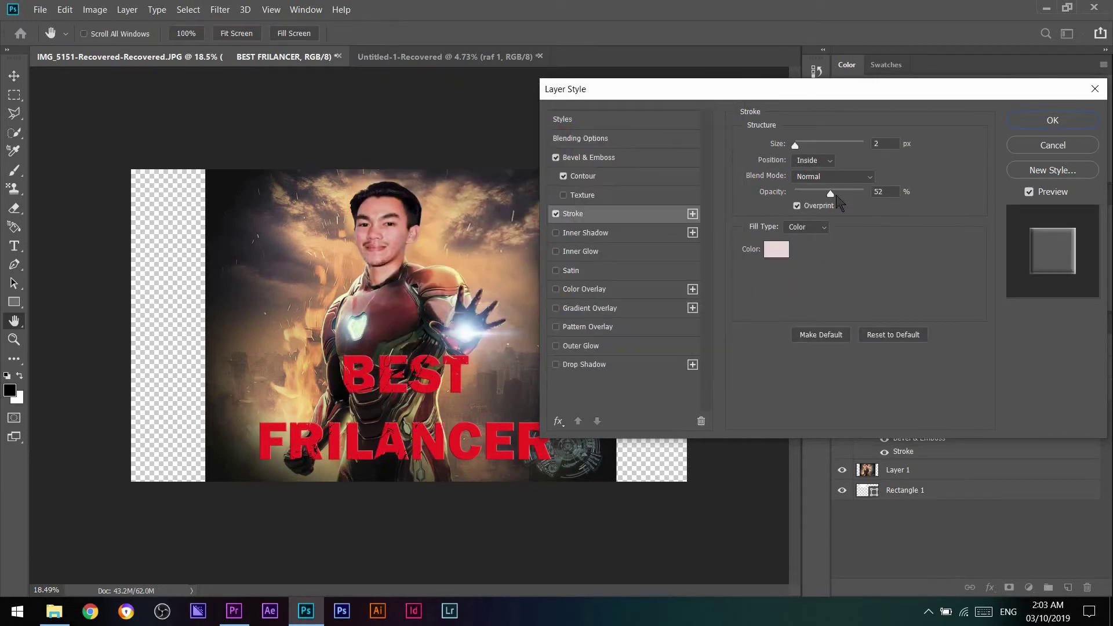
Add an inner shadow to the title with 54% opacity, 18 px distance, 32% choke and 59 px size
{"action": "left_click", "coordinate": [615, 198]}
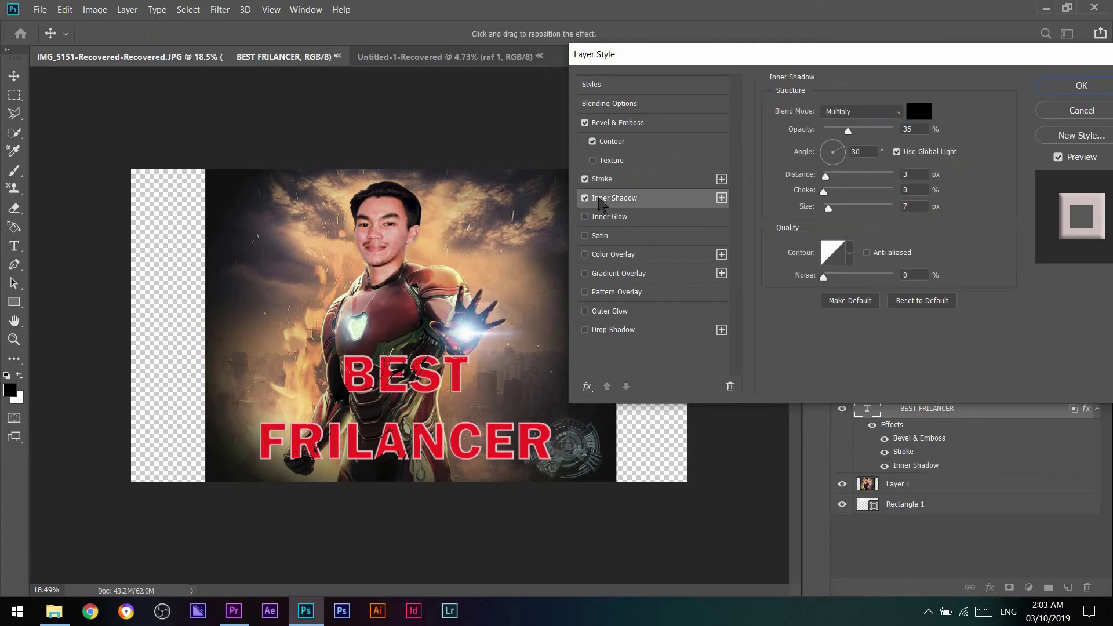
{"action": "type", "text": "59"}
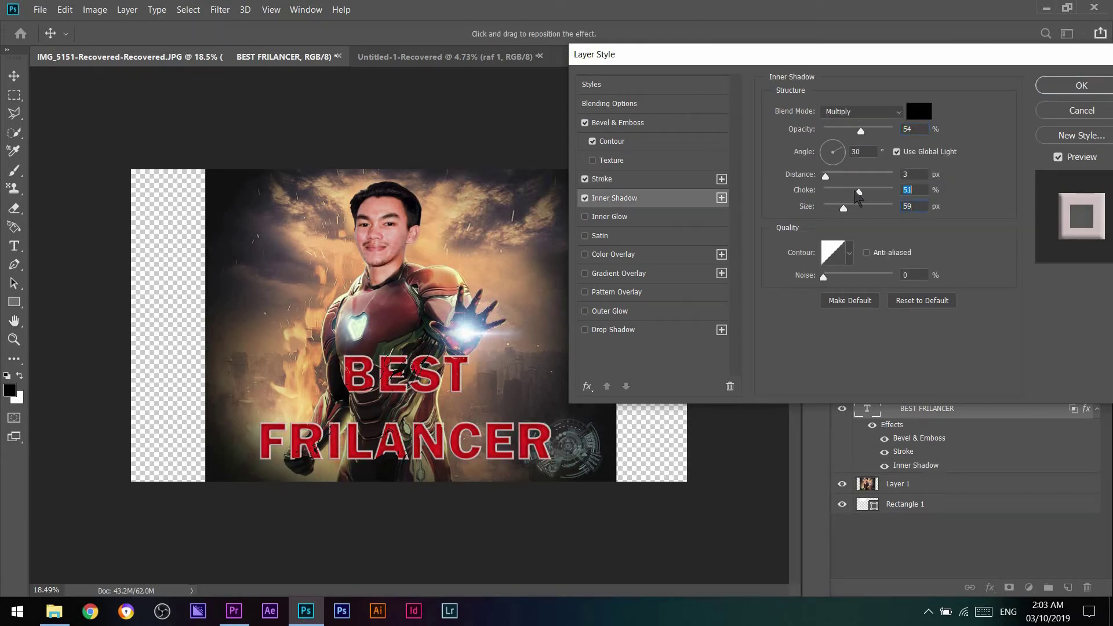
{"action": "mouse_move", "coordinate": [823, 192]}
{"action": "left_mouse_down"}
{"action": "mouse_move", "coordinate": [846, 191]}
{"action": "mouse_move", "coordinate": [836, 176]}
{"action": "left_mouse_up"}
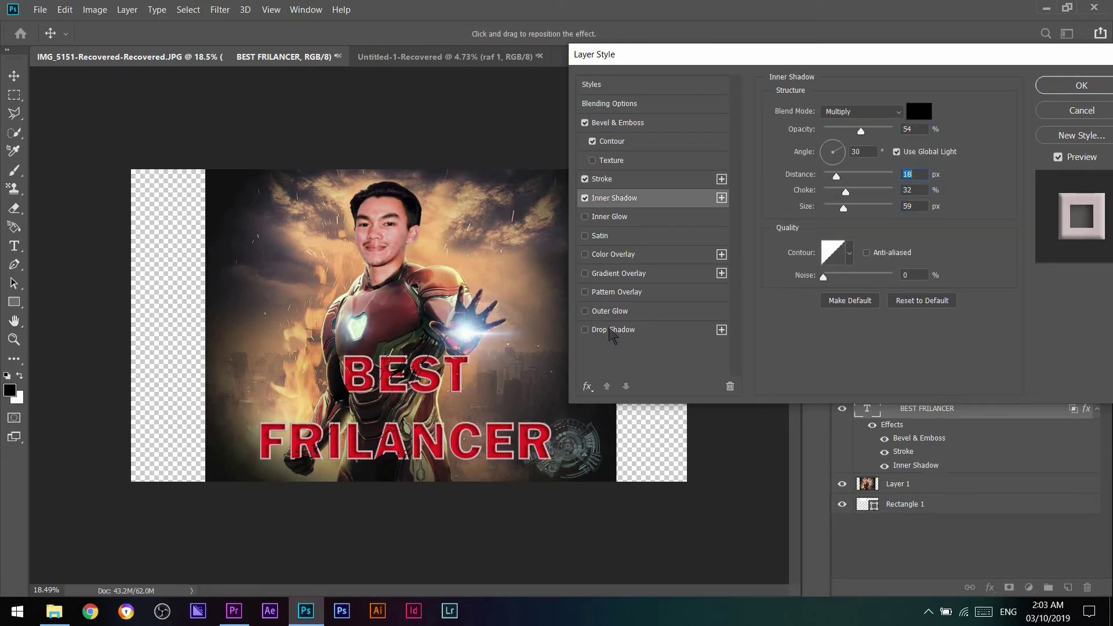
Add a drop shadow to the title at 155° with 89 px distance, 6% spread and 68 px size, and apply the layer styles
{"action": "left_click", "coordinate": [614, 329]}
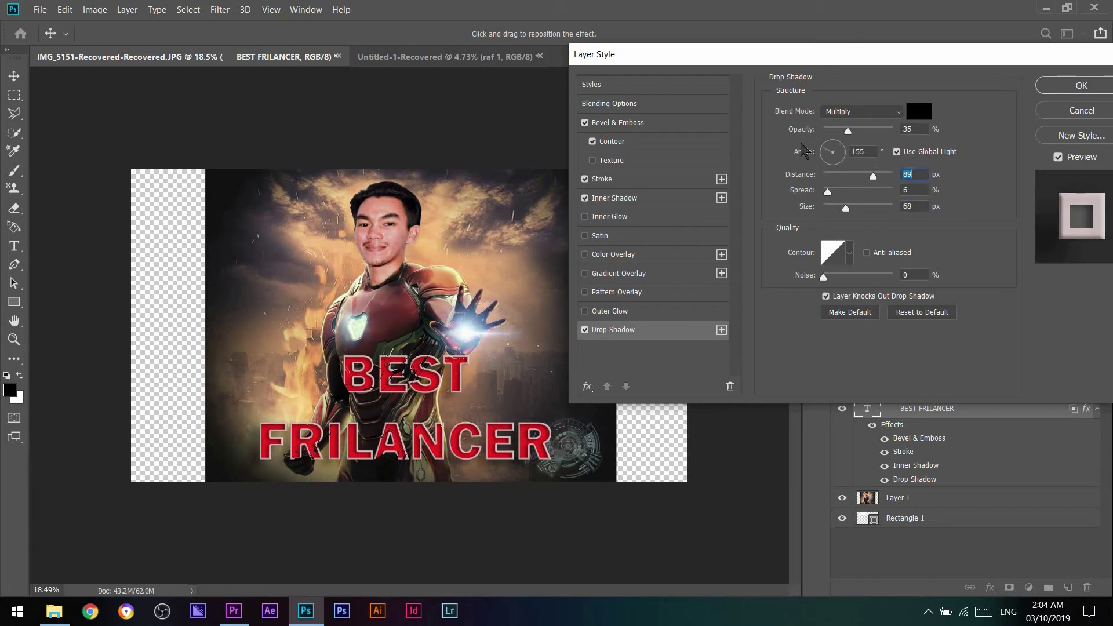
{"action": "left_click", "coordinate": [1082, 86]}
{"action": "mouse_move", "coordinate": [396, 364]}
{"action": "left_mouse_down"}
{"action": "mouse_move", "coordinate": [440, 372]}
{"action": "mouse_move", "coordinate": [395, 362]}
{"action": "left_mouse_up"}
Try the Darken blend mode on the BEST FRILANCER title layer
{"action": "left_click", "coordinate": [867, 346]}
{"action": "left_click", "coordinate": [845, 367]}
{"action": "left_click", "coordinate": [867, 346]}
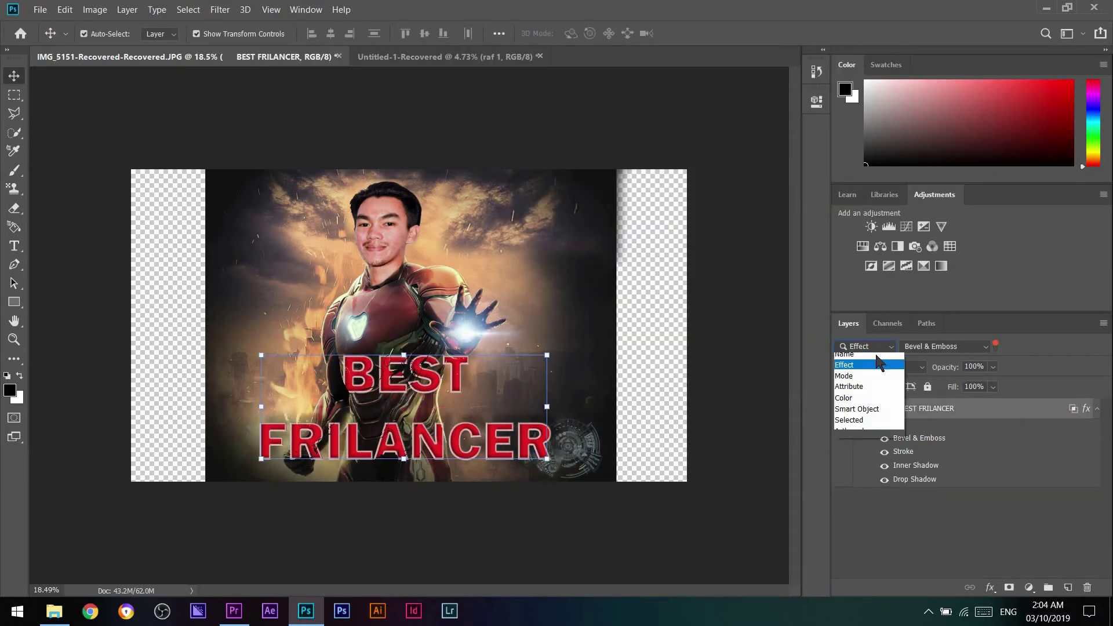
{"action": "left_click", "coordinate": [852, 353]}
{"action": "left_click", "coordinate": [879, 366]}
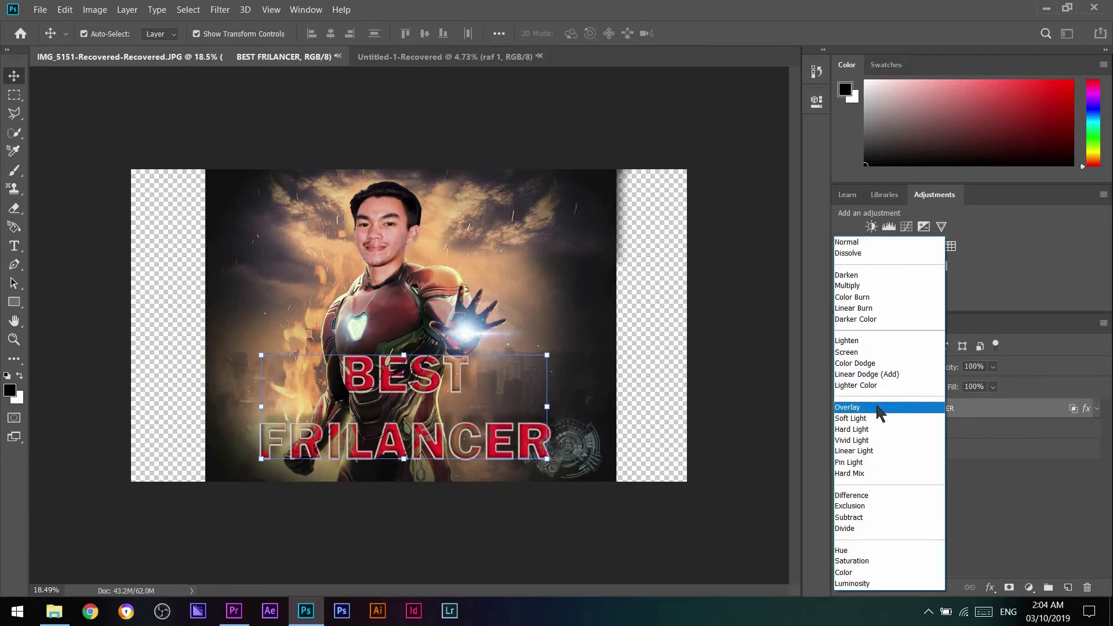
{"action": "left_click", "coordinate": [869, 275]}
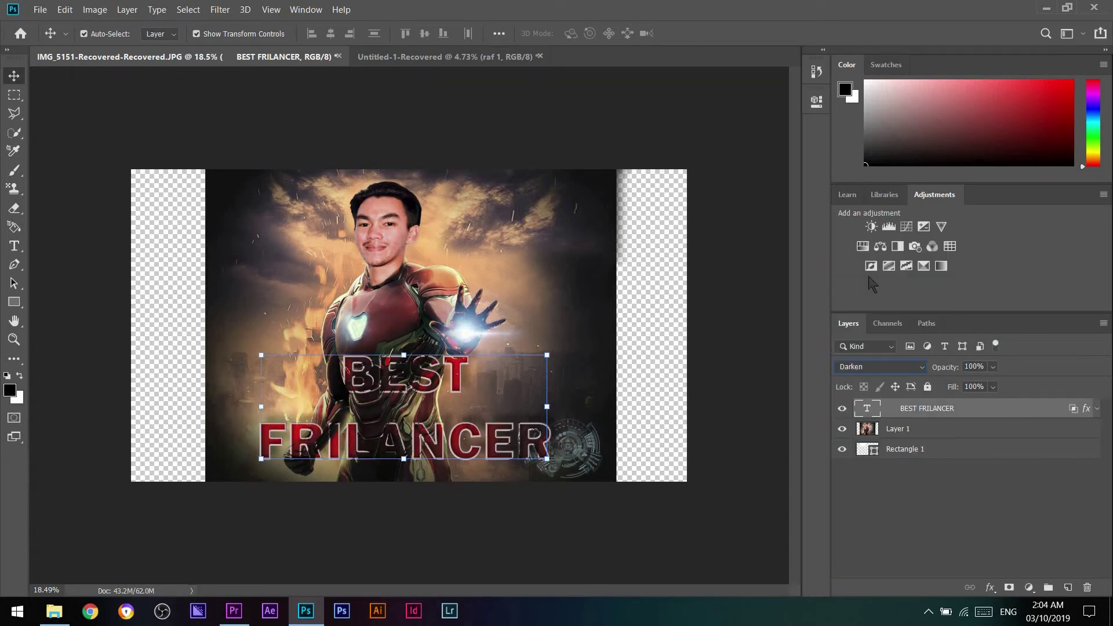
{"action": "left_click_drag", "start_coordinate": [1010, 406], "coordinate": [946, 405]}
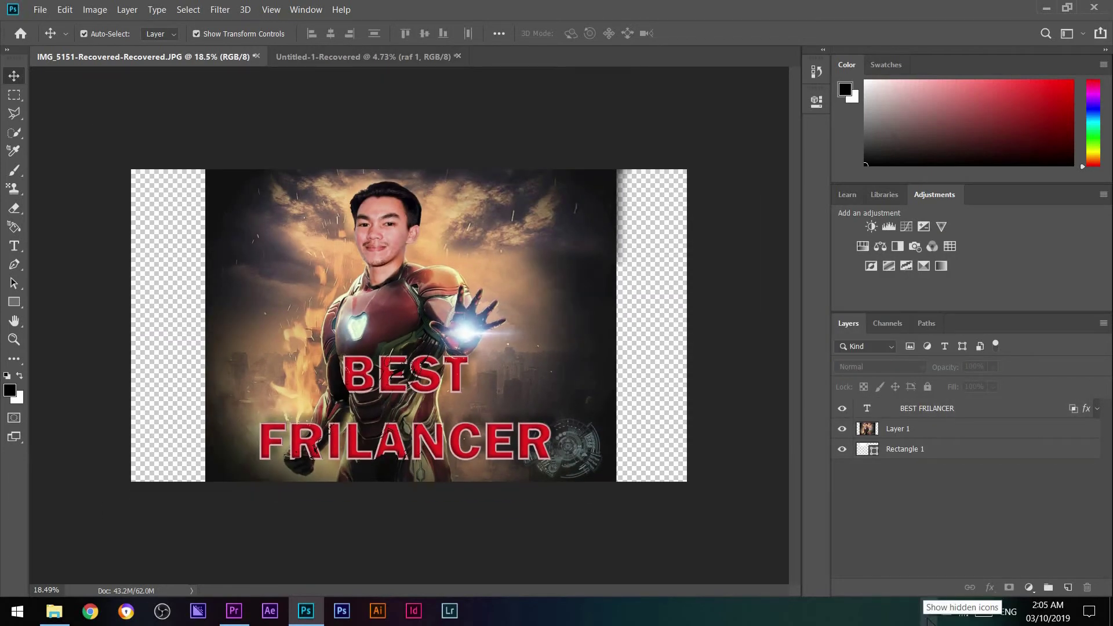
Save the banner as a JPEG named best frilance in the A edit files practise folder
{"action": "left_click", "coordinate": [40, 9]}
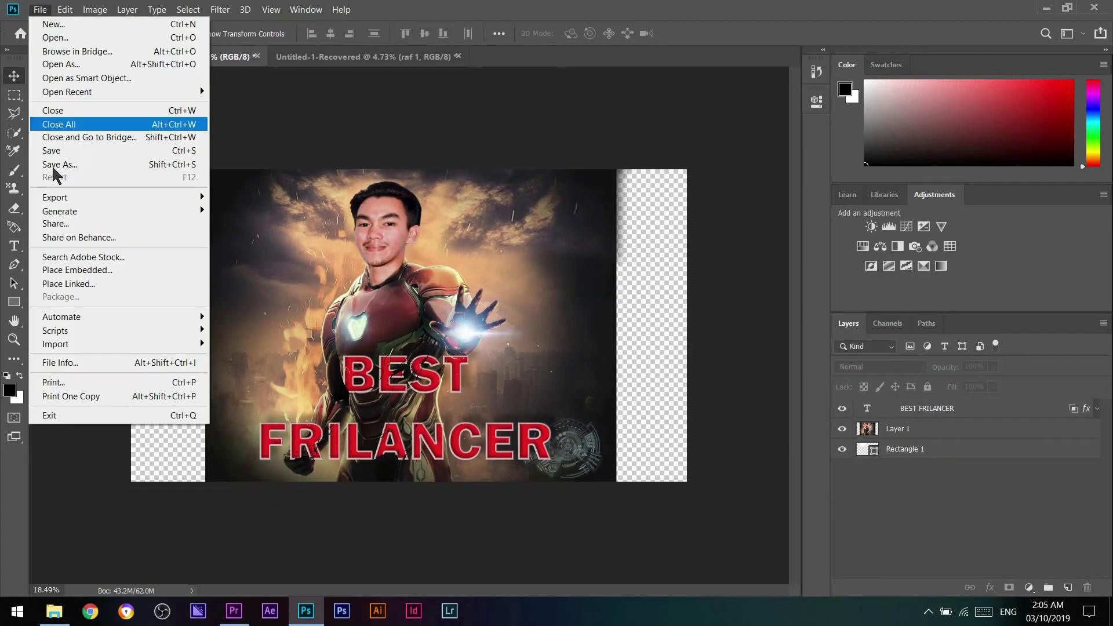
{"action": "left_click", "coordinate": [55, 164]}
{"action": "double_click", "coordinate": [230, 192]}
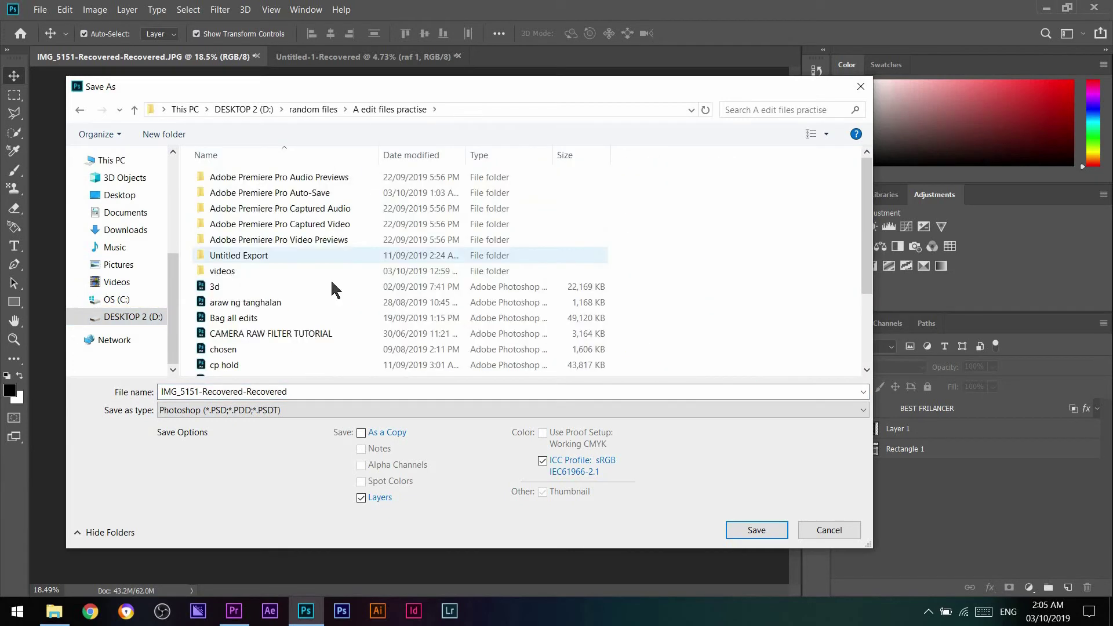
{"action": "left_click", "coordinate": [325, 410]}
{"action": "left_click", "coordinate": [291, 255]}
{"action": "double_click", "coordinate": [324, 391]}
{"action": "type", "text": "raf"}
{"action": "key", "text": "BackSpace"}
{"action": "key", "text": "BackSpace"}
{"action": "key", "text": "BackSpace"}
{"action": "type", "text": "best "}
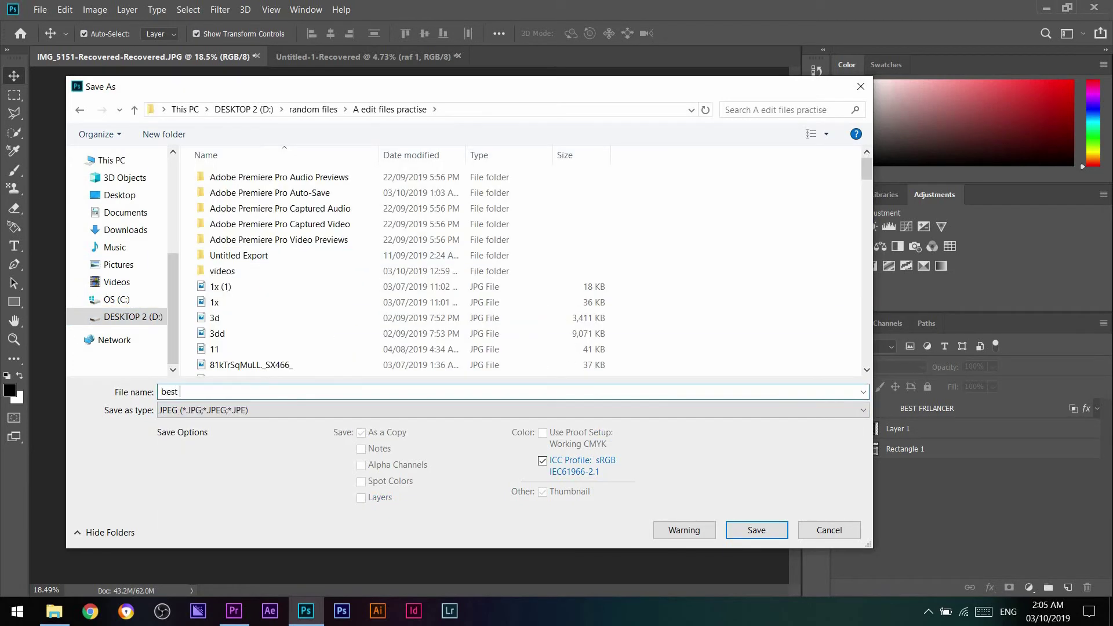
{"action": "type", "text": "frilance"}
{"action": "key", "text": "Return"}
{"action": "key", "text": "Return"}
Switch to File Explorer, search the folder for best, and inspect the saved best frilance image in Photos
{"action": "left_click", "coordinate": [54, 611]}
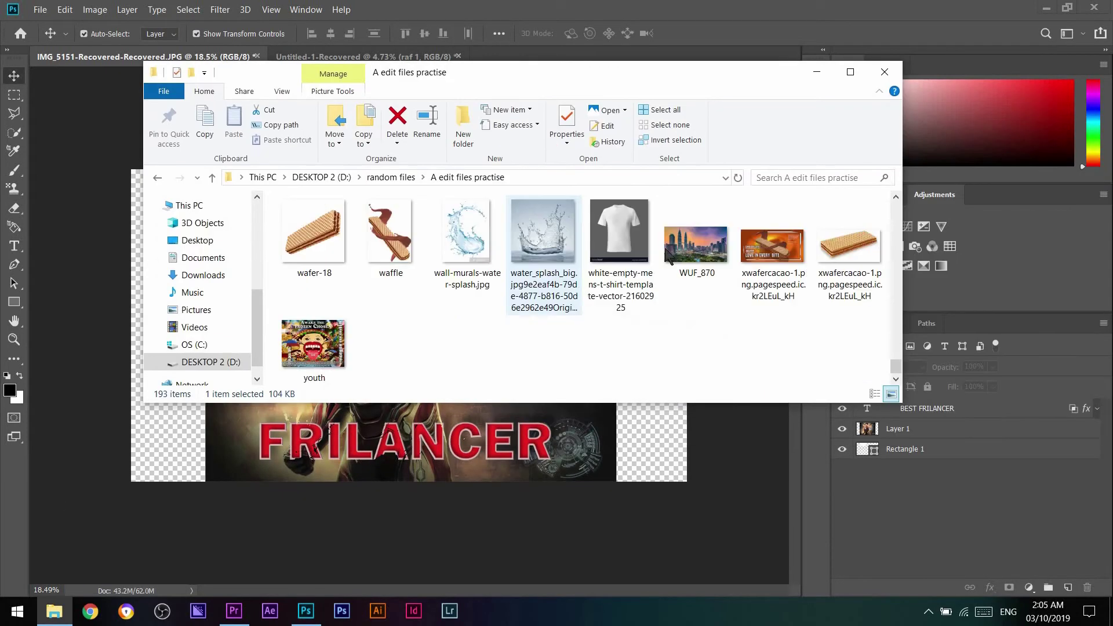
{"action": "left_click", "coordinate": [774, 177]}
{"action": "type", "text": "best"}
{"action": "double_click", "coordinate": [311, 223]}
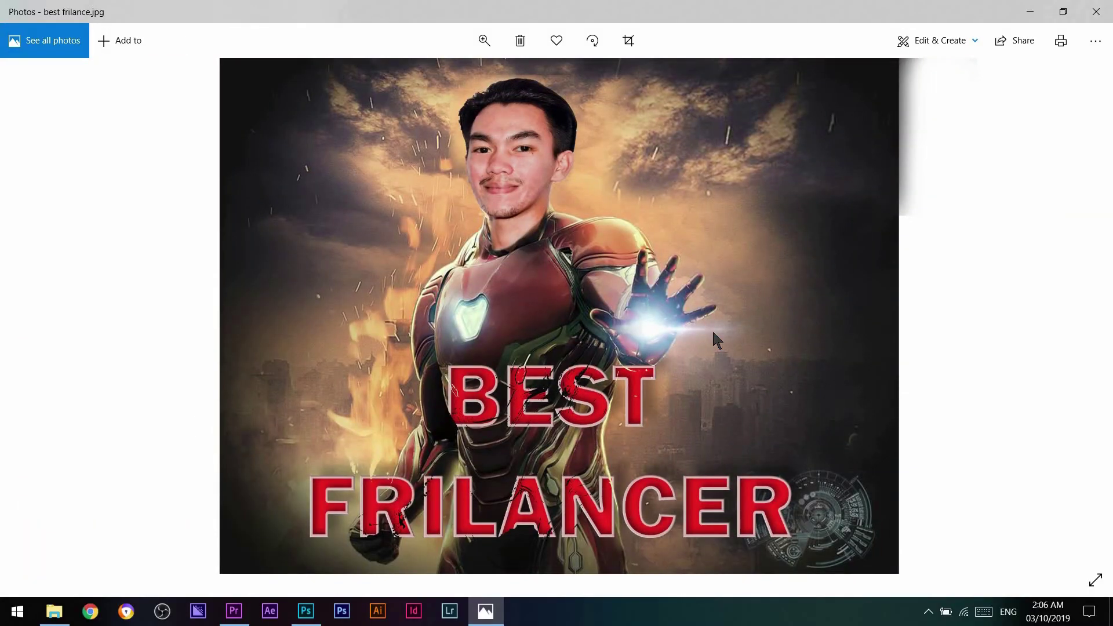
{"action": "scroll", "coordinate": [512, 303], "scroll_direction": "up", "scroll_amount": 2}
{"action": "scroll", "coordinate": [512, 304], "scroll_direction": "down", "scroll_amount": 2}
{"action": "key", "text": "alt+F4"}
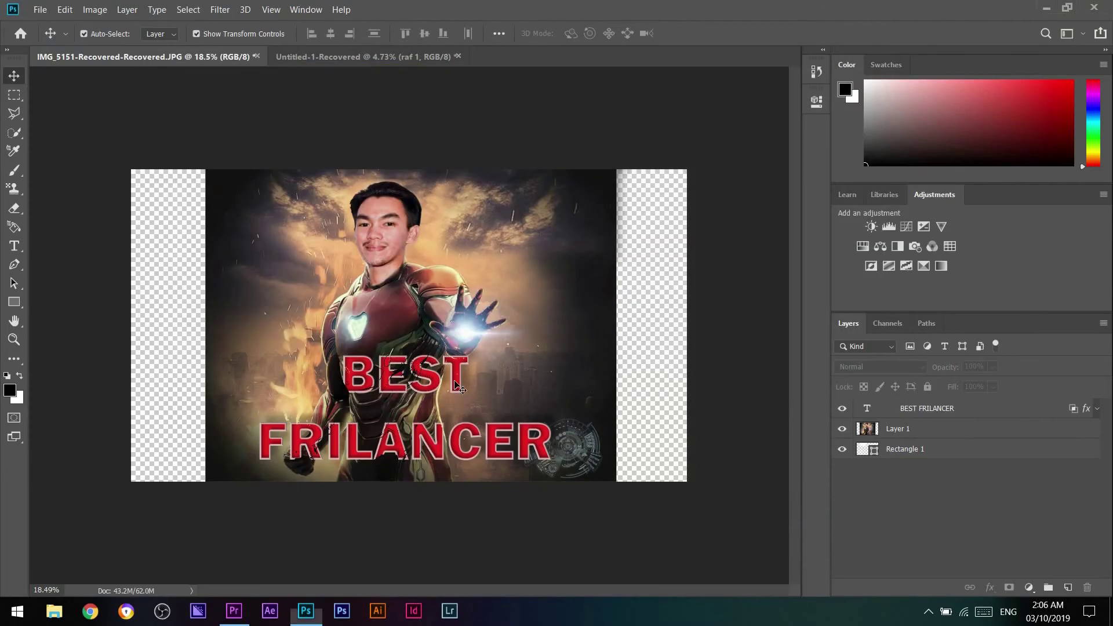
Hide the BEST FRILANCER title layer, keeping Layer 1 visible
{"action": "left_click", "coordinate": [842, 428]}
{"action": "left_click", "coordinate": [843, 429]}
{"action": "left_click", "coordinate": [843, 408]}
Stretch the white Rectangle 1 behind the Iron Man picture to fill the empty canvas on both sides
{"action": "left_click", "coordinate": [927, 454]}
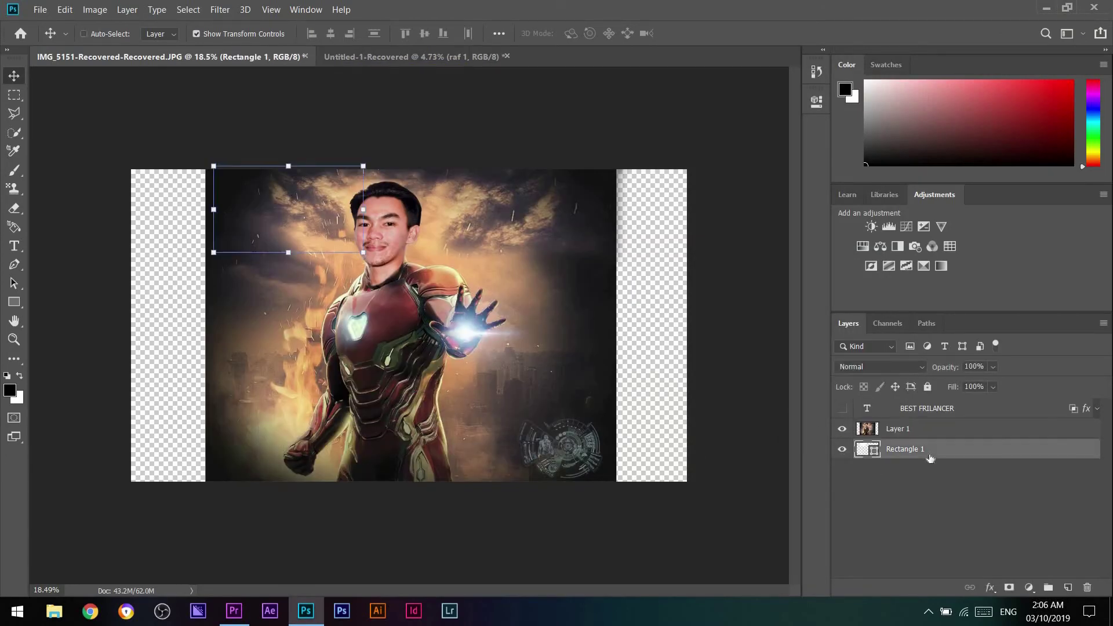
{"action": "left_click_drag", "start_coordinate": [368, 273], "coordinate": [777, 524]}
{"action": "left_click_drag", "start_coordinate": [777, 345], "coordinate": [706, 342]}
{"action": "key", "text": "Return"}
{"action": "left_click", "coordinate": [226, 136]}
{"action": "left_click", "coordinate": [40, 9]}
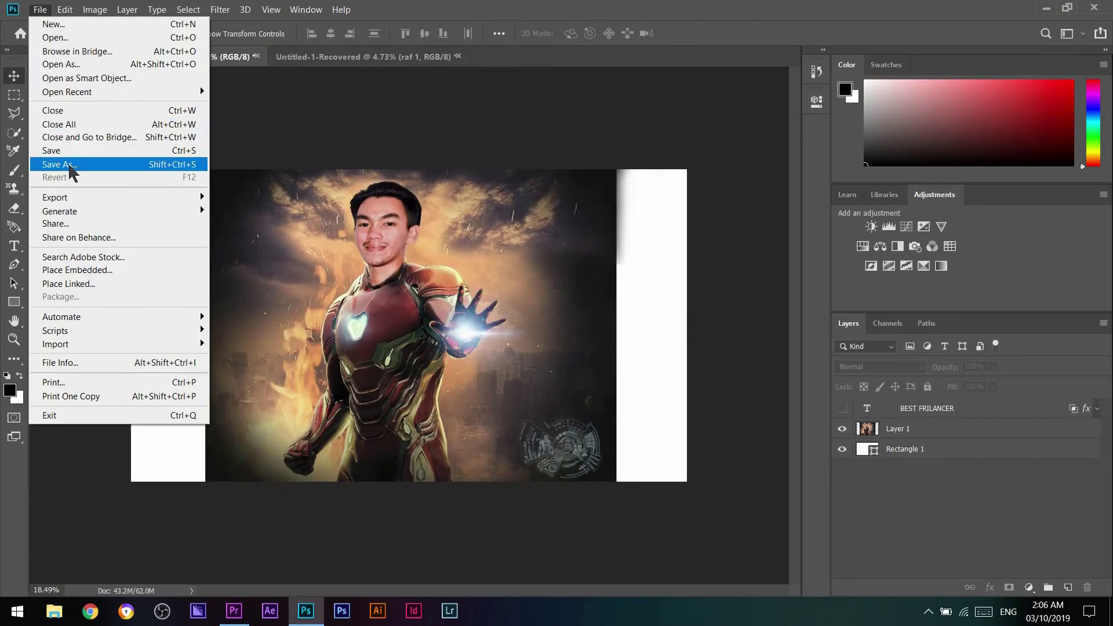
In the Untitled-1-Recovered document, transform the Iron Man picture layer so that it fills the portrait page
{"action": "left_click", "coordinate": [363, 56]}
{"action": "key", "text": "ctrl+t"}
{"action": "left_click_drag", "start_coordinate": [418, 494], "coordinate": [428, 508]}
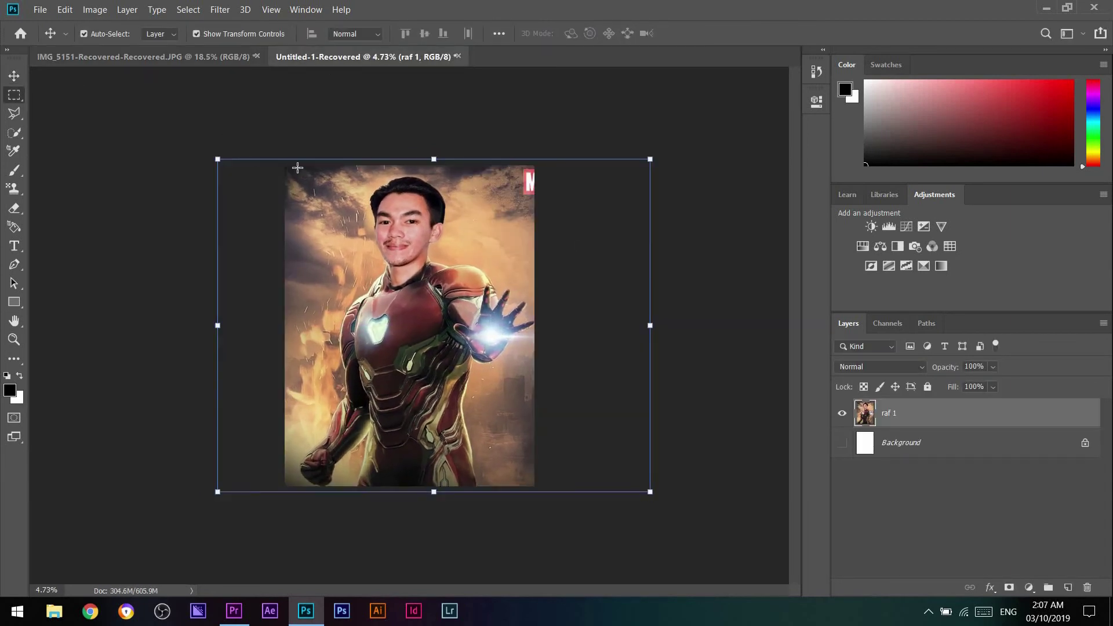
{"action": "key", "text": "Return"}
Copy a patch of sky from the page's upper-left area to a new layer, flip it horizontally and place it over the upper-right corner lettering
{"action": "key", "text": "m"}
{"action": "mouse_move", "coordinate": [284, 165]}
{"action": "left_mouse_down"}
{"action": "mouse_move", "coordinate": [348, 209]}
{"action": "mouse_move", "coordinate": [502, 187]}
{"action": "left_mouse_up"}
{"action": "left_click", "coordinate": [65, 9]}
{"action": "left_click", "coordinate": [119, 305]}
{"action": "right_click", "coordinate": [477, 193]}
{"action": "key", "text": "Escape"}
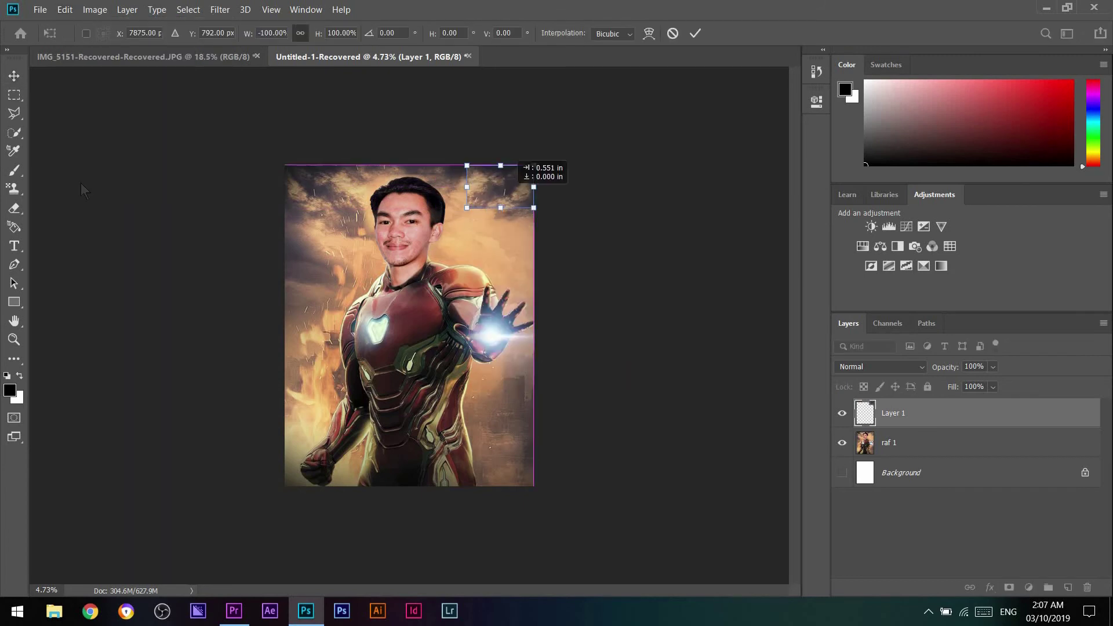
{"action": "key", "text": "Return"}
Try to soften the edge of the copied sky patch with the Eraser
{"action": "key", "text": "e"}
{"action": "left_click", "coordinate": [557, 247]}
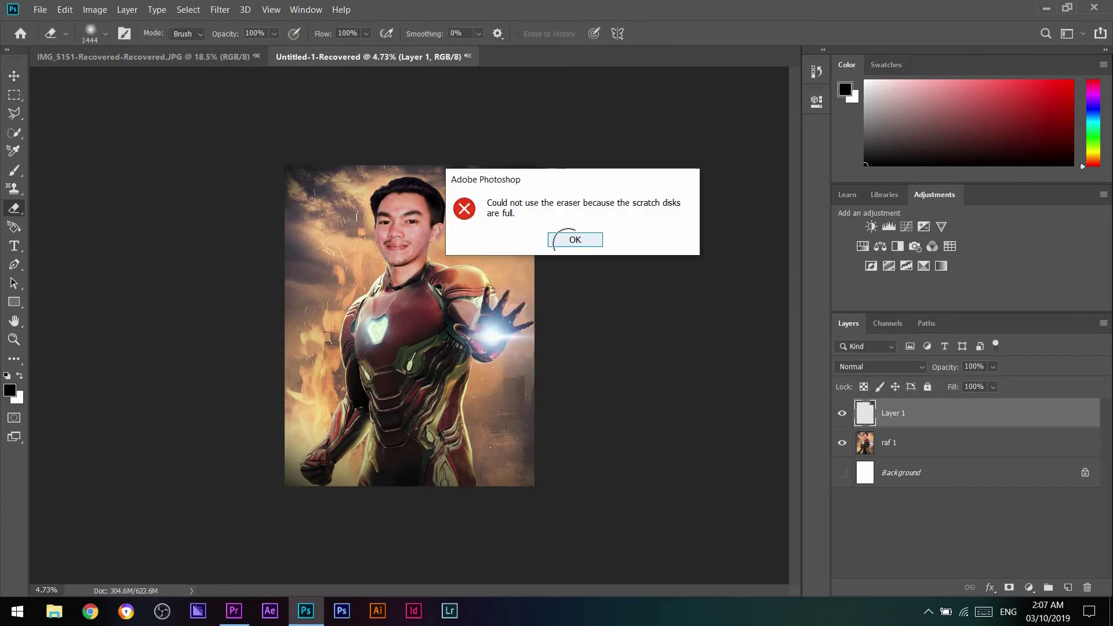
{"action": "left_click", "coordinate": [568, 242]}
{"action": "right_click", "coordinate": [955, 419]}
Try to save IMG_5151-Recovered-Recovered as a JPEG named with the person's first name followed by ironman
{"action": "left_click", "coordinate": [219, 60]}
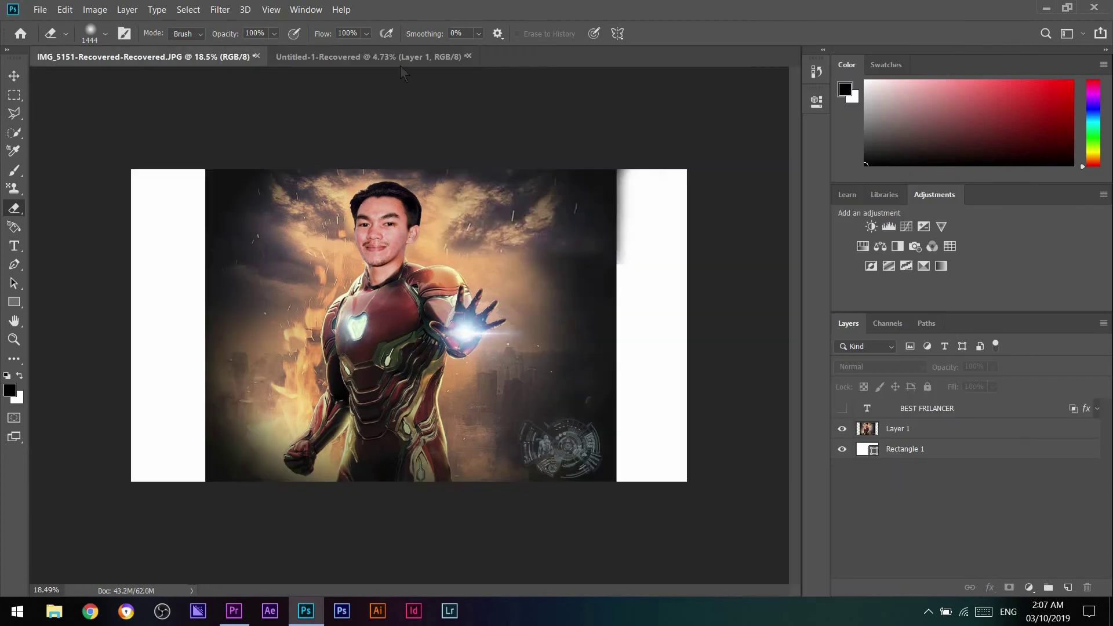
{"action": "left_click", "coordinate": [400, 57]}
{"action": "key", "text": "ctrl+Tab"}
{"action": "left_click", "coordinate": [40, 9]}
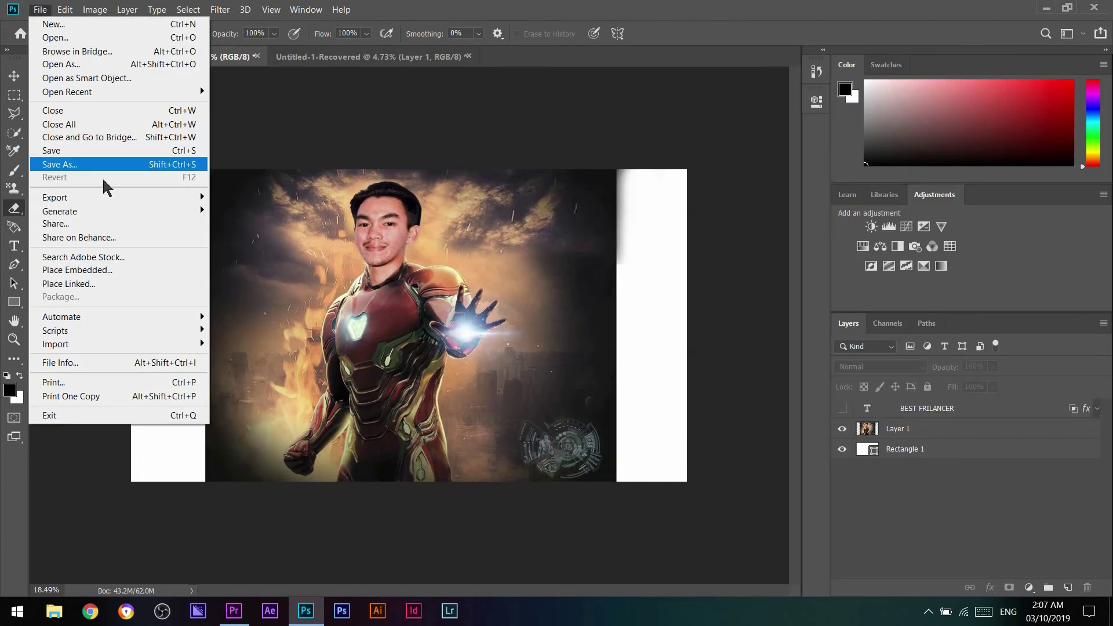
{"action": "left_click", "coordinate": [102, 175]}
{"action": "left_click", "coordinate": [276, 409]}
{"action": "left_click", "coordinate": [286, 305]}
{"action": "double_click", "coordinate": [330, 391]}
{"action": "left_click", "coordinate": [423, 391]}
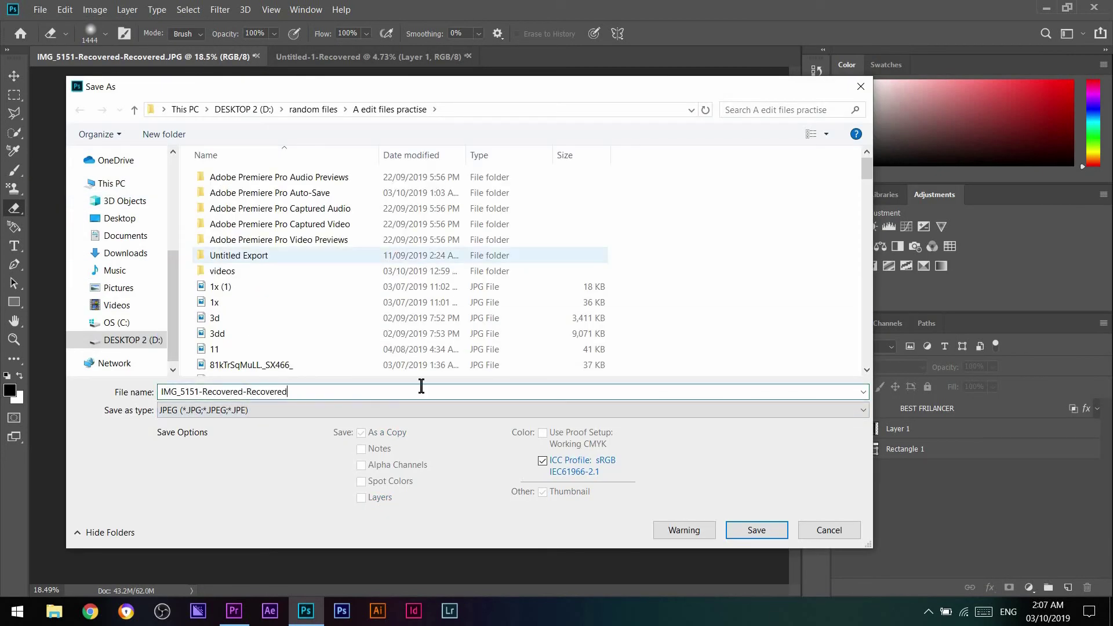
{"action": "key", "text": "BackSpace"}
{"action": "key", "text": "Return"}
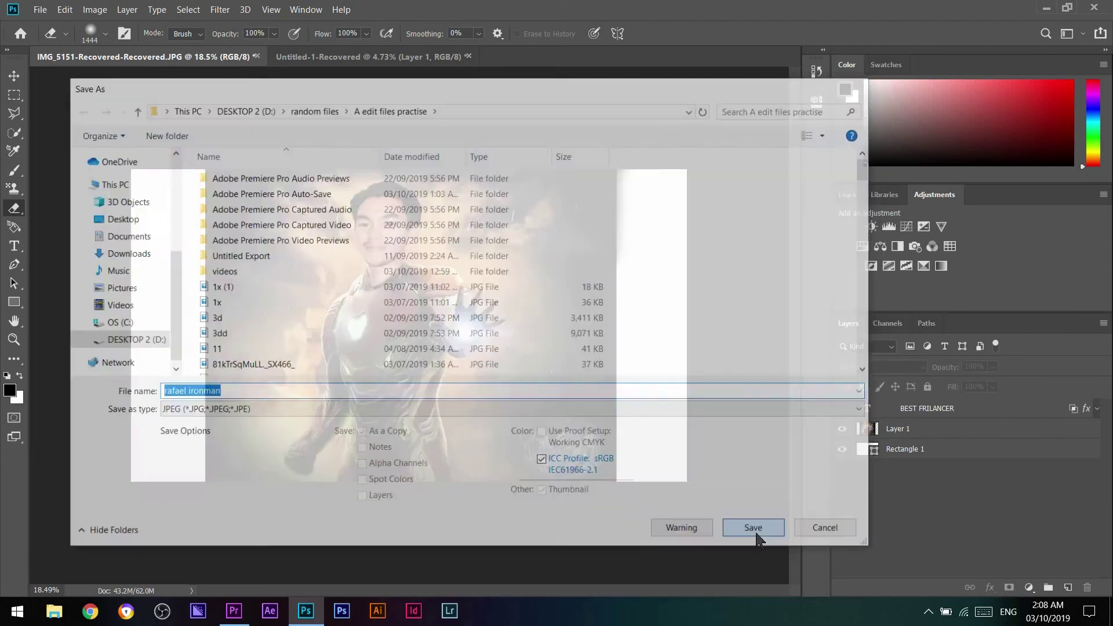
{"action": "left_click", "coordinate": [562, 240]}
Close the Untitled-1-Recovered document without saving its changes
{"action": "left_click", "coordinate": [392, 57]}
{"action": "left_click", "coordinate": [467, 56]}
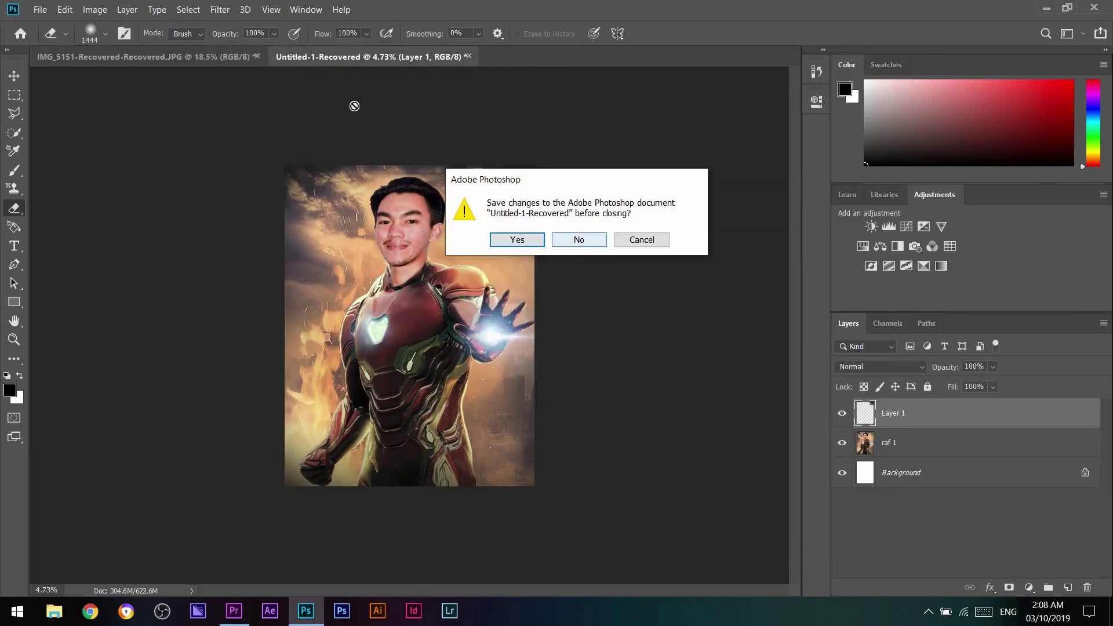
{"action": "key", "text": "n"}
Save the untitled Iron Man banner as a JPEG named ref and close the program
{"action": "left_click", "coordinate": [40, 10]}
{"action": "left_click", "coordinate": [102, 175]}
{"action": "left_click", "coordinate": [301, 410]}
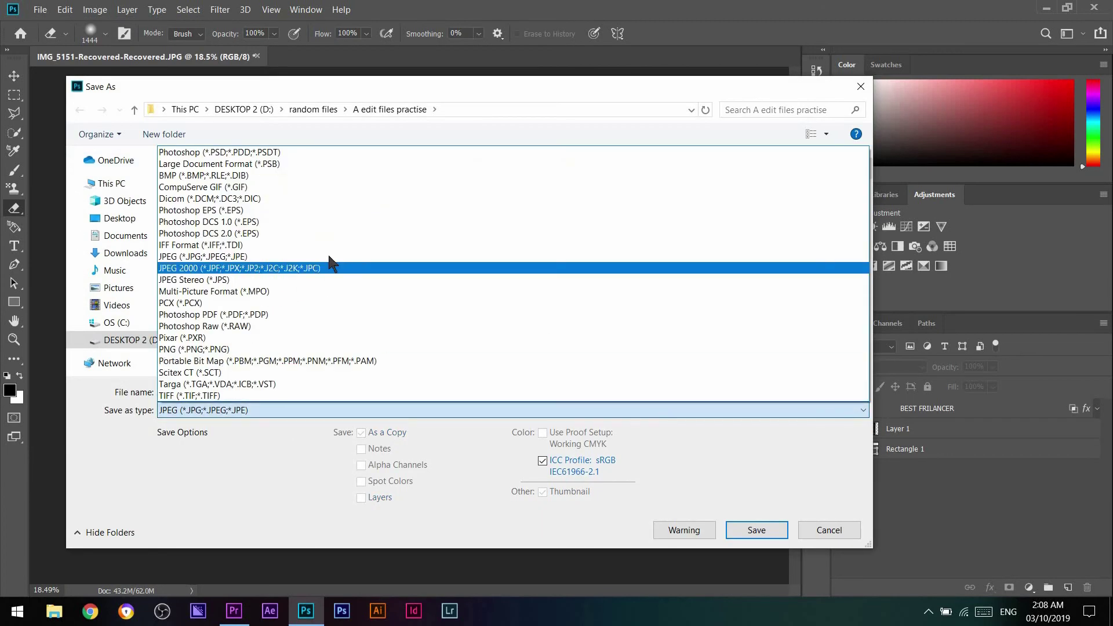
{"action": "left_click", "coordinate": [261, 256]}
{"action": "key", "text": "ctrl+a"}
{"action": "type", "text": "ref"}
{"action": "key", "text": "Return"}
{"action": "key", "text": "Return"}
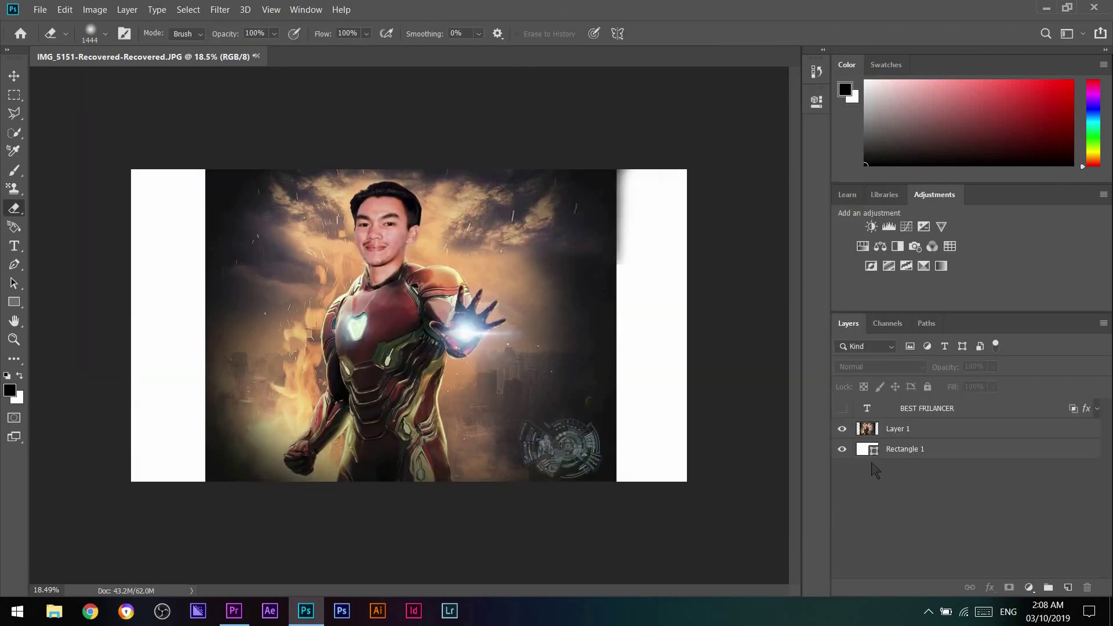
{"action": "left_click", "coordinate": [1094, 7]}
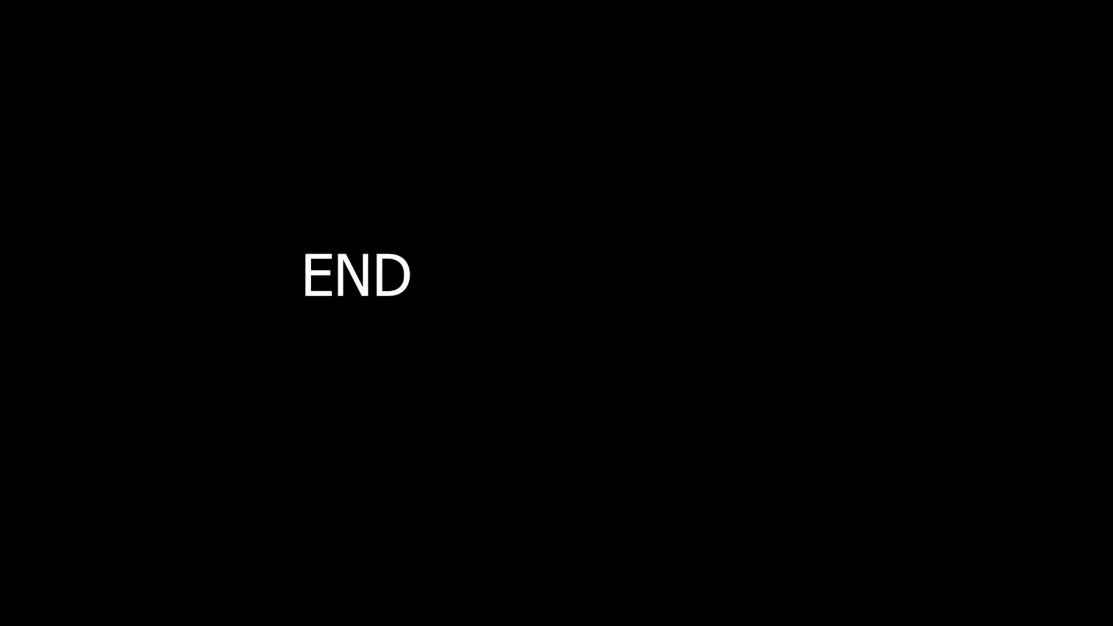